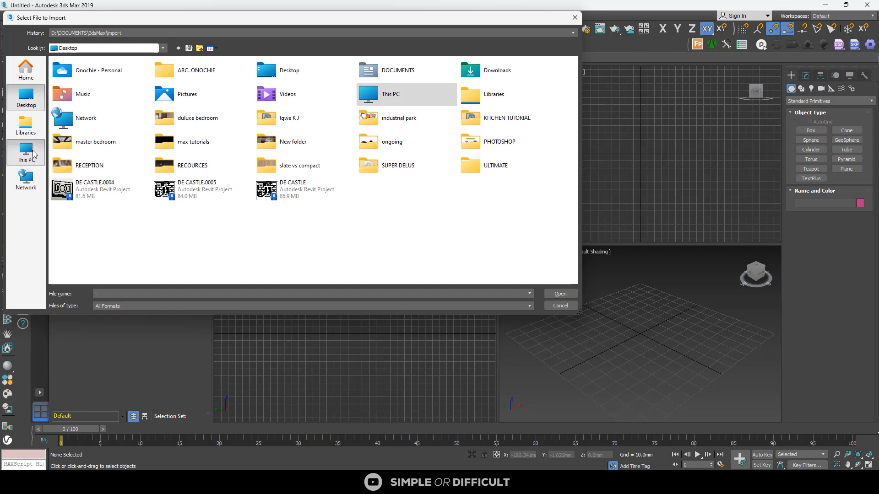
Import the "bedroom tutorial" FBX file from the 01 my handmades folder in DOCUMENTS on the D: drive, keeping the default import options.
double_click(213, 81)
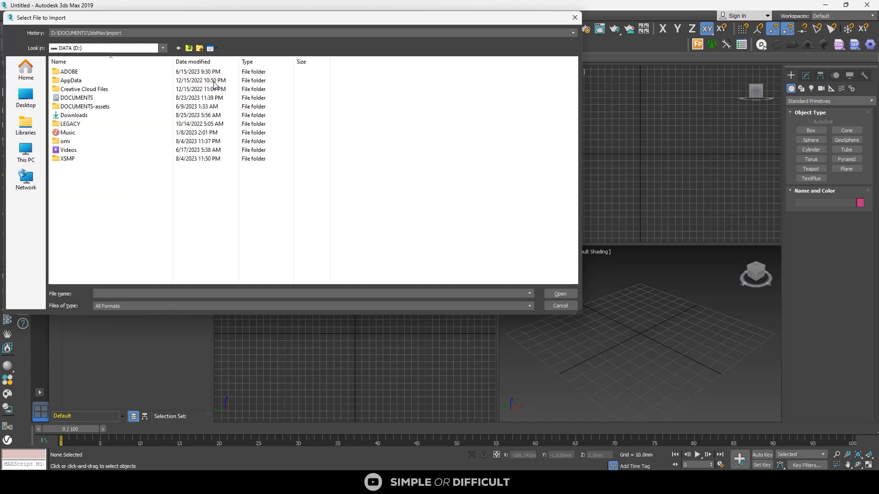
double_click(58, 106)
double_click(104, 82)
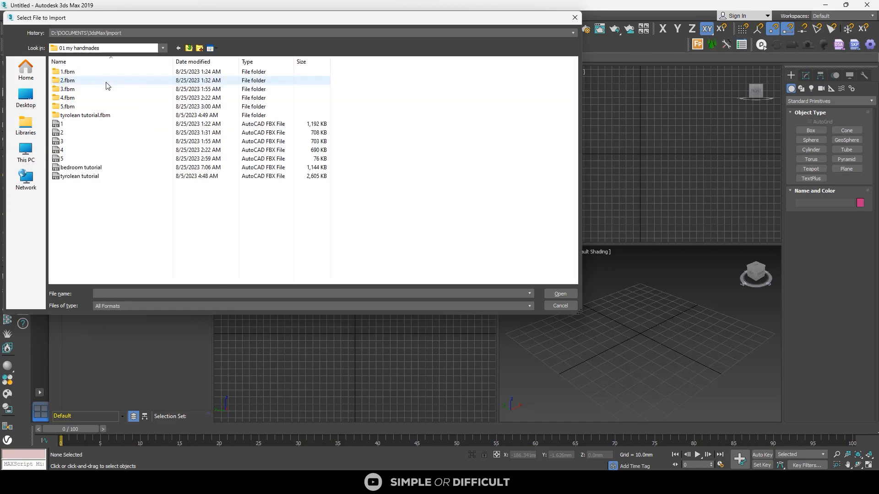
click(84, 167)
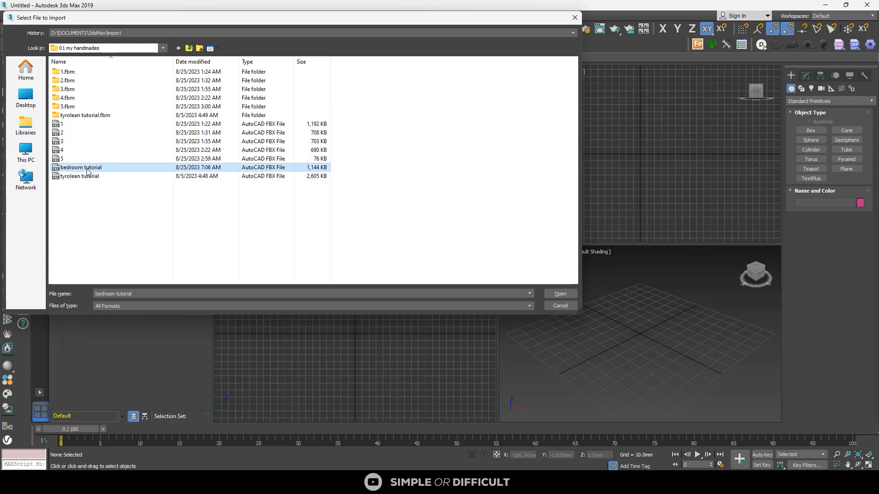
click(562, 294)
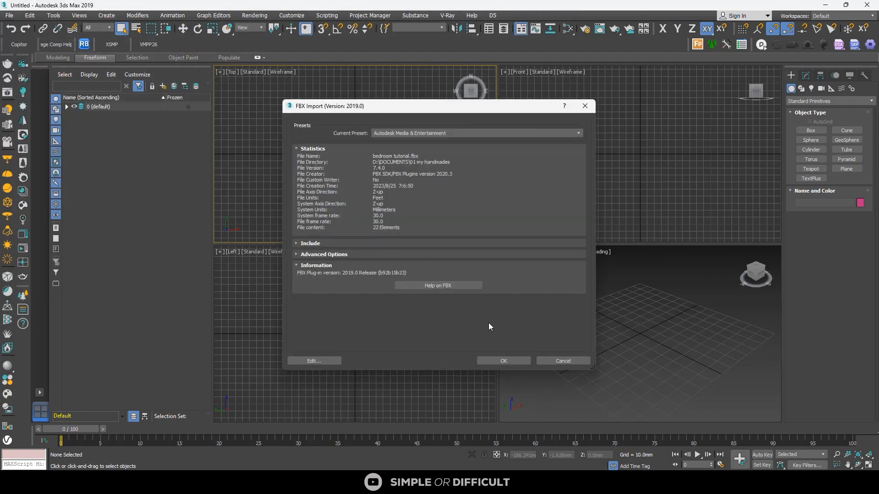
click(503, 361)
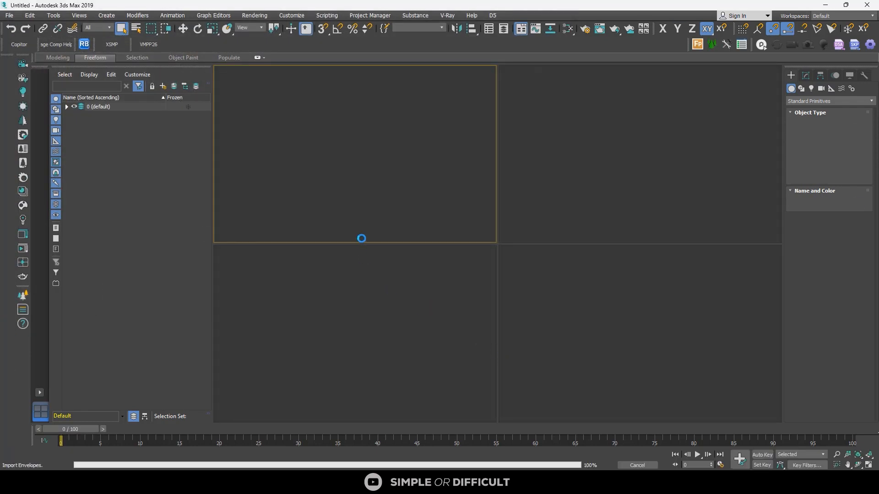
click(585, 382)
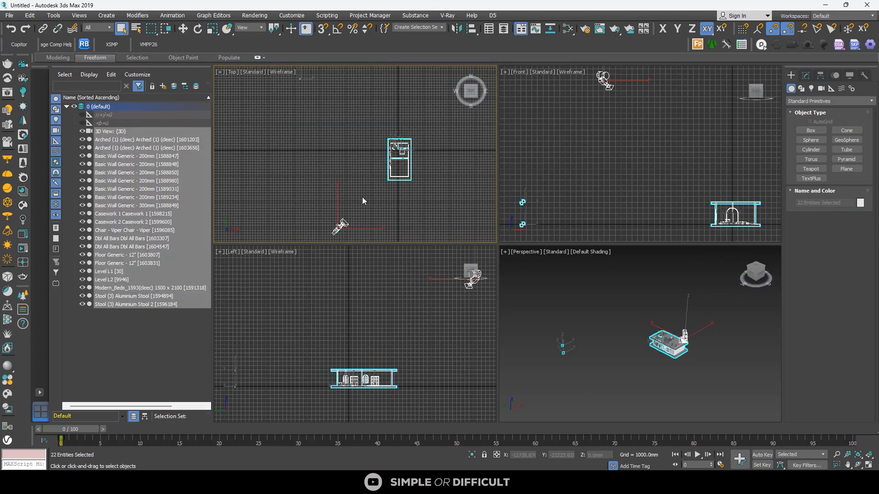
Delete the imported 3D View camera and change the viewport layout to two side-by-side views, with the bedroom plan framed in Top view.
click(344, 223)
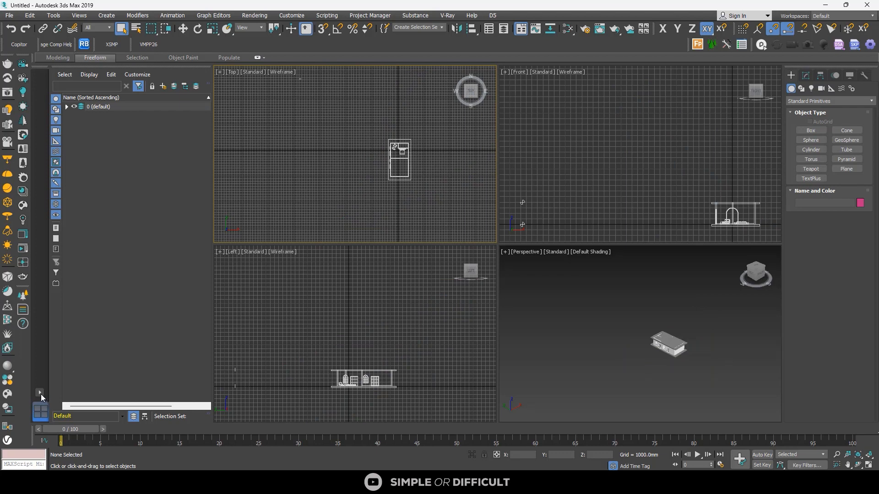
click(40, 392)
click(89, 413)
scroll(323, 217, down, 5)
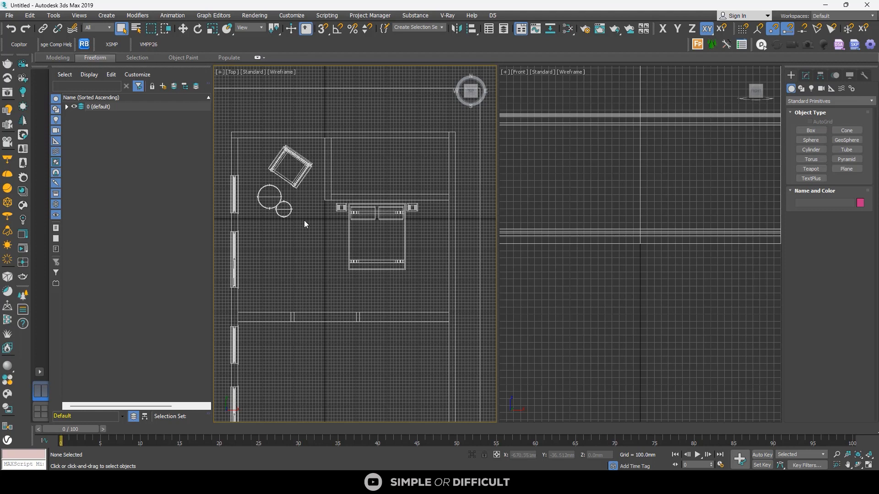
scroll(301, 213, down, 4)
scroll(305, 213, up, 3)
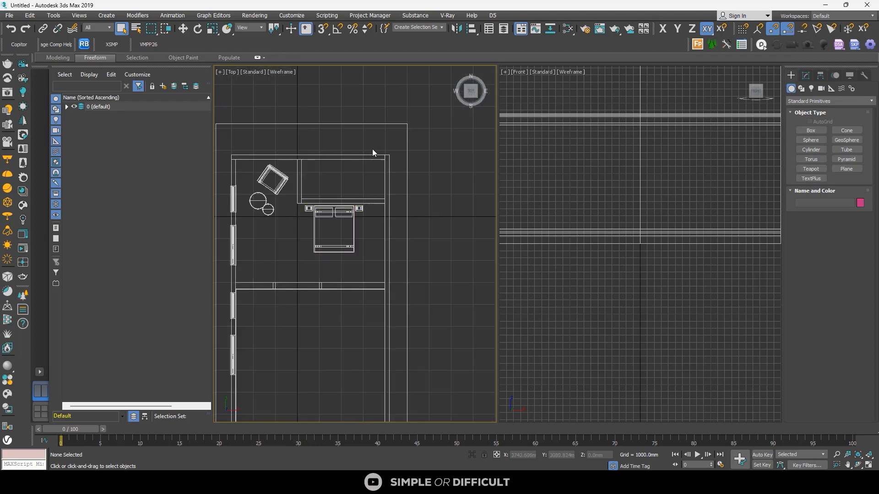
scroll(369, 149, down, 2)
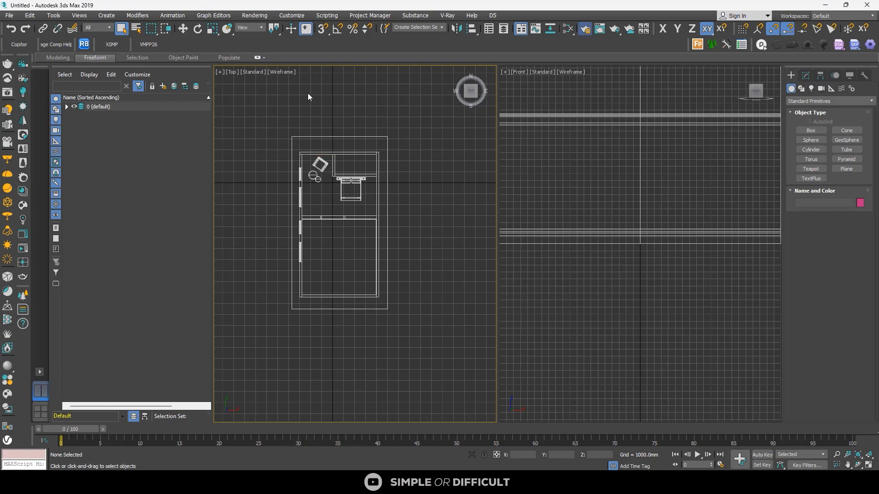
Set the scene's renderer to Corona in the render setup.
key(F10)
click(599, 113)
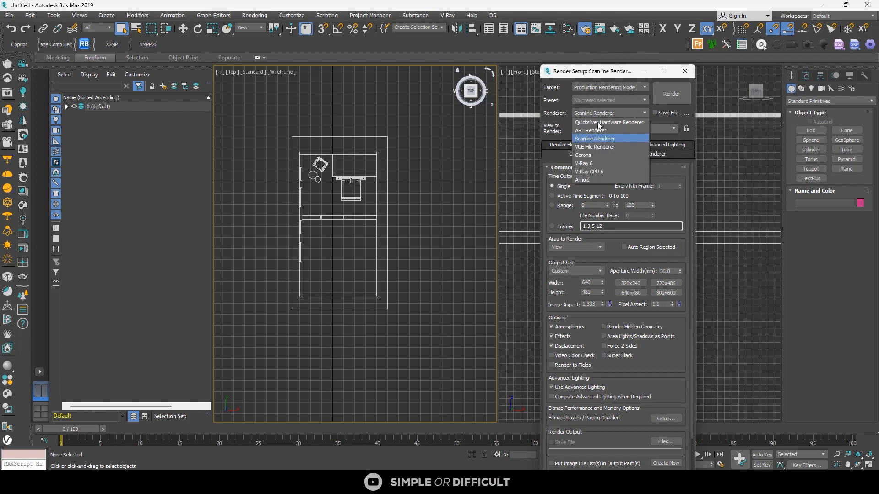
click(591, 155)
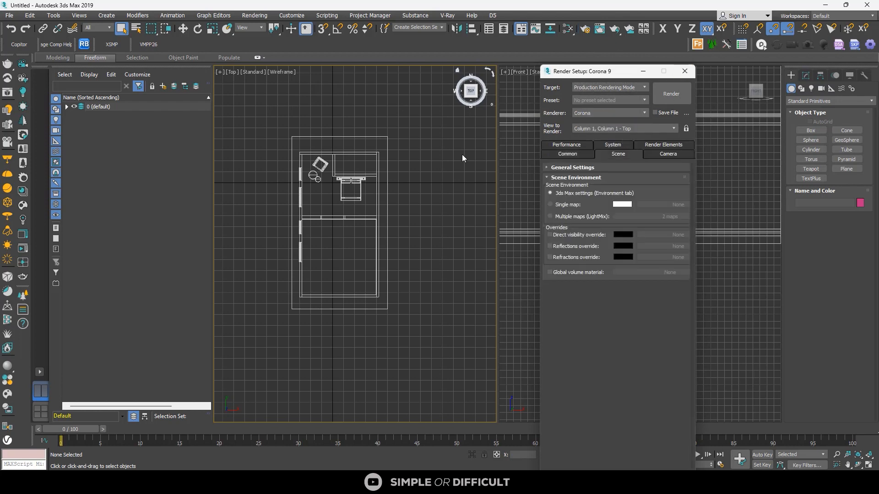
key(F10)
Create a targeted Corona camera in the Top view, aimed from the empty room through the arch beside the bed, with a target distance of about 6786 mm.
click(821, 88)
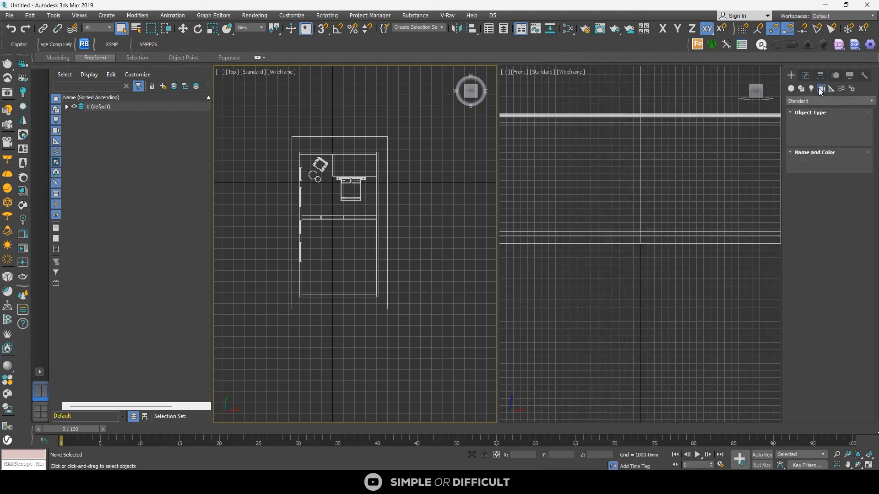
click(859, 141)
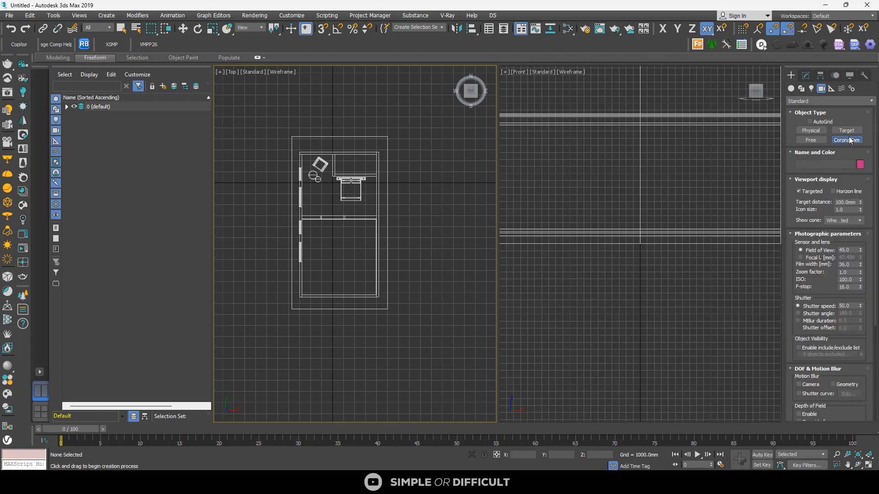
drag(335, 261, 338, 184)
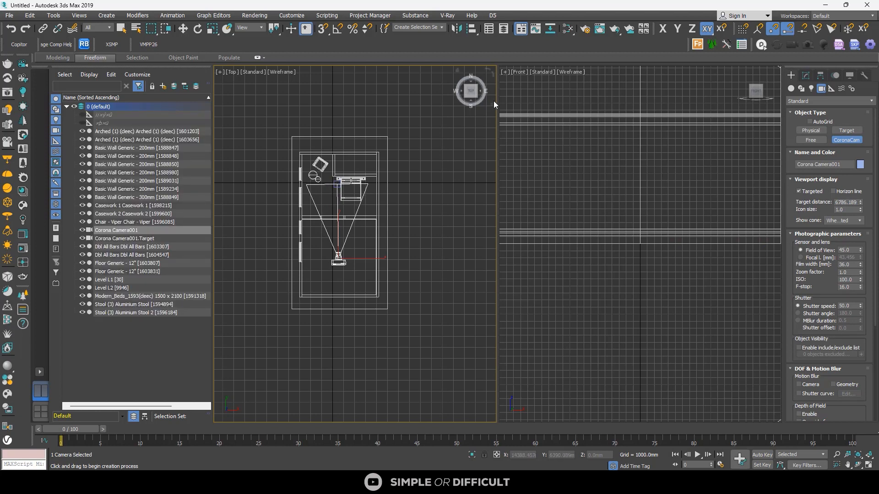
Align the camera to its target in X and Z position only, pivot point to pivot point.
click(183, 28)
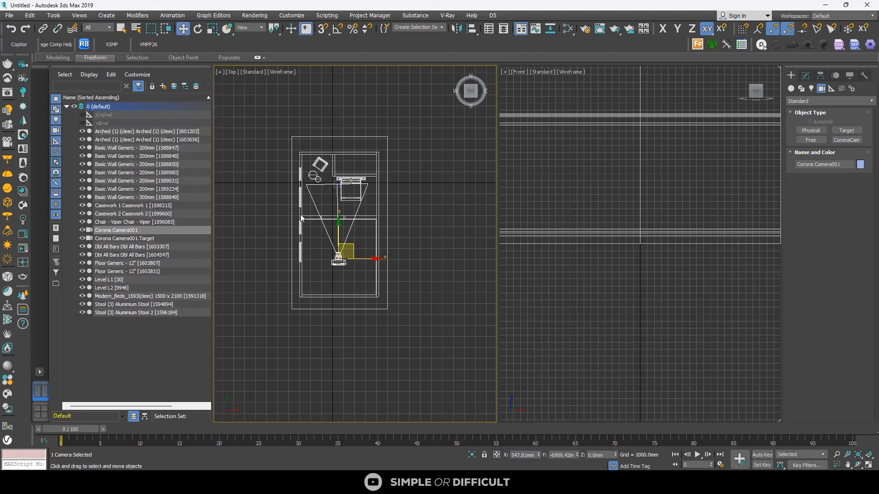
scroll(330, 212, up, 4)
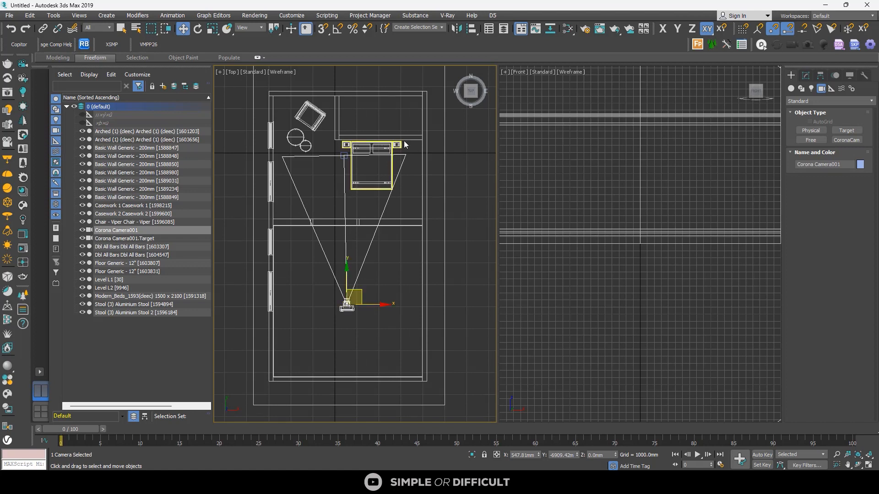
click(469, 31)
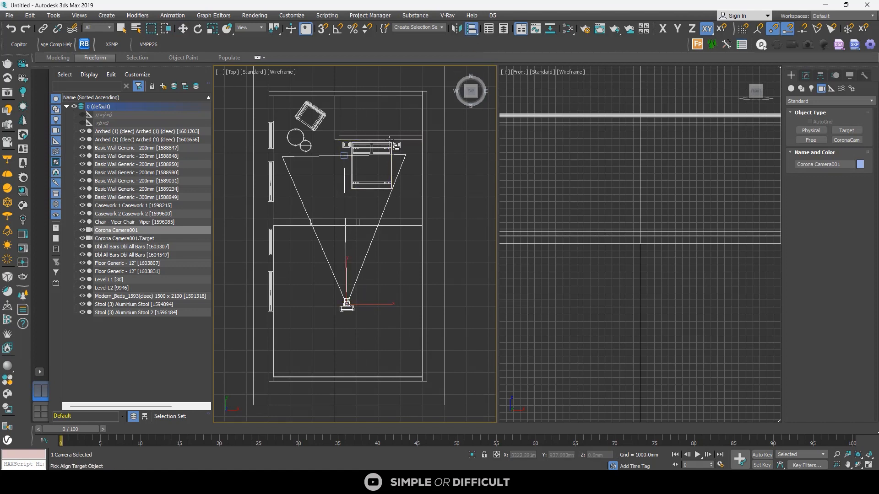
click(344, 156)
click(441, 182)
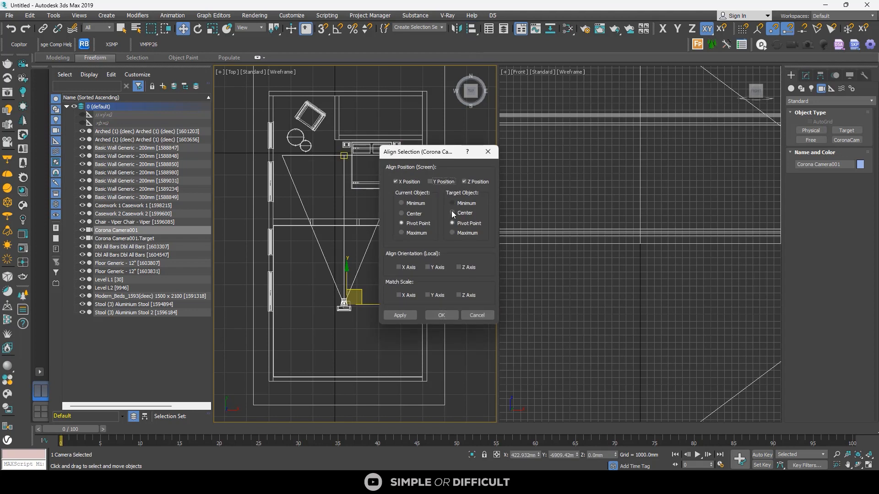
click(437, 319)
Hide the grid in both the Top and Front viewports.
scroll(333, 179, up, 4)
scroll(357, 158, down, 4)
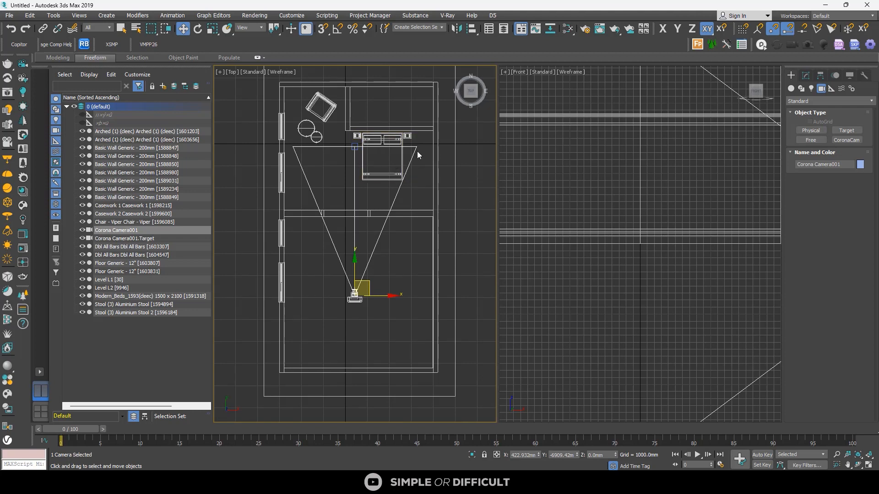
scroll(366, 169, down, 3)
key(g)
right_click(600, 177)
key(g)
scroll(348, 189, up, 3)
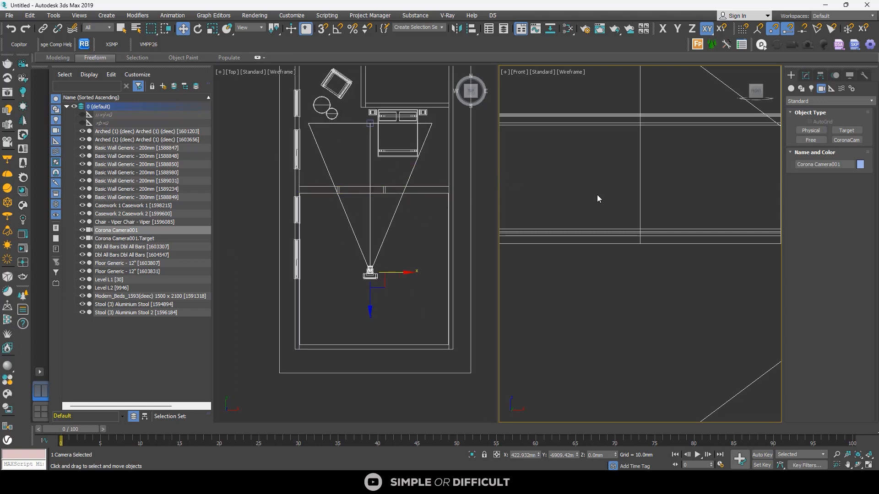
Switch the Front viewport to the view through the new Corona camera.
key(c)
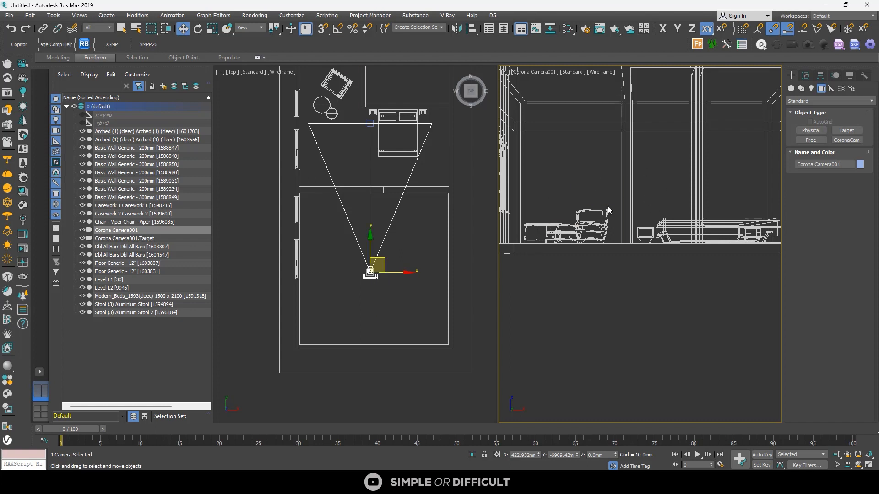
click(542, 72)
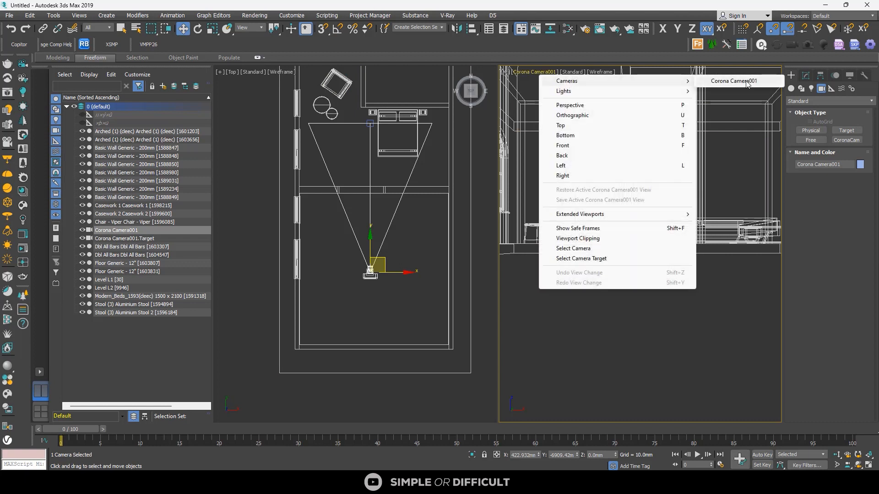
click(742, 79)
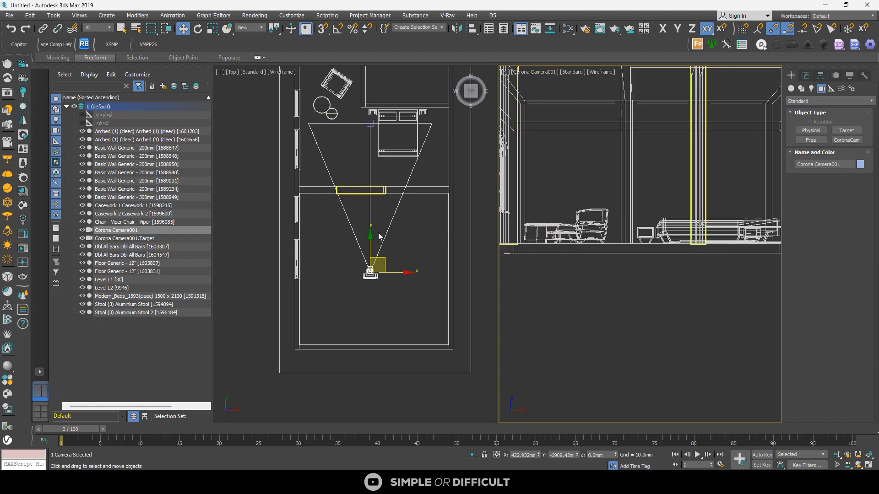
Select the camera together with its target and set their Z height to 1000 mm.
scroll(376, 238, down, 3)
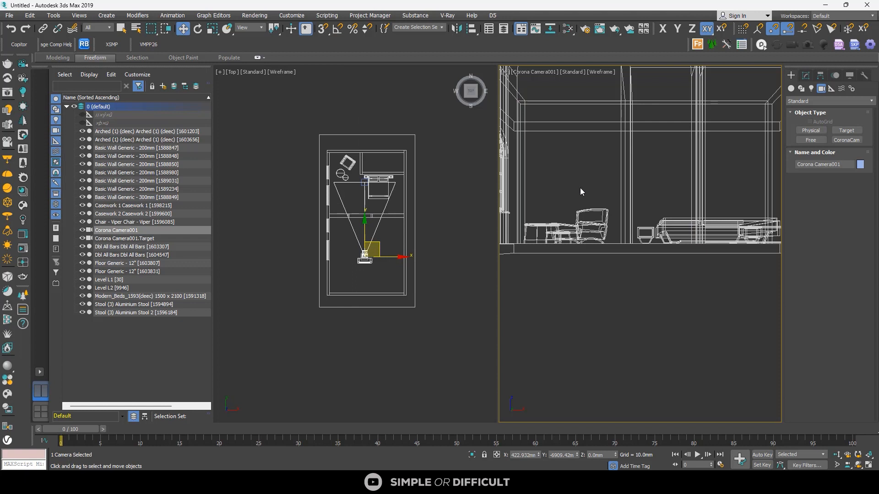
click(447, 249)
click(365, 255)
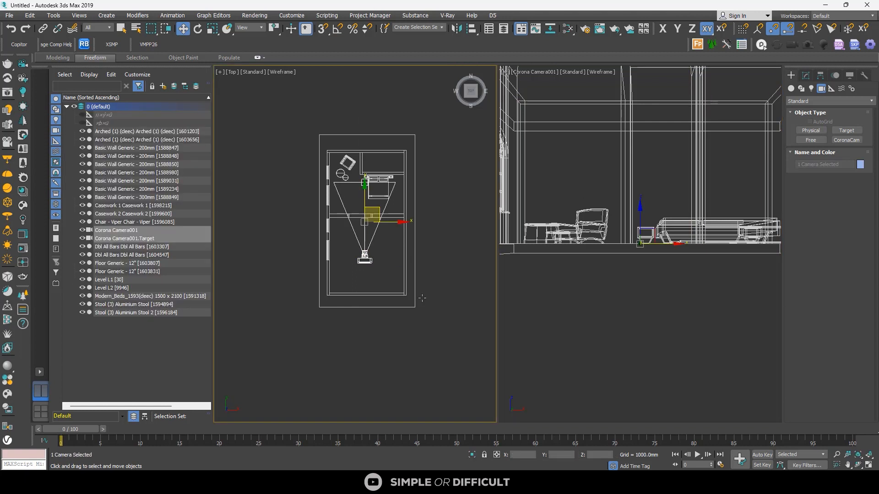
click(602, 455)
text(1000)
key(Return)
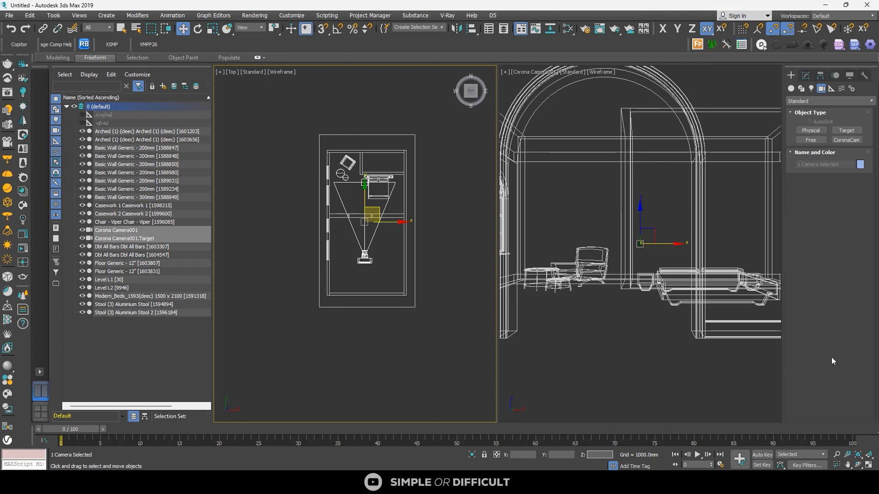
Display the camera view in Default Shading and pan the camera until the whole arched opening is framed.
click(603, 73)
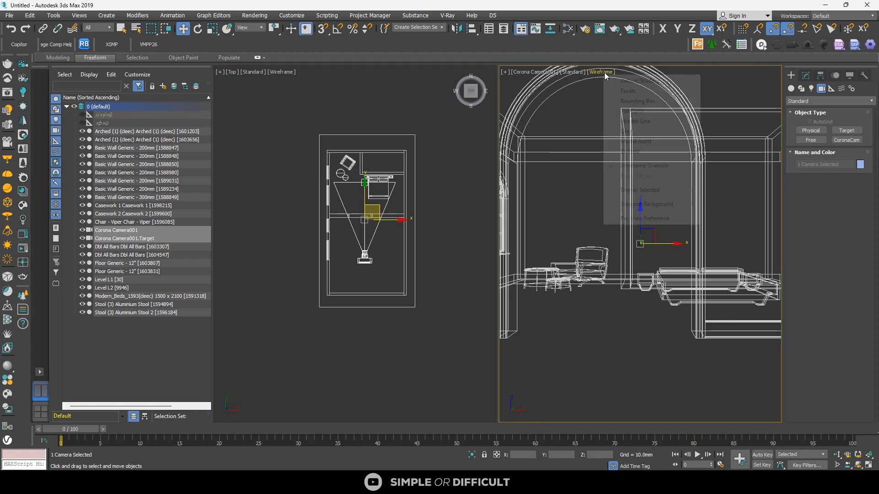
click(639, 81)
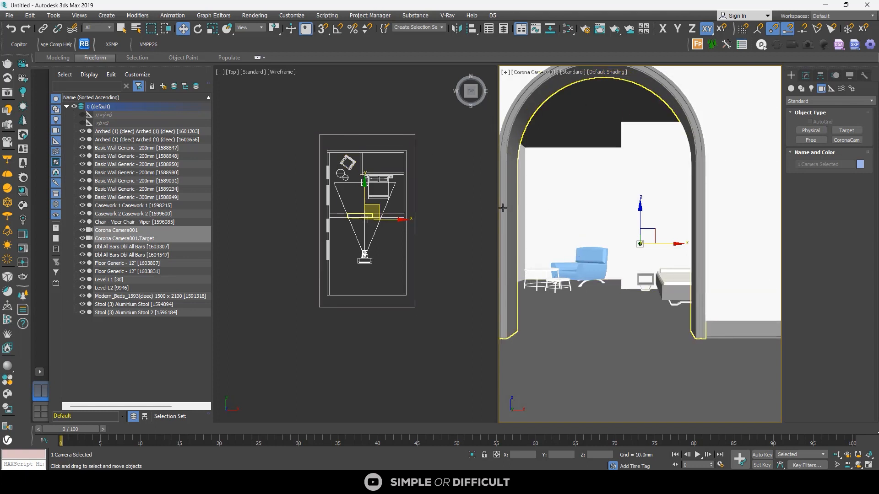
middle_drag(531, 215, 616, 237)
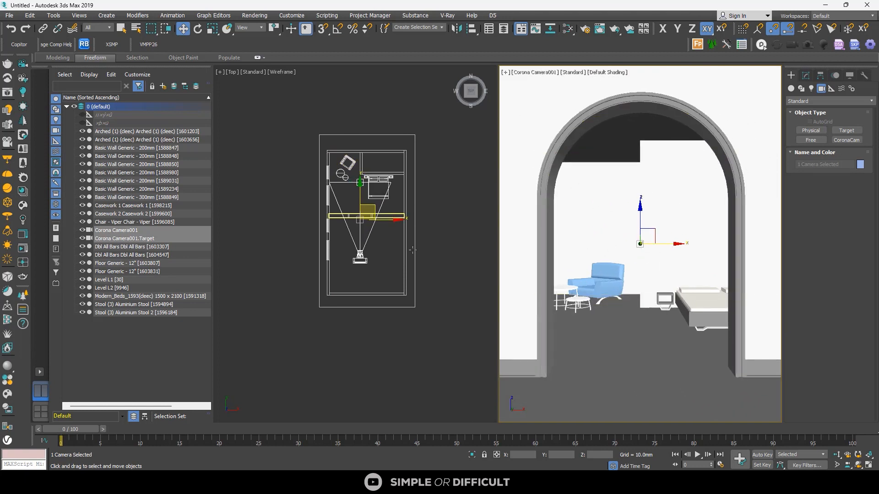
Select only the camera and set its Z height to 1000 mm.
click(366, 260)
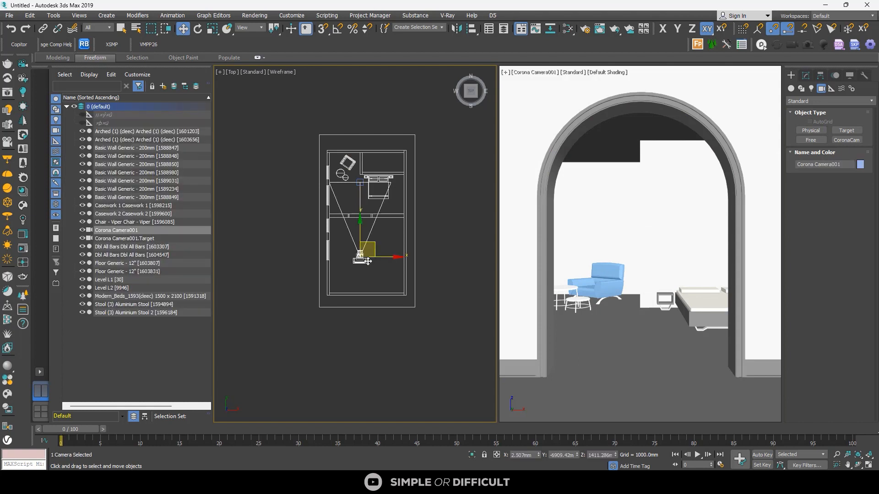
double_click(600, 454)
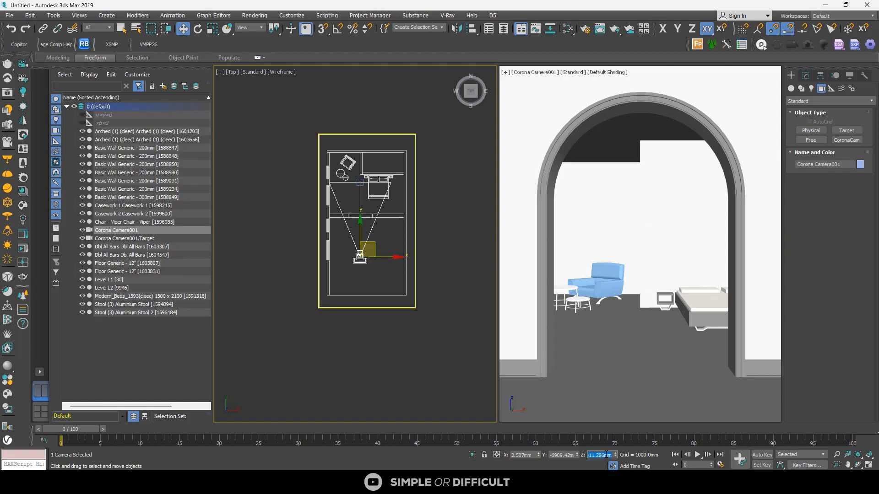
text(1000)
key(Return)
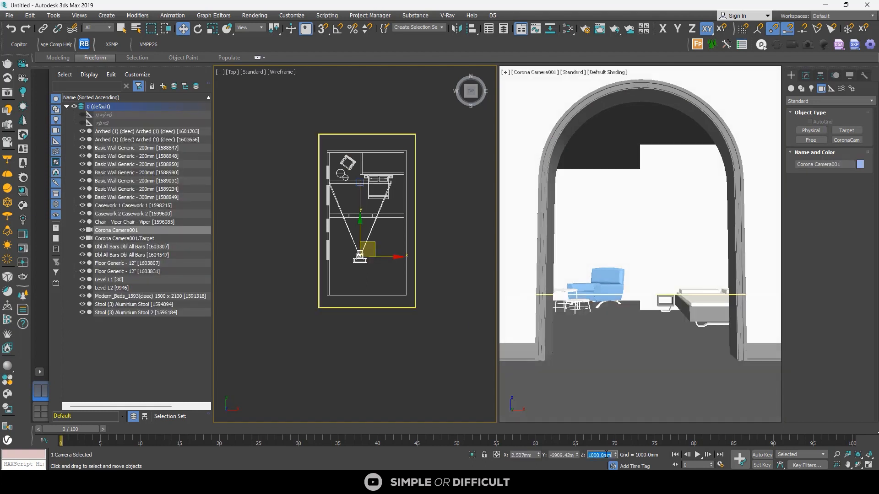
Enable automatic vertical tilt for the Corona camera.
click(809, 74)
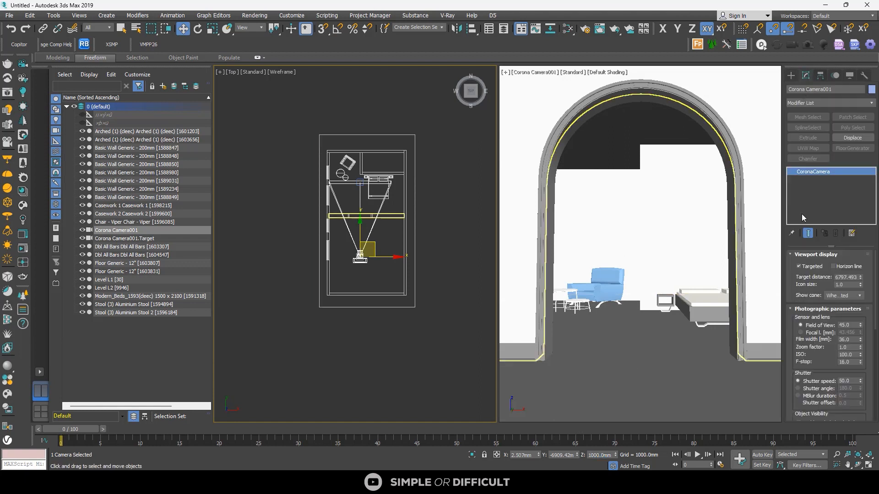
scroll(788, 374, down, 10)
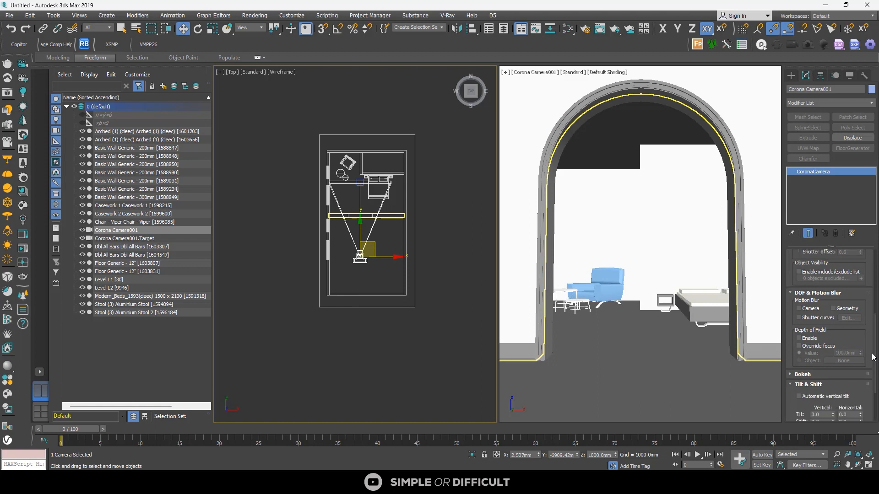
click(816, 369)
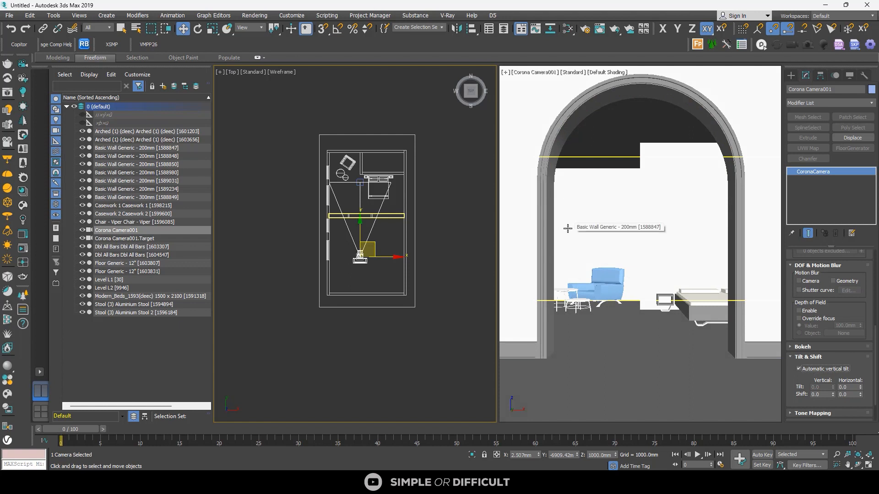
Raise the camera's target to a Z height of about 1872 mm and clear the selection.
scroll(360, 182, up, 2)
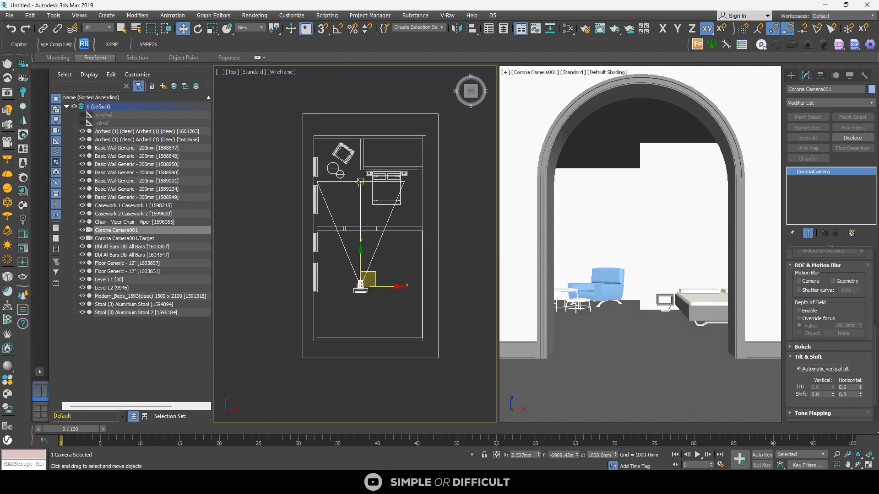
click(361, 182)
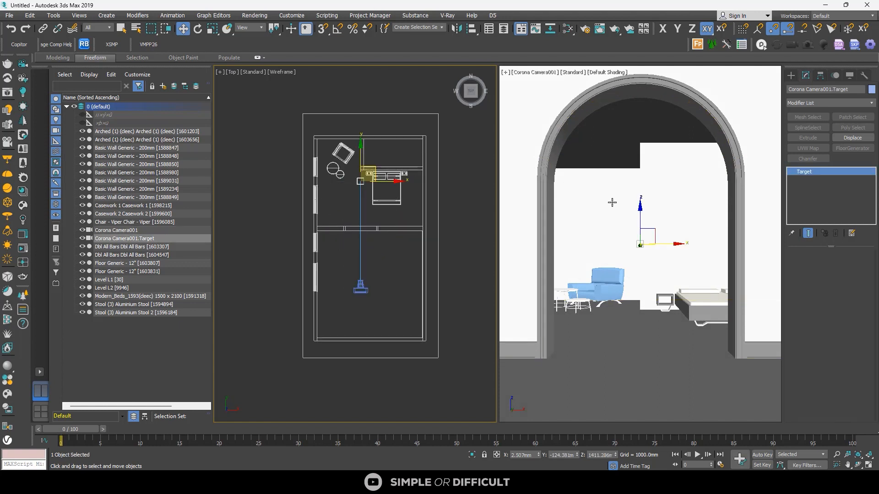
mouse_move(640, 216)
mouse_down()
mouse_move(636, 195)
mouse_move(639, 203)
mouse_up()
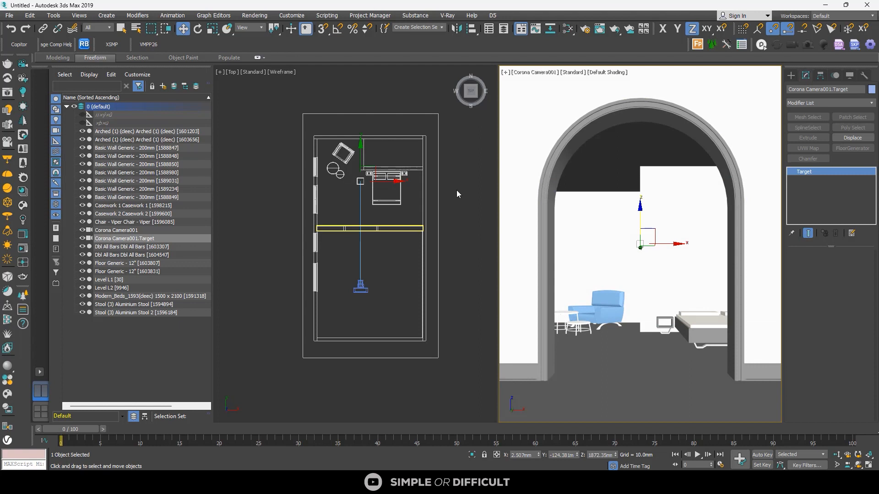
click(466, 200)
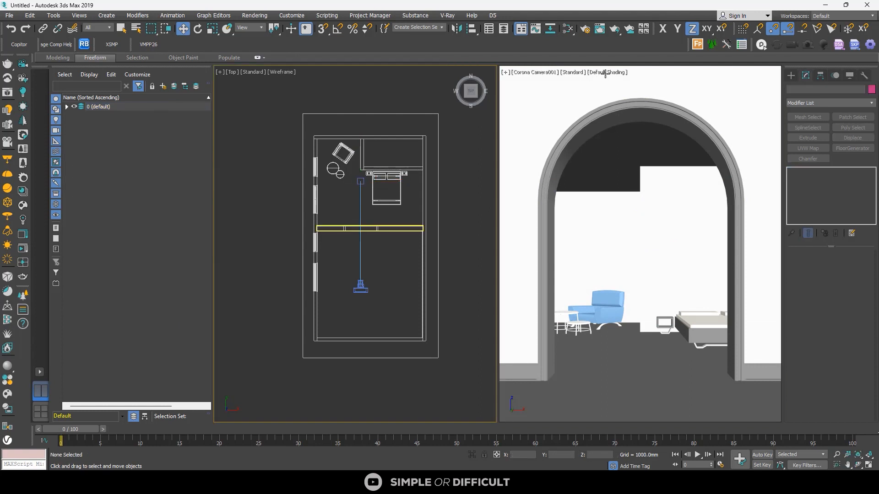
Show safe frames in the Corona camera viewport.
scroll(281, 165, down, 3)
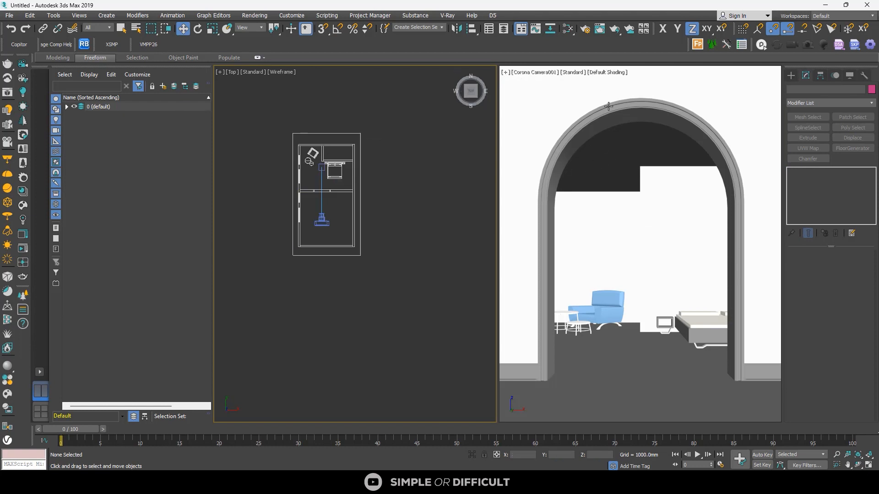
click(531, 72)
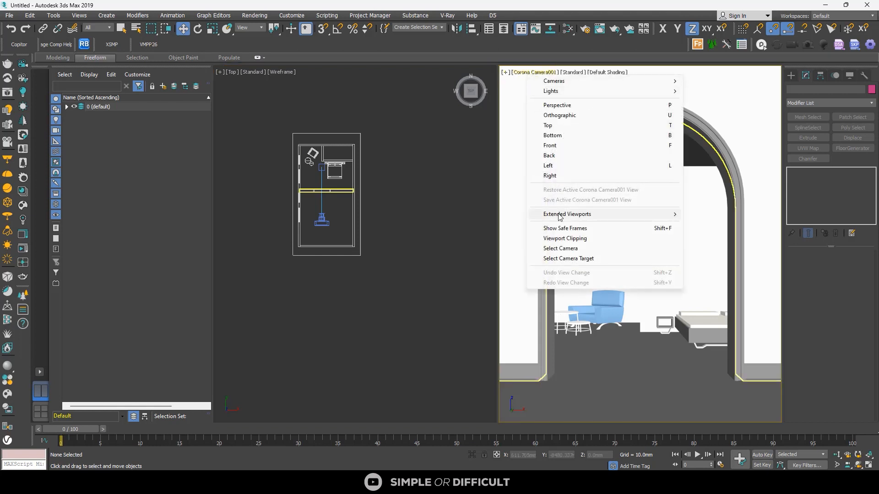
click(572, 238)
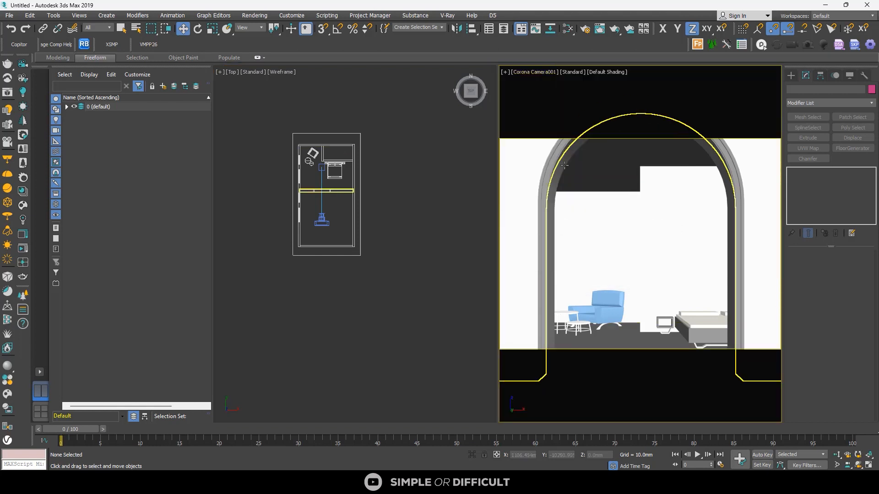
Set the render output size to width 4 and height 5, and lock the 0.8 image aspect in the render setup.
click(585, 29)
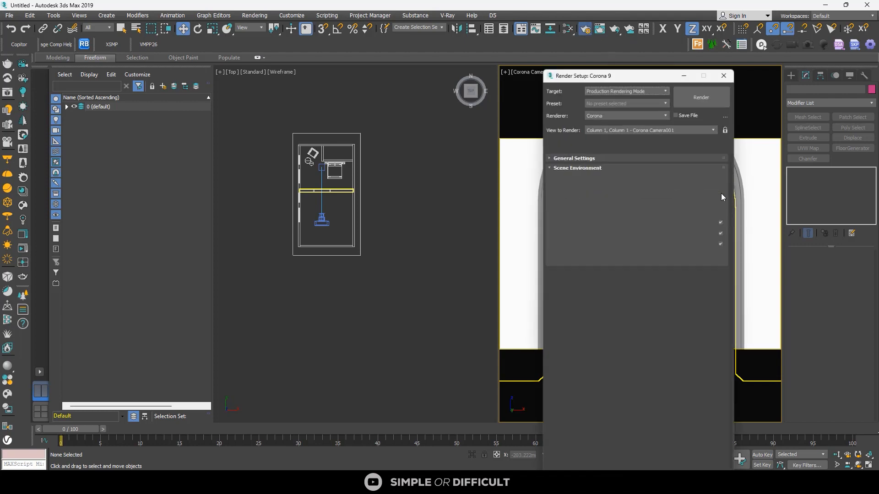
drag(635, 75, 311, 59)
click(227, 128)
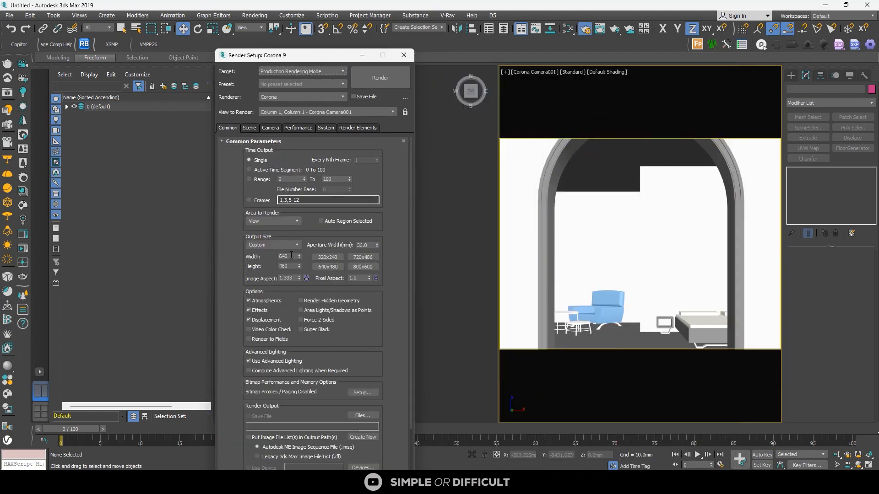
drag(290, 258, 276, 257)
text(4)
key(Tab)
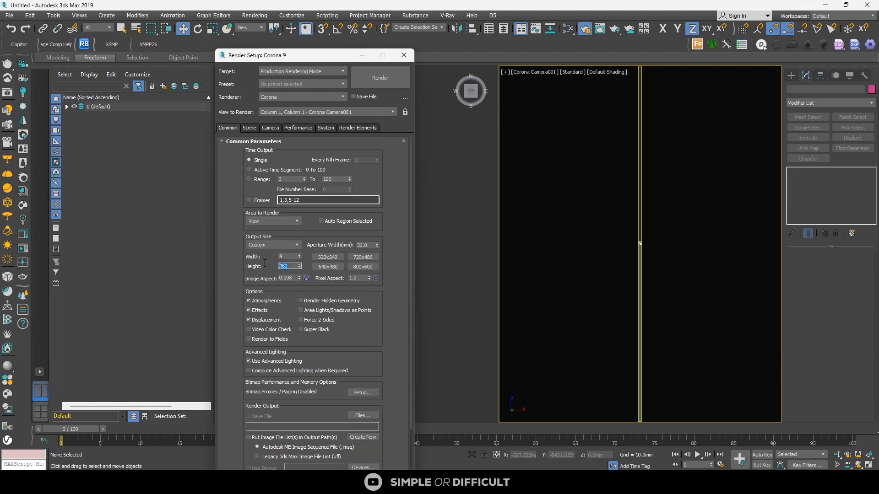
text(5)
key(Tab)
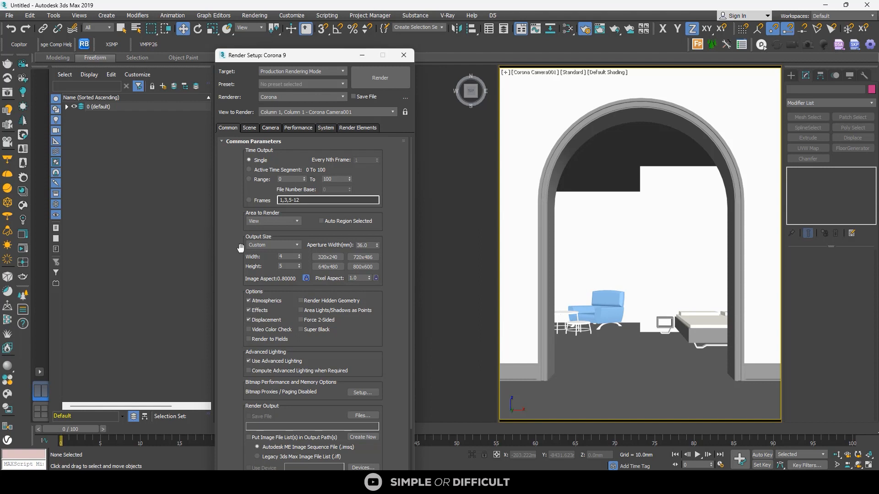
click(281, 256)
click(404, 55)
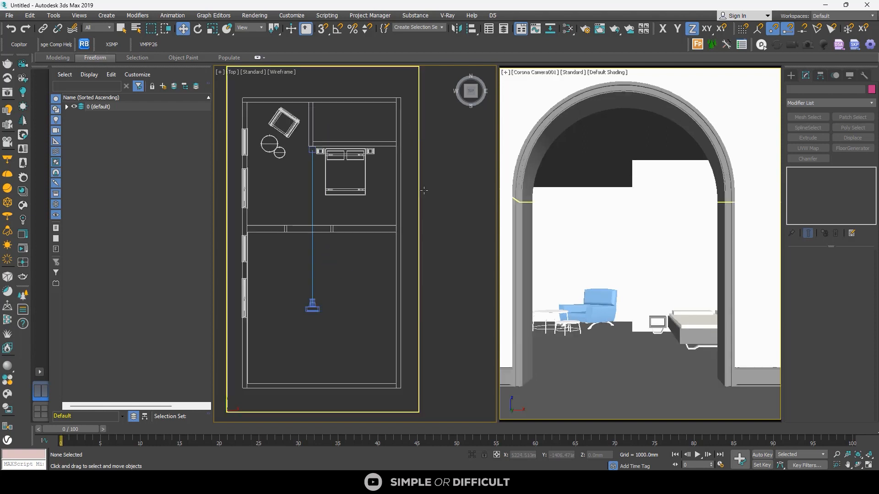
Add a CoronaLegacyMtl material in the Slate Material Editor and display its parameters.
click(567, 29)
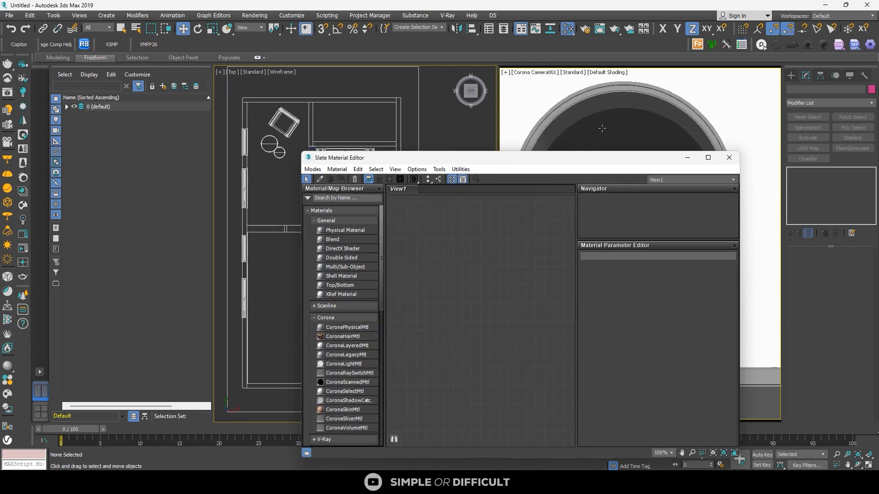
drag(479, 158, 589, 107)
scroll(565, 190, down, 1)
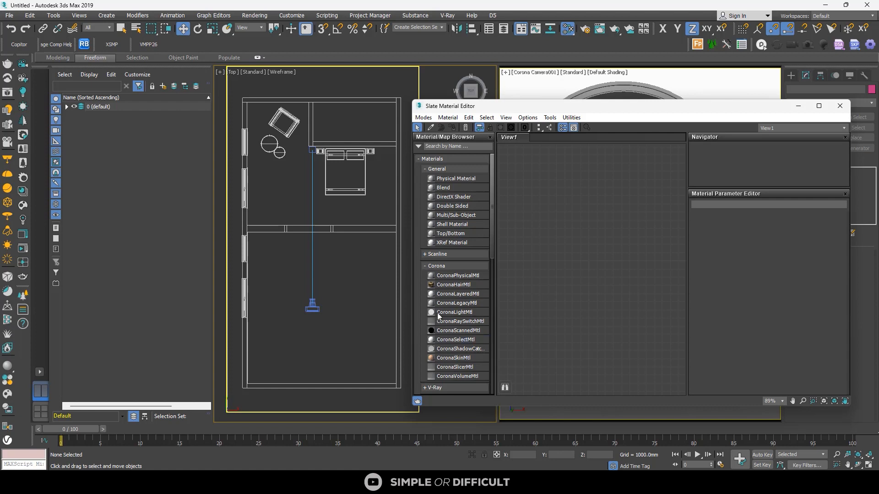
click(450, 305)
drag(561, 228, 561, 228)
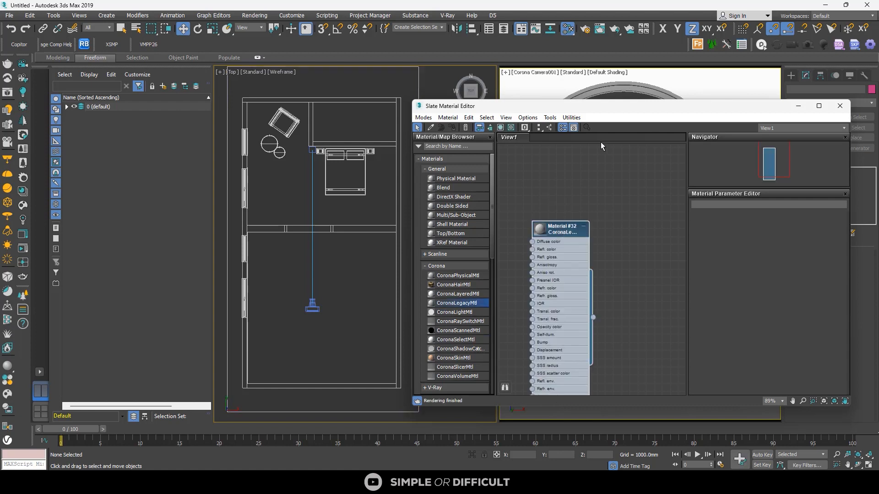
double_click(623, 108)
scroll(264, 146, down, 2)
middle_drag(263, 147, 438, 136)
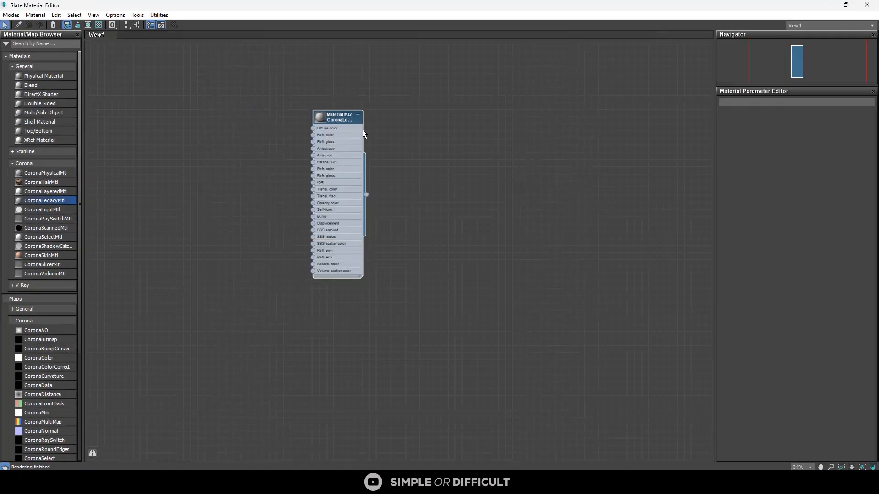
scroll(363, 130, up, 3)
double_click(342, 116)
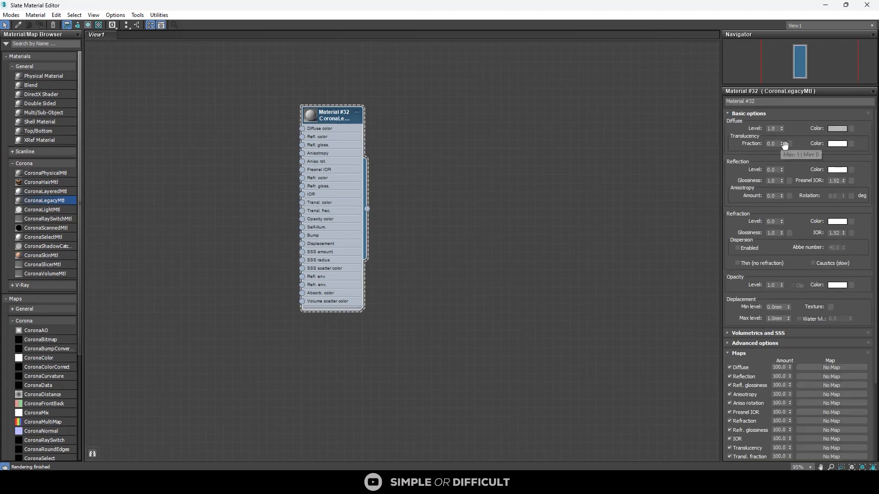
Set the material's diffuse colour to a grey with value 90.
click(836, 130)
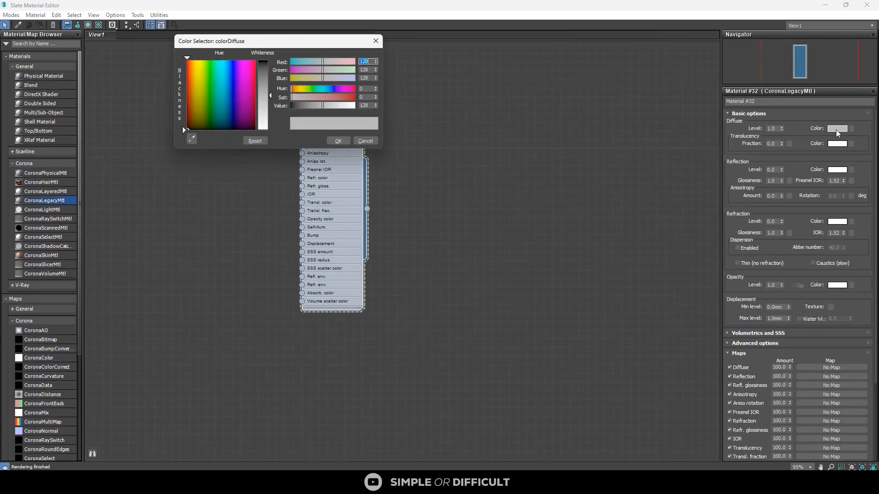
double_click(371, 106)
text(90)
key(Return)
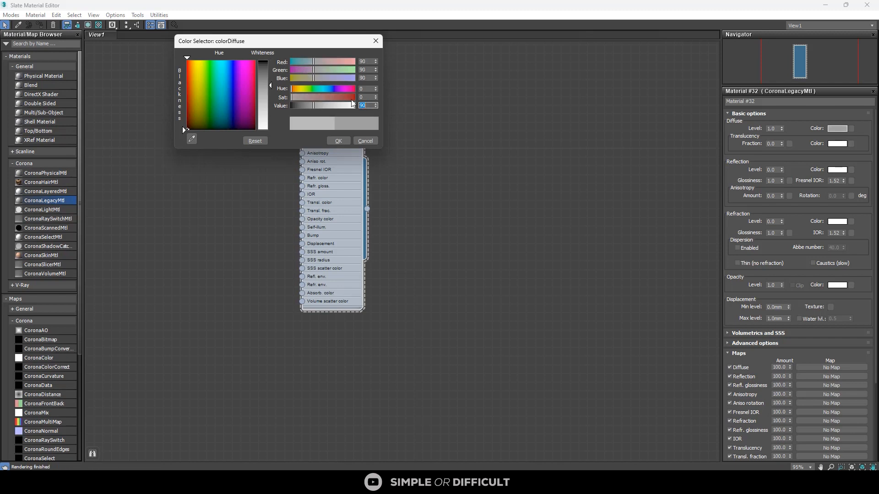
click(338, 140)
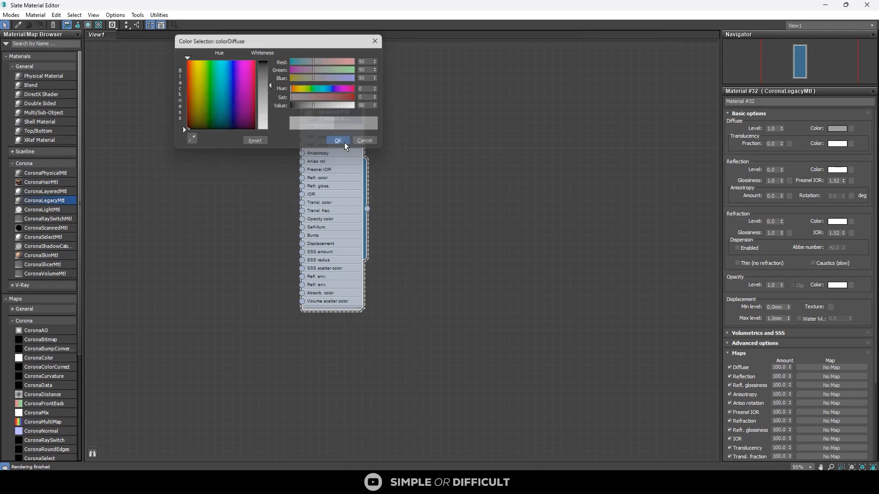
Set the material's reflection level to 1.0, its glossiness to 0.6 and the reflection colour's value to 150.
double_click(772, 171)
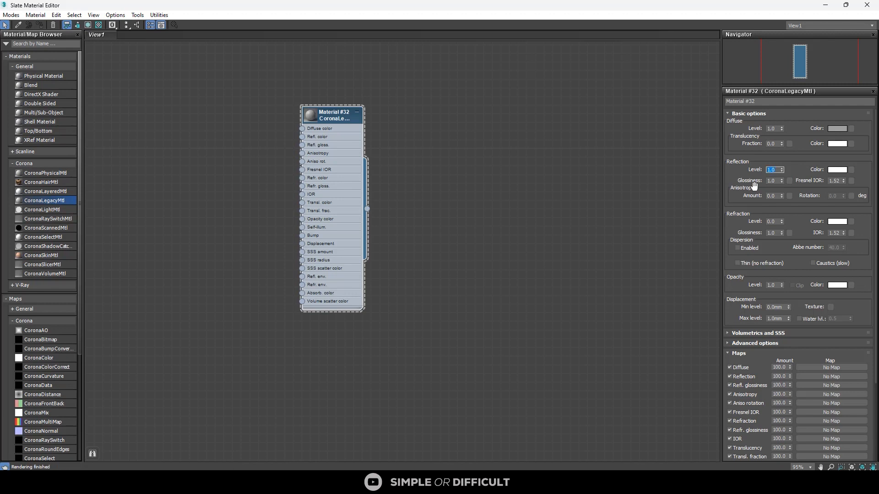
click(773, 181)
click(837, 170)
key(Tab)
key(Tab)
key(Tab)
key(Tab)
key(Tab)
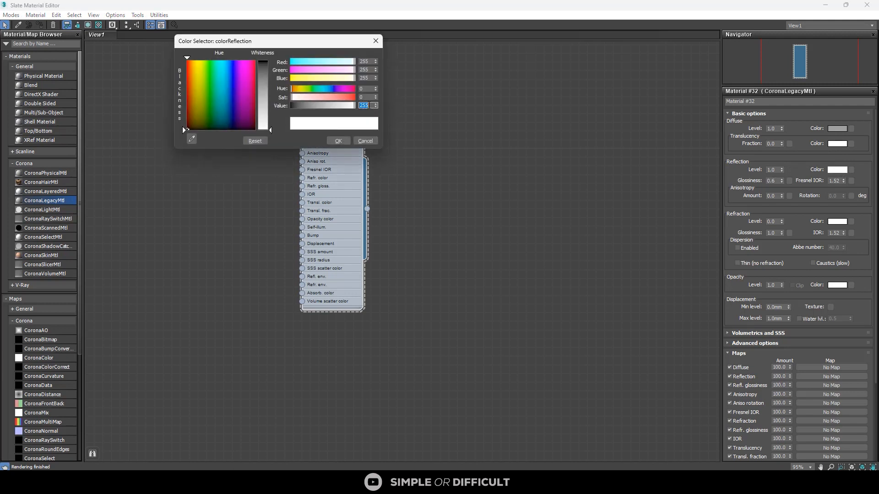
text(150)
key(Return)
click(338, 140)
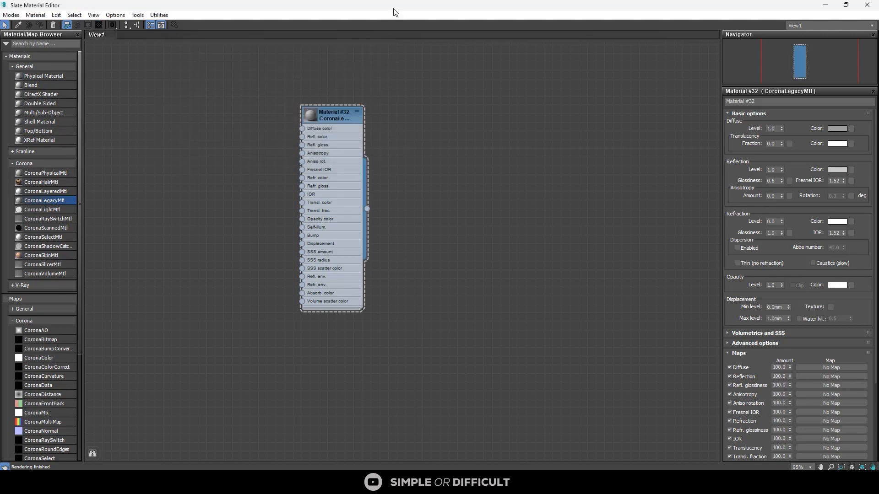
Assign the new Corona material to all objects in the scene, then minimize the material editor and clear the selection.
drag(396, 8, 225, 121)
click(553, 203)
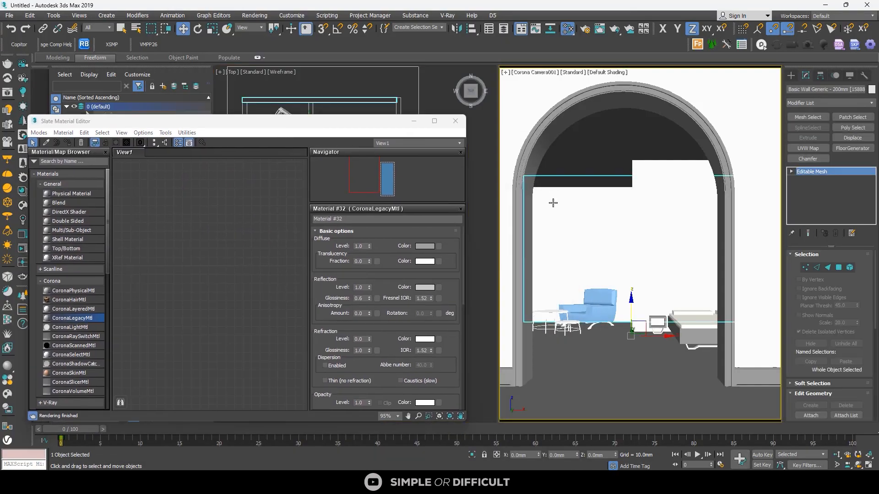
key(ctrl+a)
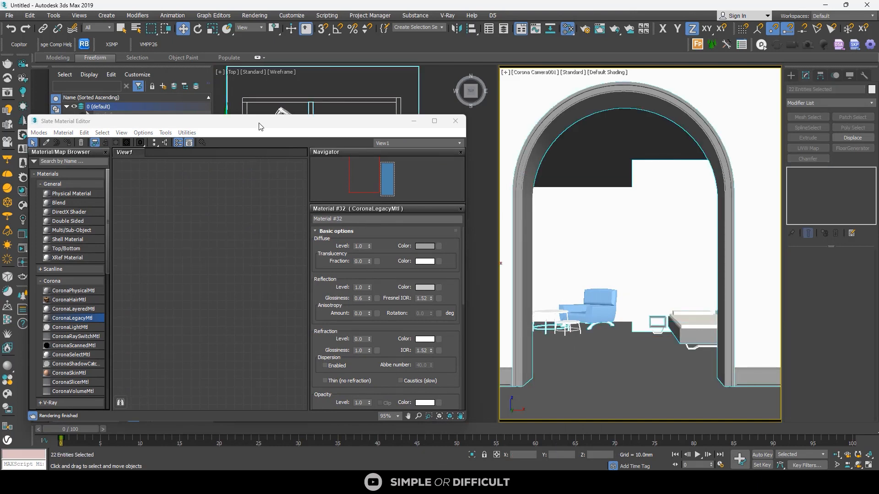
drag(260, 126, 403, 121)
scroll(339, 196, down, 5)
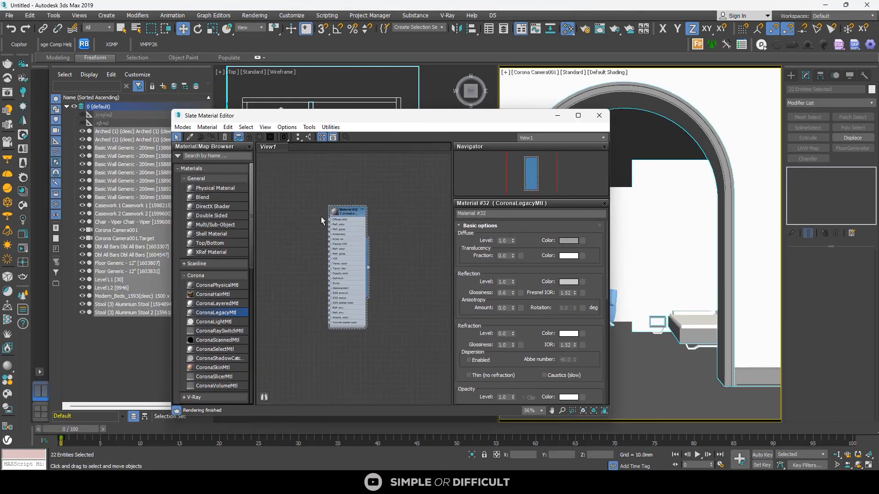
scroll(338, 215, up, 2)
click(211, 137)
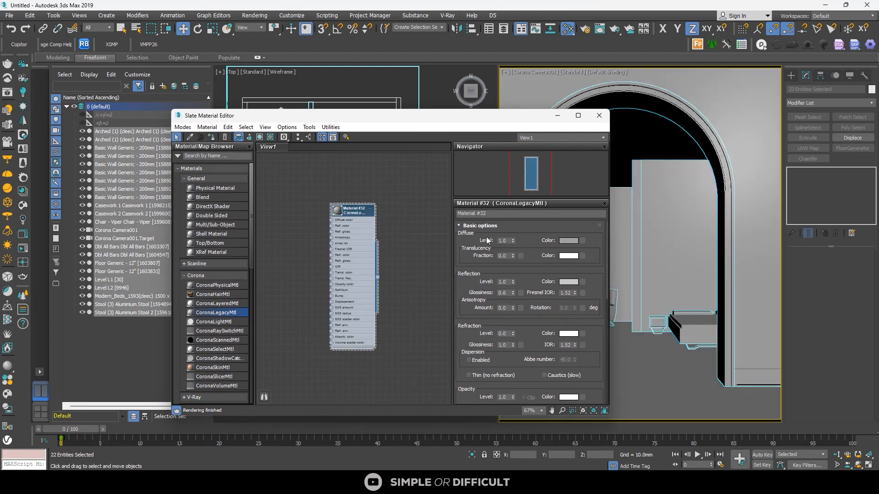
click(558, 115)
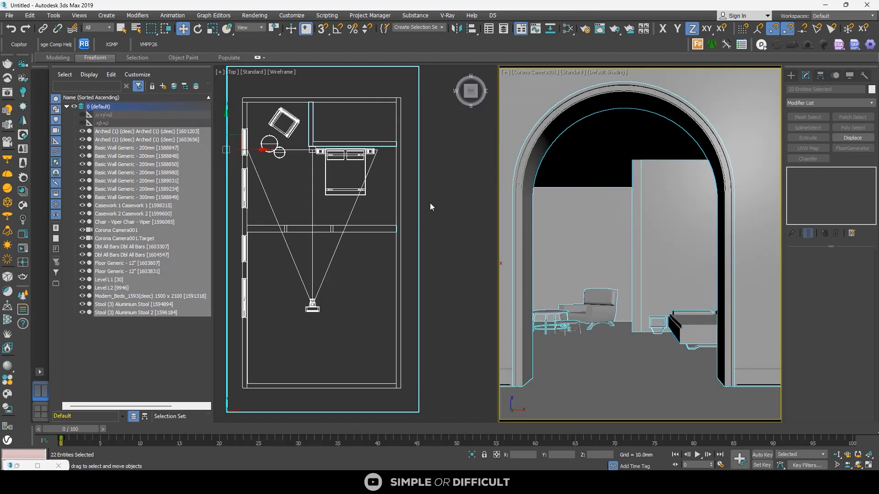
click(430, 202)
Turn the Top viewport into an angled orthographic view of the building's window side and display it in Default Shading.
scroll(434, 199, down, 3)
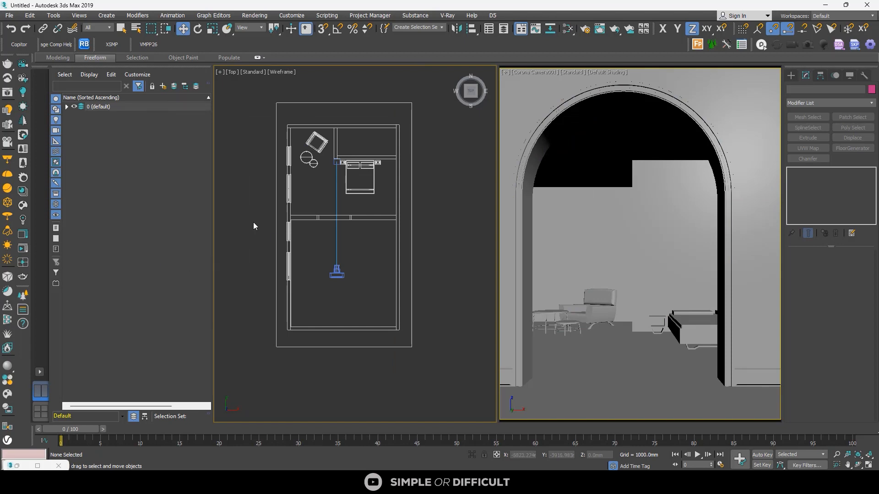
alt+middle_drag(328, 217, 391, 171)
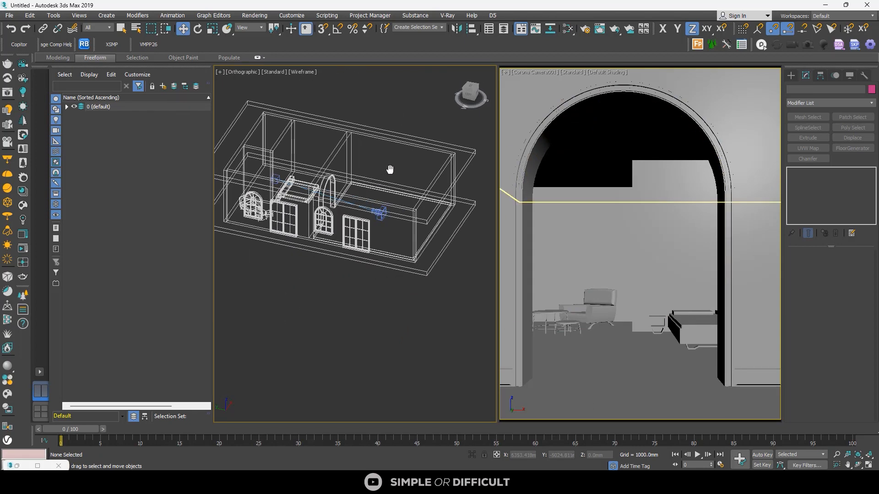
scroll(277, 222, up, 2)
scroll(327, 172, down, 1)
click(303, 72)
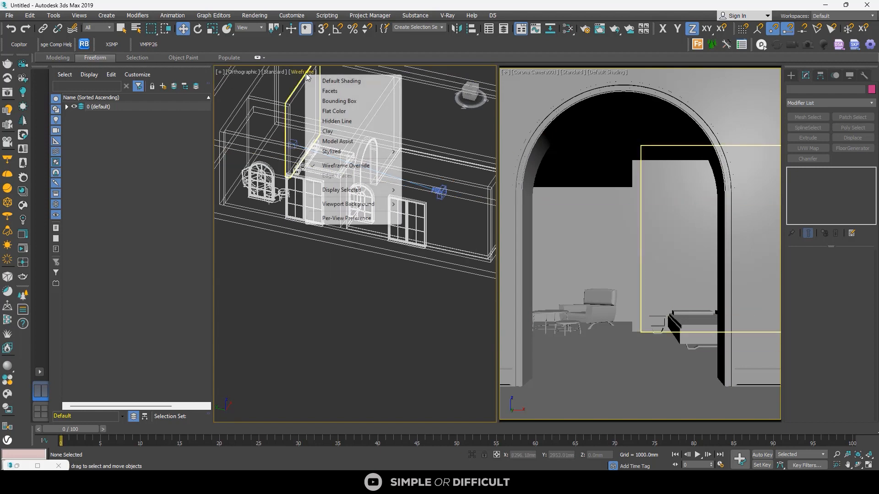
click(320, 81)
Examine the arched and double windows along the building's outer wall.
scroll(339, 94, up, 3)
click(272, 181)
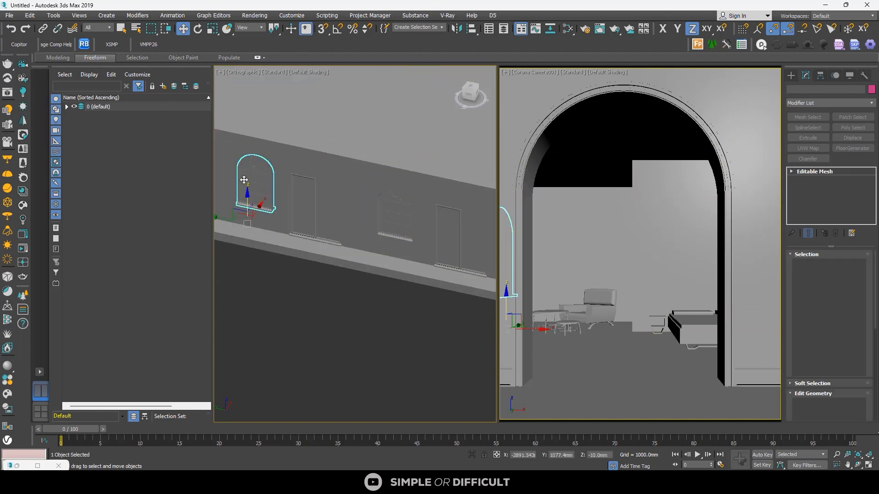
scroll(274, 188, down, 4)
alt+middle_drag(274, 187, 335, 194)
click(339, 231)
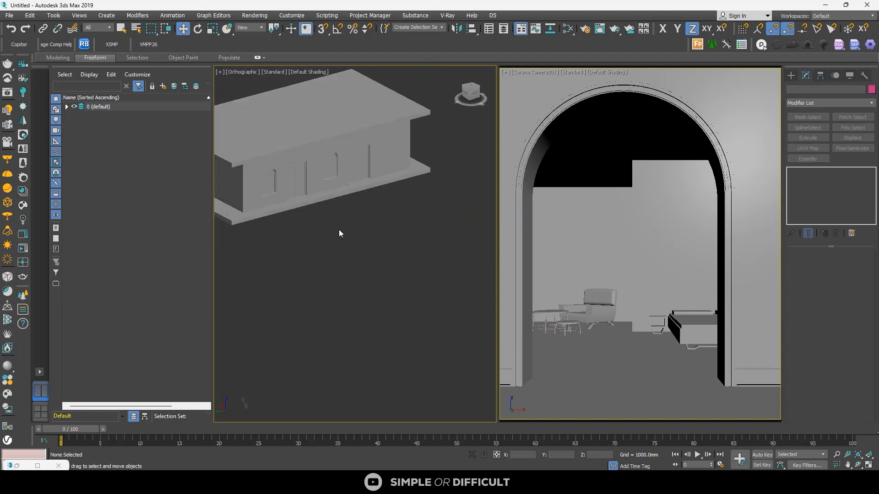
scroll(324, 182, up, 5)
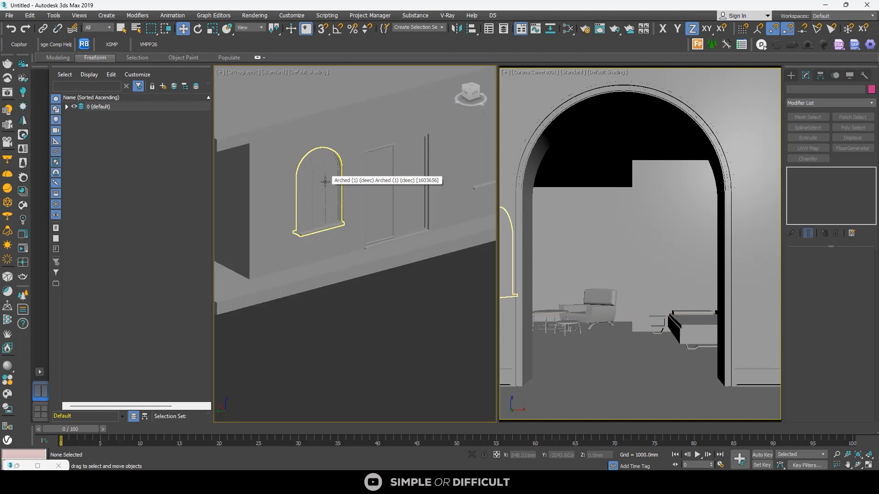
click(365, 183)
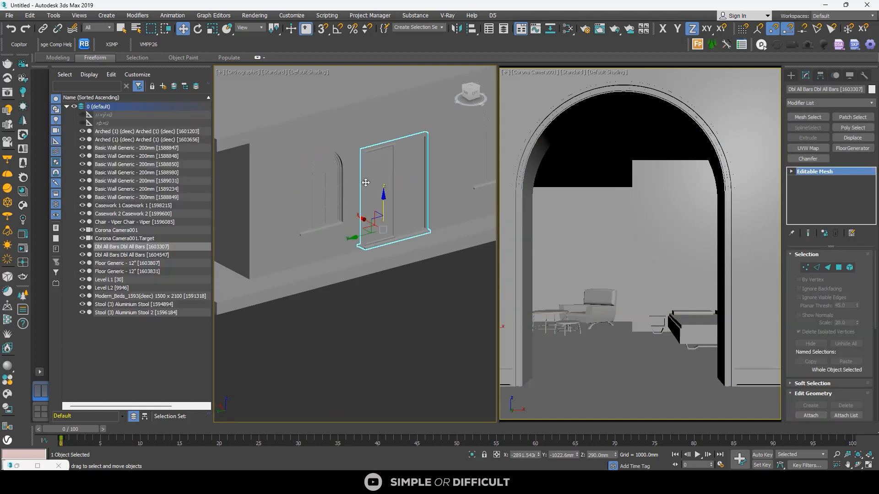
scroll(316, 183, up, 4)
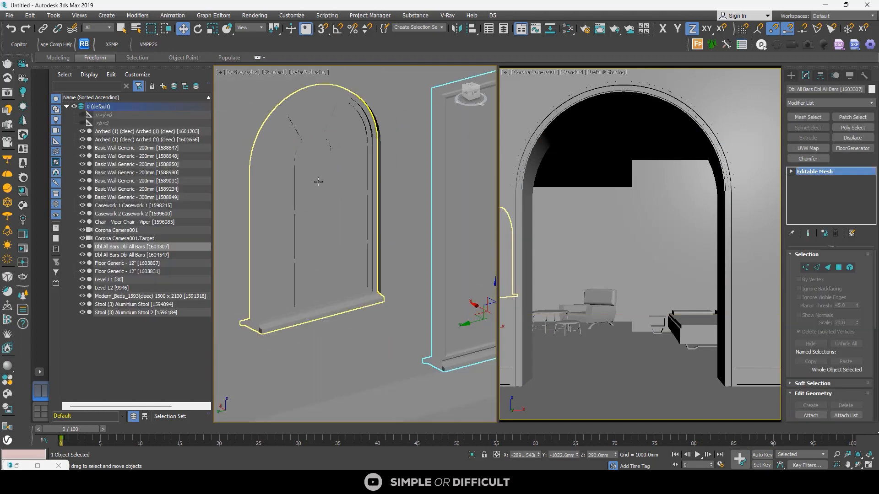
click(838, 268)
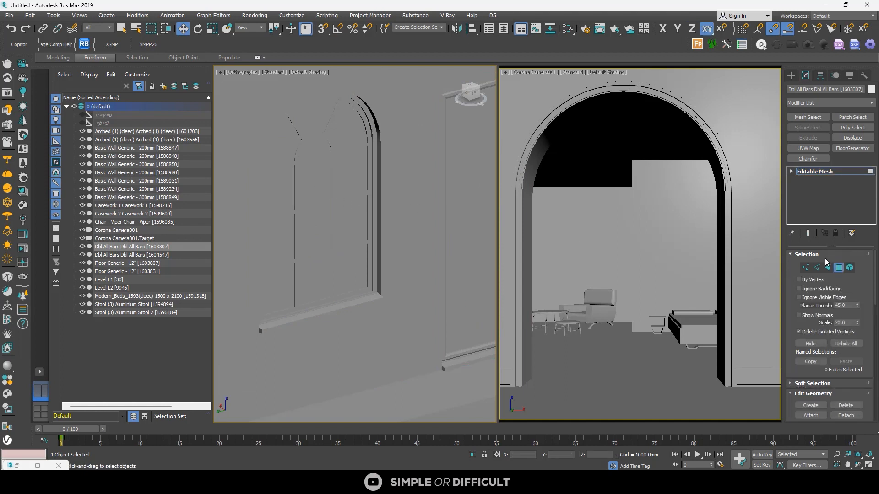
scroll(359, 165, down, 5)
click(792, 76)
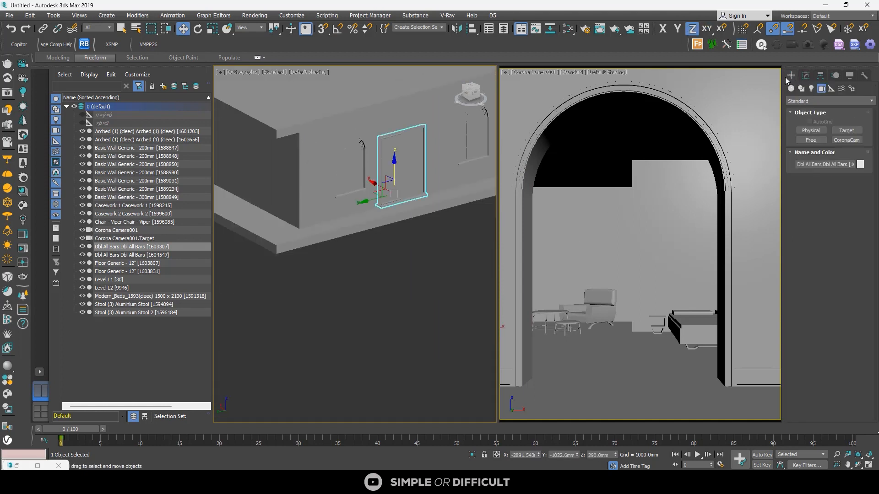
click(365, 176)
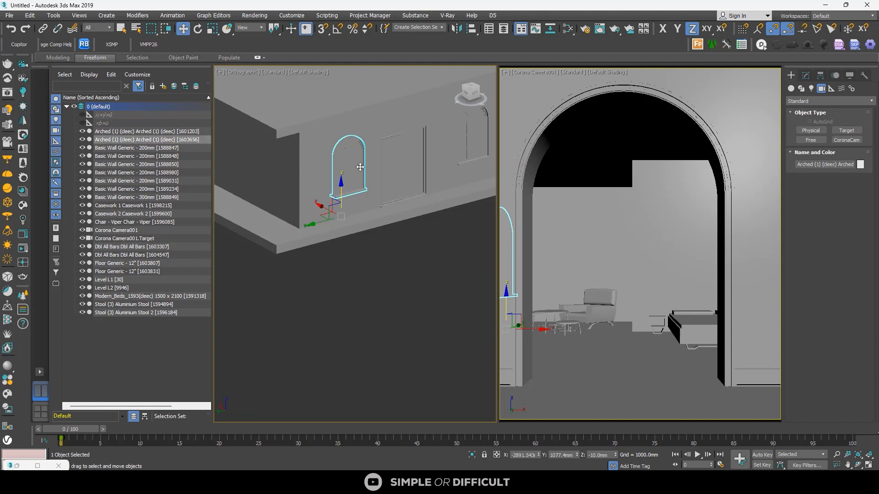
click(805, 76)
click(839, 268)
scroll(348, 161, up, 5)
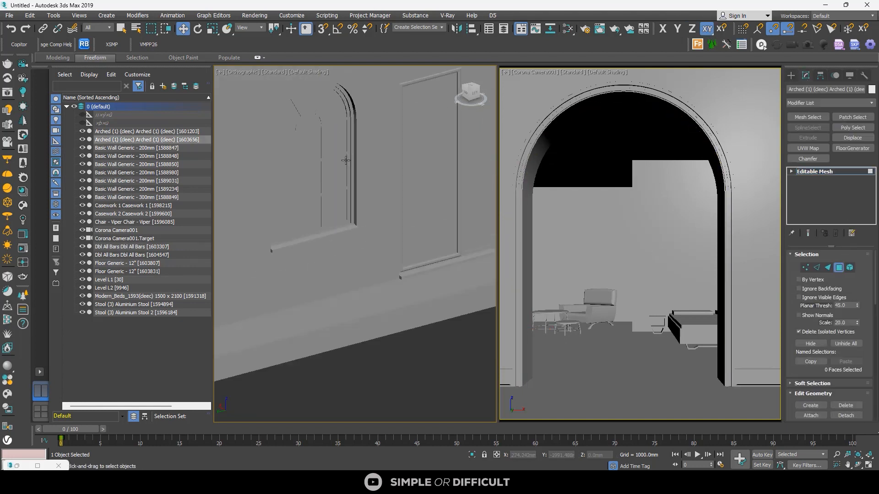
click(333, 145)
scroll(291, 140, down, 6)
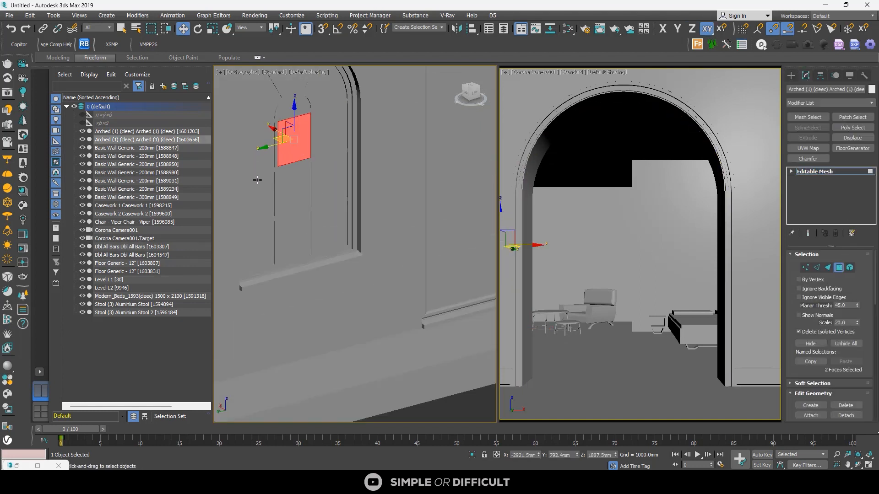
drag(278, 179, 295, 181)
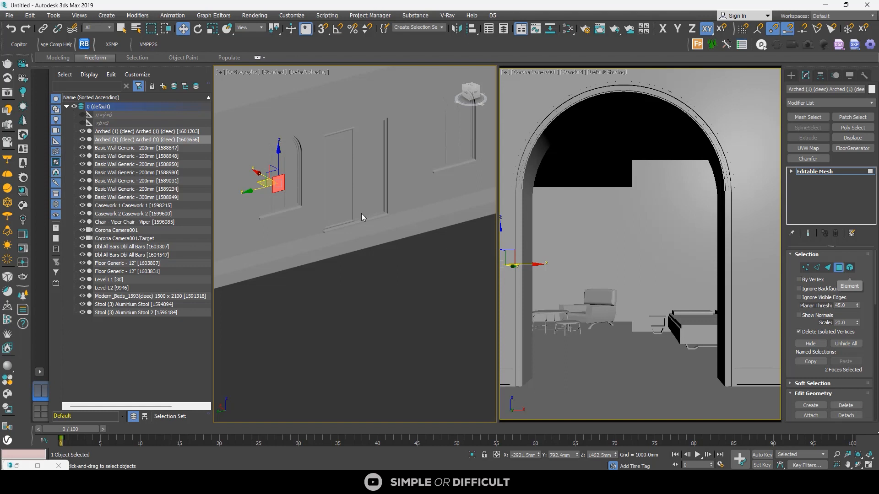
click(791, 76)
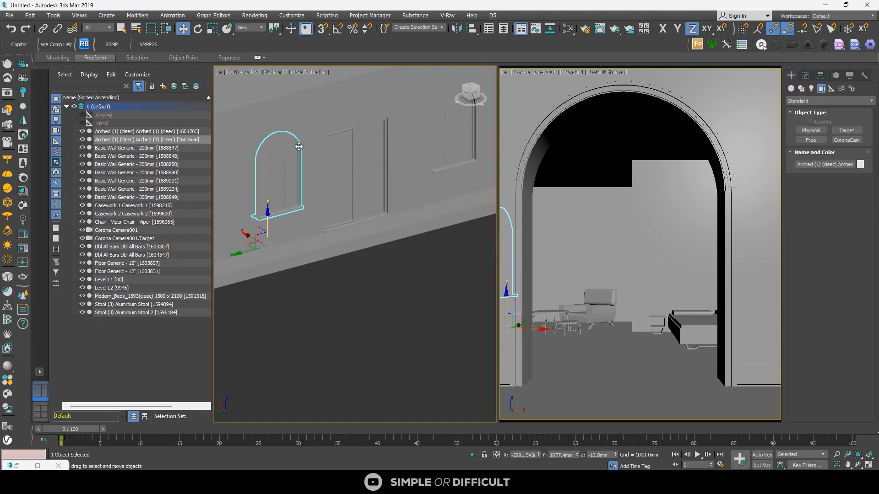
Add the first double window, the second arched window and the second double window to the selection, isolate all four windows and deselect them.
ctrl+click(335, 155)
scroll(311, 171, down, 3)
ctrl+click(392, 151)
ctrl+click(430, 167)
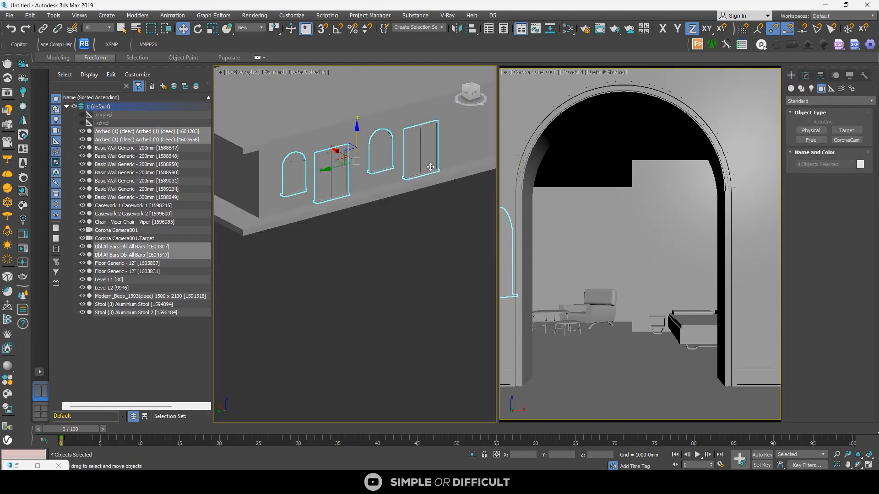
click(471, 454)
click(305, 198)
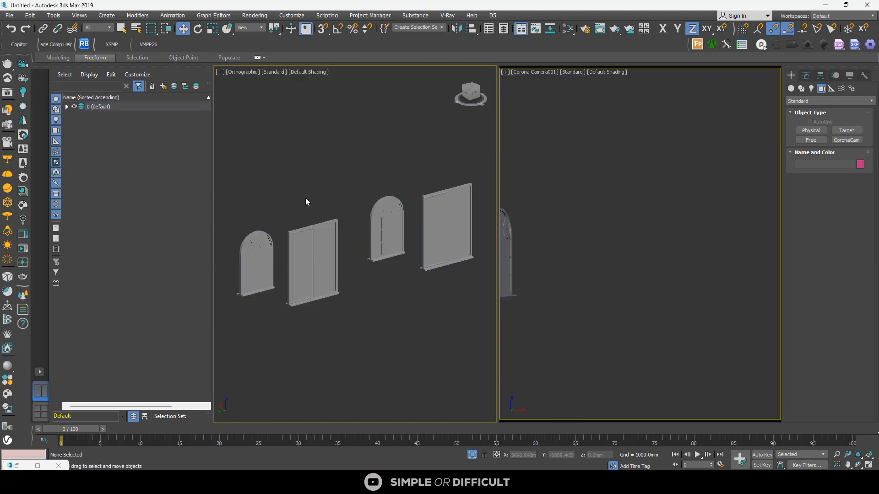
At polygon level of the first arched window, select the three fan-shaped panes and the half-round pane on its outer side.
scroll(283, 214, up, 3)
scroll(320, 206, down, 5)
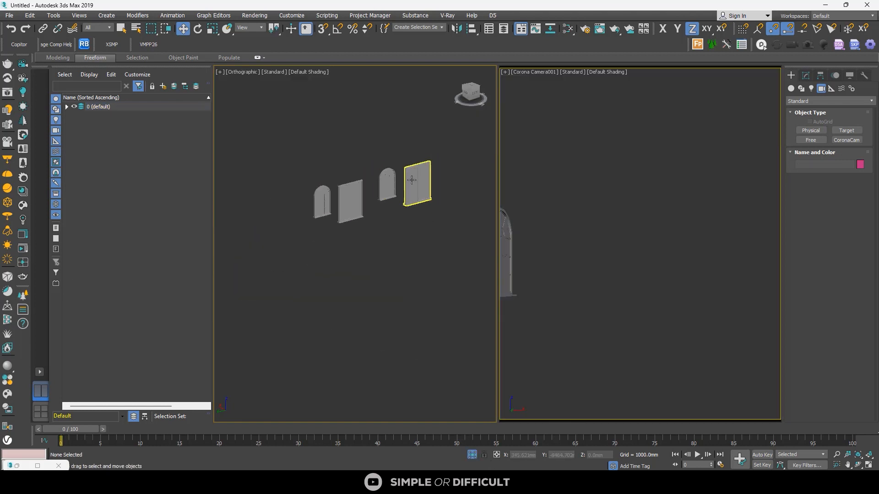
click(347, 194)
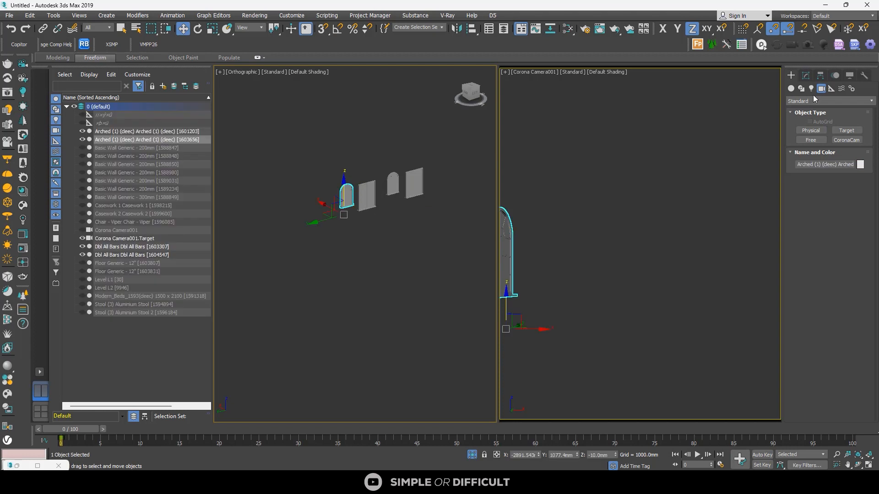
click(806, 76)
click(839, 268)
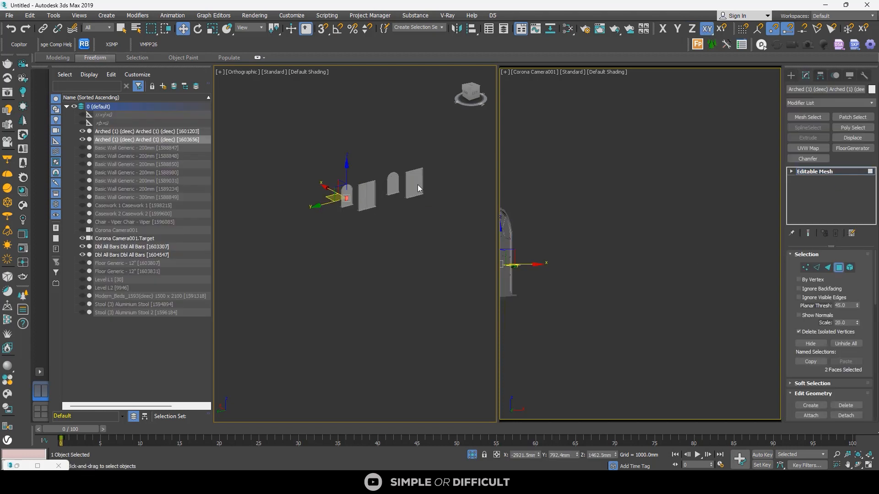
key(z)
click(308, 182)
ctrl+click(333, 154)
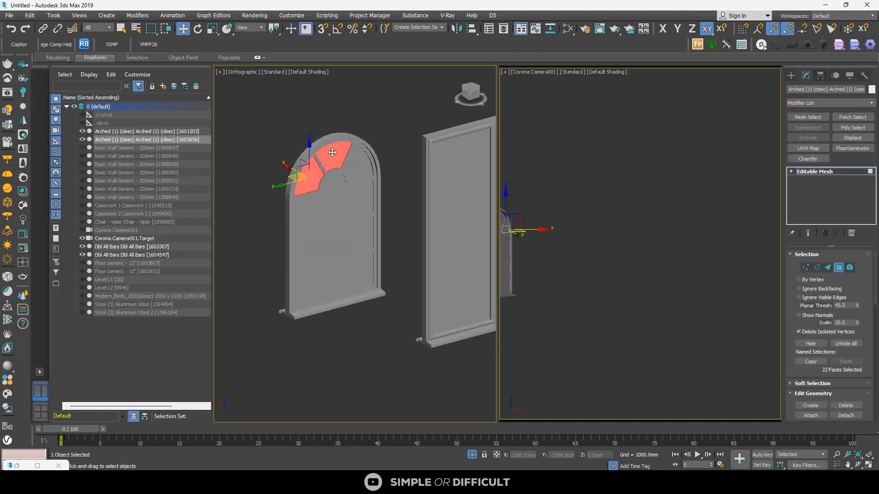
ctrl+click(358, 166)
ctrl+click(336, 180)
Add the nine rectangular glass panes on the arched window's outer side to the polygon selection.
scroll(337, 180, up, 5)
ctrl+click(339, 208)
ctrl+click(281, 229)
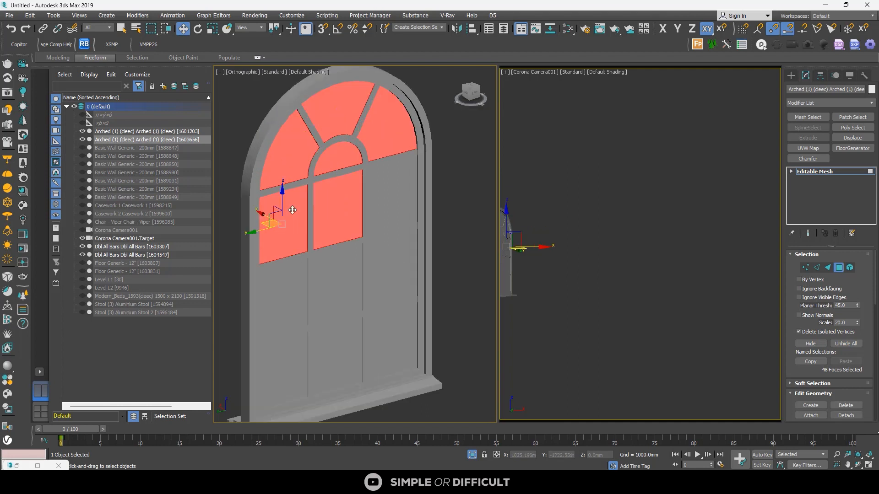
ctrl+click(388, 200)
ctrl+click(392, 270)
ctrl+click(340, 271)
ctrl+click(275, 293)
ctrl+click(277, 364)
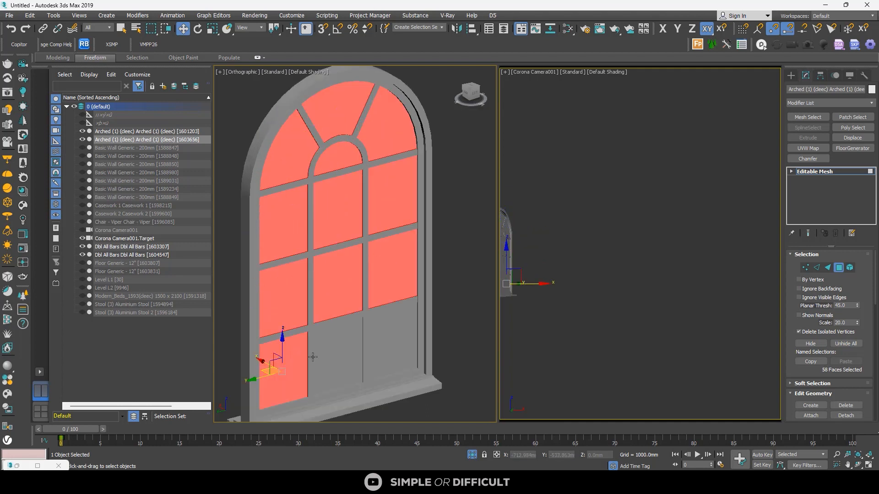
ctrl+click(334, 357)
ctrl+click(391, 348)
On the arched window's opposite side, add the upper middle rectangular pane, the three fan-shaped panes and the half-round pane to the selection.
scroll(325, 275, down, 6)
alt+middle_drag(324, 275, 433, 276)
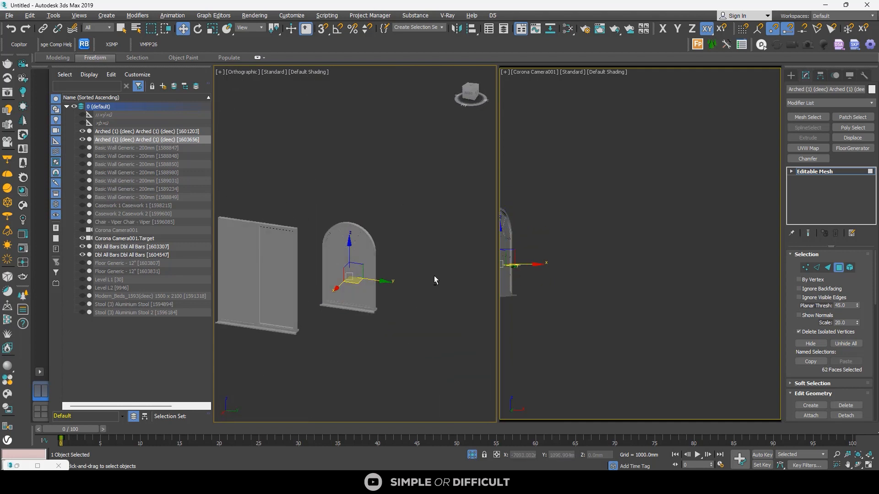
scroll(375, 291, up, 4)
ctrl+click(375, 291)
ctrl+click(366, 245)
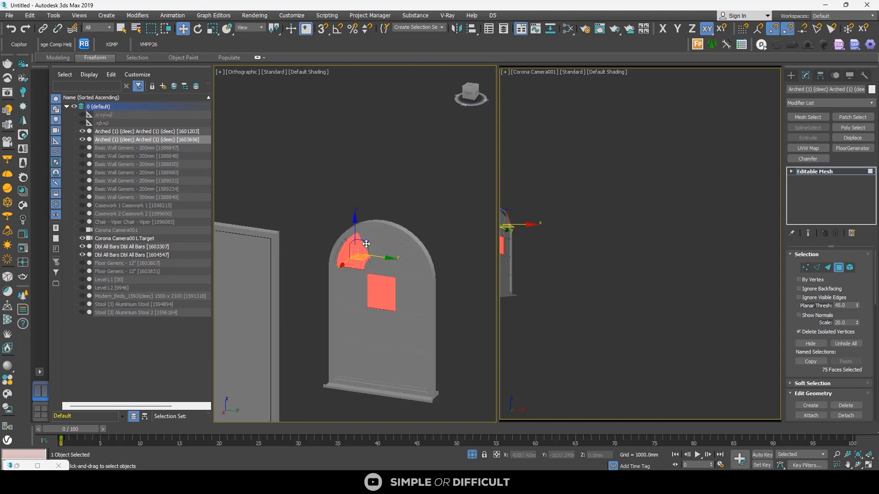
ctrl+click(377, 239)
ctrl+click(405, 258)
ctrl+click(380, 265)
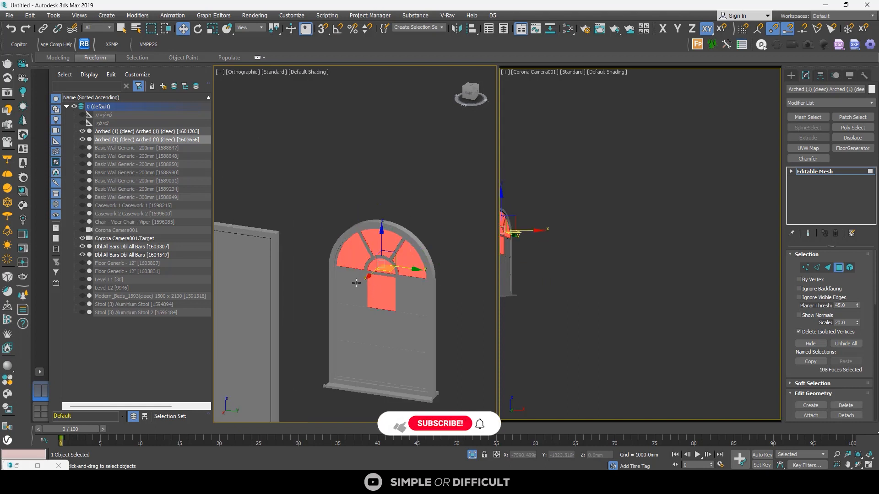
Add the remaining eight rectangular panes on this side of the arched window and delete all its selected glass polygons.
ctrl+click(350, 290)
ctrl+click(409, 297)
ctrl+click(411, 332)
ctrl+click(382, 329)
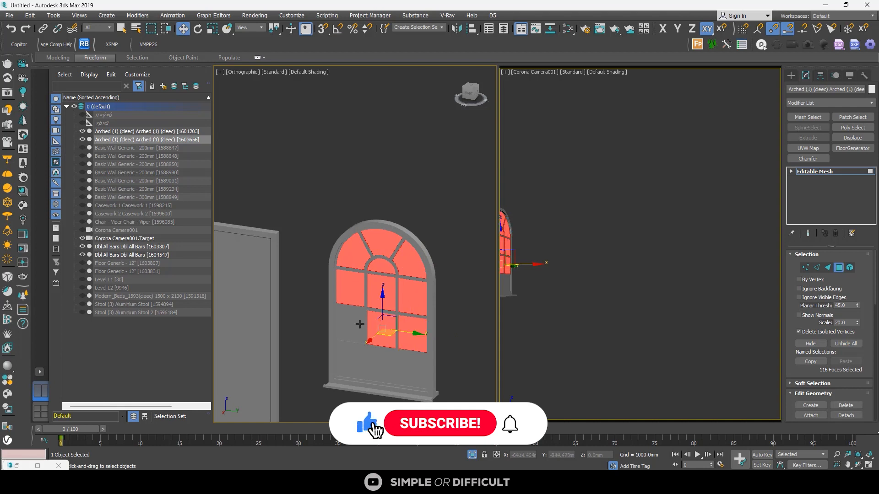
ctrl+click(354, 325)
ctrl+click(351, 364)
ctrl+click(382, 365)
ctrl+click(410, 369)
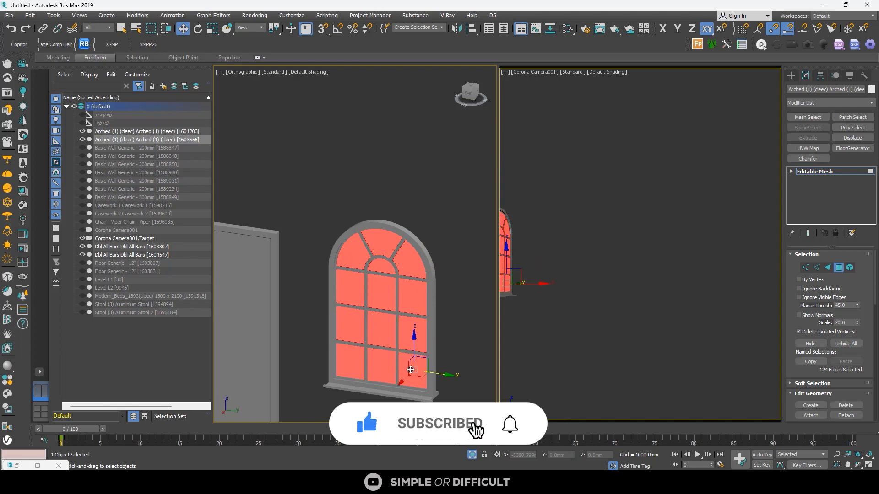
key(Delete)
Switch to the double window beside the end arched window and select both glass panes on its inner side at polygon level.
scroll(373, 289, down, 5)
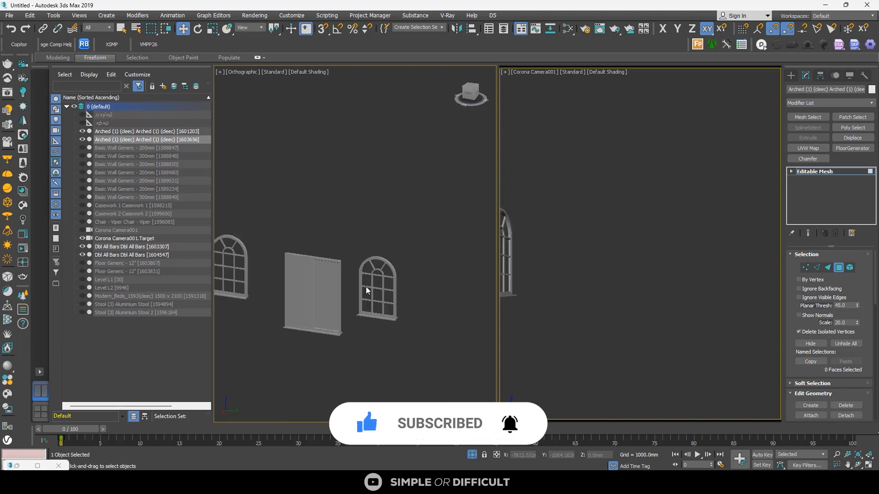
scroll(303, 286, up, 6)
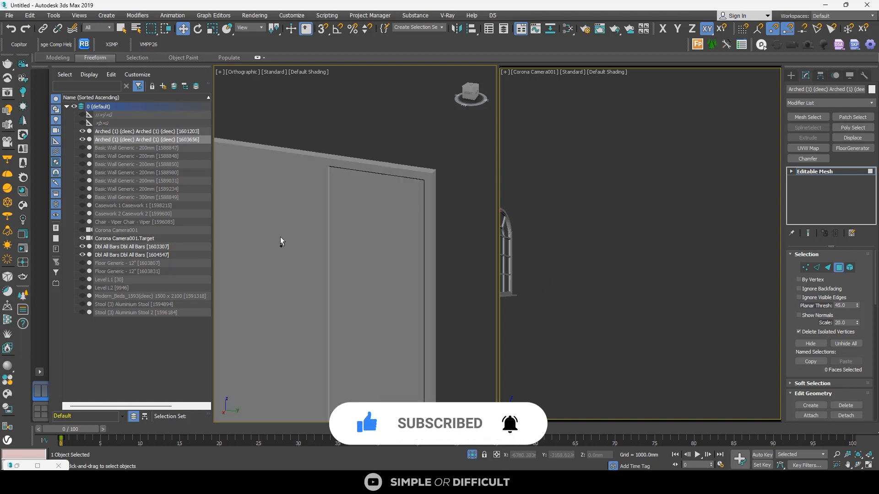
click(791, 76)
click(375, 201)
scroll(375, 201, down, 8)
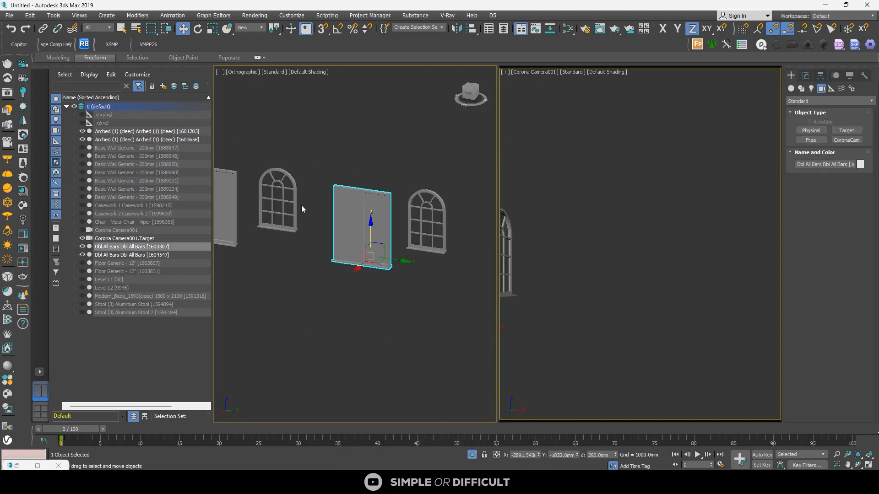
middle_drag(288, 201, 354, 200)
scroll(348, 193, down, 2)
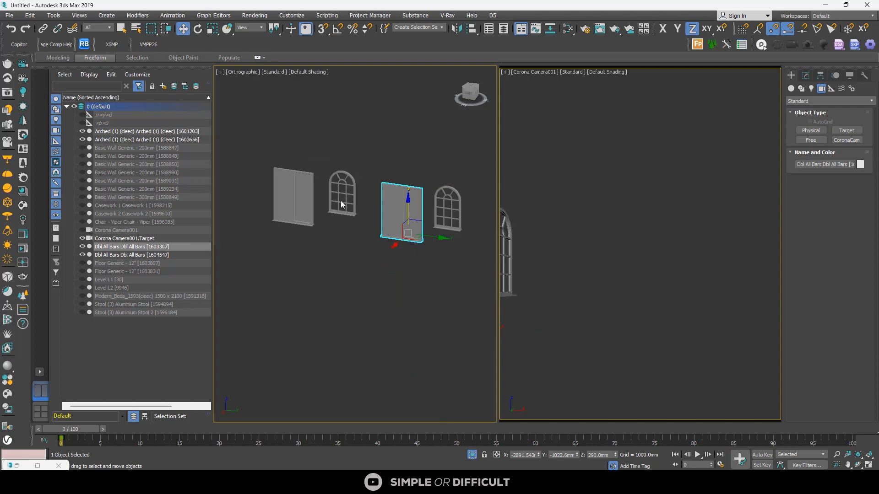
scroll(442, 202, up, 2)
click(805, 76)
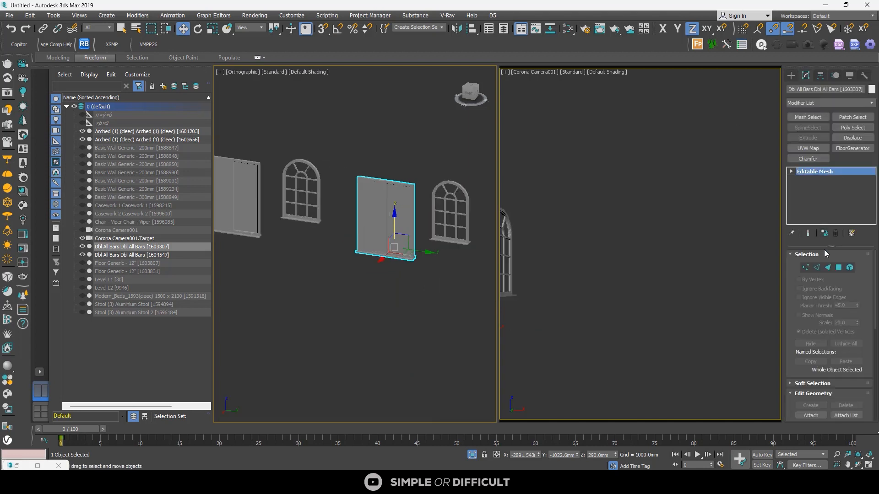
click(838, 269)
scroll(442, 229, up, 2)
click(333, 203)
ctrl+click(376, 202)
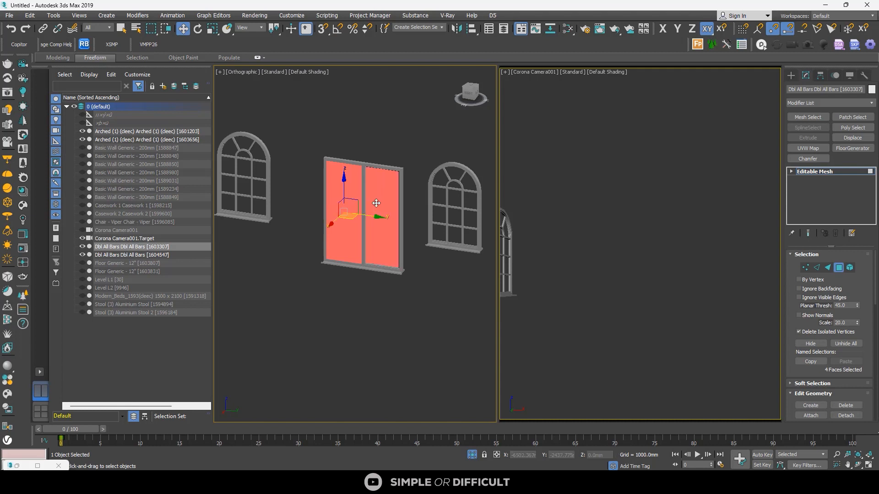
Add the two glass panes on the double window's outer side, delete all its selected glass polygons and leave polygon level.
scroll(376, 204, down, 4)
alt+middle_drag(387, 208, 300, 229)
scroll(365, 217, up, 5)
ctrl+click(353, 220)
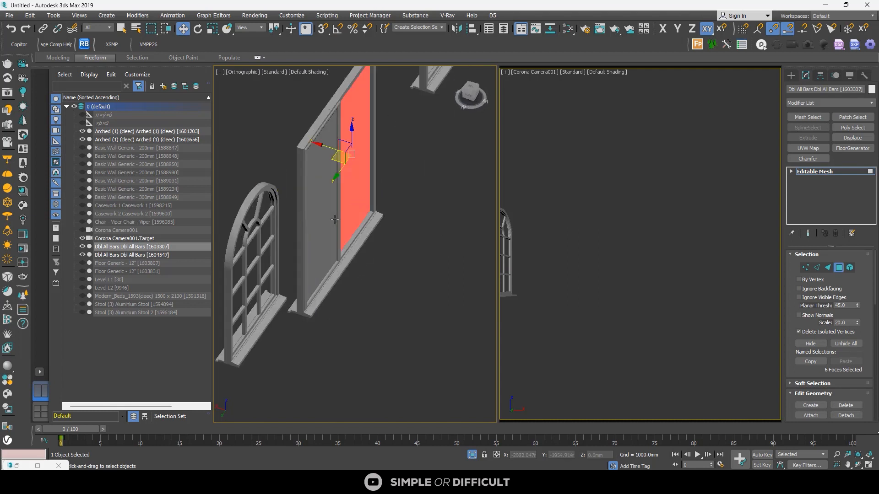
ctrl+click(334, 220)
key(Delete)
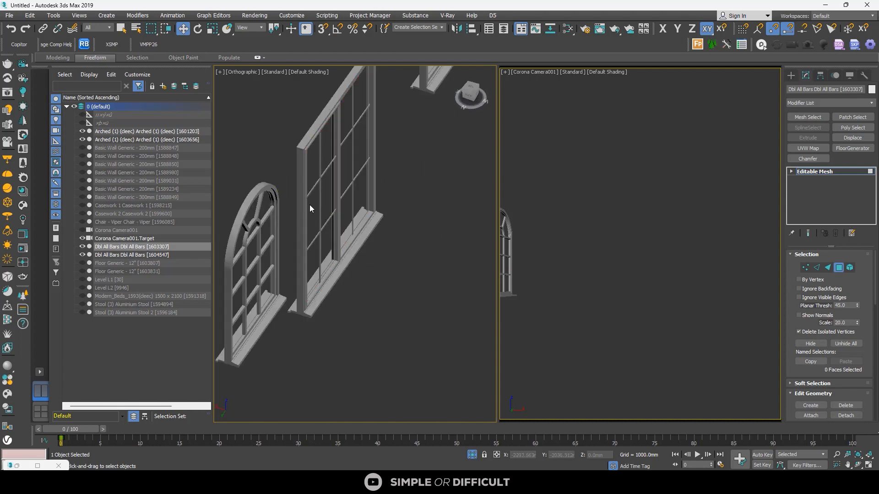
scroll(377, 128, down, 8)
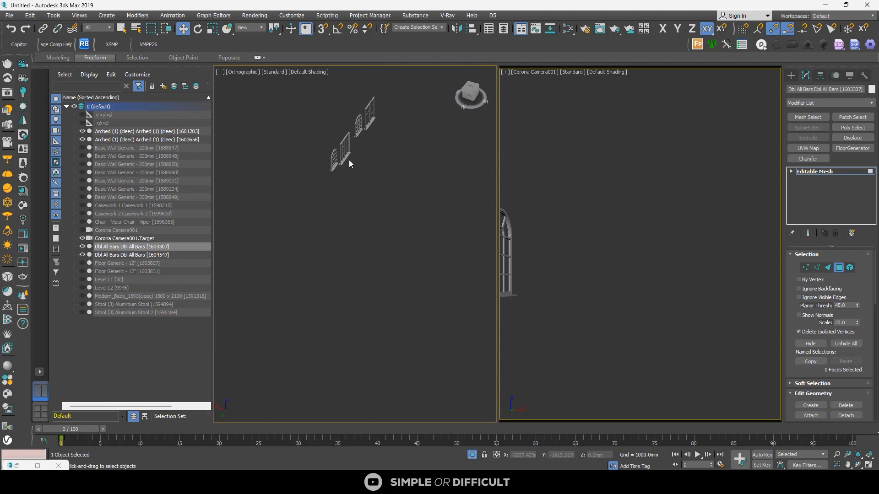
alt+middle_drag(350, 163, 357, 150)
click(791, 76)
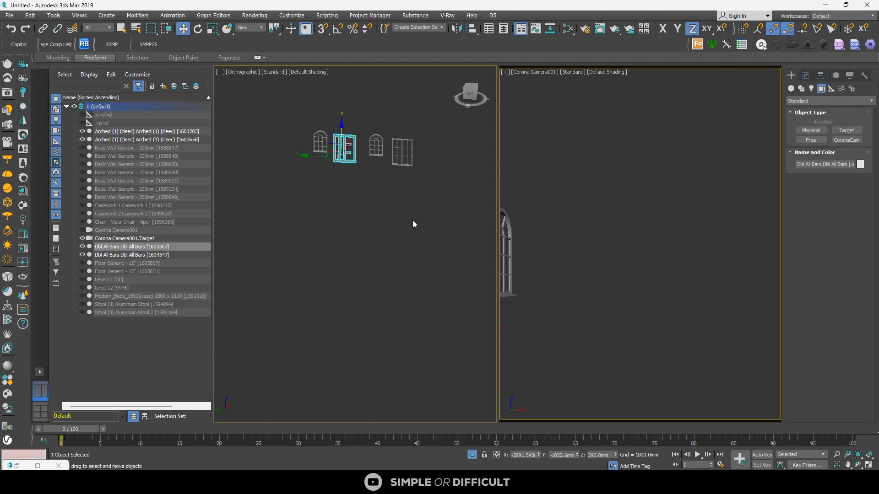
Clear the selection, end isolation to bring back the whole model, and set the Corona scene environment to Single map.
click(372, 233)
click(473, 455)
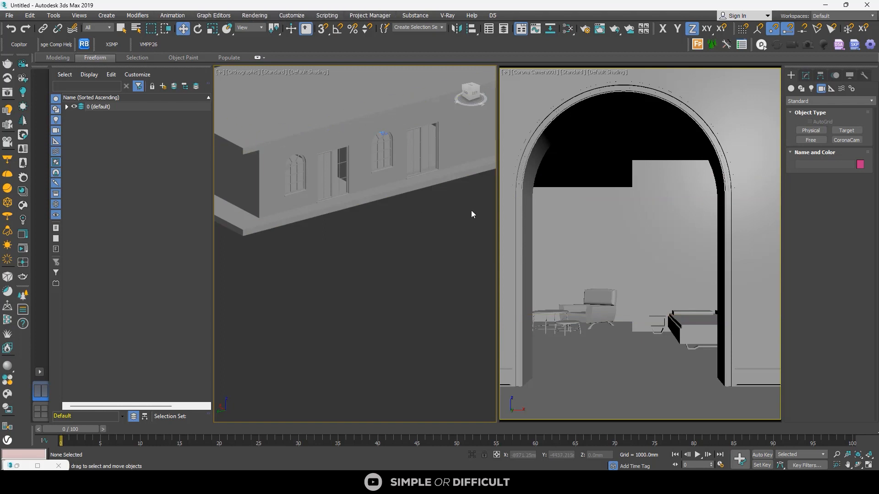
click(587, 30)
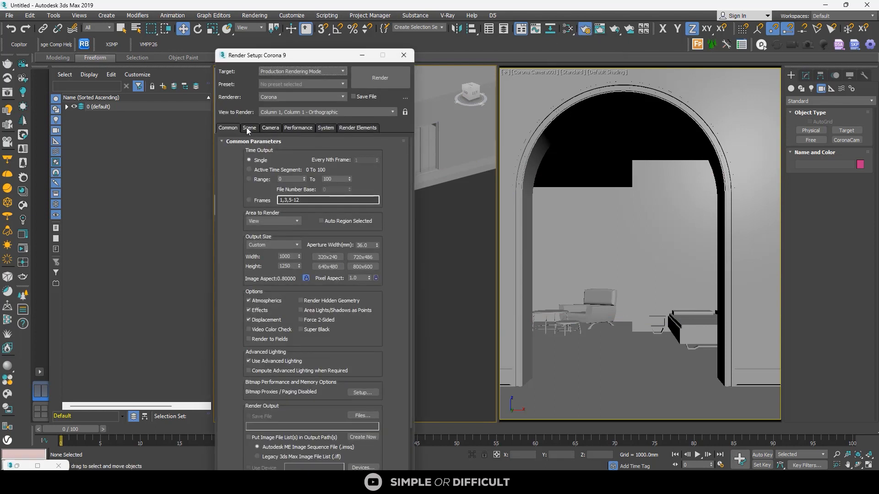
click(249, 130)
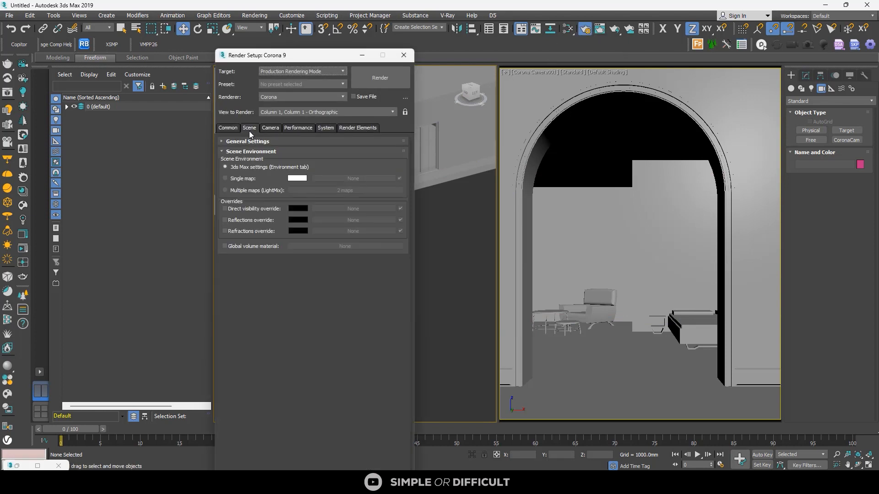
click(225, 179)
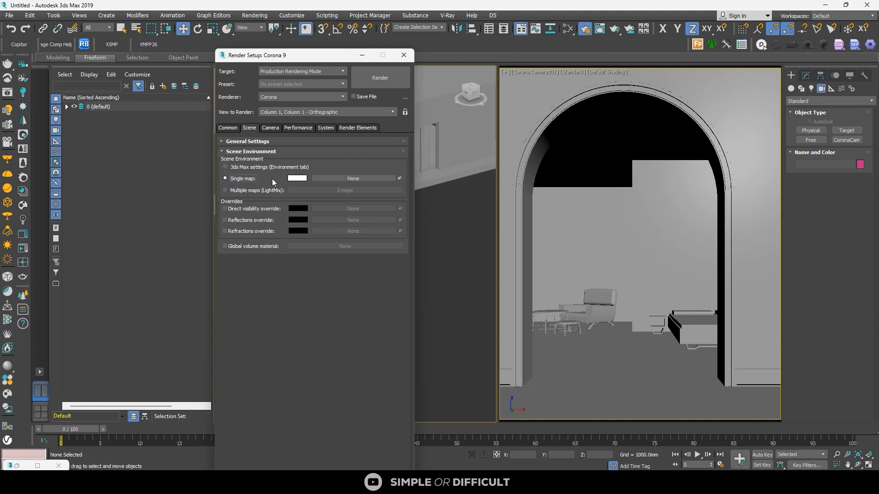
Assign a CoronaBitmap to the single-map environment, loading aristea_wreck_2k from D:\Downloads with the default HDRI load settings.
click(342, 178)
click(391, 157)
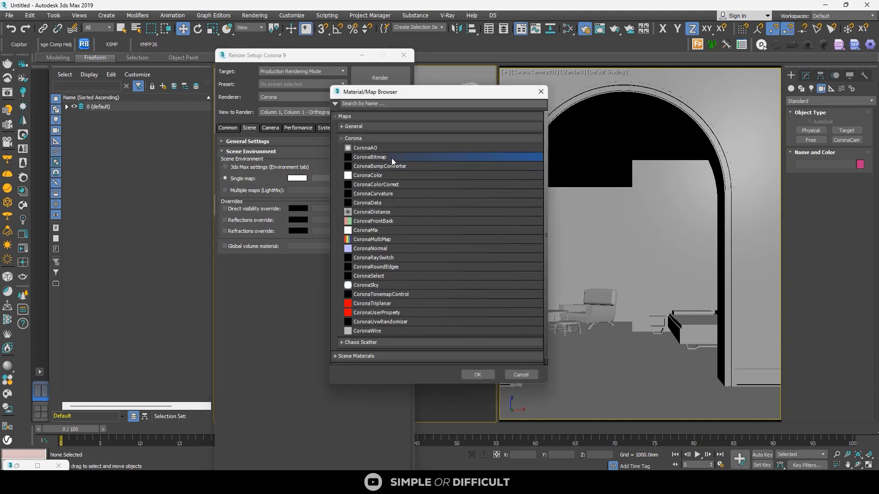
click(486, 374)
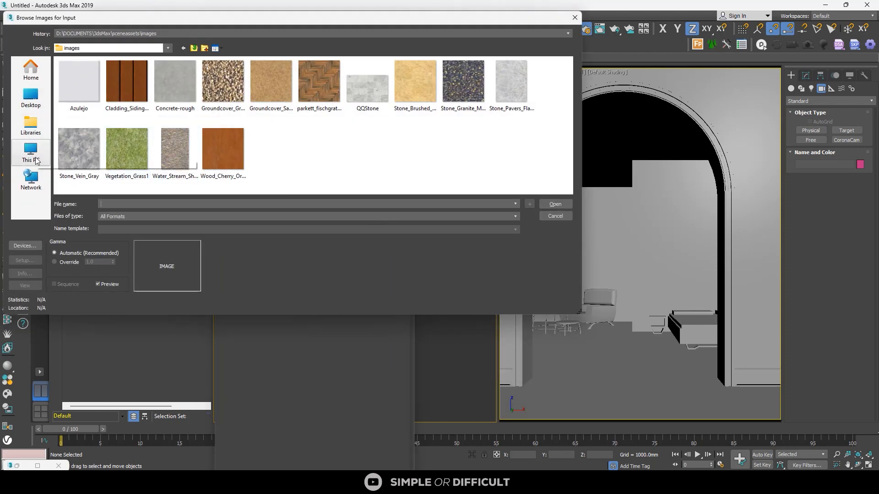
click(31, 153)
double_click(203, 81)
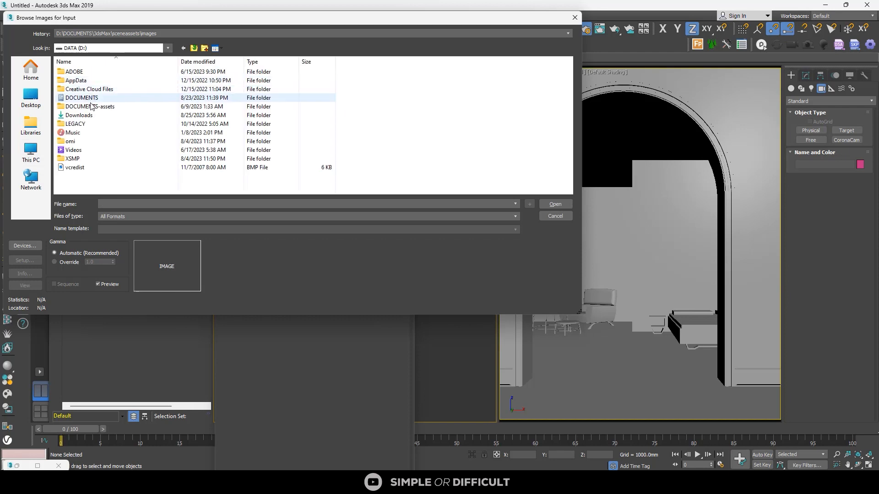
double_click(94, 115)
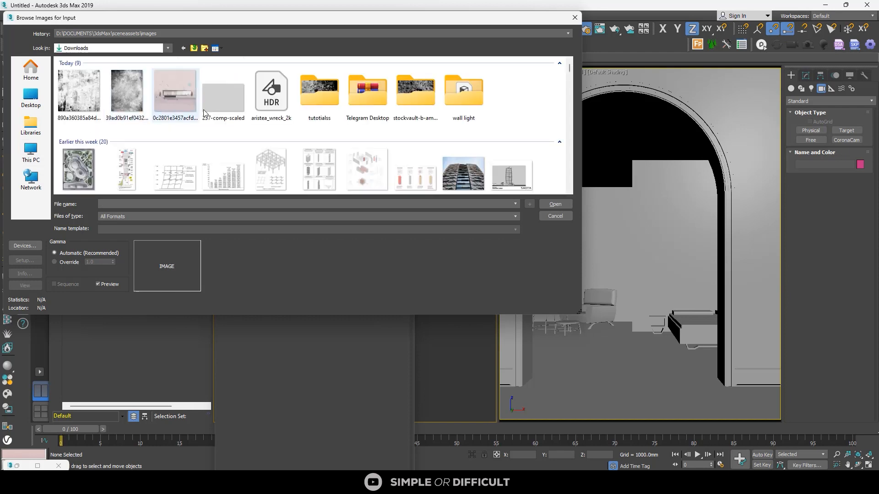
click(272, 107)
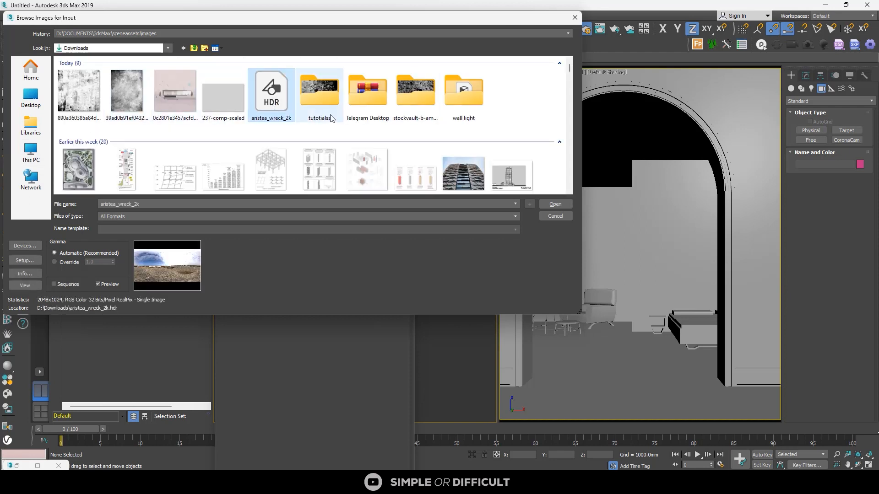
click(561, 206)
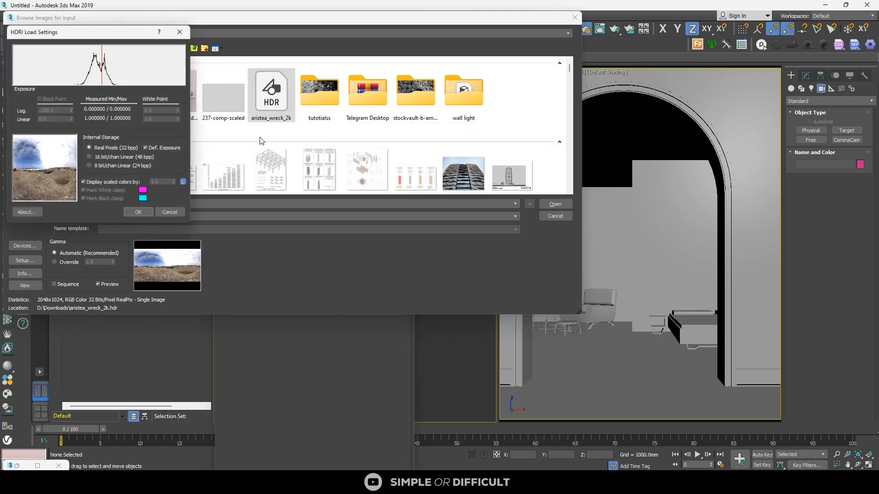
click(139, 215)
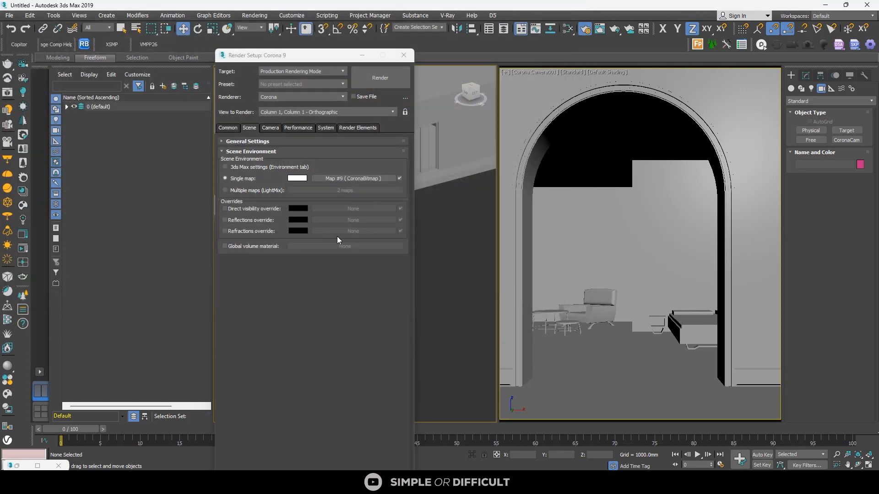
click(403, 55)
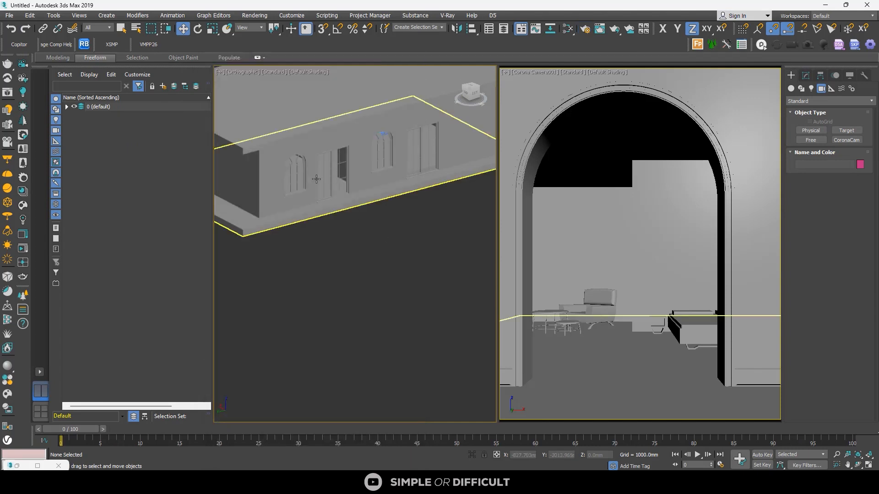
With the camera view active, check Corona's performance settings and turn off Clear VFB between renders.
scroll(373, 202, down, 5)
click(614, 243)
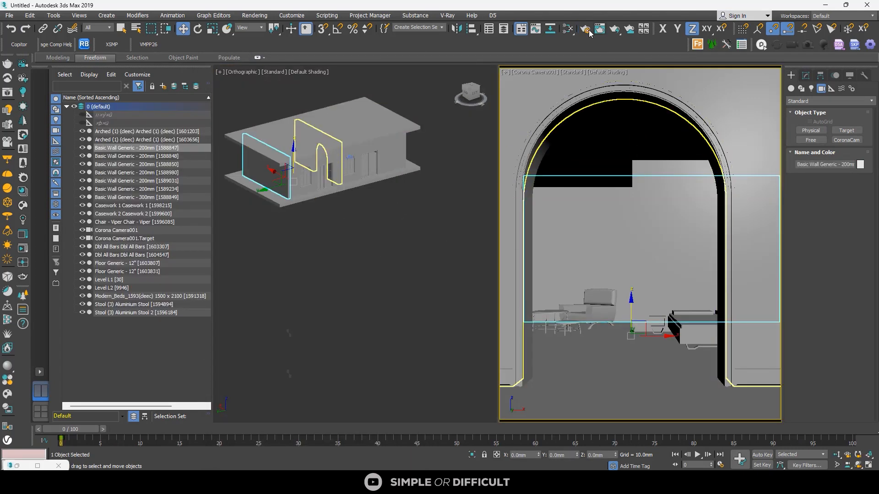
key(F10)
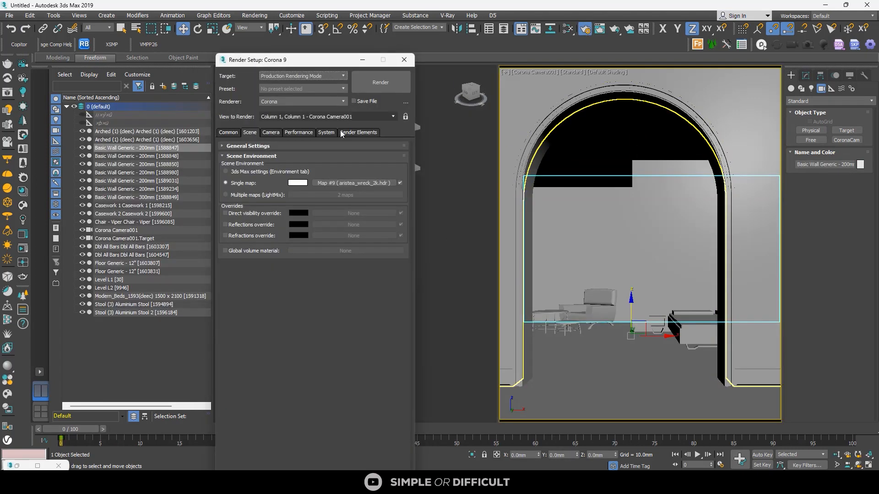
click(303, 131)
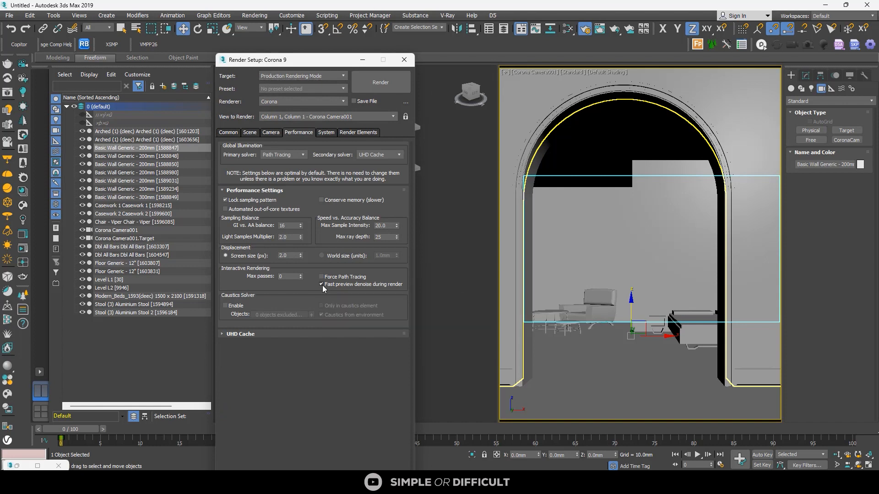
click(326, 132)
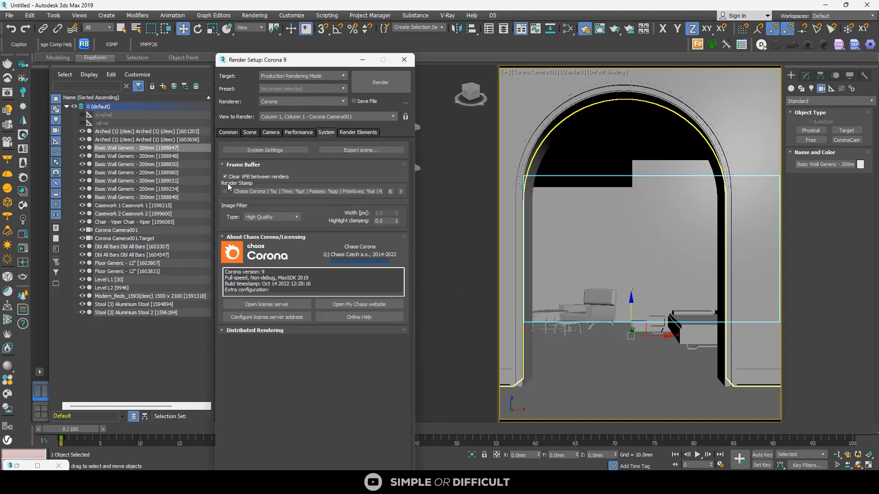
click(404, 60)
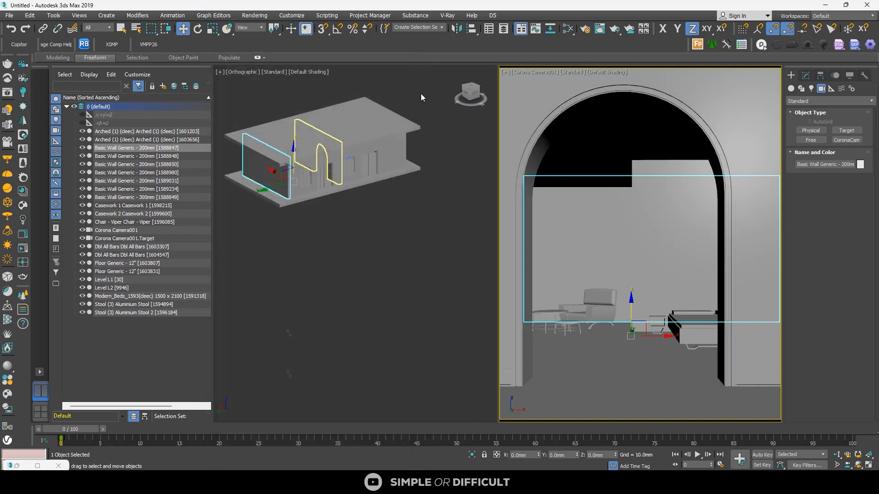
Open the Corona frame buffer and lock the view to render to Corona Camera001.
click(25, 233)
click(637, 151)
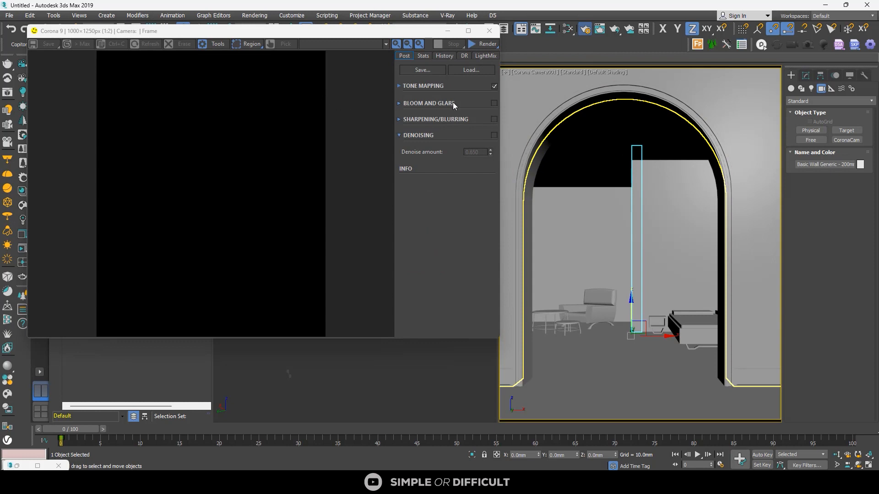
key(F10)
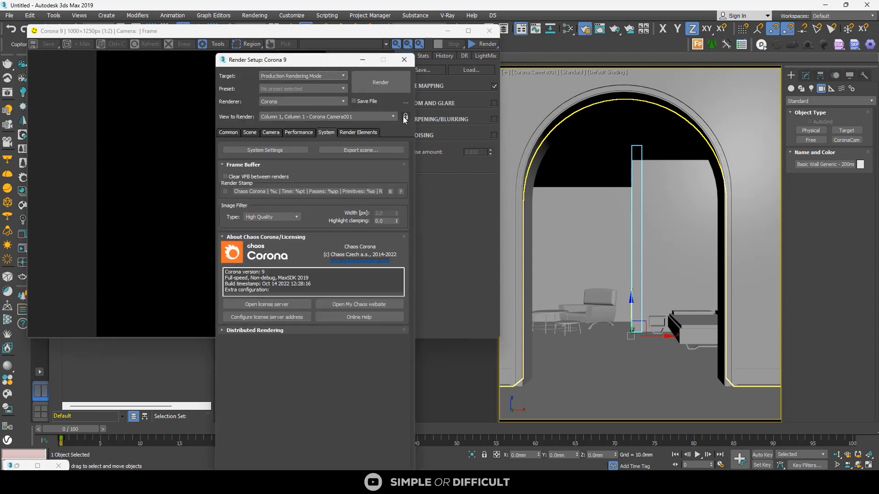
click(404, 60)
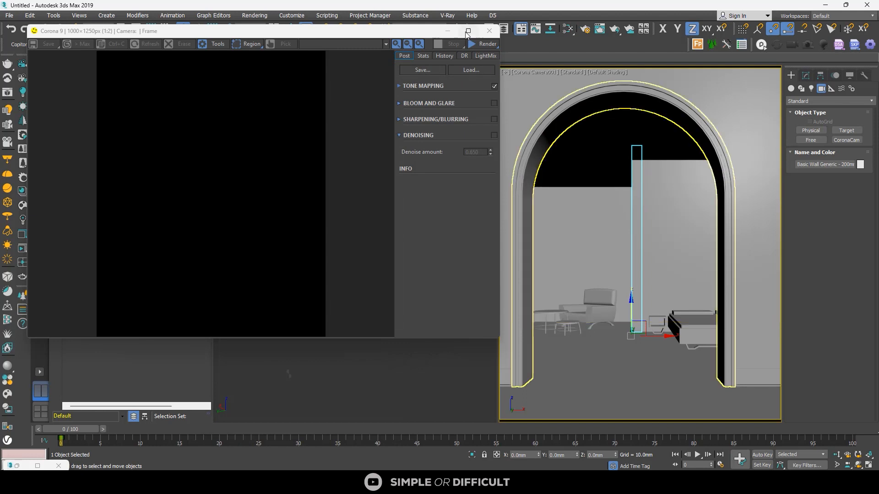
Start an interactive render of the camera view in the maximized frame buffer, and restore the window to its smaller size.
mouse_move(467, 34)
click(466, 32)
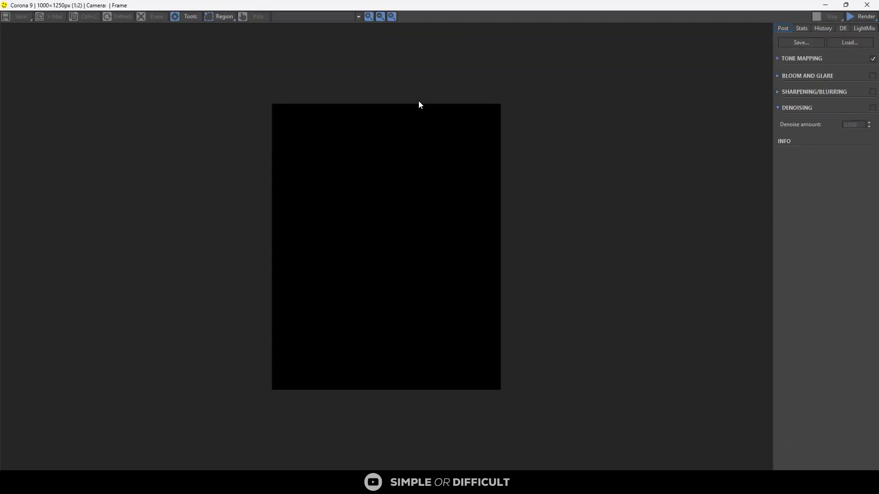
click(856, 19)
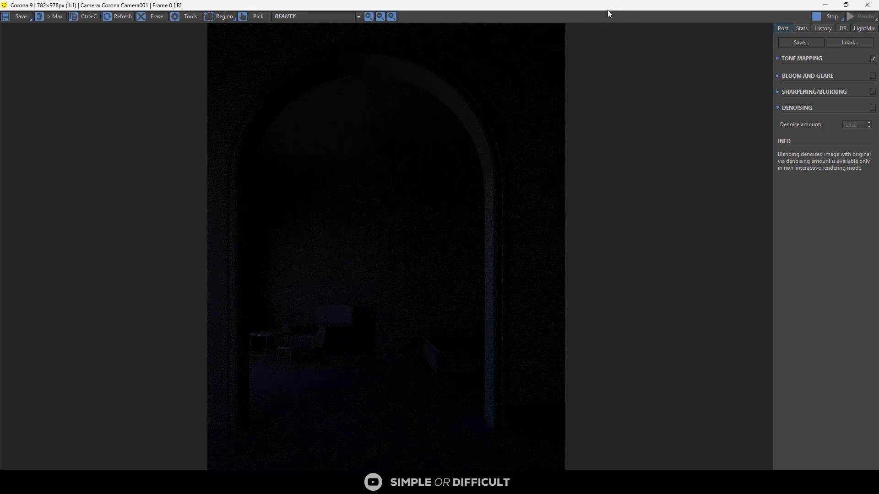
drag(608, 10, 437, 56)
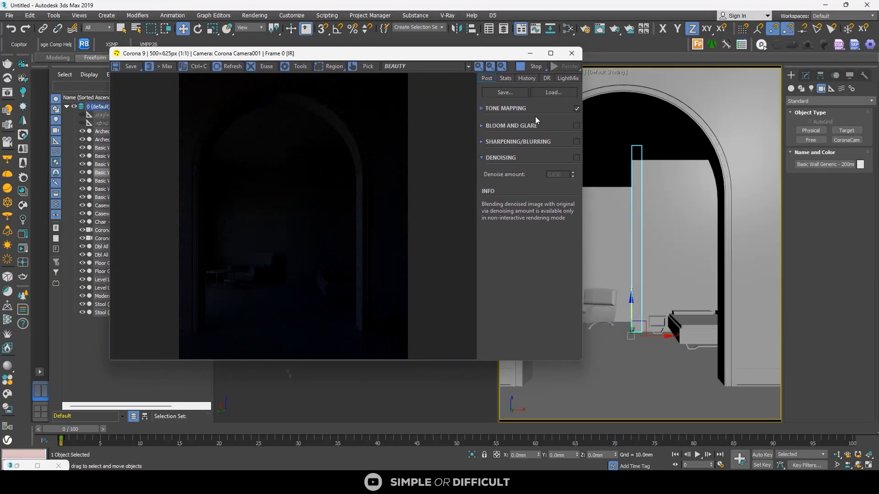
Raise the Simple Exposure in the frame buffer's tone mapping to 2.733 and reposition the render window.
click(484, 108)
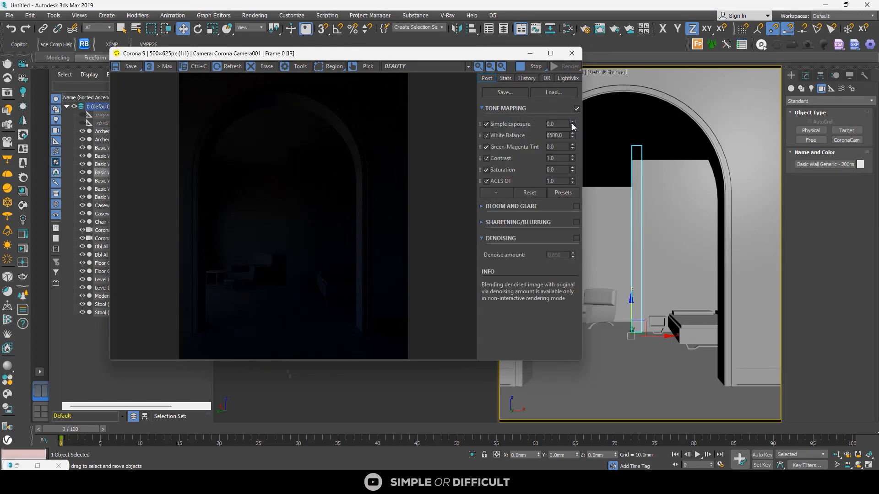
drag(572, 124, 573, 66)
text(1.665)
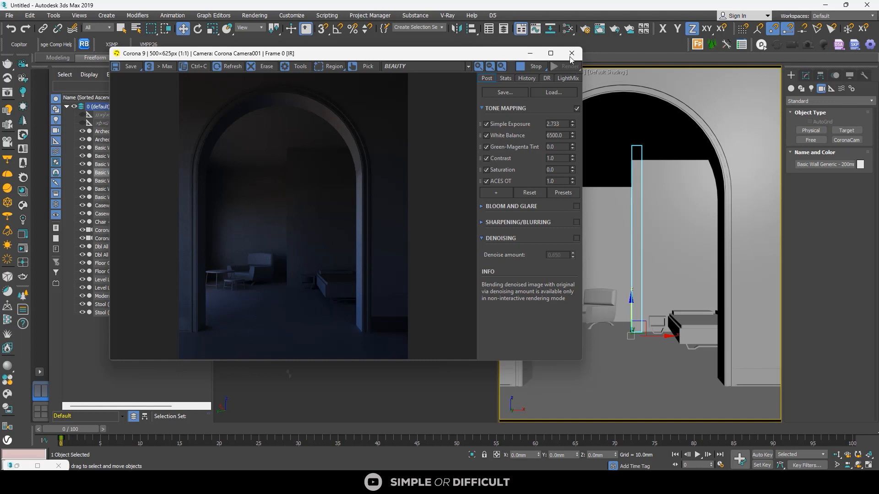
drag(475, 55, 431, 72)
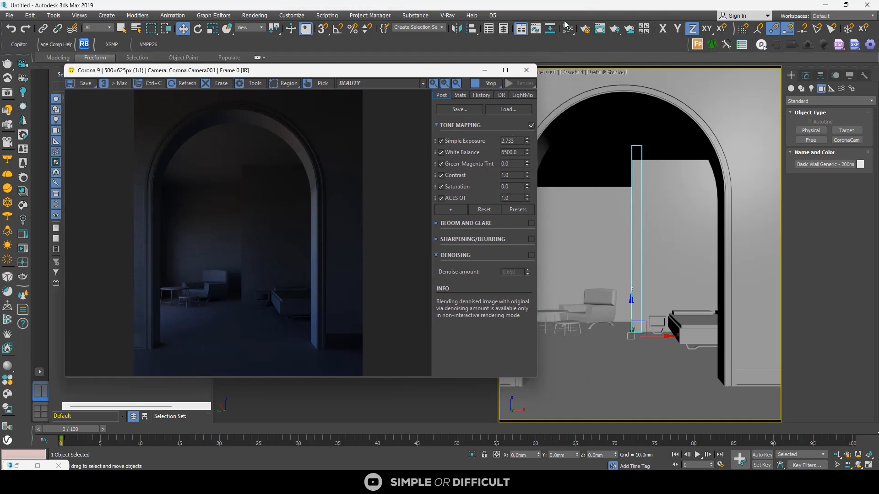
Arrange the Slate Material Editor beside the Corona scene environment settings, with empty space in the node view.
click(567, 28)
click(584, 27)
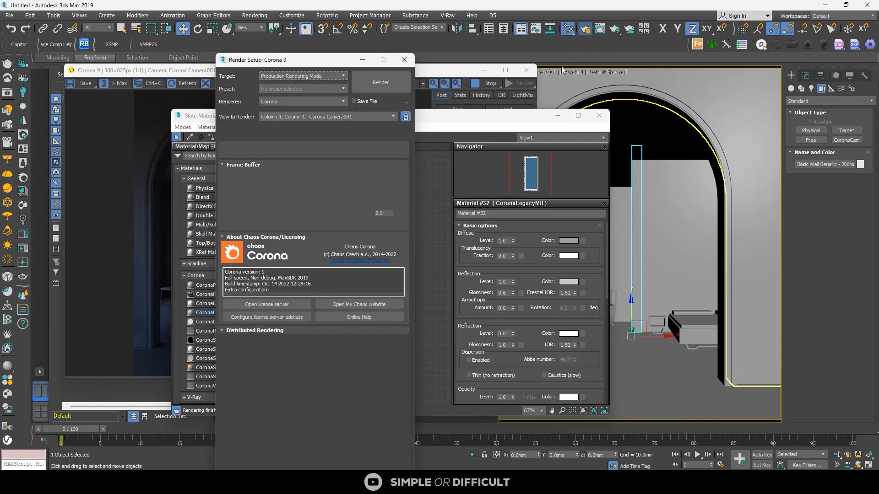
drag(348, 61, 667, 48)
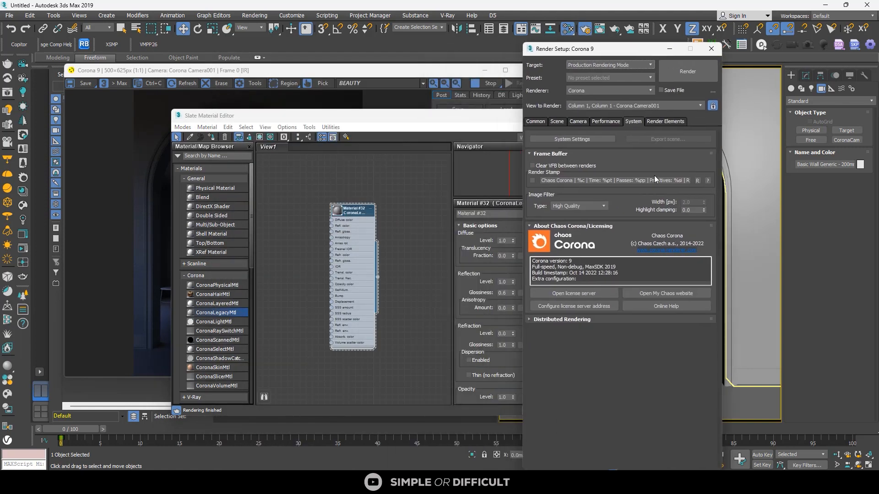
click(557, 121)
scroll(282, 211, down, 1)
scroll(294, 208, down, 3)
middle_drag(311, 198, 251, 147)
click(626, 52)
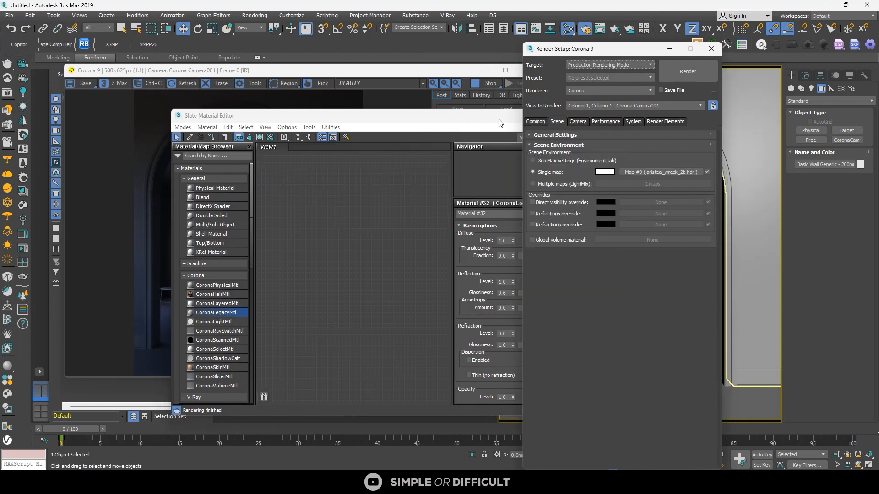
drag(489, 118, 360, 112)
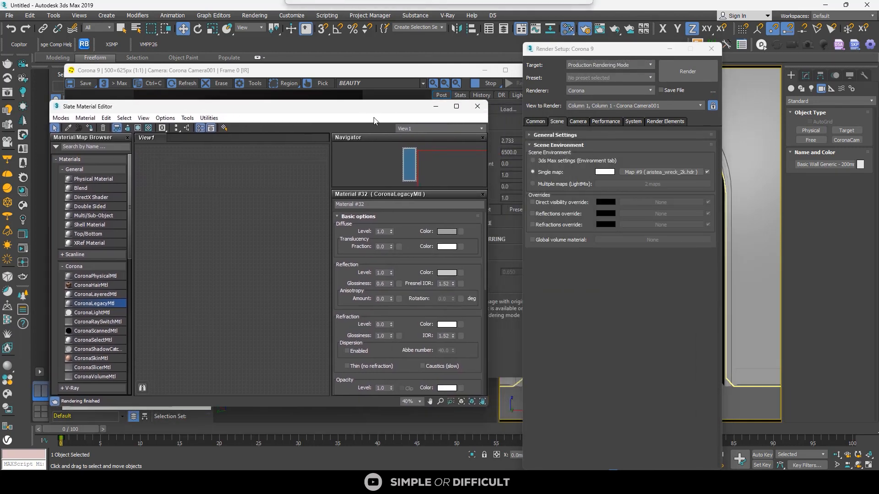
Bring the environment's HDR map into the Slate Material Editor as an instance and open its parameters.
drag(666, 173, 254, 197)
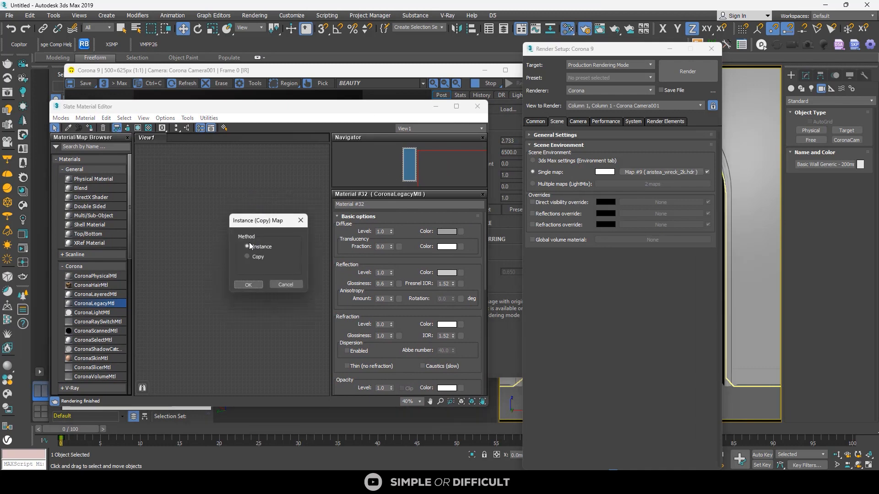
click(257, 283)
scroll(245, 200, up, 2)
scroll(247, 201, up, 5)
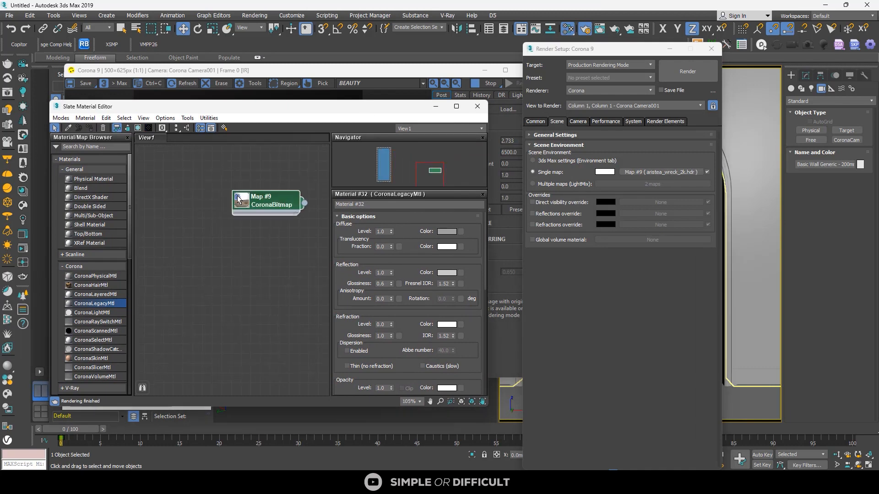
middle_drag(259, 205, 198, 222)
double_click(205, 220)
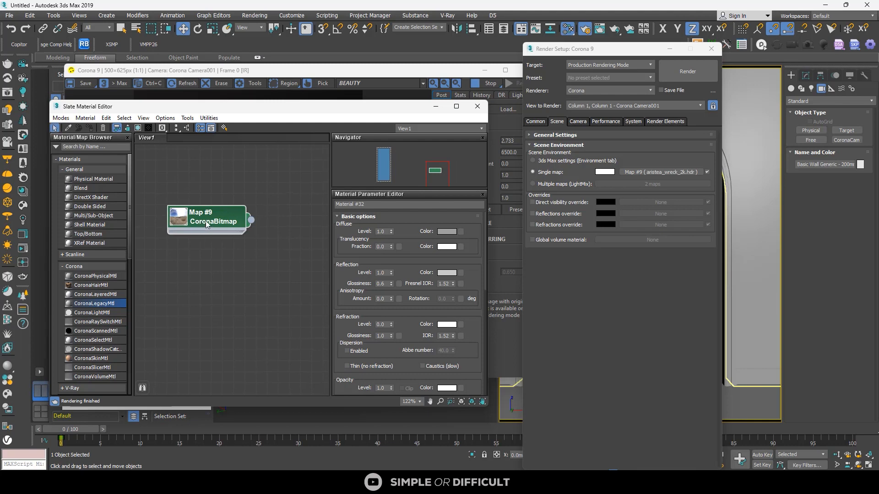
Set the HDR environment map's U offset to 0.056 and its rotation to 20 degrees.
drag(351, 111, 726, 77)
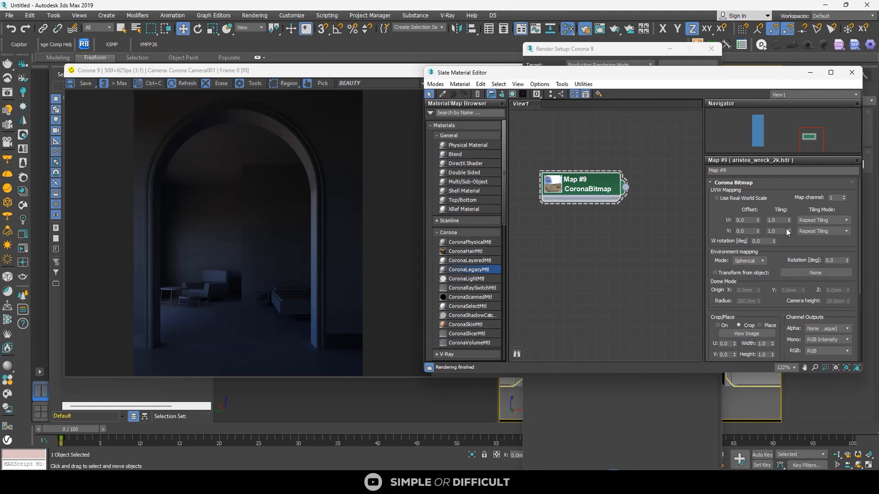
double_click(831, 260)
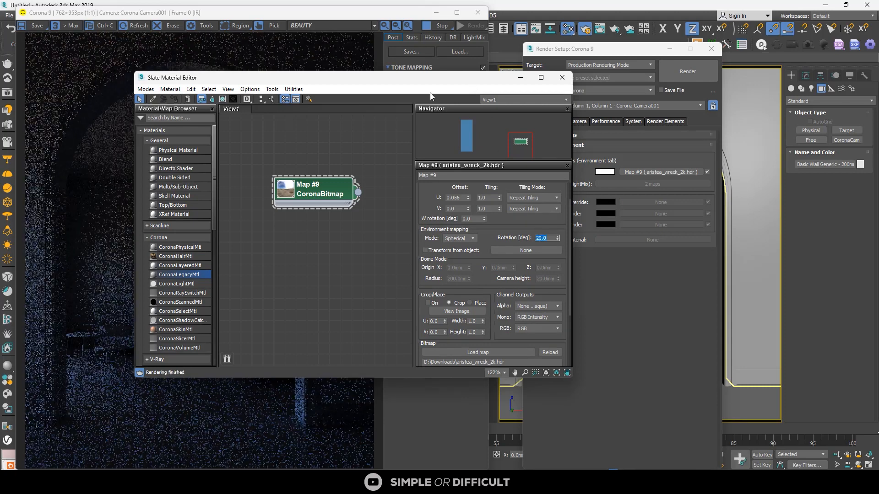
Test HDR environment map rotations of 40, 60, 90, 120 and 150 degrees against the interactive render.
drag(457, 81, 770, 80)
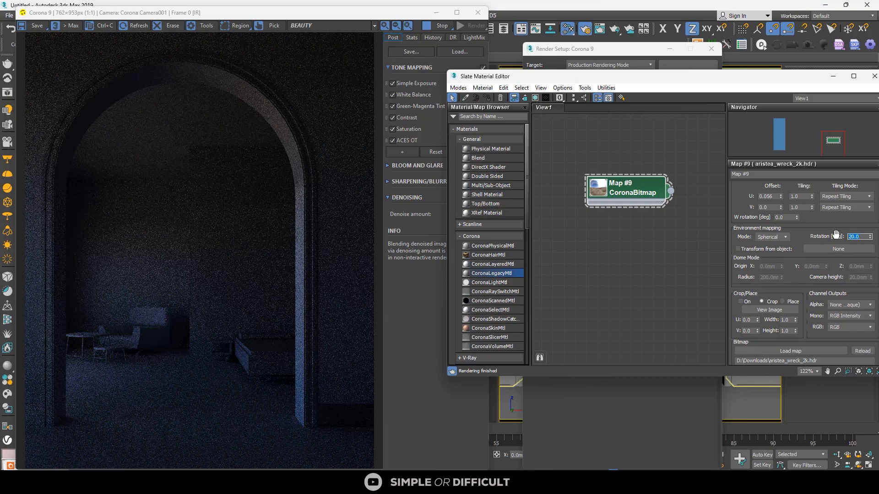
text(40)
key(Return)
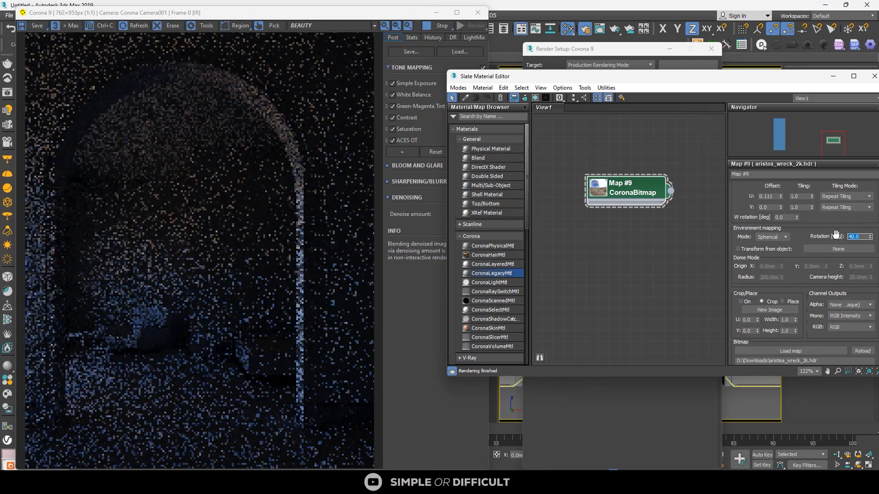
text(60)
key(Return)
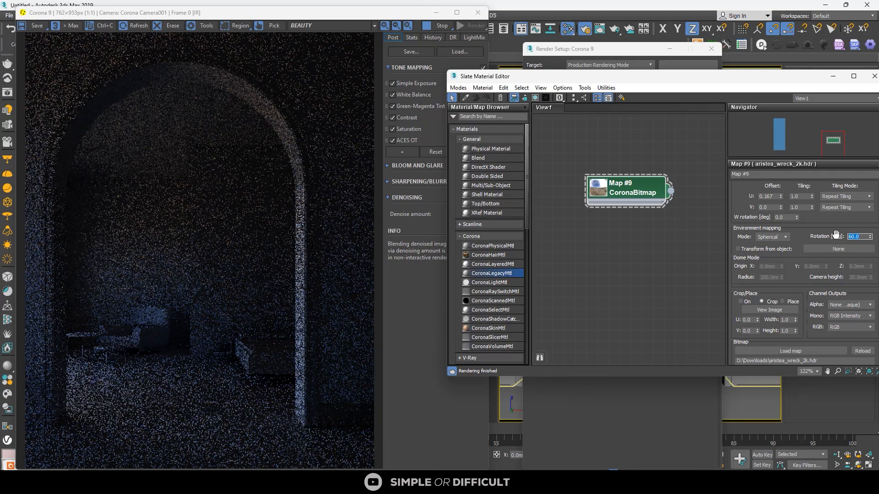
text(90)
key(Return)
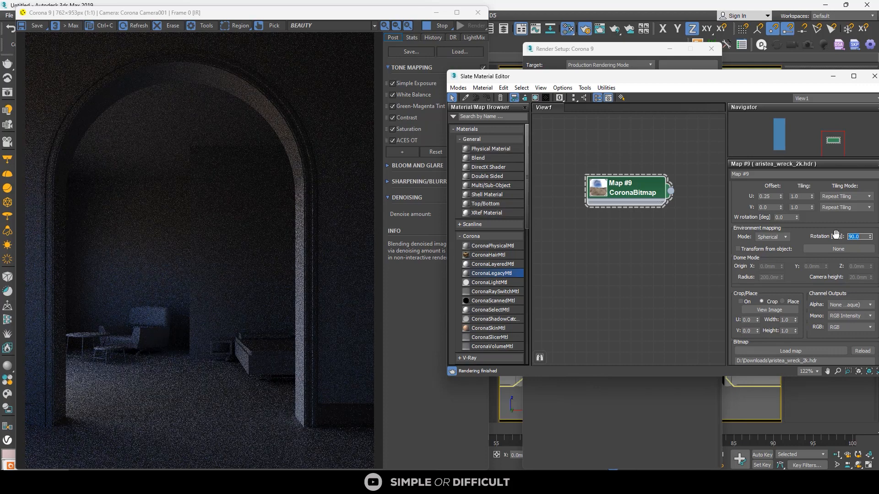
text(120)
key(Return)
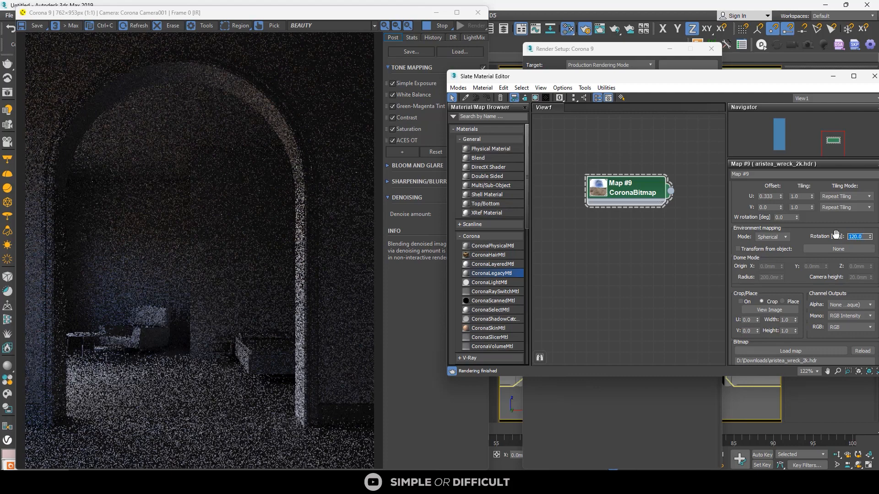
text(150)
key(Return)
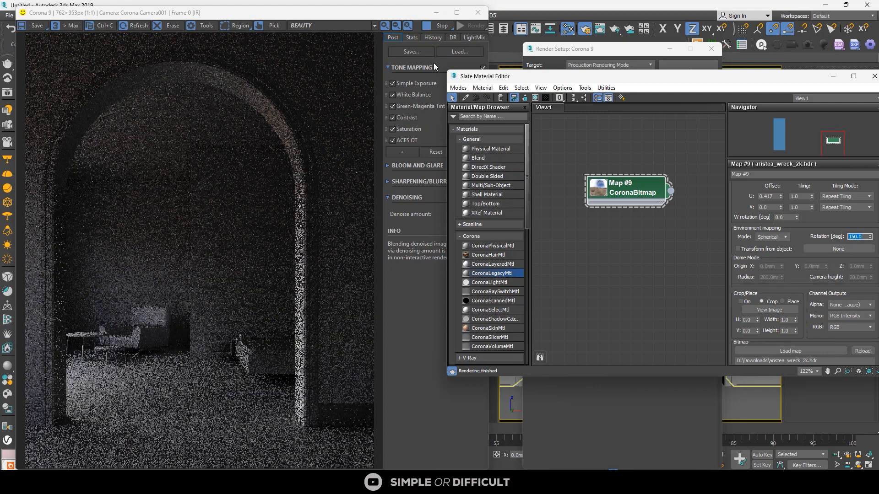
Raise the Simple Exposure in the frame buffer's tone mapping to 3.797.
click(433, 67)
click(387, 67)
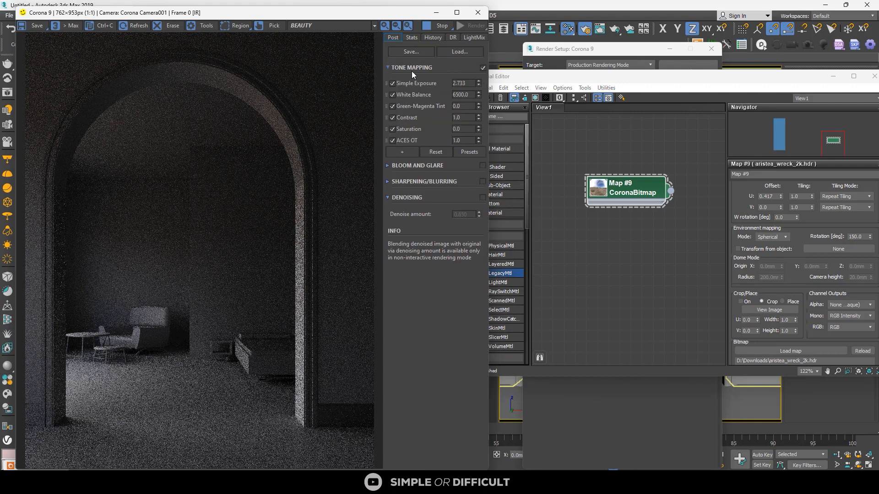
drag(478, 83, 482, 43)
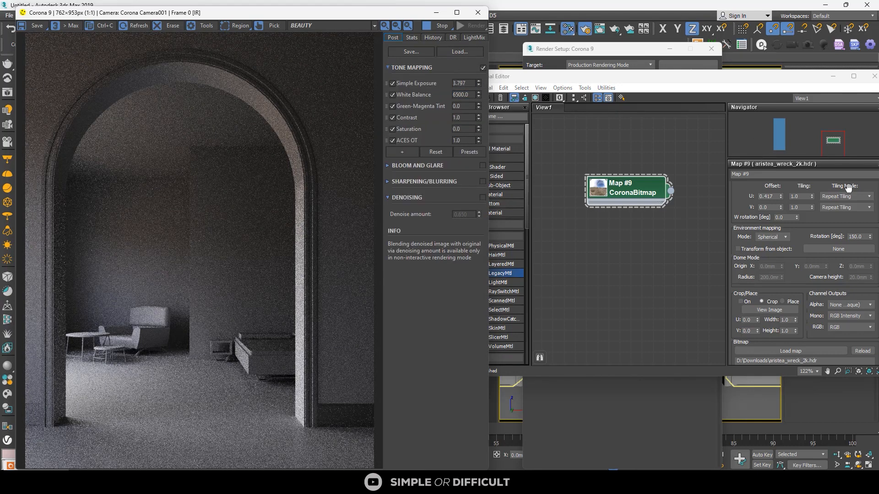
Try HDR environment rotations of 200 and 250 degrees, and settle on 300 degrees.
double_click(860, 236)
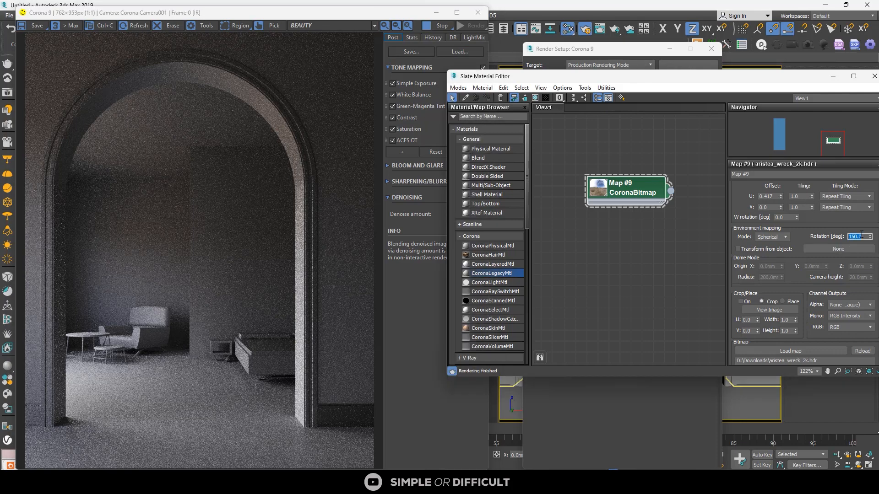
text(200)
key(Return)
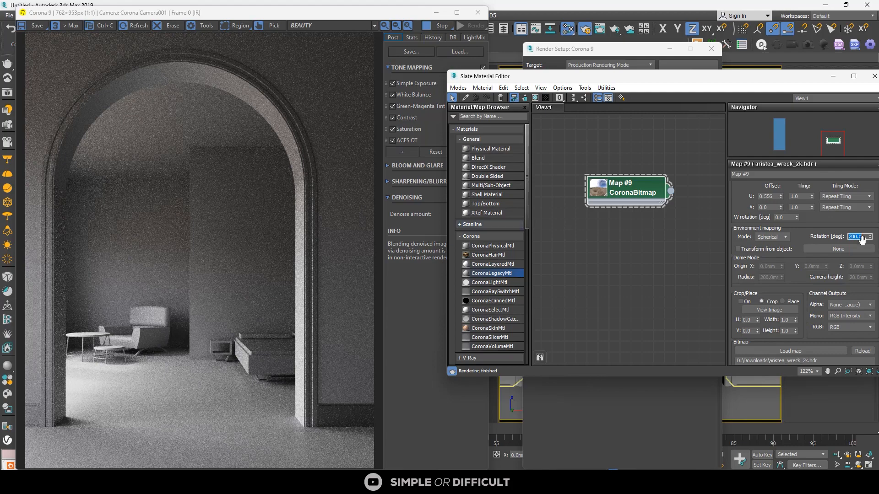
text(250)
key(Return)
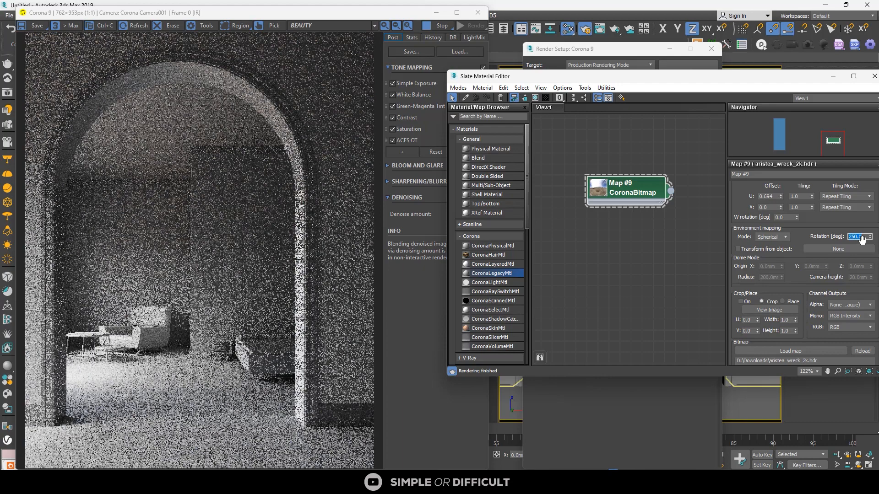
text(30)
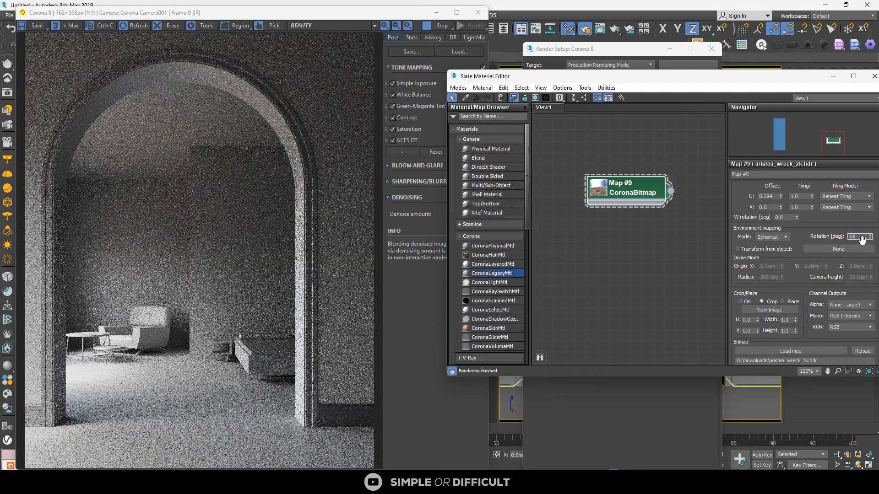
text(0)
key(Return)
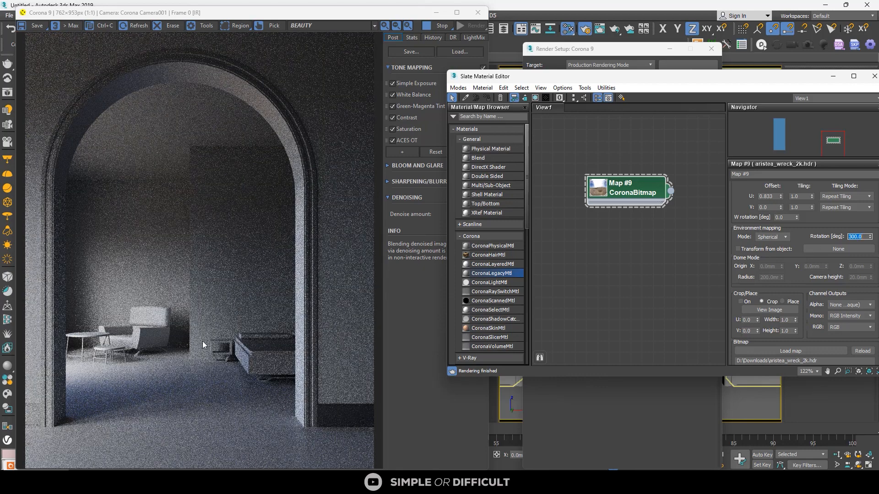
Stop the interactive rendering and minimize the Corona frame buffer to uncover the viewports.
mouse_move(756, 248)
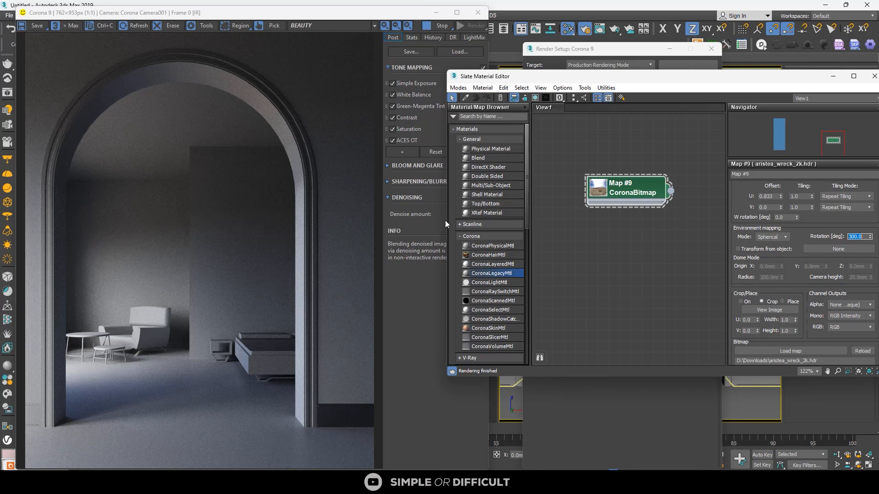
drag(639, 81, 611, 95)
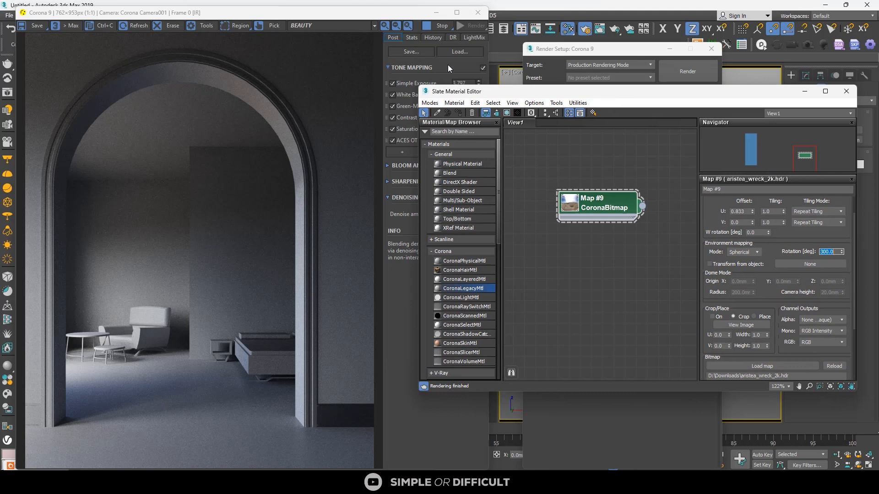
click(435, 26)
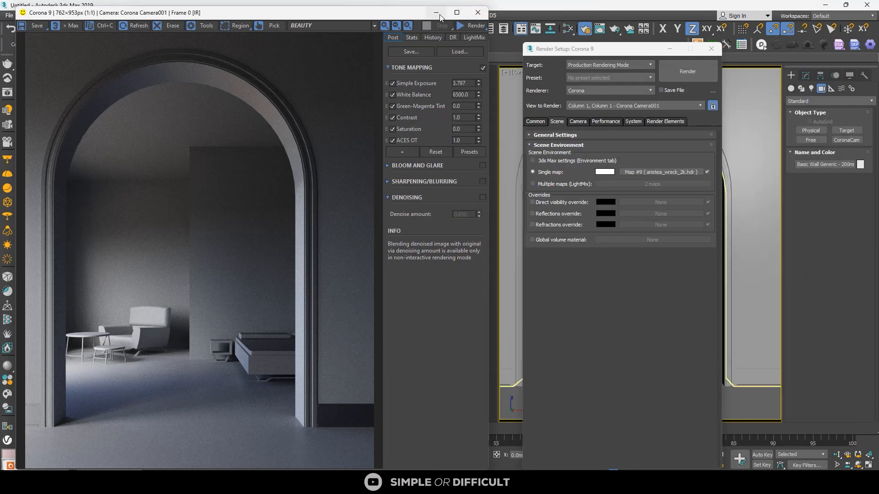
click(437, 14)
Switch the orthographic viewport to the Left view and display edged faces so the windows and doors show.
scroll(300, 178, down, 5)
click(318, 219)
scroll(308, 189, up, 6)
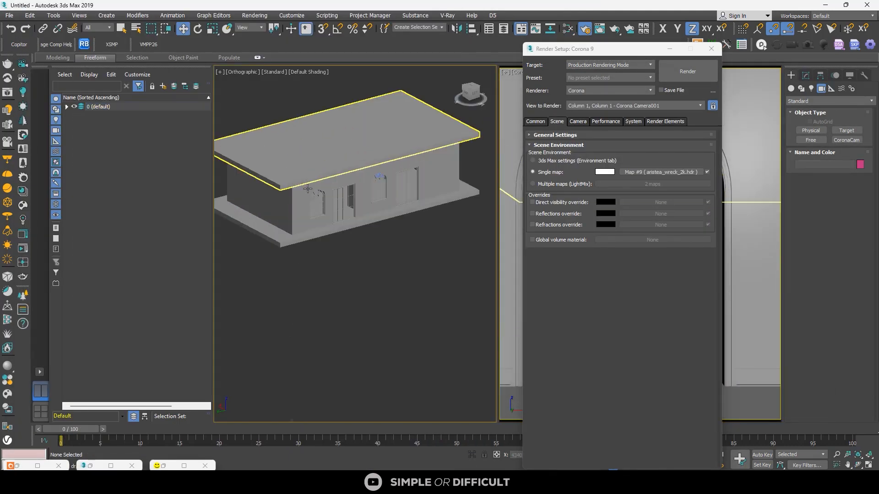
scroll(308, 189, up, 5)
scroll(307, 189, down, 7)
click(473, 97)
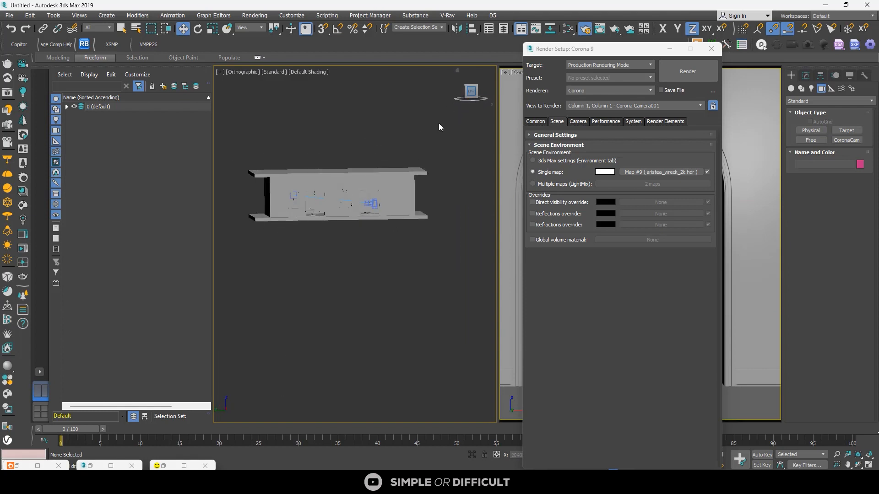
scroll(289, 194, up, 4)
scroll(289, 194, down, 2)
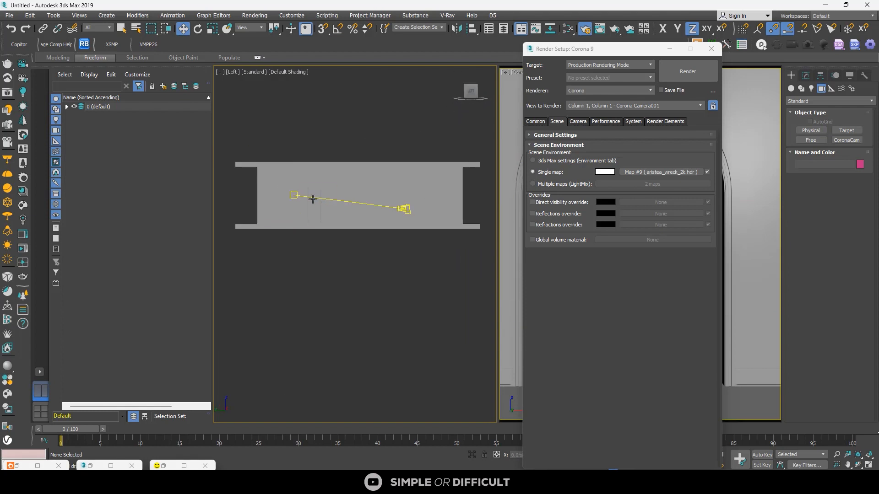
click(291, 72)
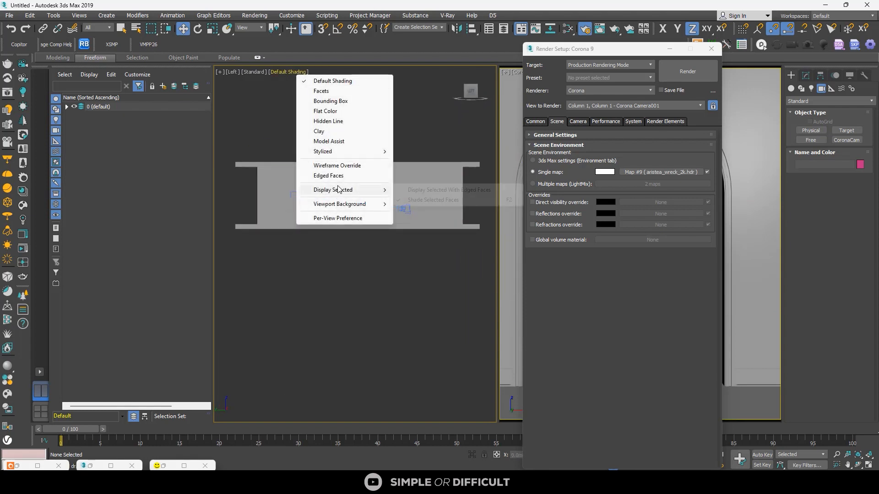
click(328, 176)
scroll(300, 189, up, 2)
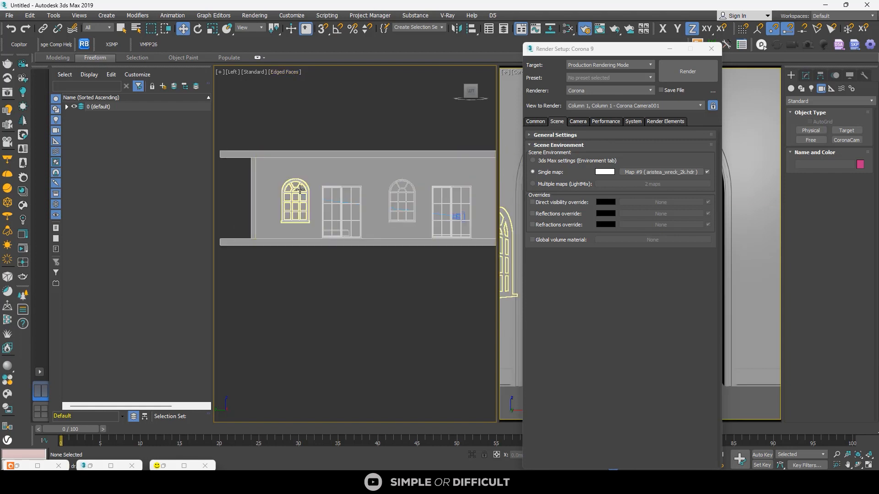
scroll(300, 189, up, 2)
Put Render Setup away and create a rectangular Corona light about 624 by 708 mm over the first arched window.
click(711, 48)
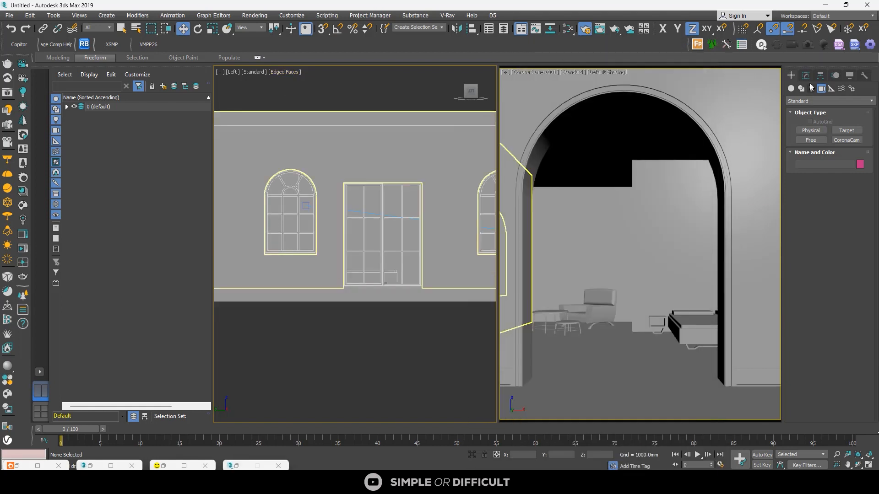
click(811, 88)
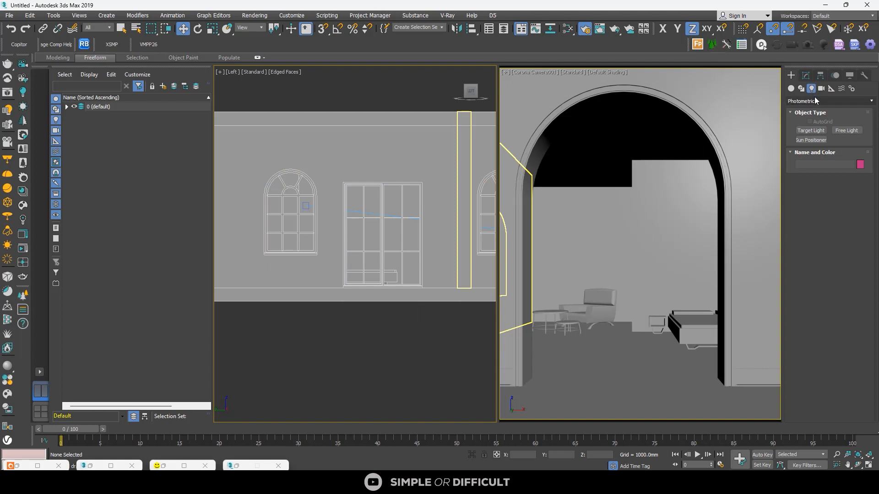
click(814, 97)
click(808, 129)
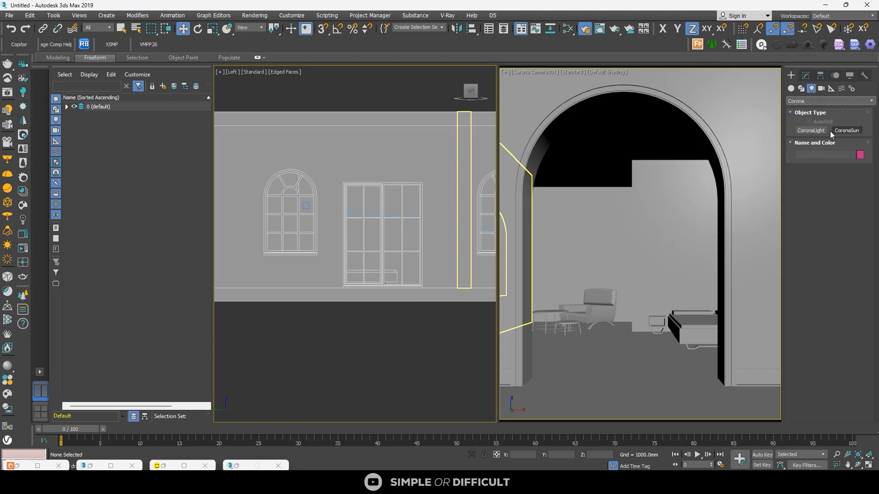
click(814, 131)
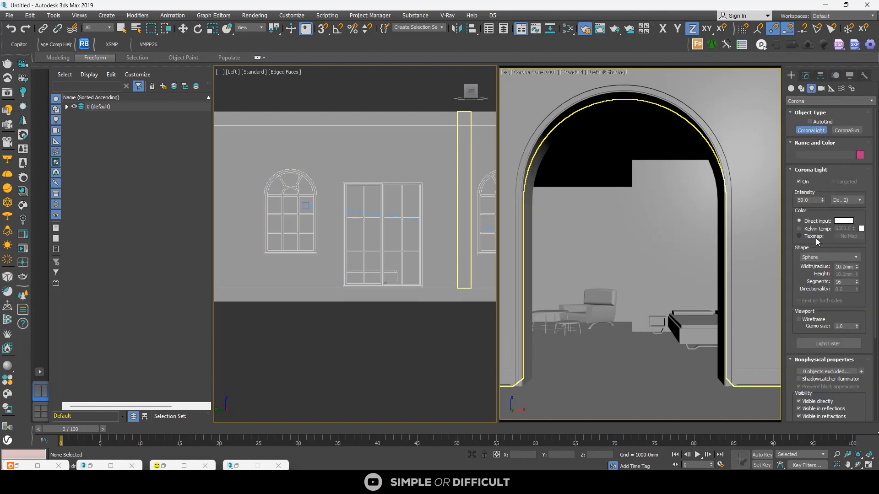
click(814, 257)
click(808, 267)
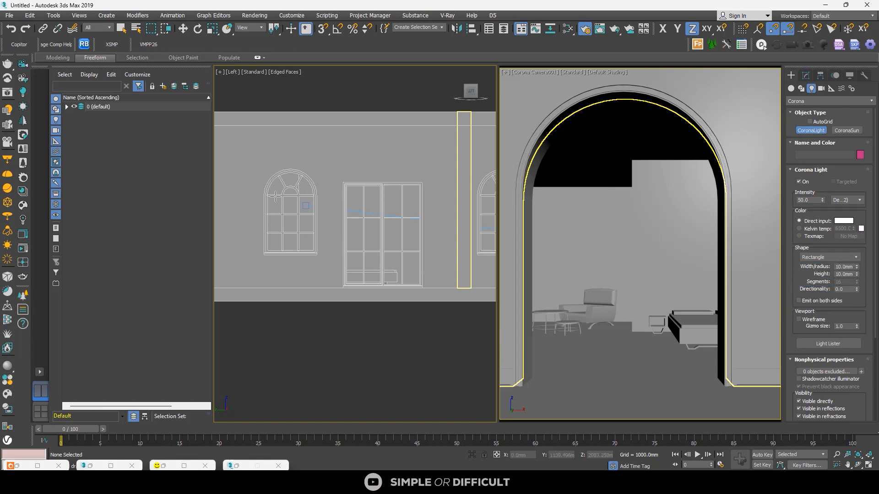
drag(274, 196, 305, 228)
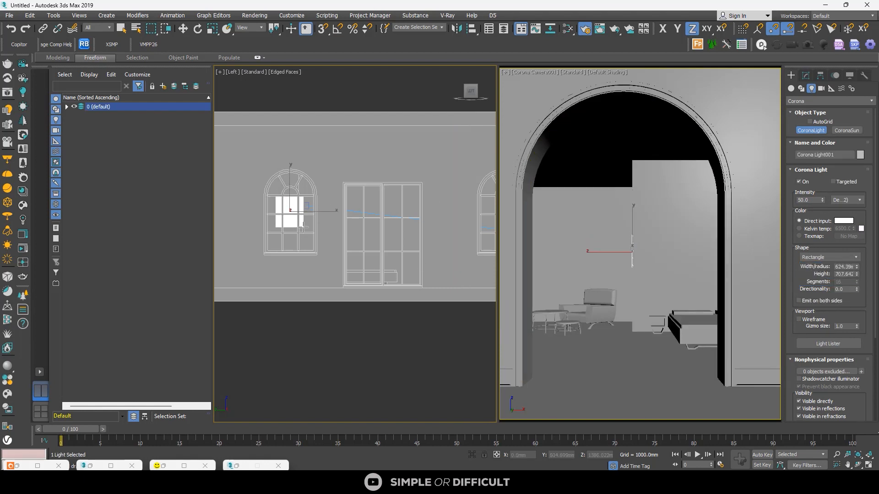
Move the Corona light along X to about -4346 mm, outside the facade, and check it from above.
click(179, 28)
alt+middle_drag(261, 238, 278, 239)
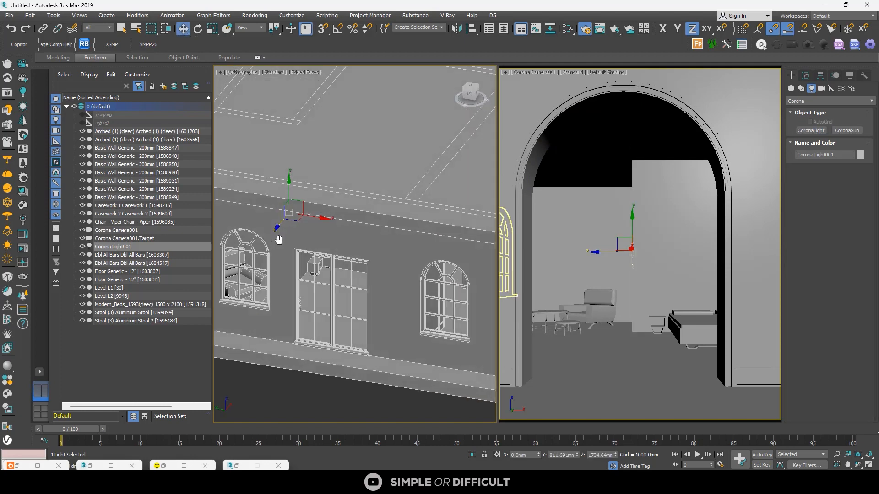
scroll(278, 240, down, 10)
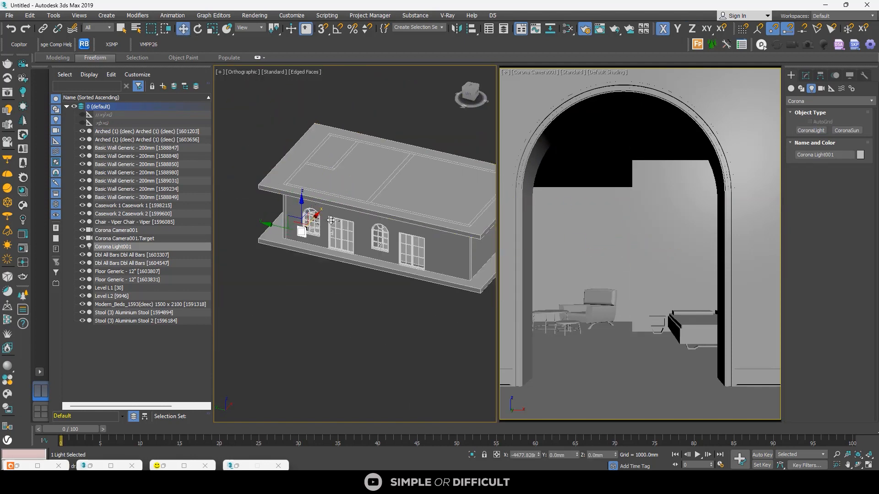
scroll(323, 220, up, 8)
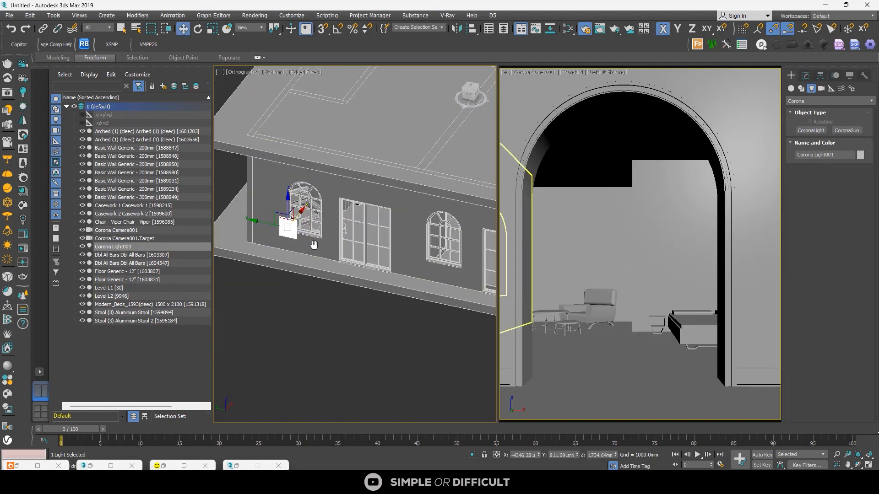
click(470, 85)
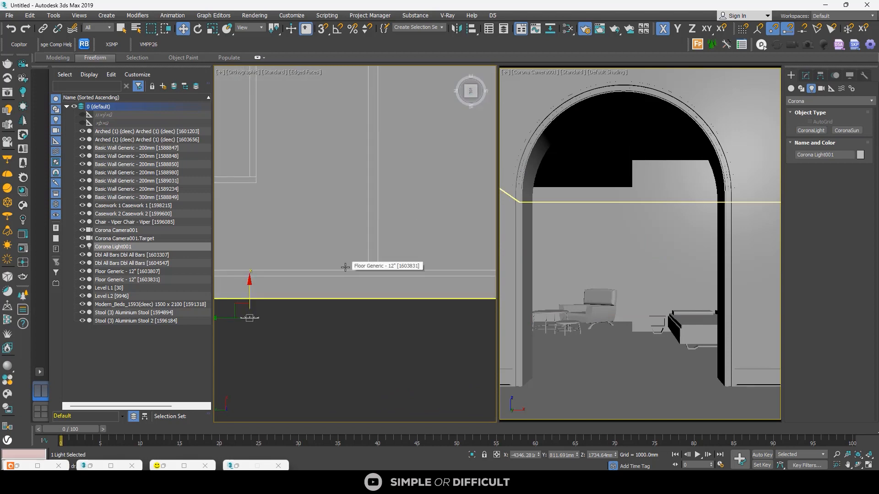
scroll(289, 340, up, 2)
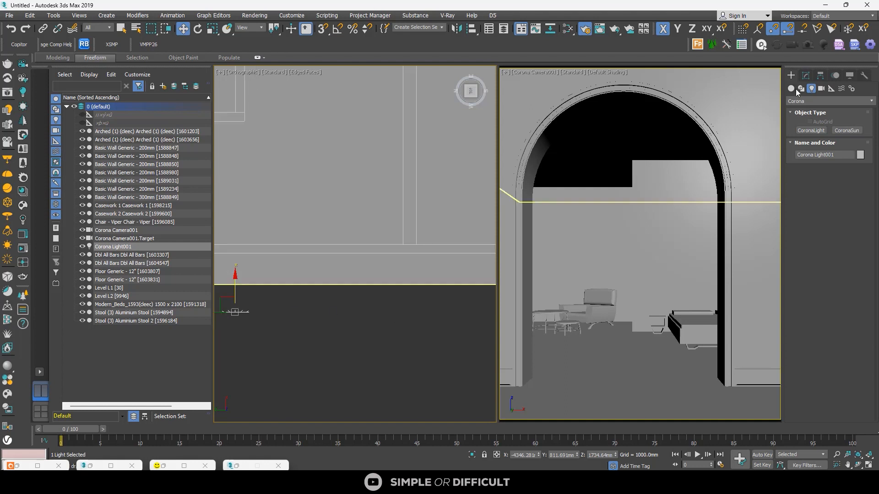
Shrink the rectangular Corona light to about 159 mm wide and 248 mm high.
click(806, 75)
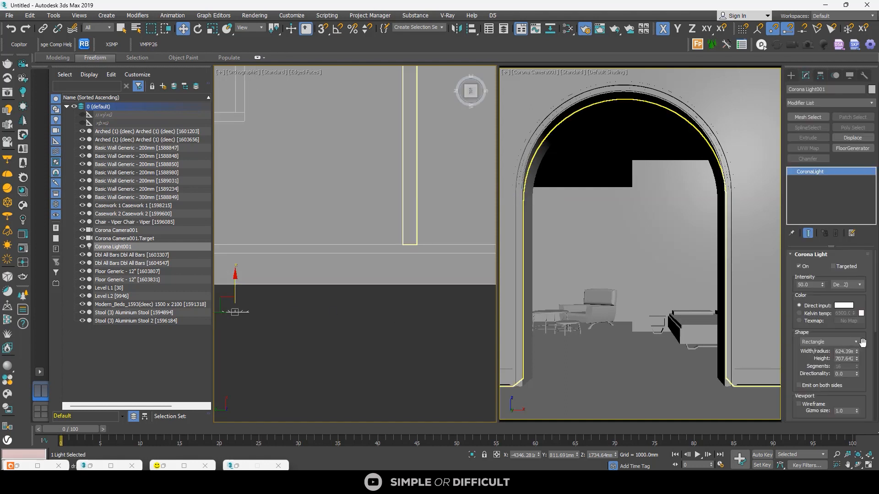
drag(856, 352, 857, 357)
scroll(361, 264, down, 2)
alt+middle_drag(357, 268, 344, 306)
drag(857, 355, 863, 387)
scroll(288, 297, up, 7)
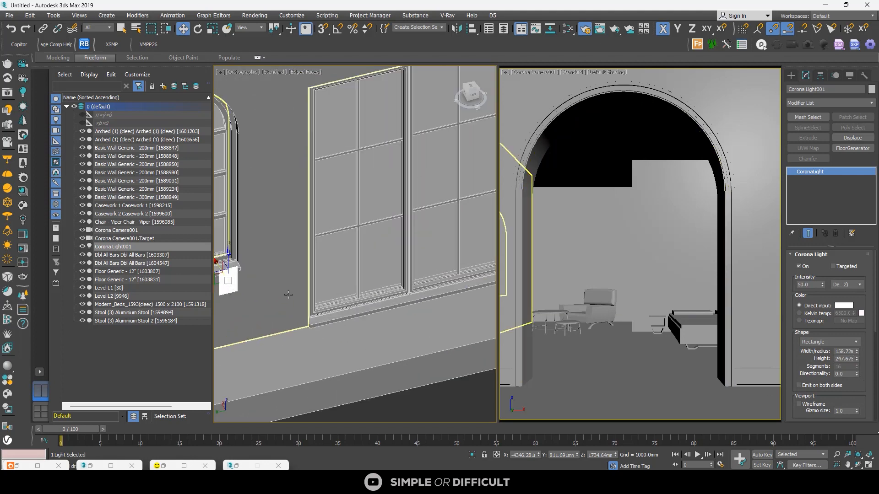
middle_drag(289, 295, 431, 286)
scroll(412, 269, up, 3)
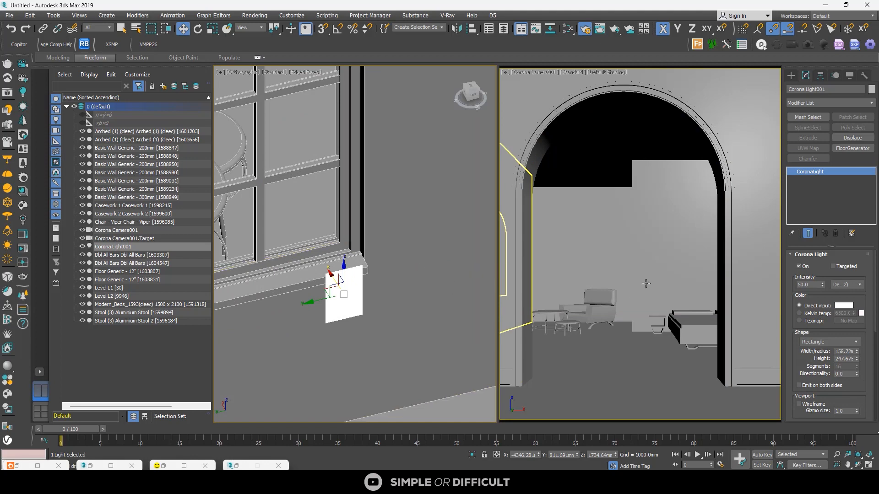
Make the rectangular Corona light targeted so its direction can be aimed.
scroll(339, 237, down, 5)
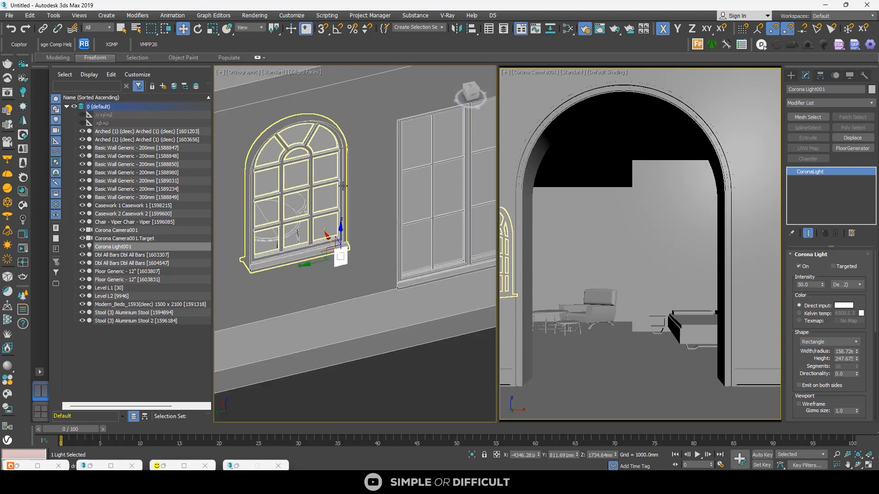
scroll(339, 237, down, 2)
click(833, 267)
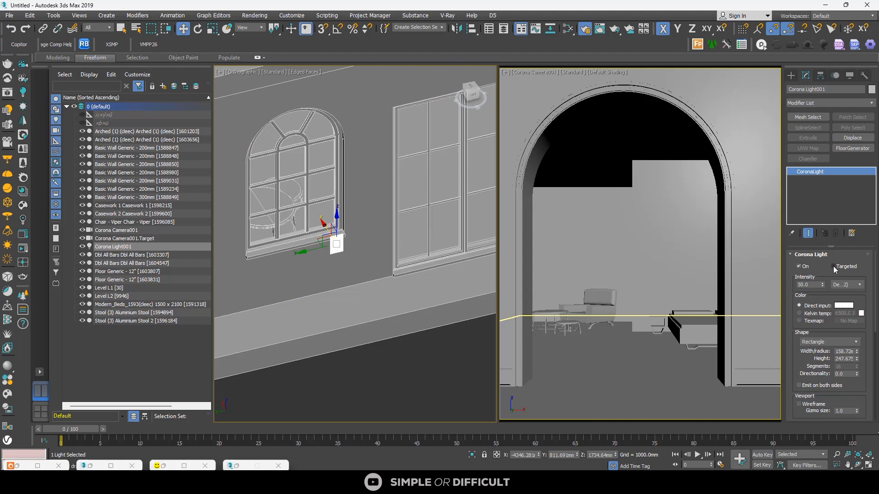
scroll(324, 245, up, 4)
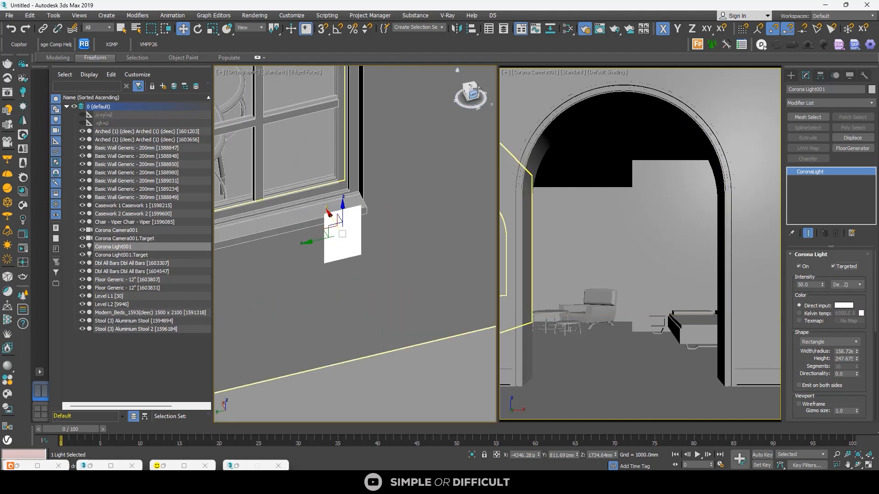
From above, select the Corona light's target and move it past the facade into the corner of the room.
click(471, 88)
scroll(378, 256, up, 7)
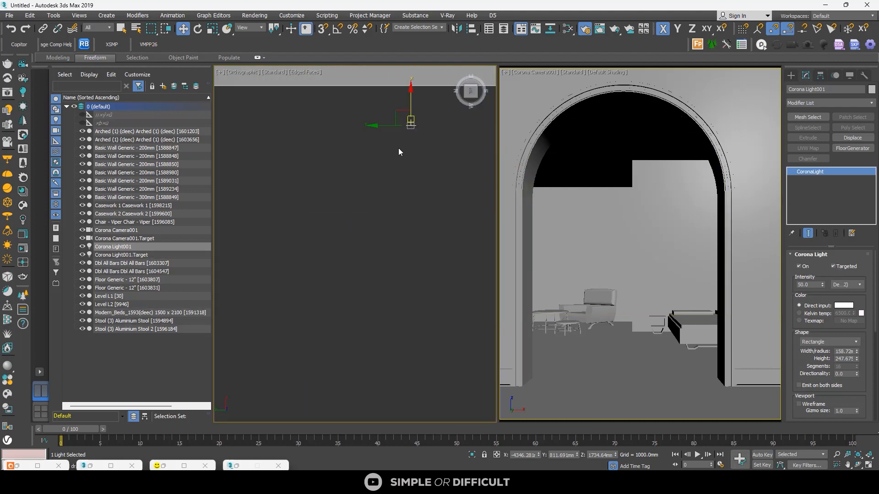
click(426, 157)
scroll(413, 177, up, 3)
scroll(406, 200, down, 1)
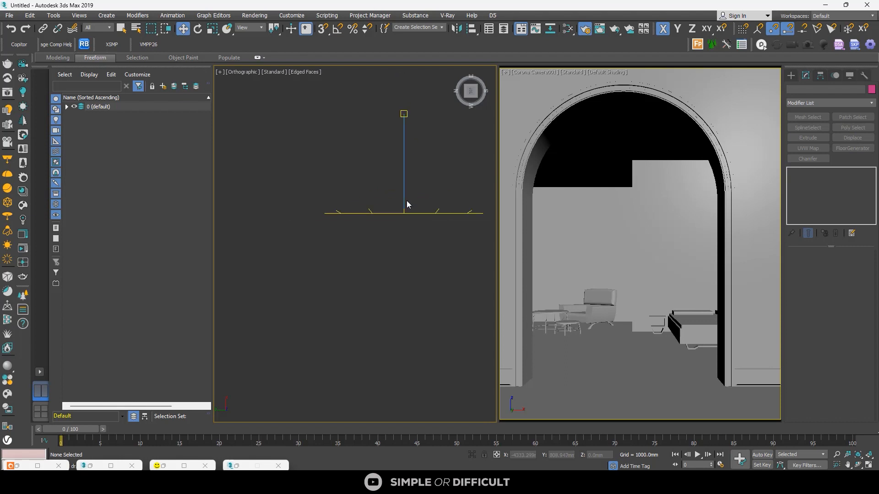
click(404, 114)
scroll(393, 175, down, 7)
scroll(382, 160, down, 3)
middle_drag(382, 160, 401, 239)
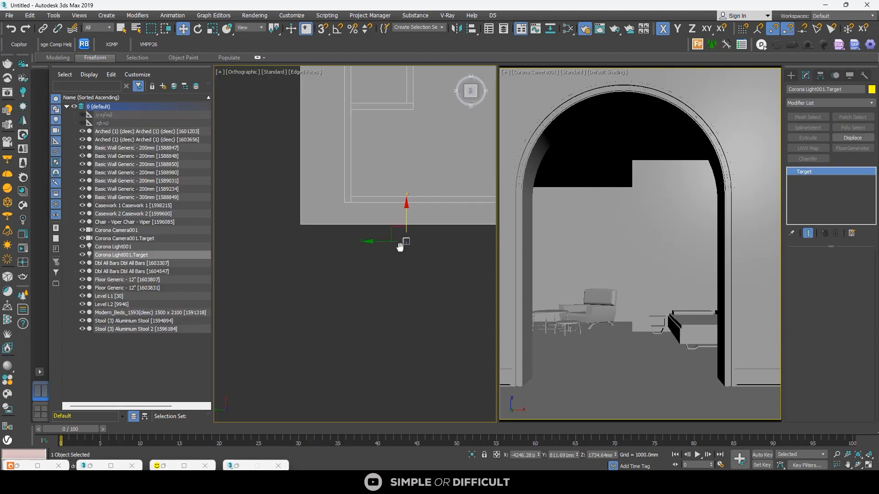
drag(394, 233, 350, 164)
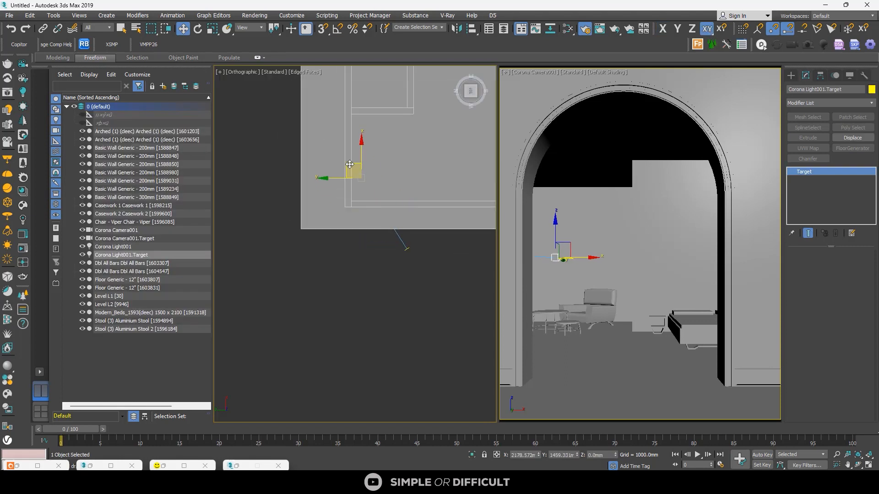
Move the Corona light along Y to about 323 mm and raise it to about 2312 mm in Z.
click(407, 249)
scroll(406, 249, up, 5)
drag(382, 251, 426, 252)
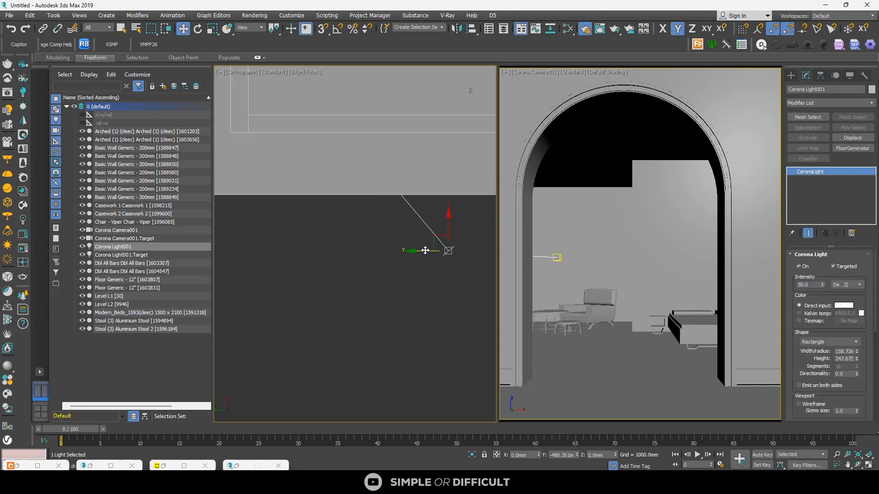
click(471, 100)
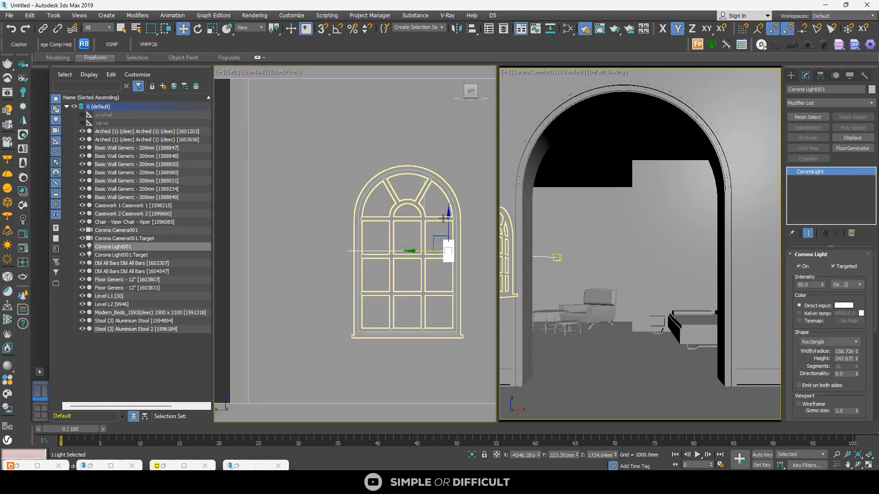
drag(448, 251, 372, 202)
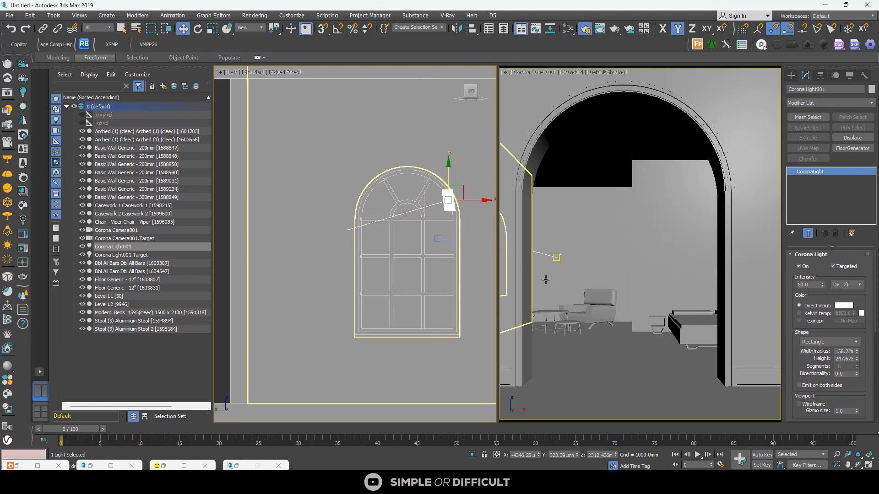
Set the Corona light's intensity to 65.
click(812, 285)
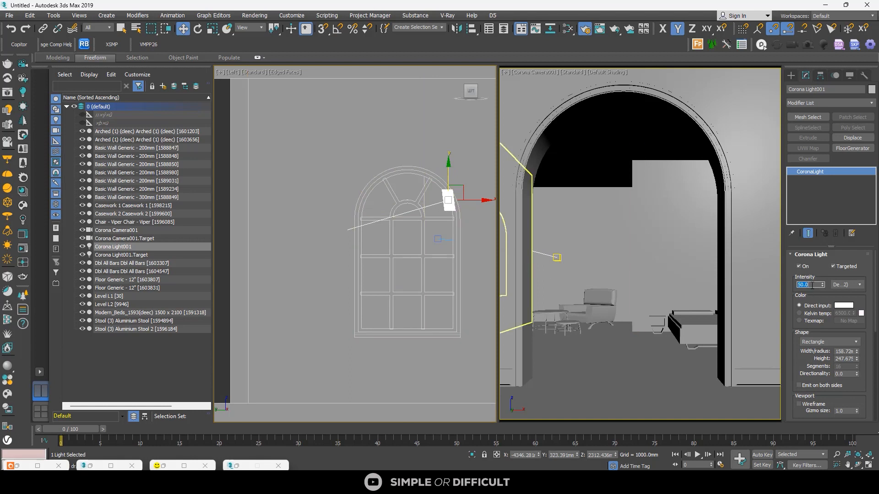
text(65)
key(Return)
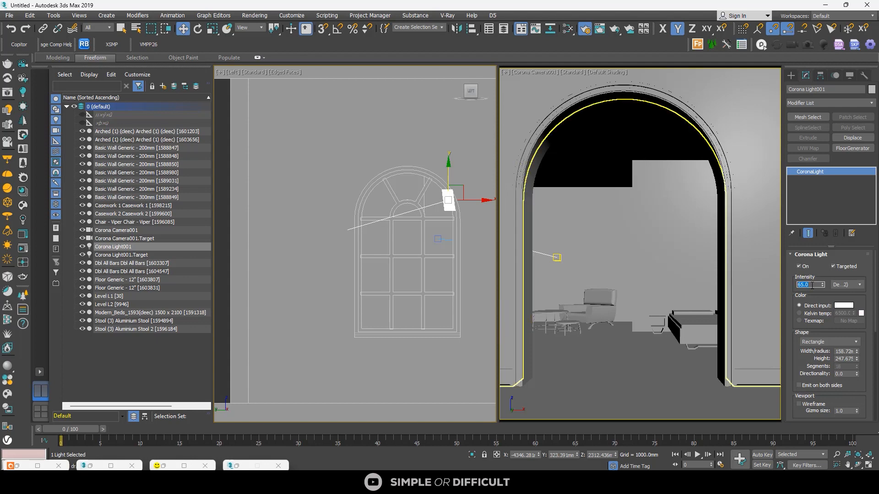
Show the plan in wireframe, with the light at about X -4361, Y -532 mm and its target moved beside the armchair.
scroll(326, 201, down, 5)
alt+middle_drag(363, 314, 331, 353)
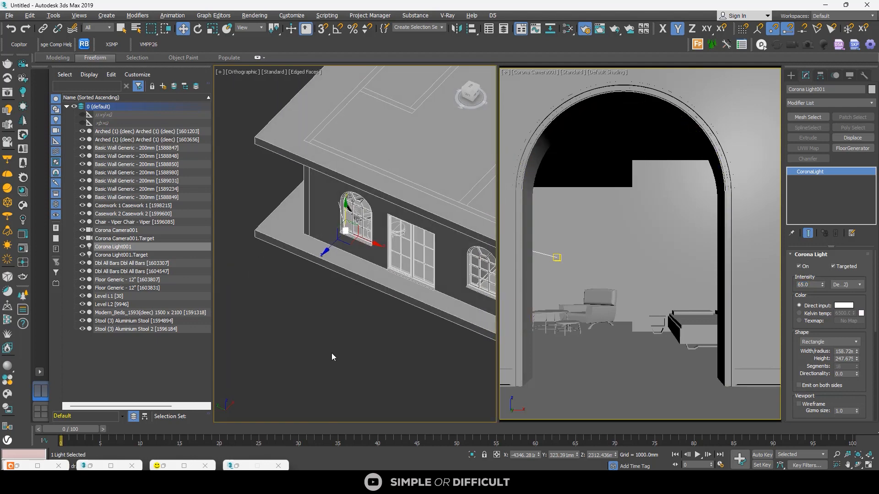
alt+middle_drag(351, 243, 333, 316)
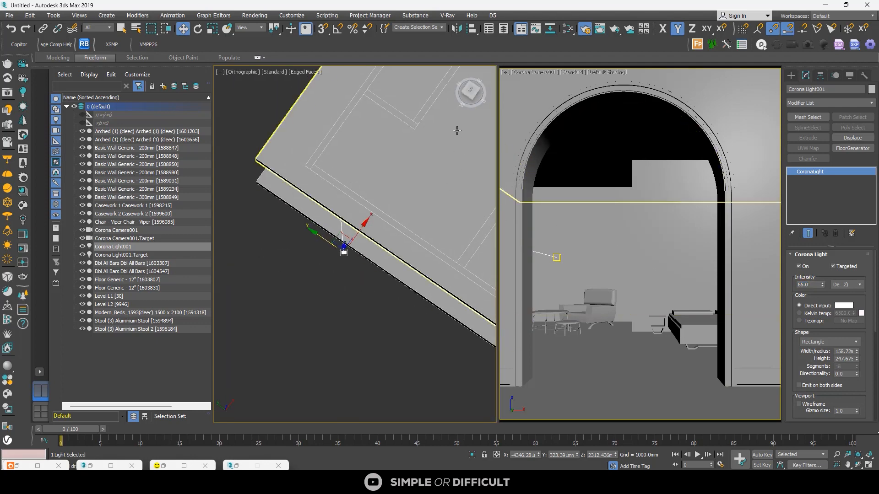
click(471, 91)
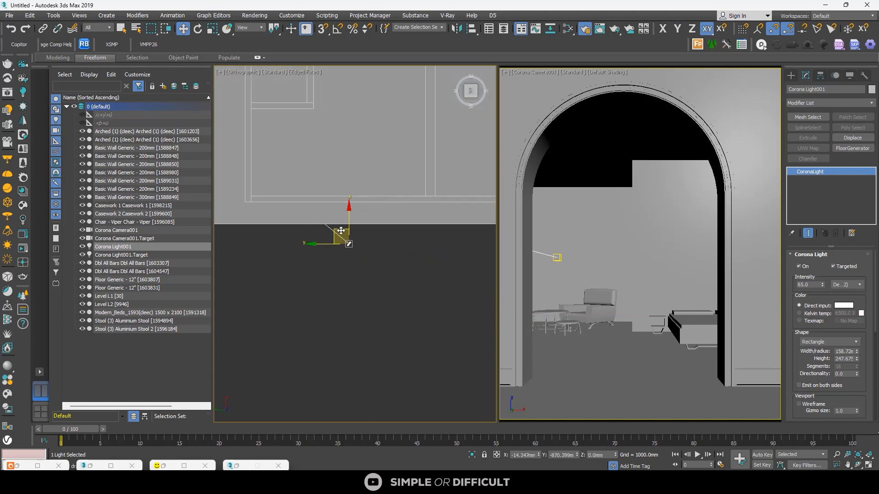
click(309, 67)
click(359, 166)
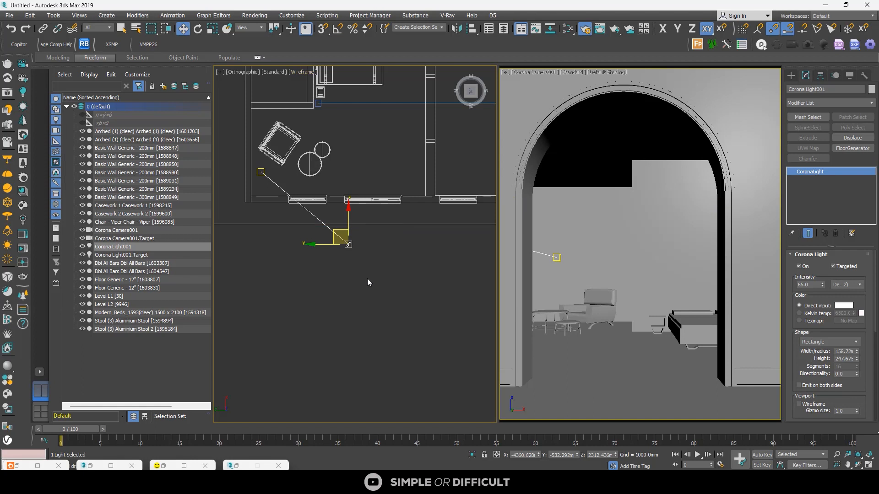
click(260, 171)
drag(252, 154, 247, 133)
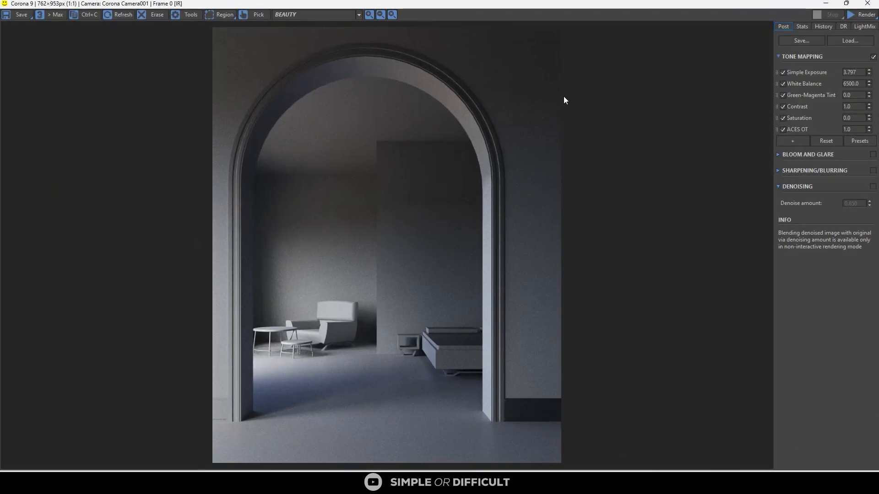
Start interactive rendering and examine the light pattern cast through the arched window onto the back wall.
click(863, 16)
click(862, 26)
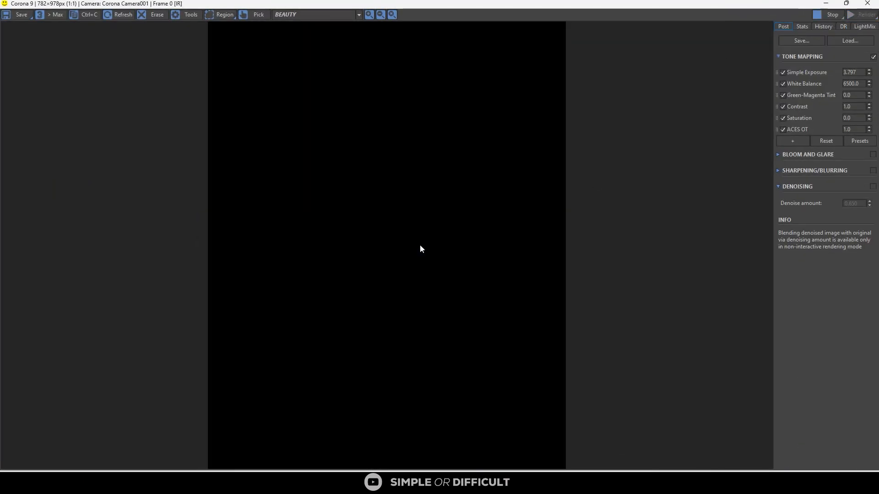
scroll(321, 252, up, 3)
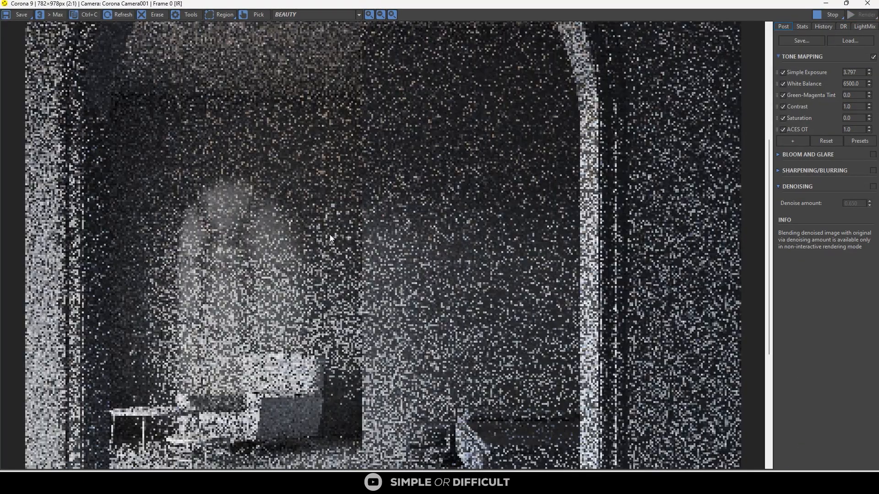
scroll(224, 284, down, 2)
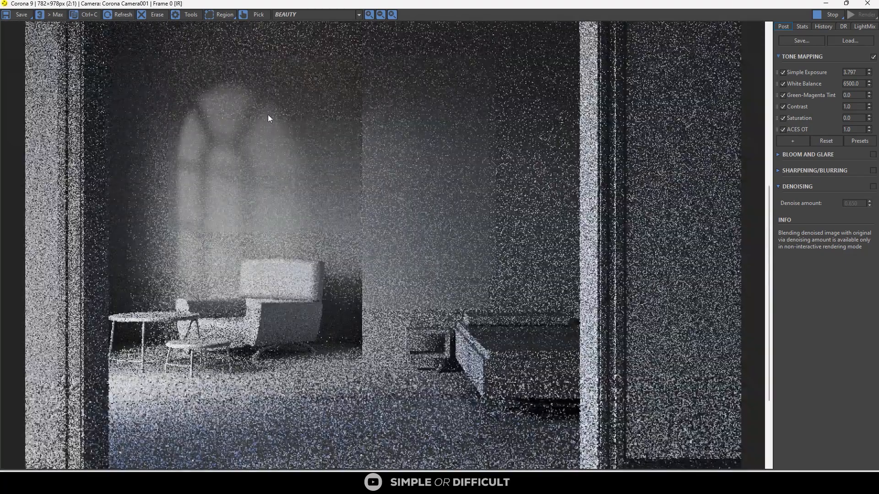
scroll(257, 133, down, 1)
scroll(304, 245, up, 2)
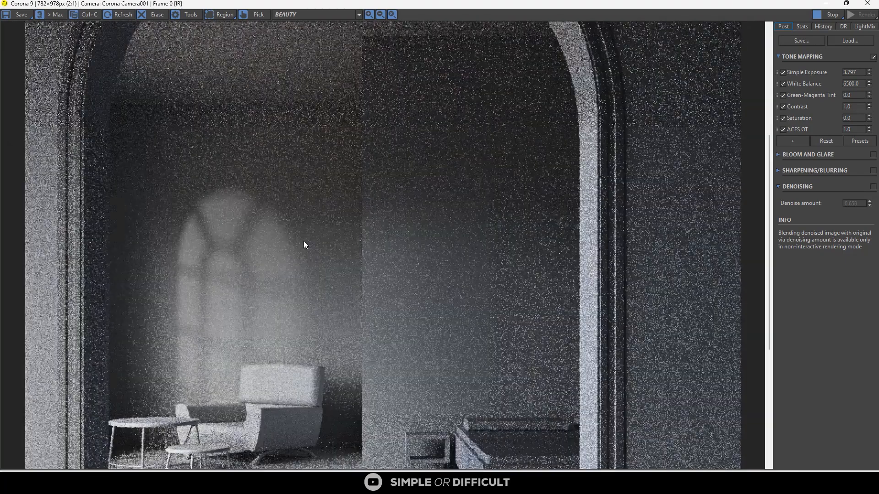
scroll(249, 218, down, 2)
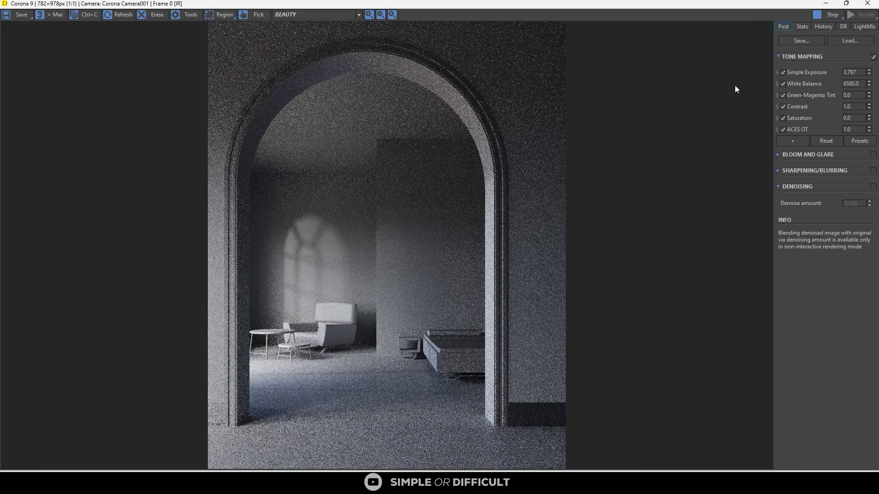
Shift the render window aside and select the Corona light outside the facade in the plan view.
drag(723, 6, 310, 22)
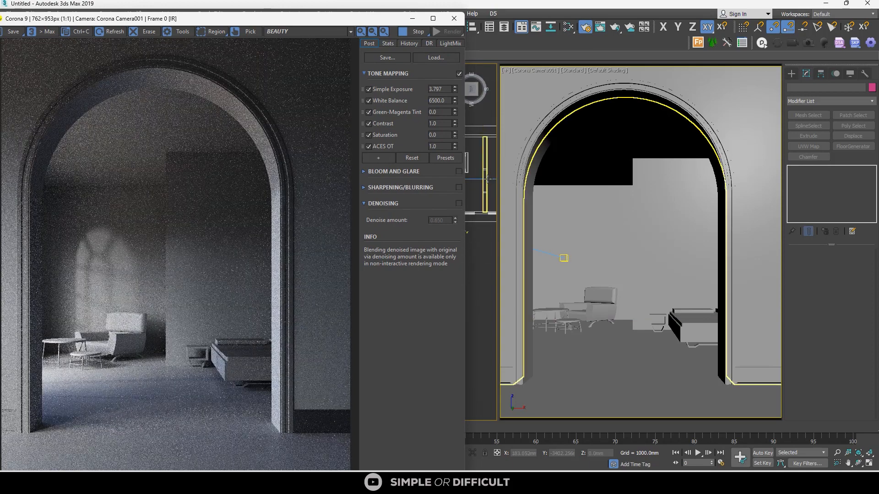
drag(380, 19, 831, 24)
middle_drag(380, 182, 337, 202)
scroll(326, 197, up, 5)
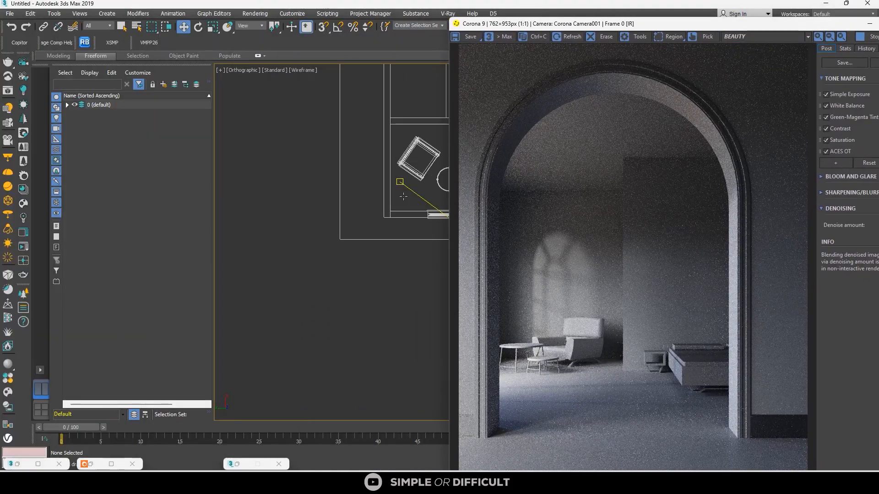
scroll(342, 268, down, 3)
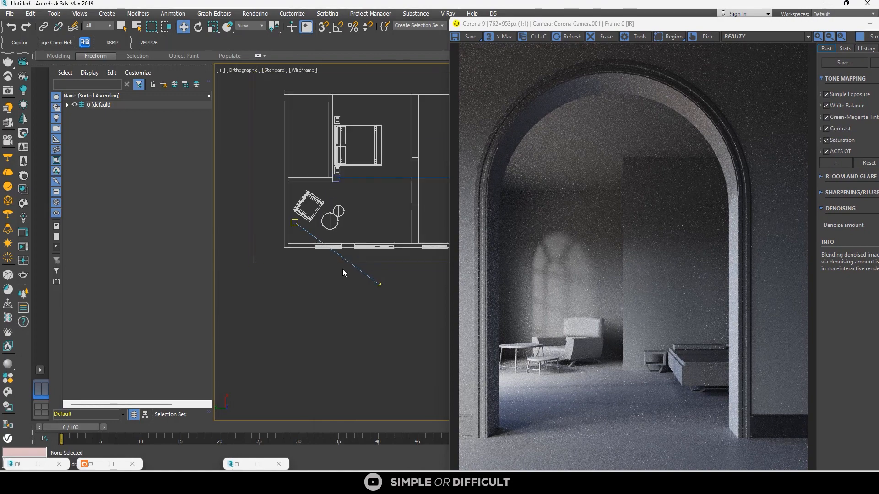
click(382, 284)
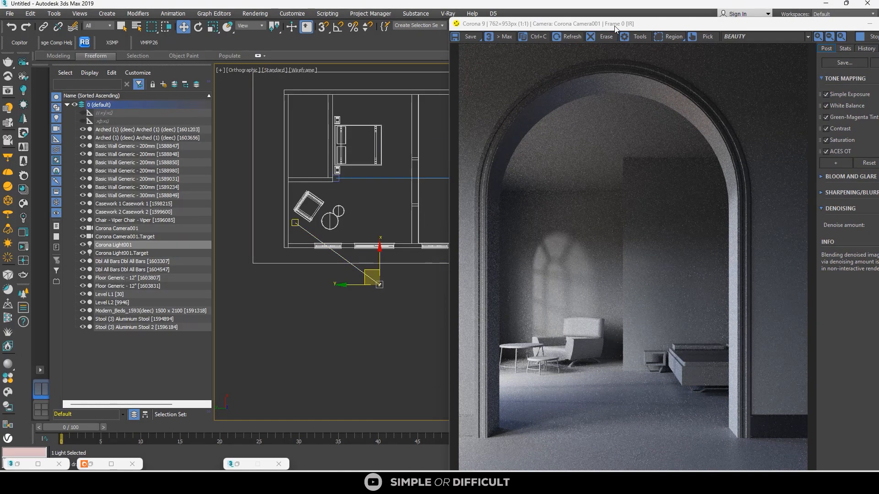
drag(614, 26, 195, 15)
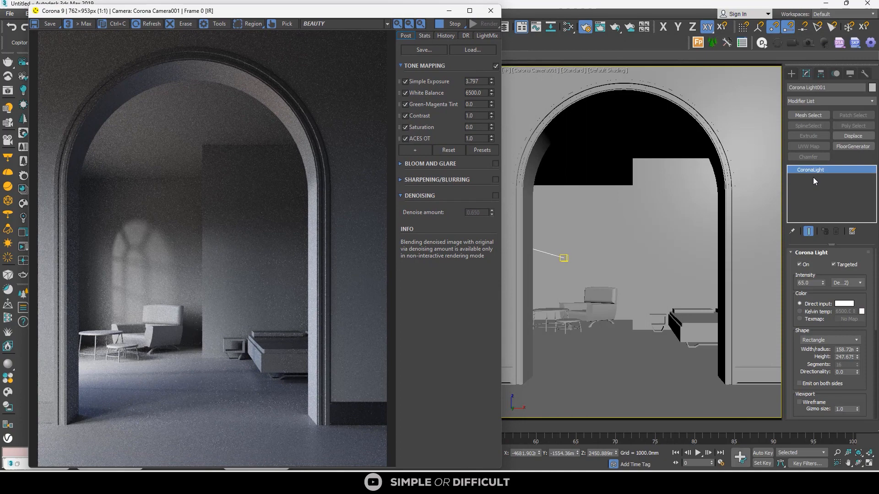
Turn the Corona light off and back on to compare its effect on the back wall.
click(799, 264)
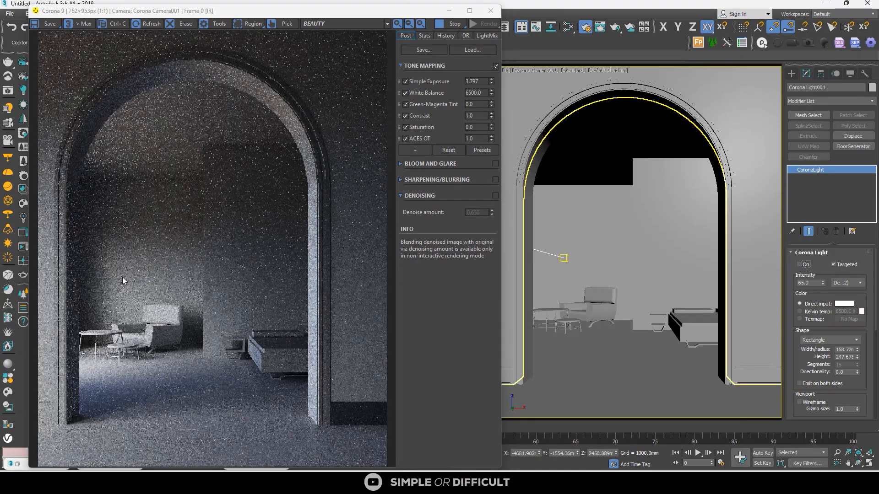
scroll(123, 277, up, 1)
click(799, 264)
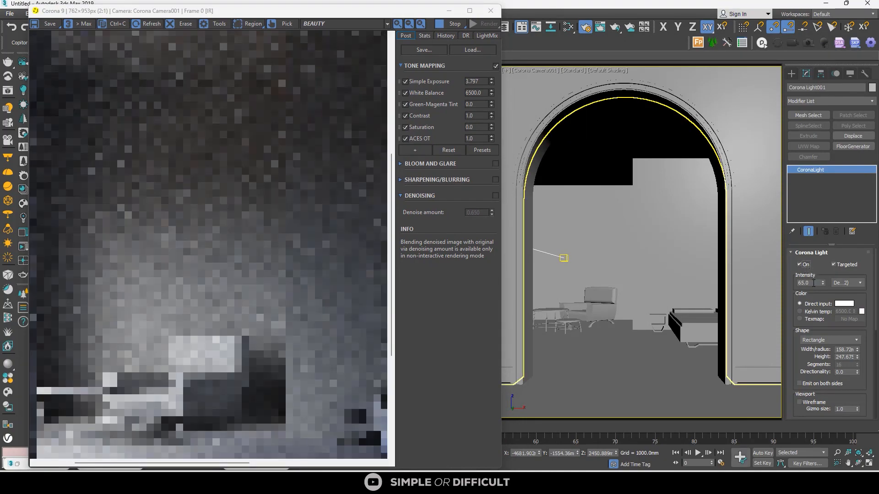
Raise the Corona light's intensity to 70 and check the window pattern in the render.
double_click(796, 283)
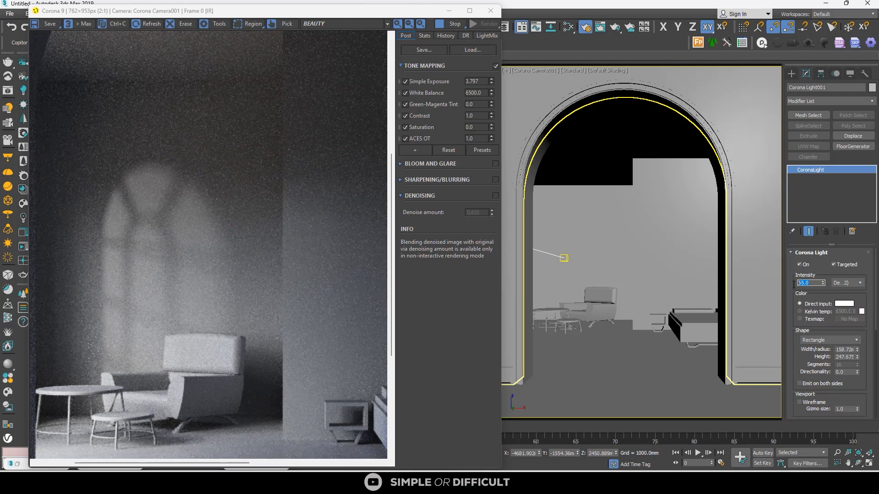
text(70)
key(Return)
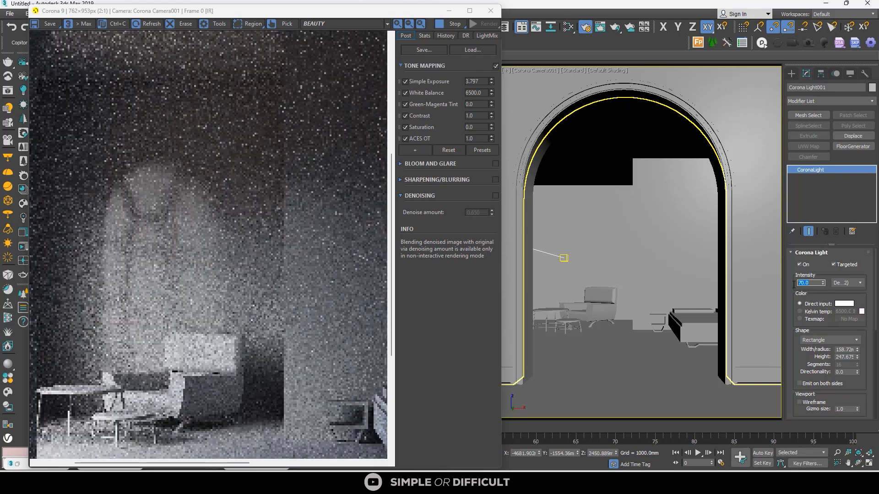
scroll(178, 249, up, 1)
scroll(182, 216, down, 2)
Clone the Corona light with its target along the facade toward the far window as one independent copy.
drag(381, 12, 734, 22)
scroll(280, 275, down, 5)
click(284, 284)
scroll(303, 258, up, 7)
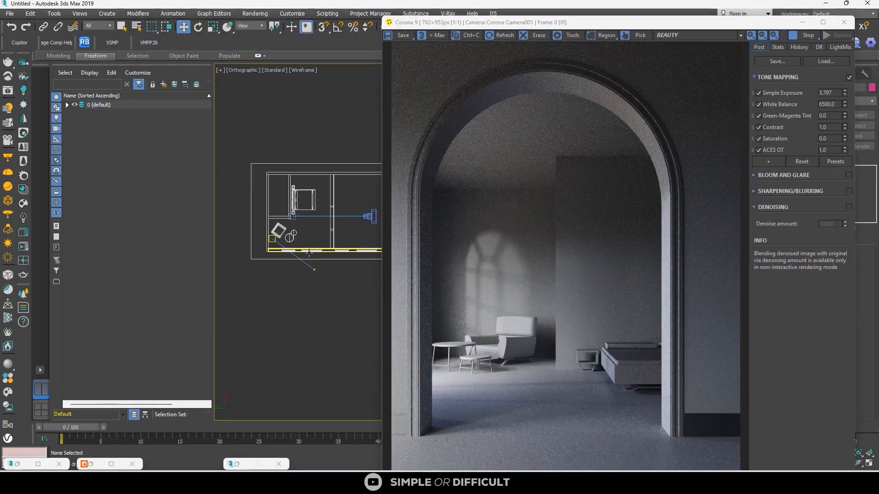
click(284, 259)
scroll(278, 264, down, 4)
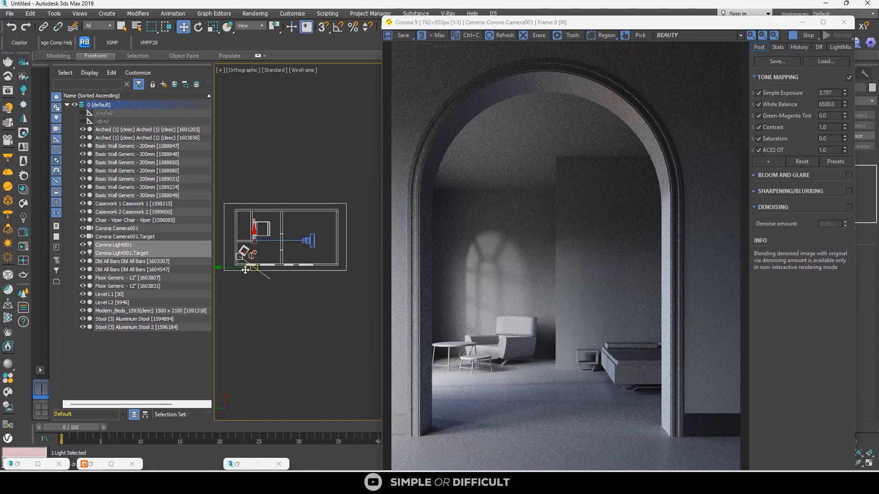
drag(227, 270, 271, 268)
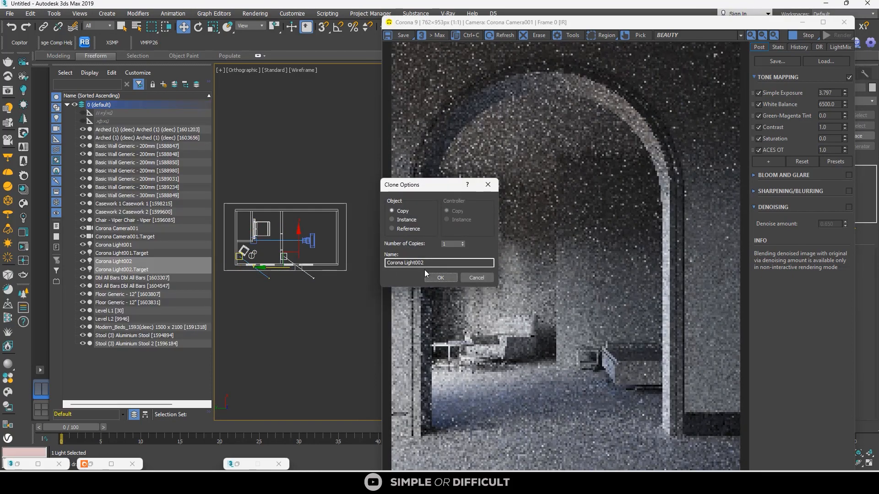
click(441, 278)
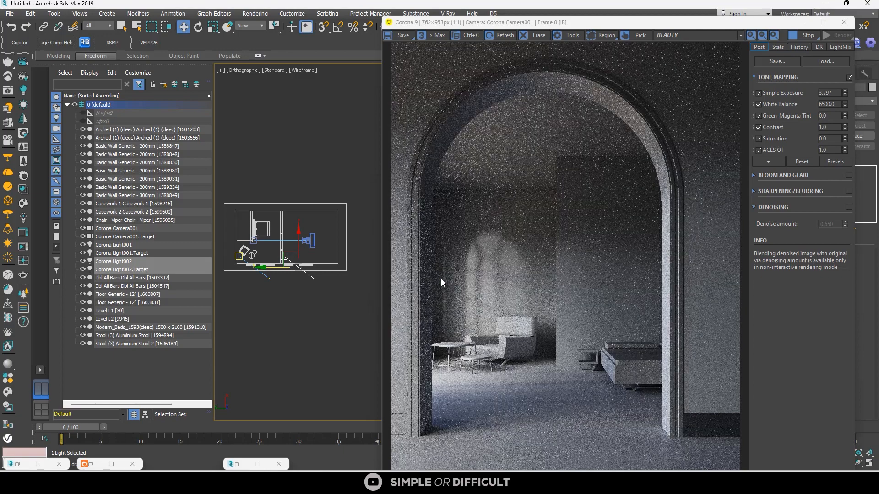
Select the Corona camera in the plan view and set its lens by focal length to 40 mm.
scroll(303, 244, up, 5)
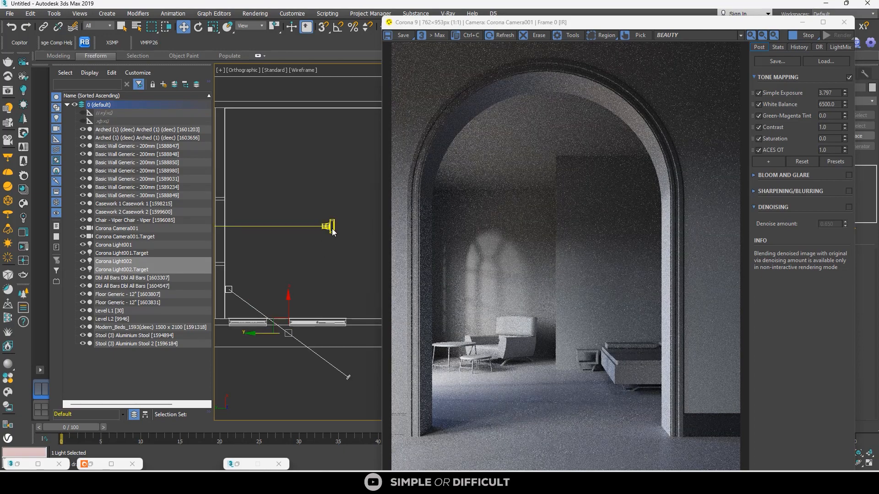
click(331, 227)
click(332, 224)
click(333, 225)
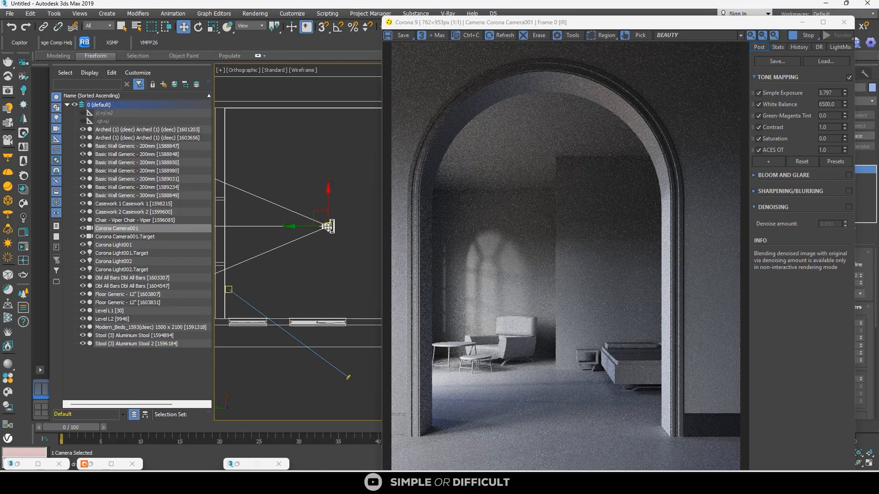
scroll(332, 225, down, 1)
scroll(253, 261, up, 1)
scroll(253, 260, up, 2)
scroll(278, 254, down, 2)
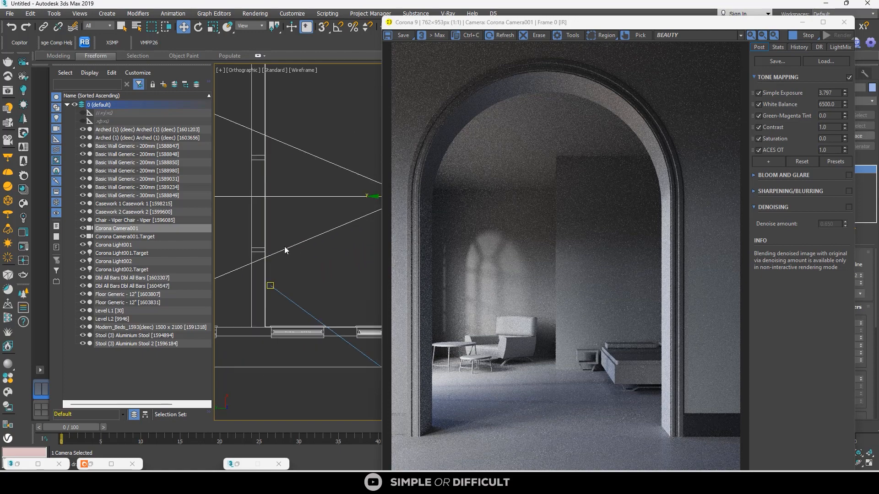
scroll(297, 250, down, 1)
scroll(299, 249, down, 1)
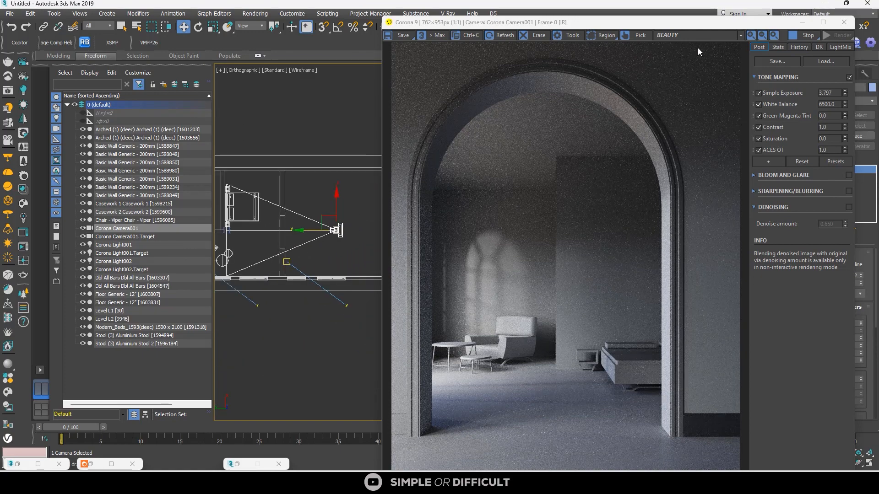
drag(707, 26, 418, 33)
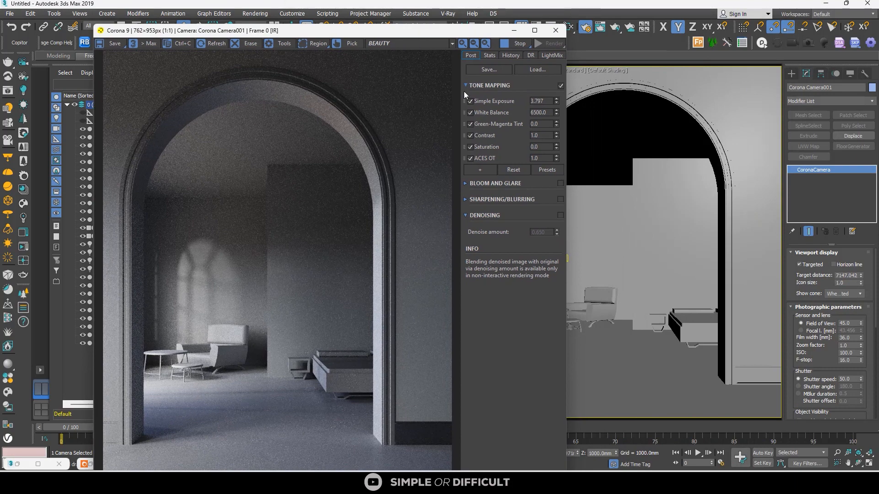
click(801, 330)
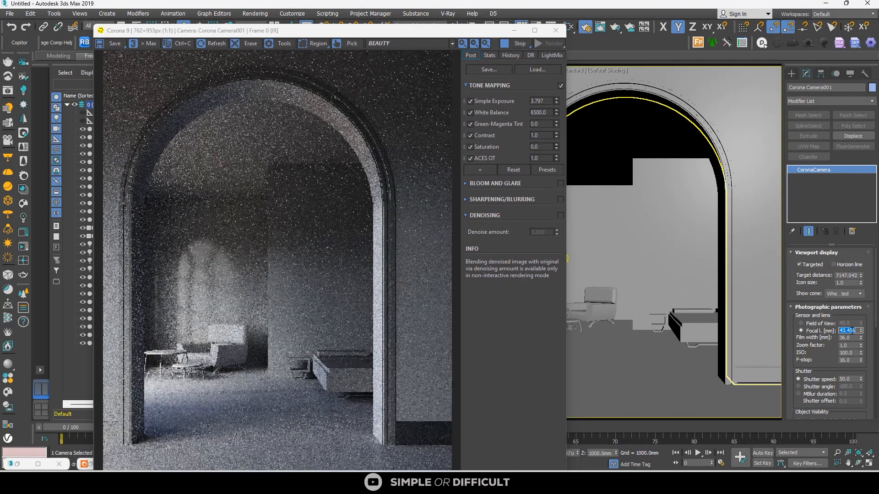
text(40)
key(Return)
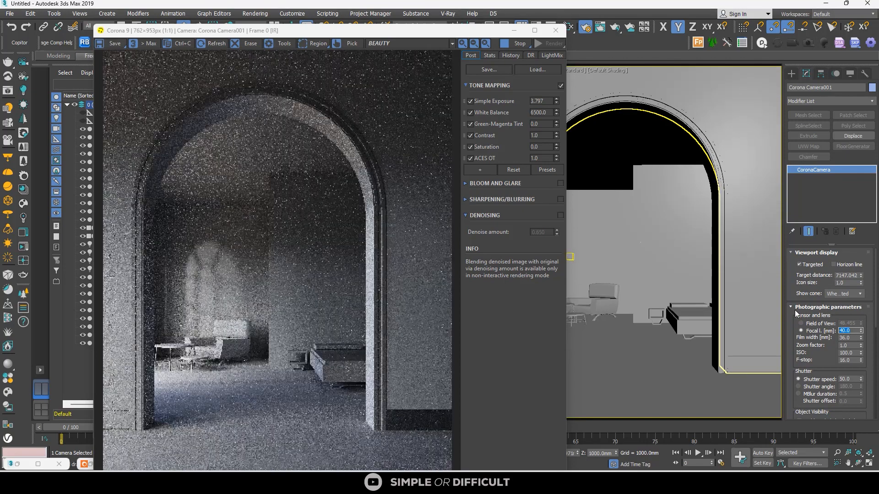
Move the second Corona light's target deeper into the room, away from the window wall, and deselect it.
drag(419, 32, 666, 28)
scroll(282, 246, up, 5)
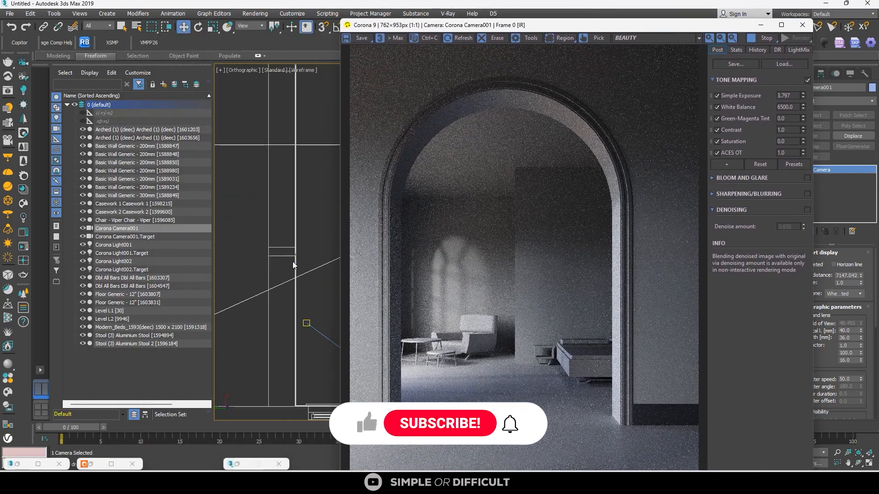
scroll(248, 238, down, 4)
scroll(248, 238, up, 2)
click(247, 242)
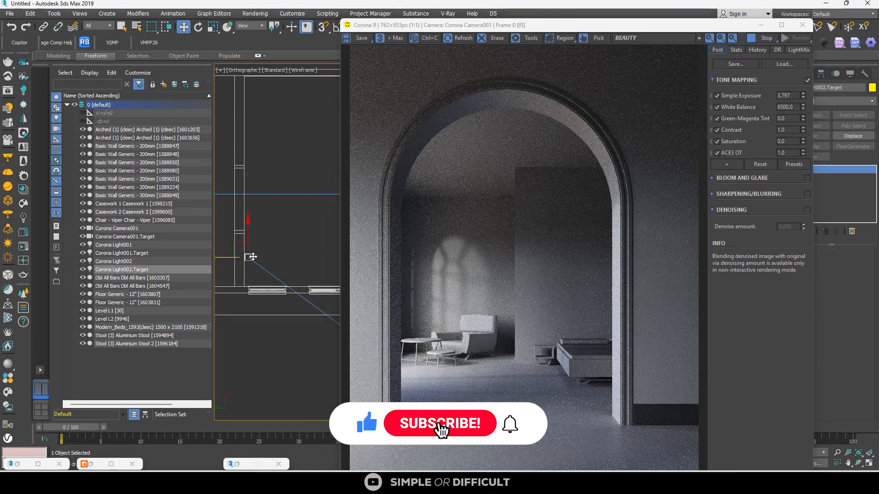
drag(247, 241, 248, 219)
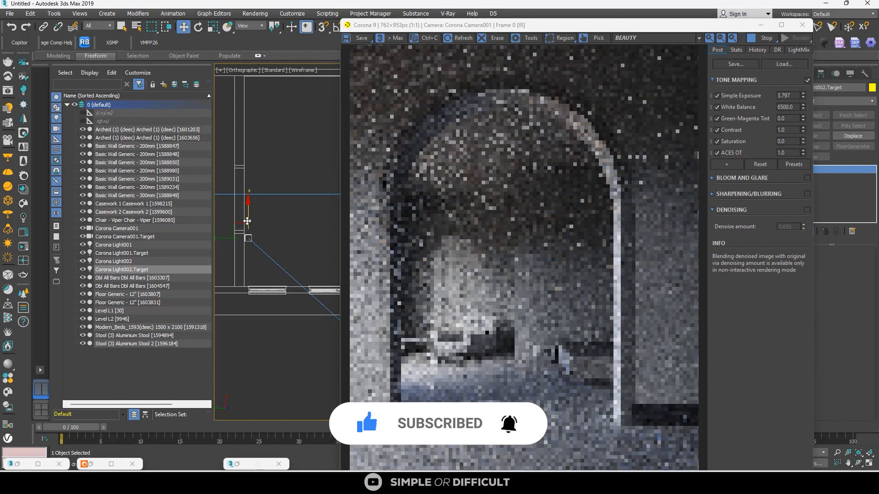
scroll(243, 238, down, 3)
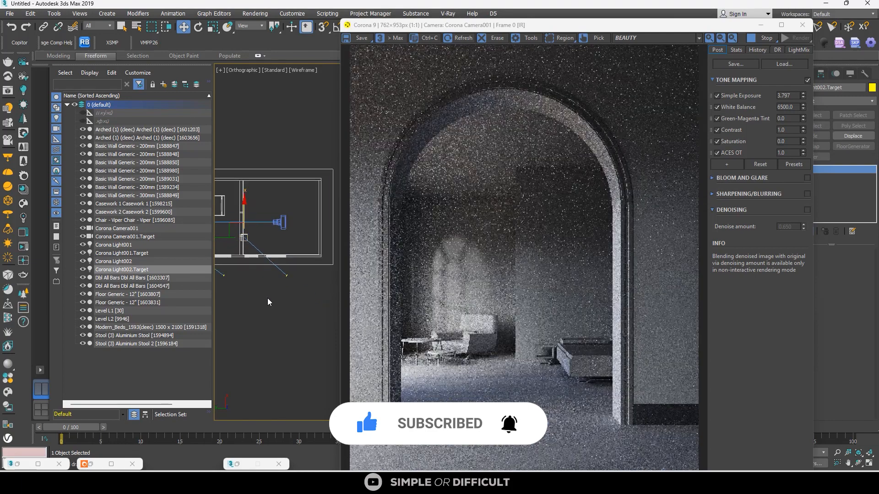
click(265, 300)
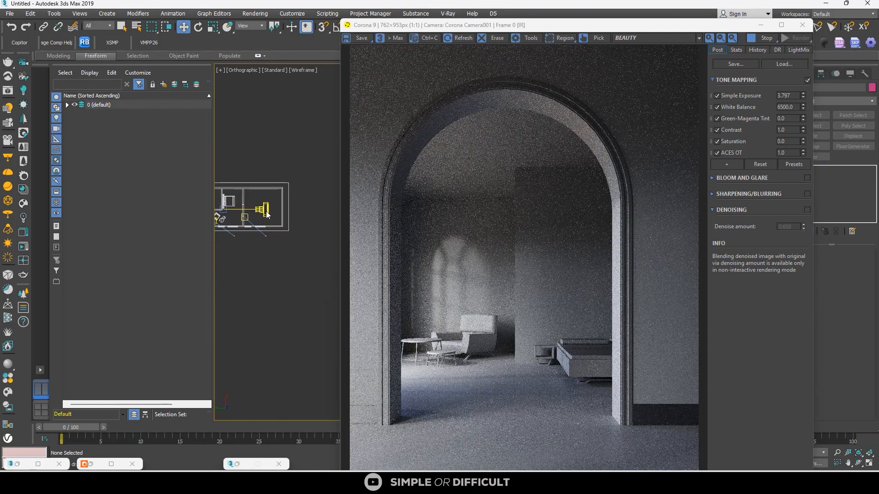
scroll(276, 271, up, 2)
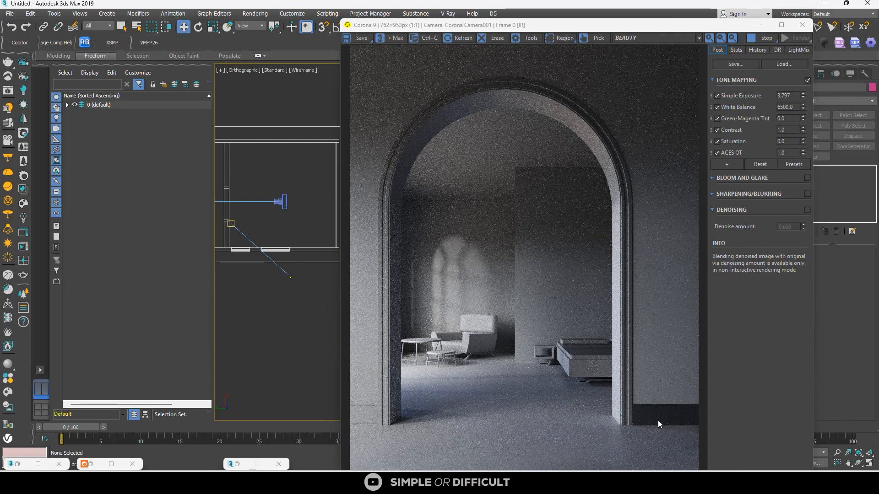
click(250, 241)
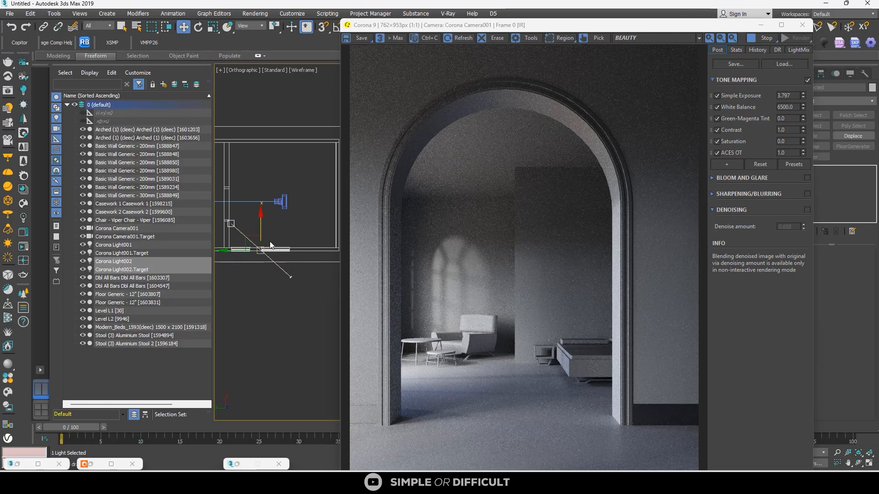
scroll(292, 227, down, 2)
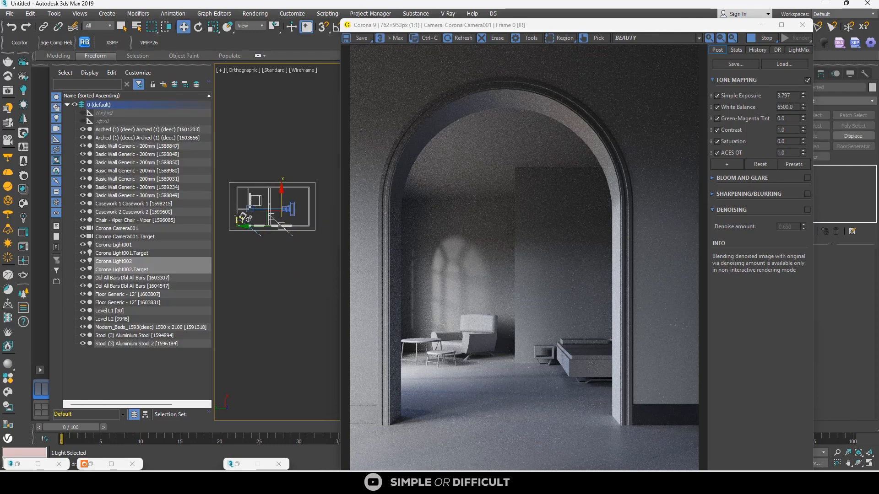
scroll(244, 224, up, 3)
scroll(244, 224, down, 3)
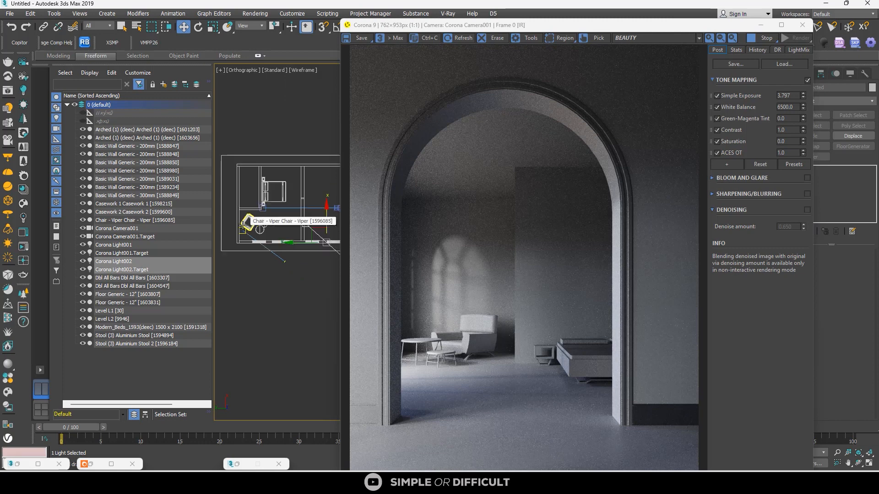
Select Corona Light001 outside the facade and switch its object list from Exclude to Include.
click(285, 262)
scroll(289, 265, up, 3)
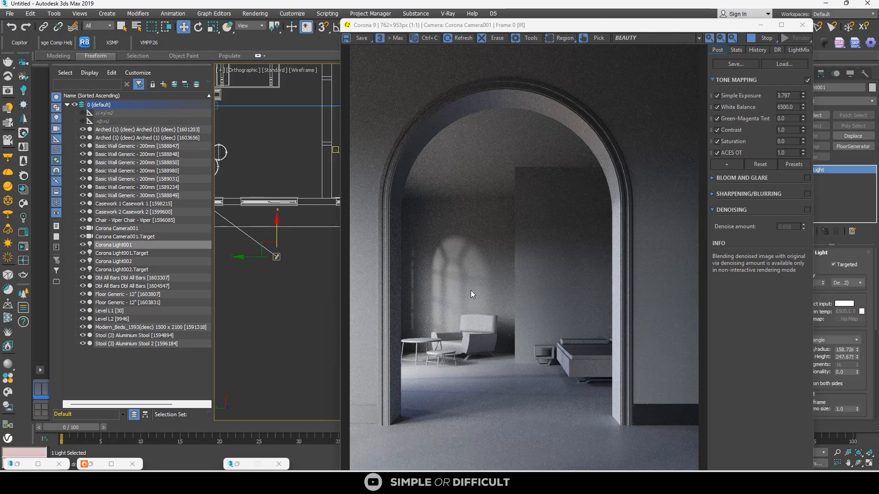
scroll(275, 204, down, 4)
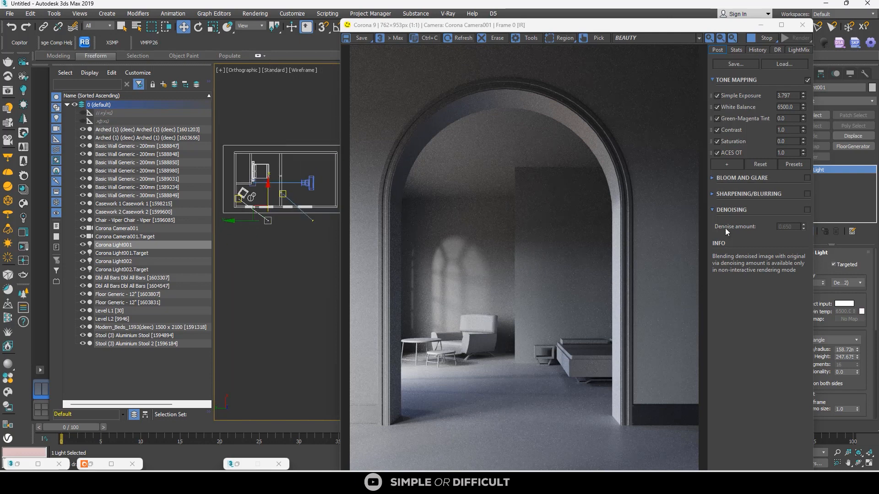
drag(505, 27, 329, 34)
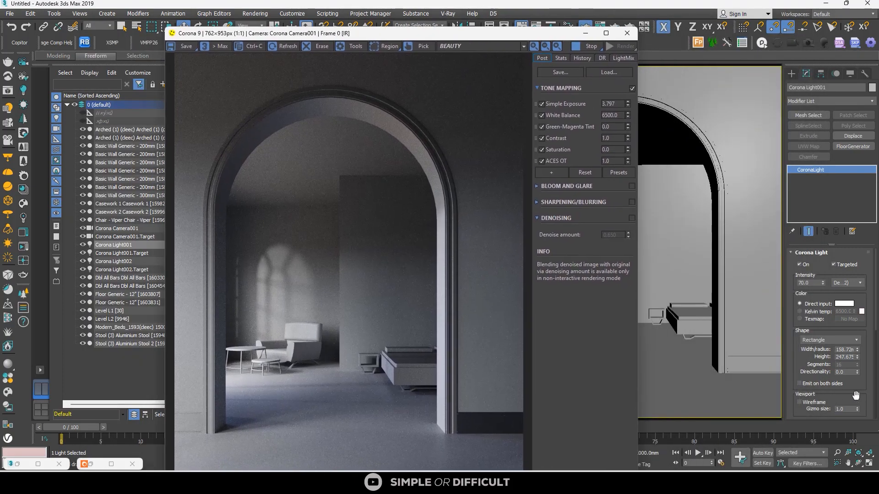
scroll(856, 395, down, 3)
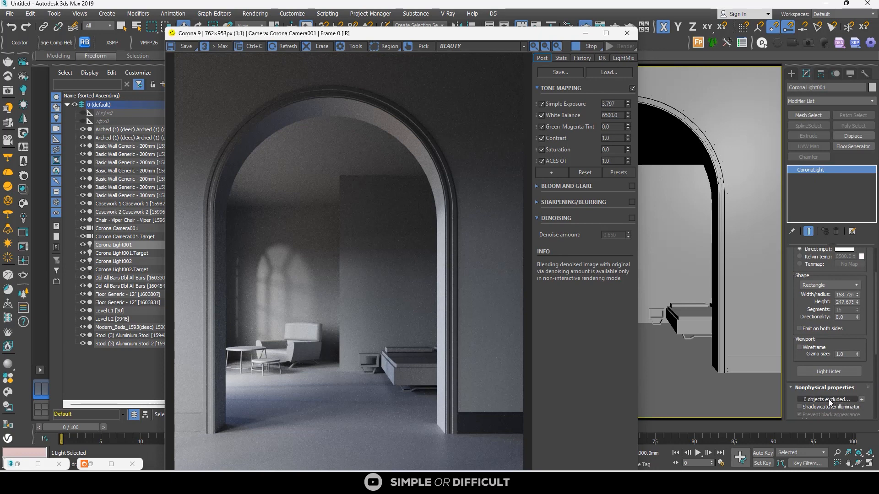
click(827, 399)
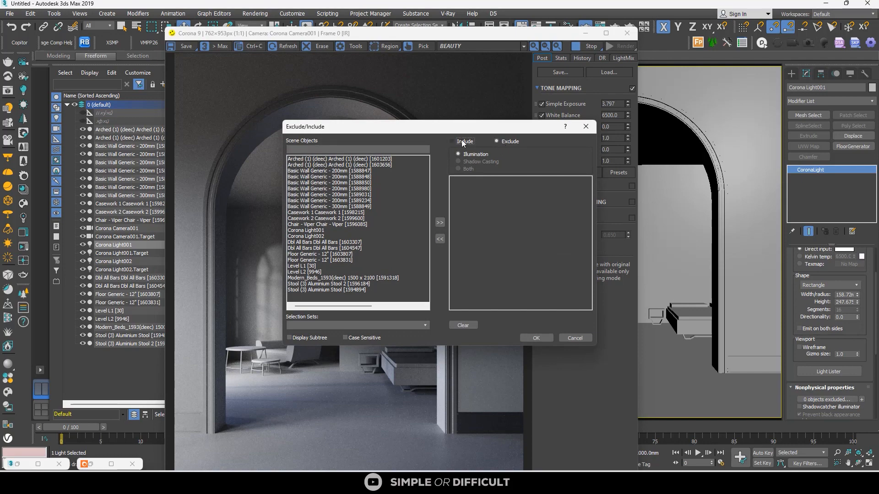
click(537, 338)
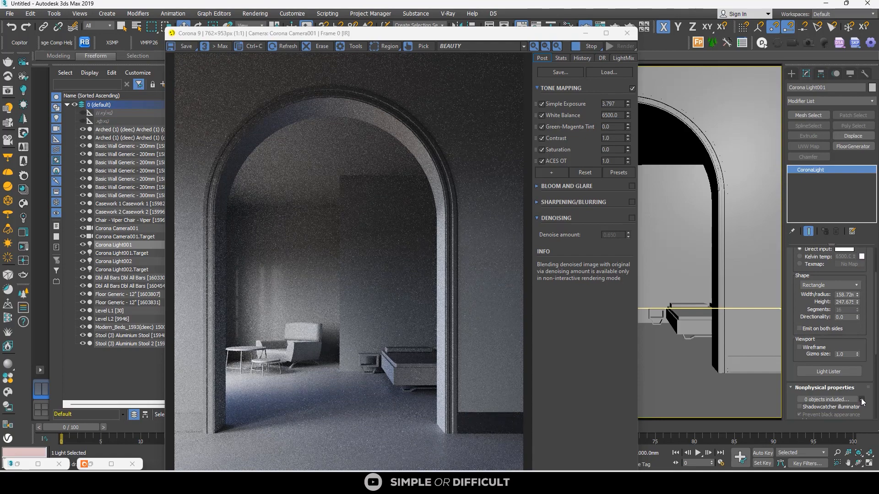
Add the back wall behind the armchair to Corona Light001's include list by picking it in the camera view.
drag(506, 33, 344, 26)
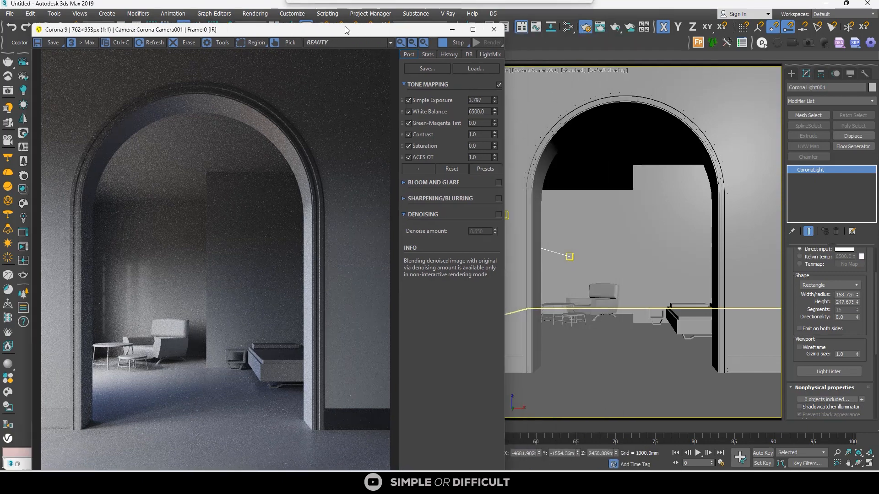
click(862, 399)
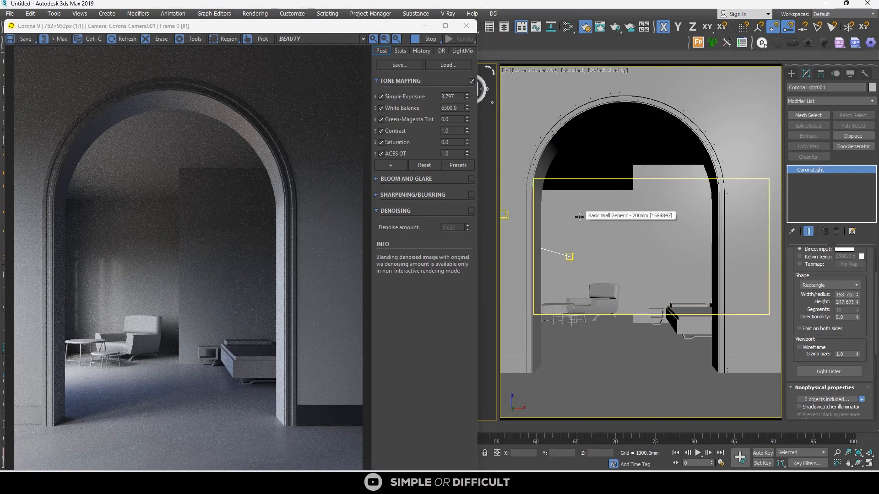
click(578, 216)
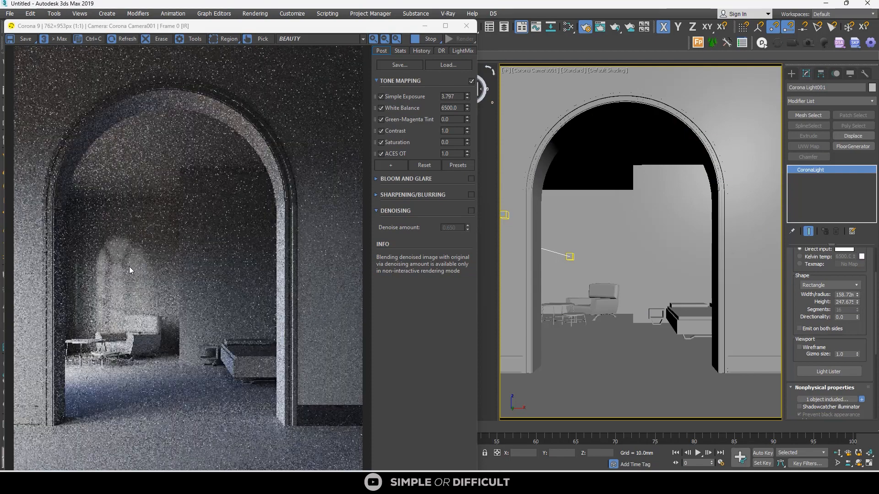
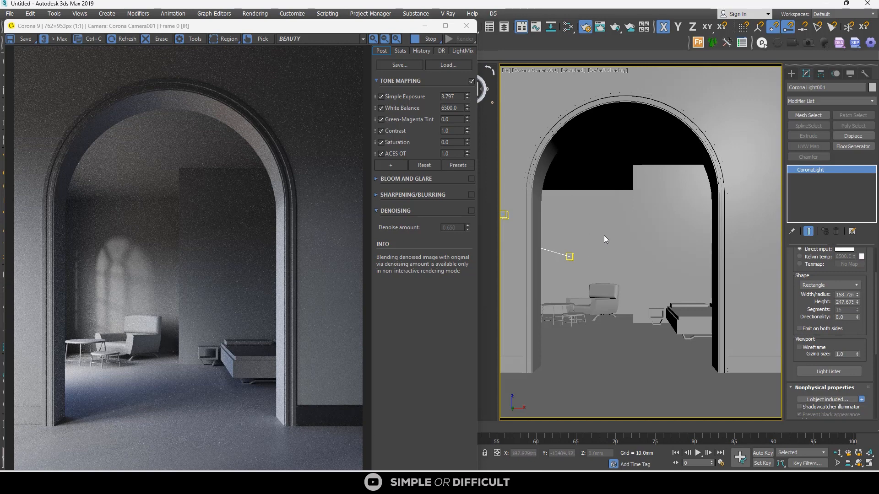
Pick Corona Light002 outside the facade in the plan view as another object for Corona Light001's include list.
drag(309, 27, 624, 30)
scroll(281, 218, down, 3)
scroll(281, 218, up, 6)
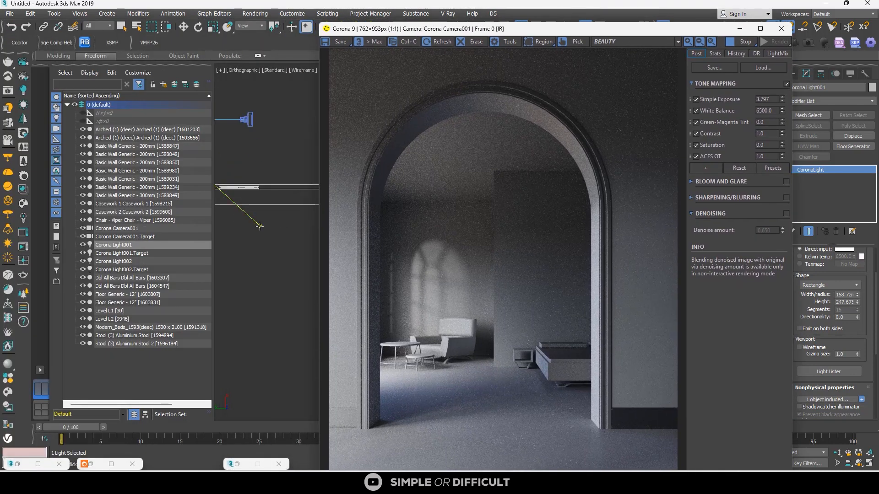
click(260, 226)
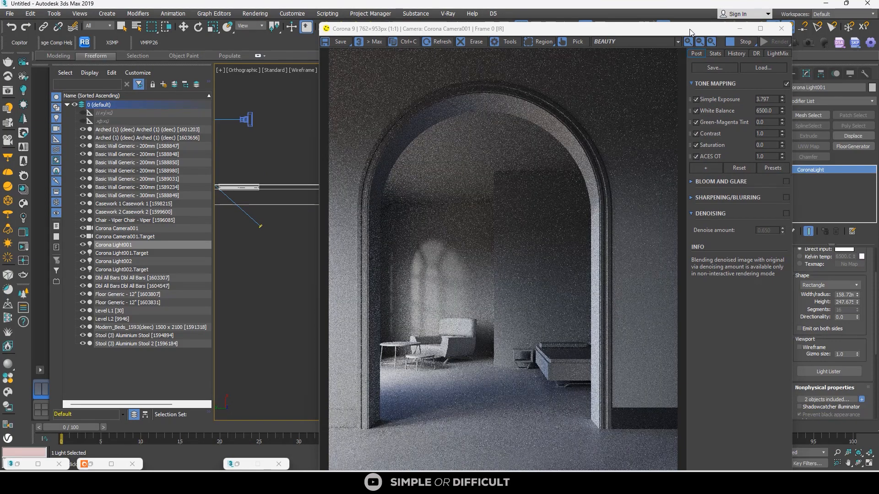
Remove Corona Light002 from Corona Light001's include list, keeping only the back wall.
drag(691, 32, 590, 39)
click(827, 399)
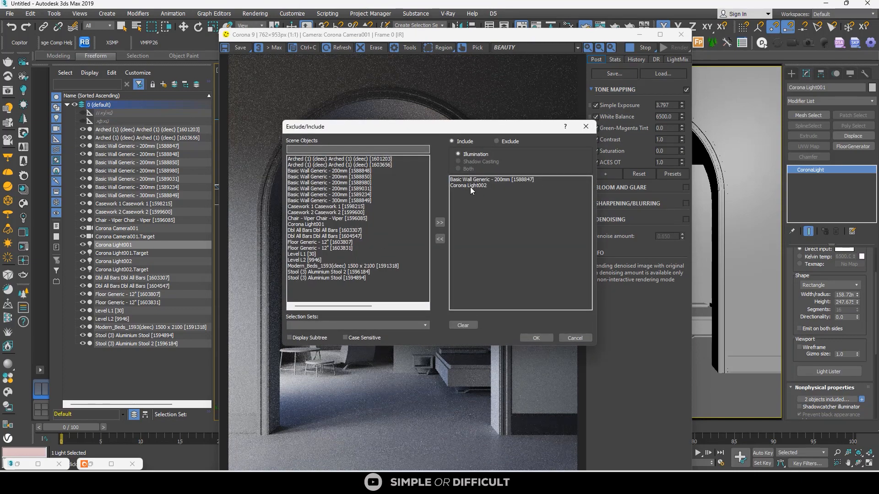
click(471, 187)
click(441, 238)
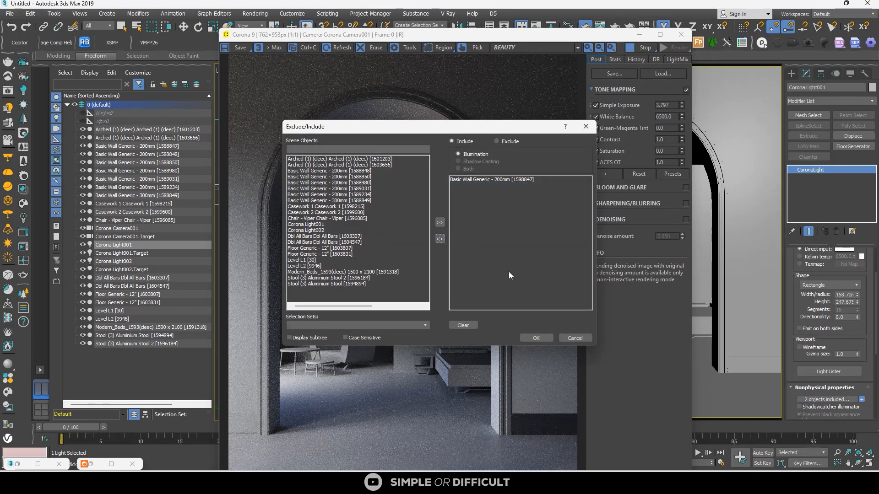
click(542, 337)
Leave the light's object picking mode and clear the selection in the plan view.
drag(570, 35, 472, 32)
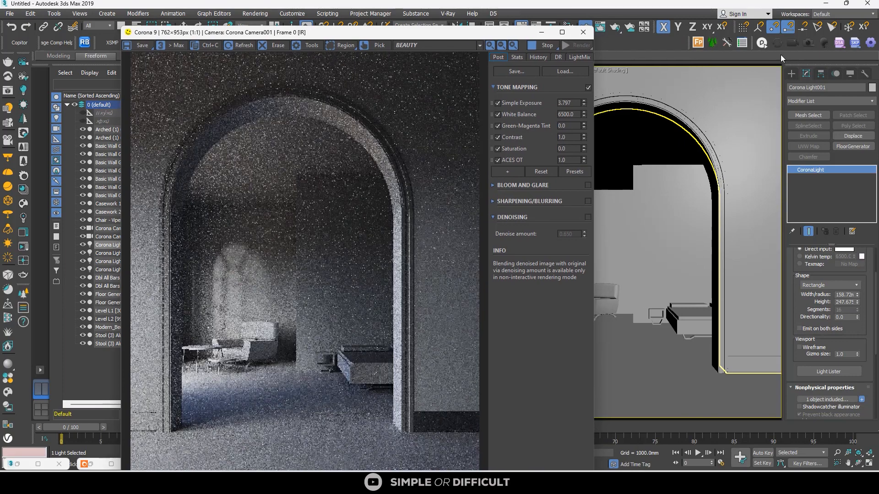
click(791, 74)
drag(377, 37, 601, 47)
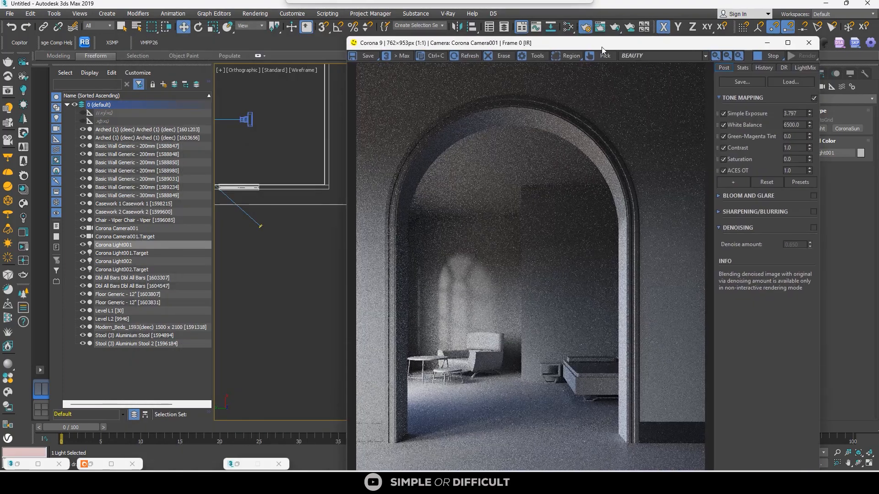
drag(720, 44, 604, 42)
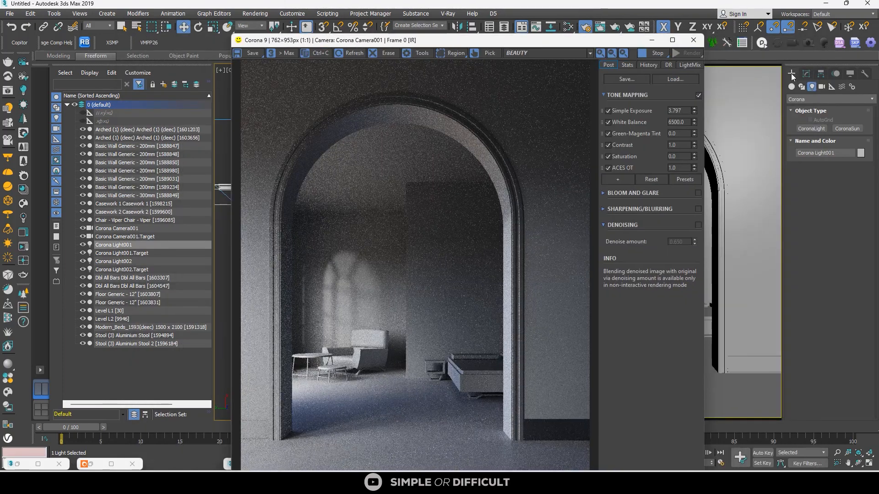
click(791, 74)
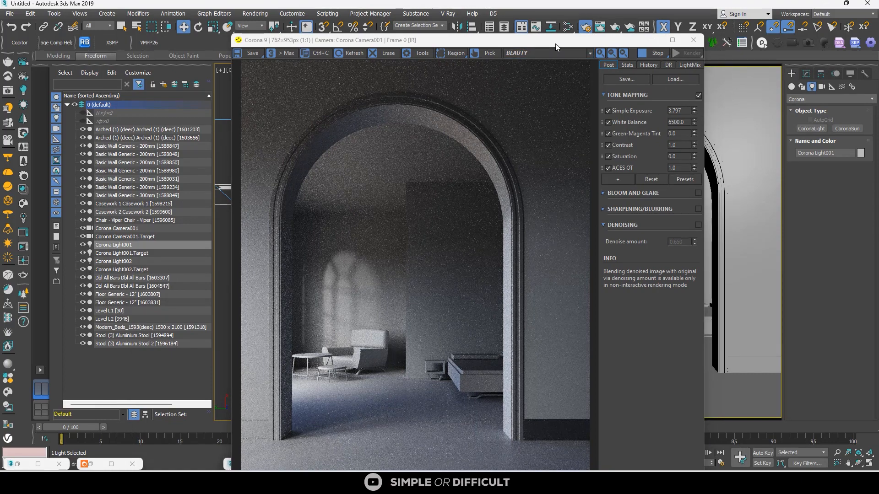
drag(556, 44, 717, 44)
click(289, 226)
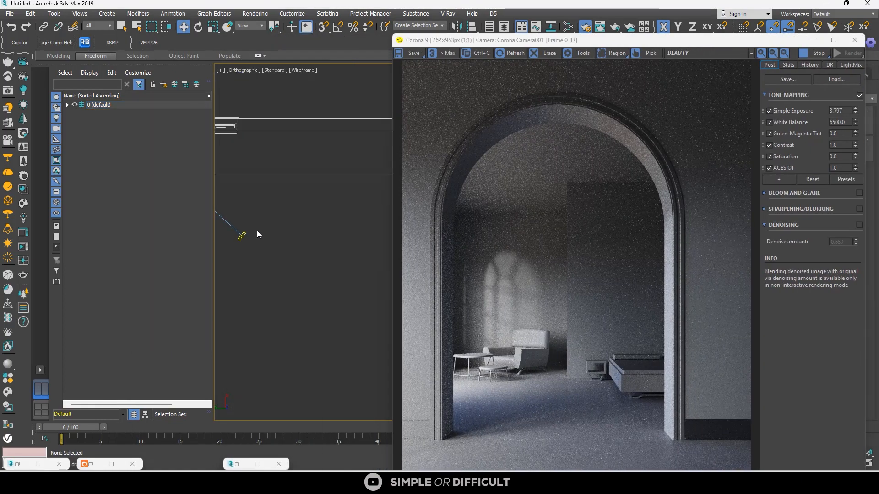
Switch Corona Light002's exclusion list to Include mode with an empty object list.
click(242, 235)
drag(639, 40, 338, 48)
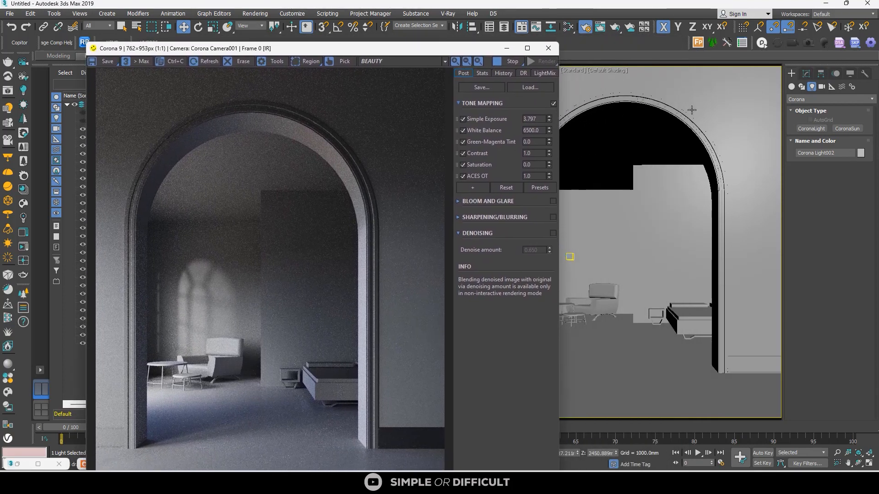
click(807, 73)
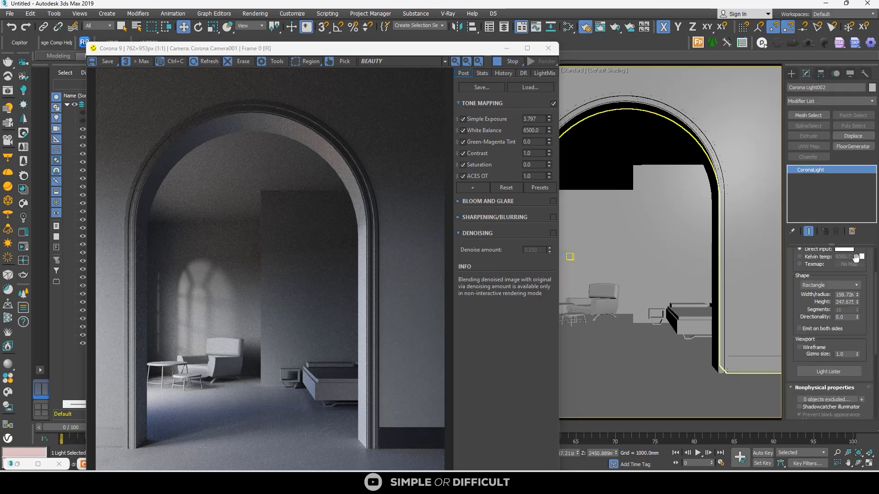
click(851, 399)
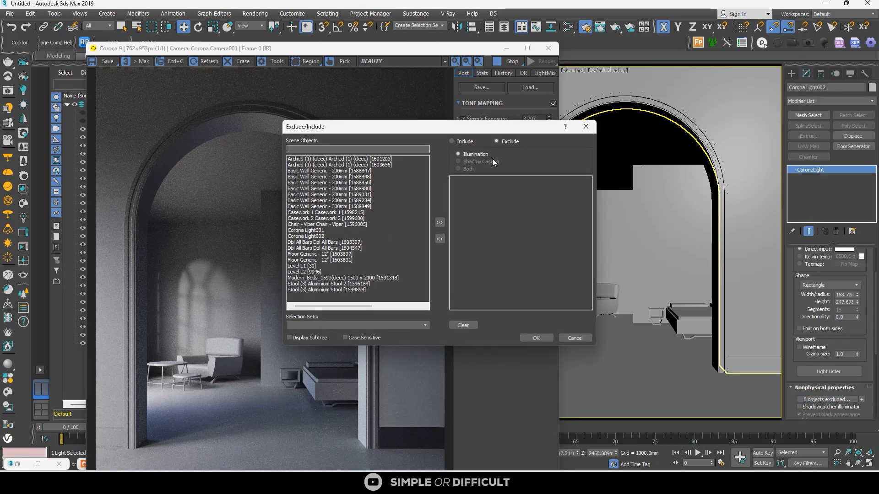
click(470, 144)
click(536, 338)
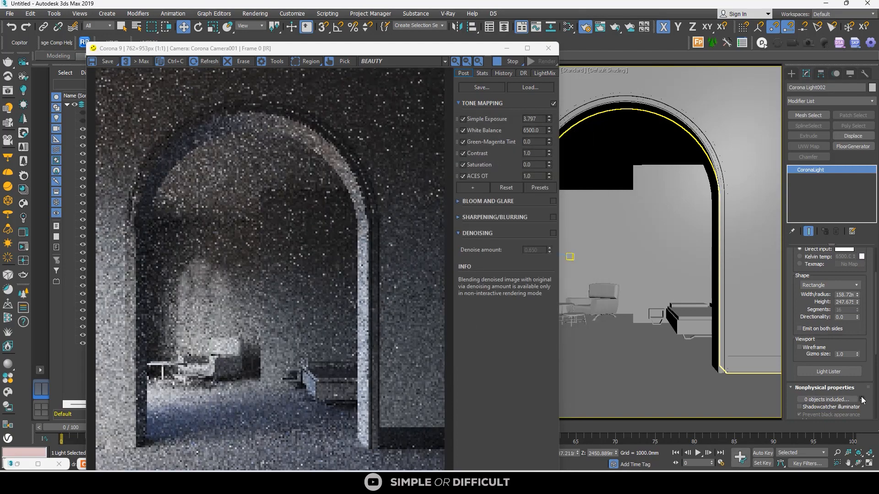
Add the front arch wall, arch trim and skirting to Corona Light002's include list by picking them, and stop the interactive rendering.
click(688, 96)
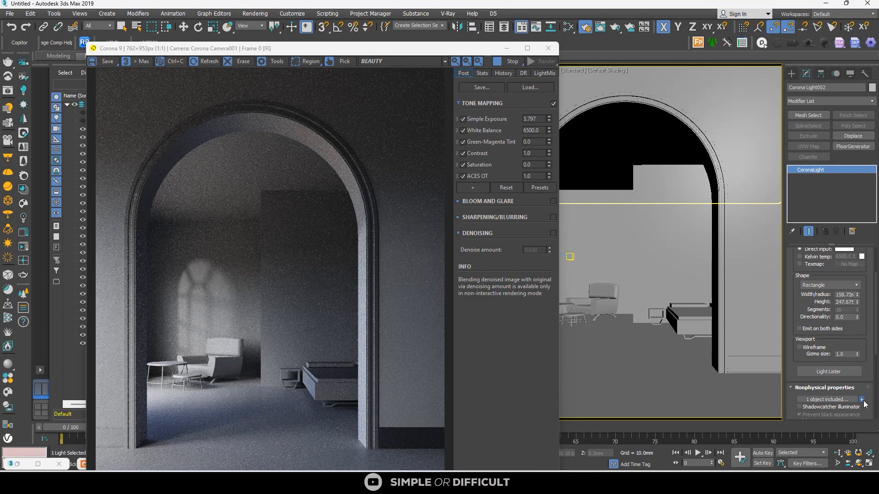
click(649, 101)
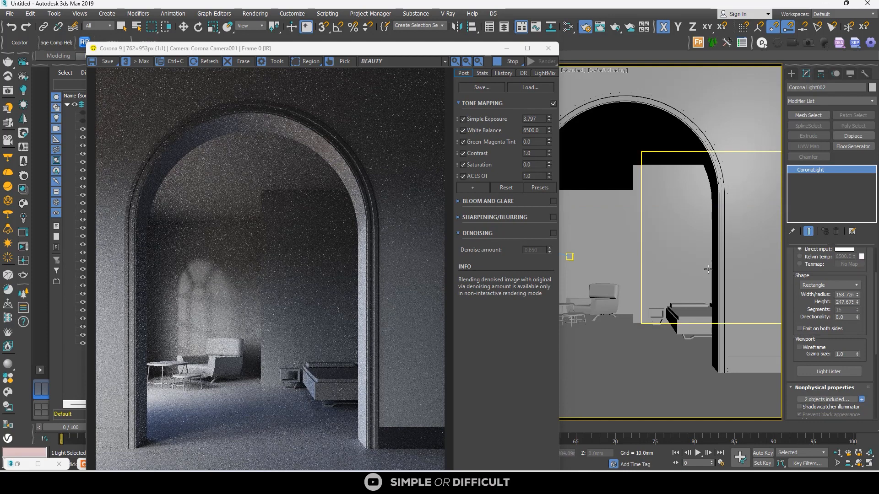
click(761, 364)
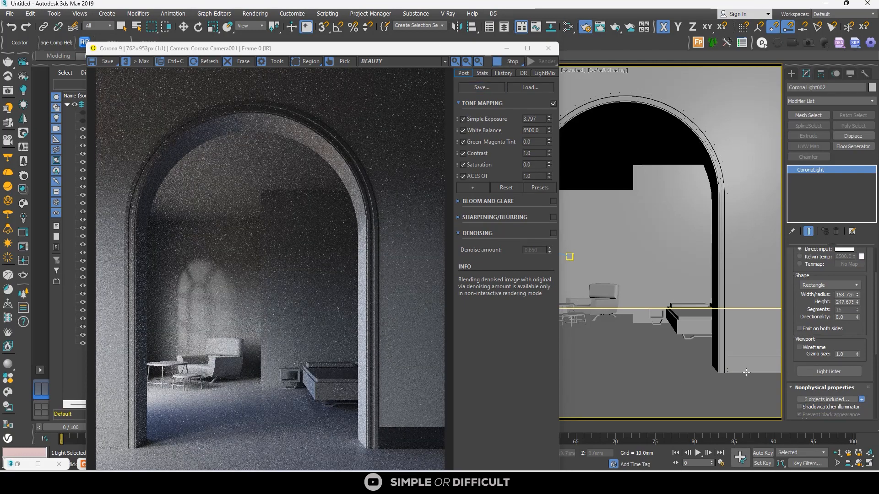
click(502, 61)
click(507, 48)
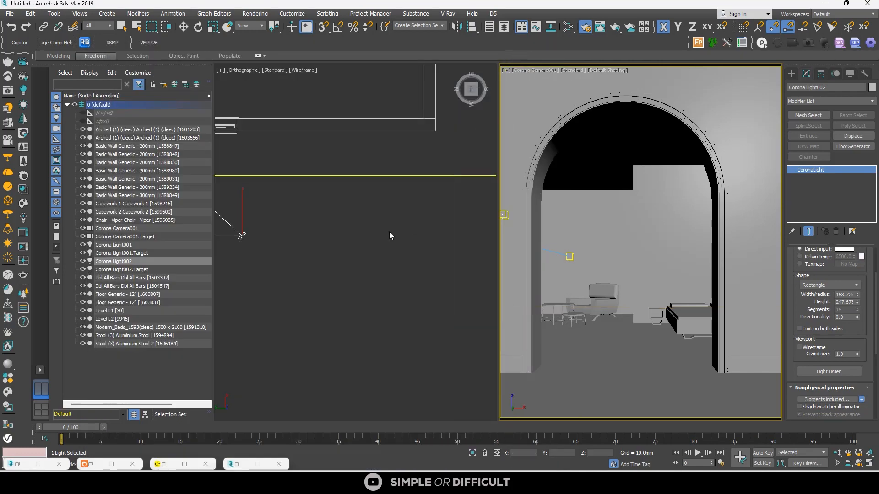
Leave Corona Light002's object picking mode and clear the selection in the plan view.
scroll(347, 240, up, 5)
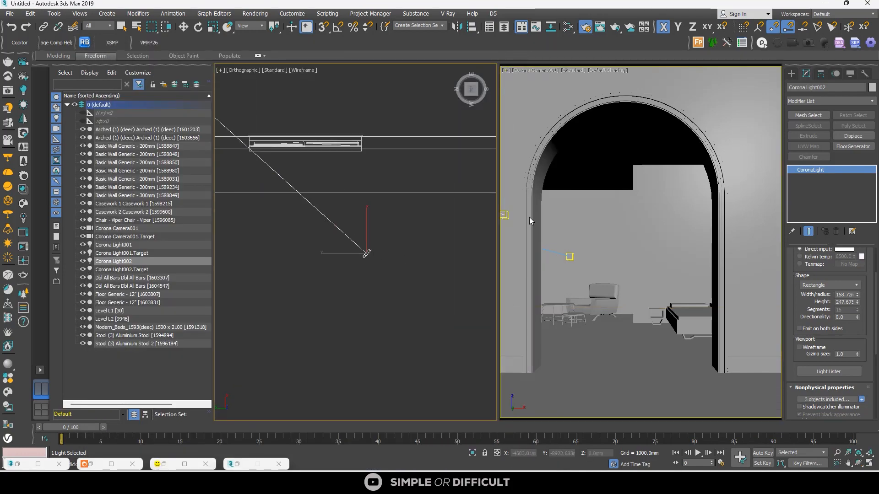
click(791, 74)
key(w)
click(411, 277)
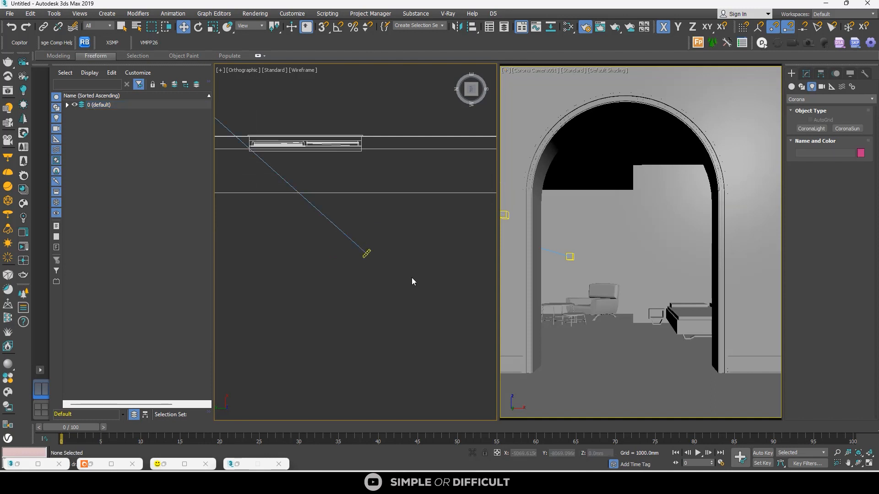
Clone Corona Light002 with its target as one independent copy named Corona Light003 and place it inside the front room near the camera.
click(365, 254)
scroll(332, 231, down, 2)
middle_drag(314, 230, 348, 307)
scroll(342, 248, down, 5)
click(340, 329)
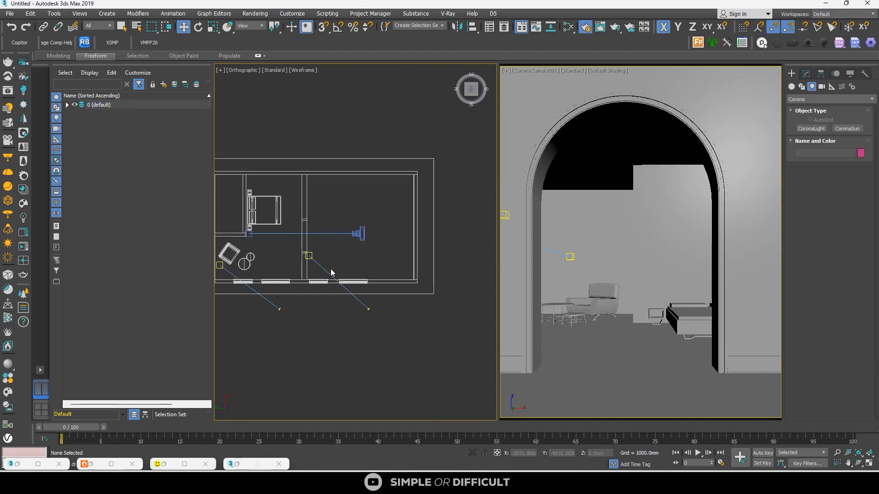
click(342, 284)
shift+drag(333, 267, 331, 219)
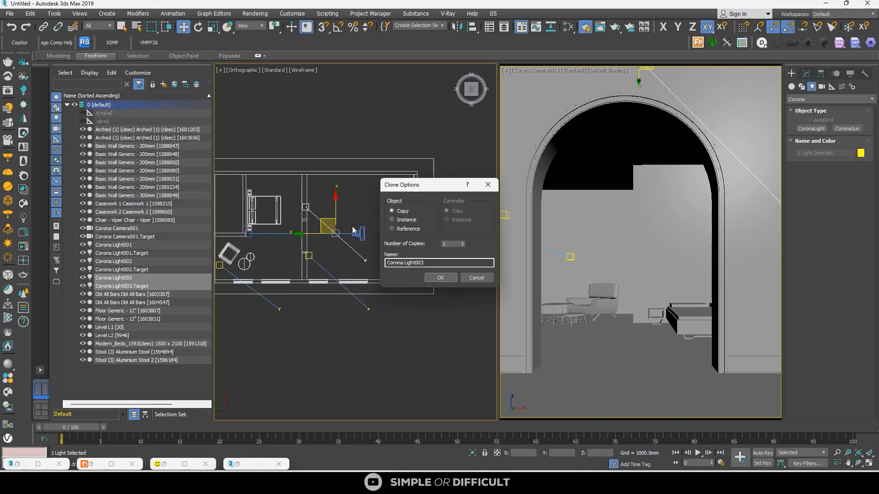
click(446, 276)
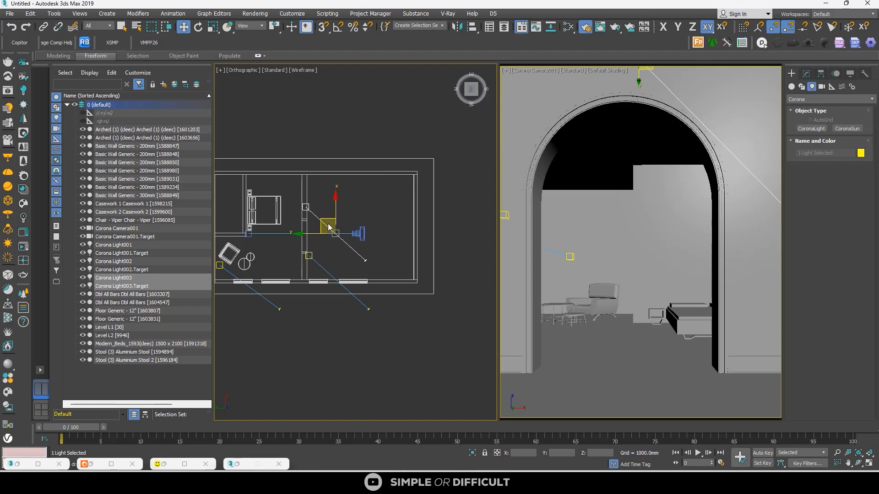
drag(326, 220, 316, 209)
Restore the Corona frame buffer and arrange it beside a maximised plan view showing the copied light.
click(185, 464)
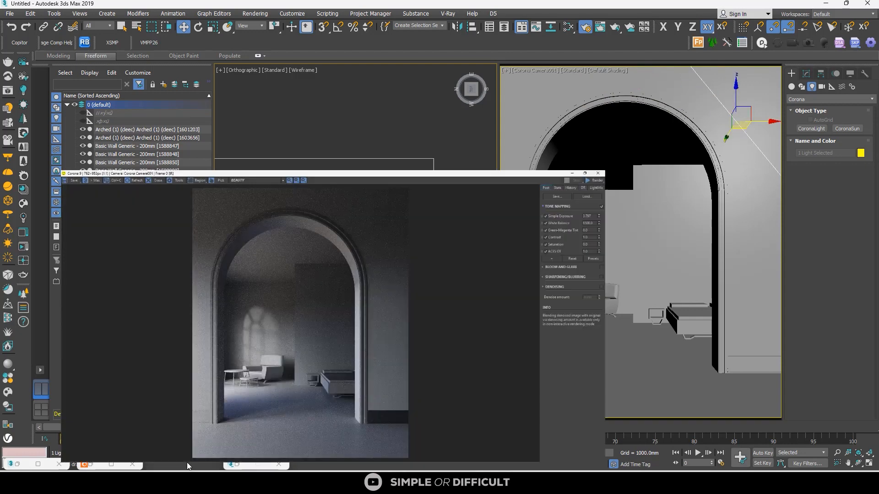
click(844, 4)
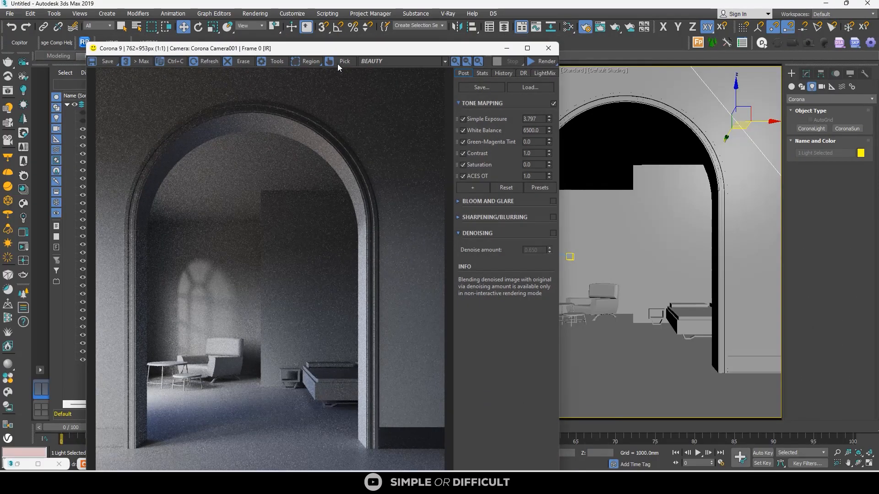
drag(371, 53, 176, 97)
scroll(449, 170, down, 3)
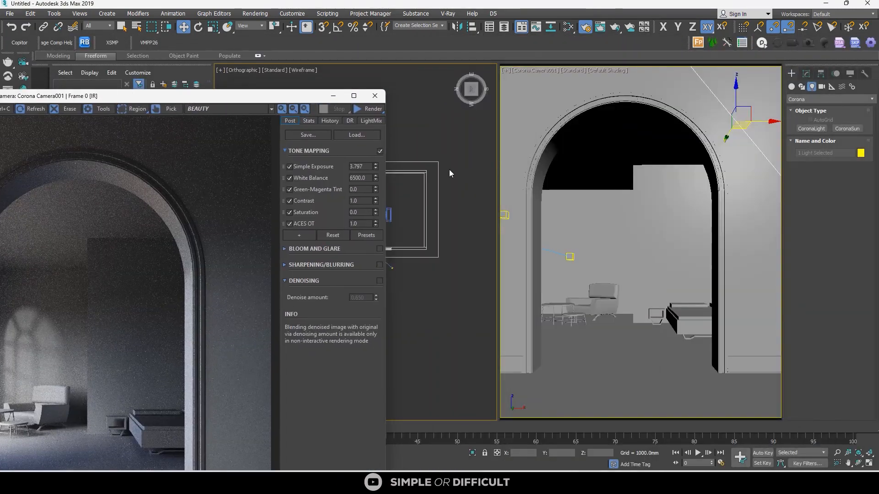
scroll(455, 170, up, 2)
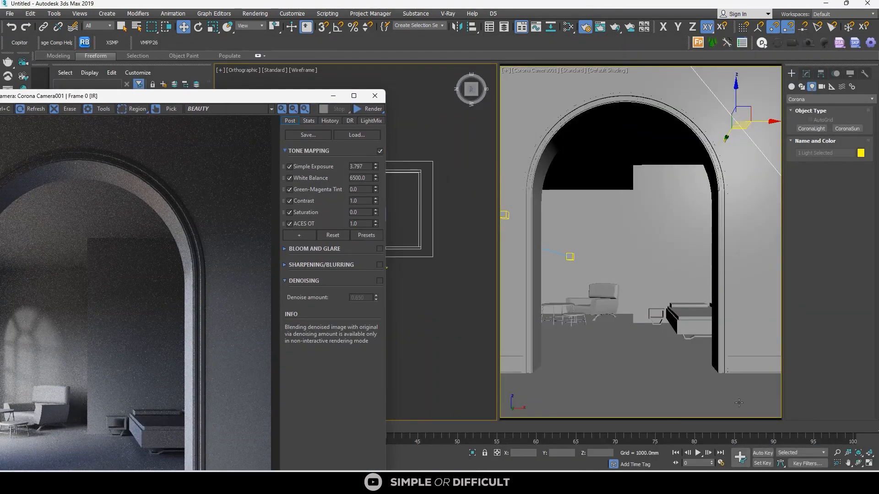
click(444, 243)
click(868, 464)
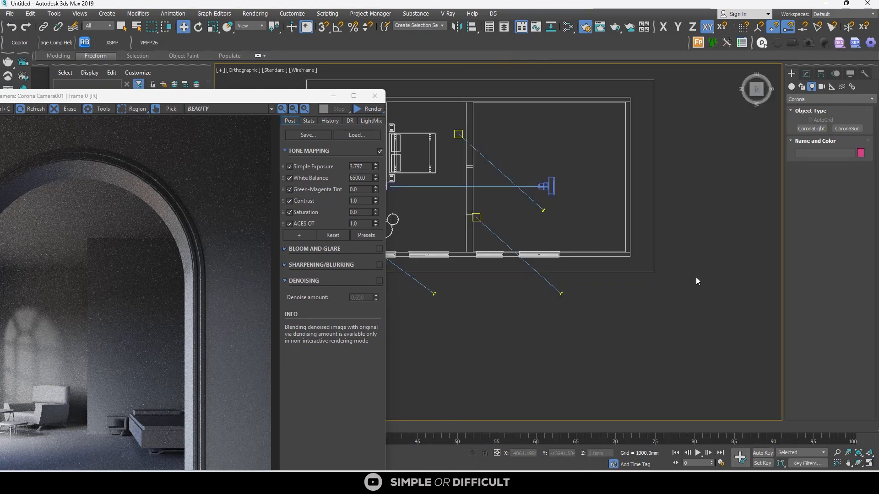
scroll(695, 276, down, 2)
drag(274, 96, 372, 29)
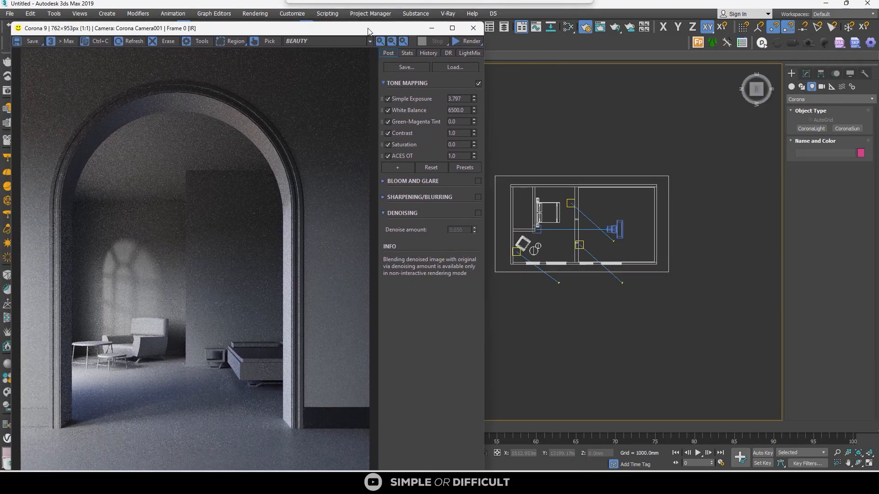
scroll(622, 232, up, 4)
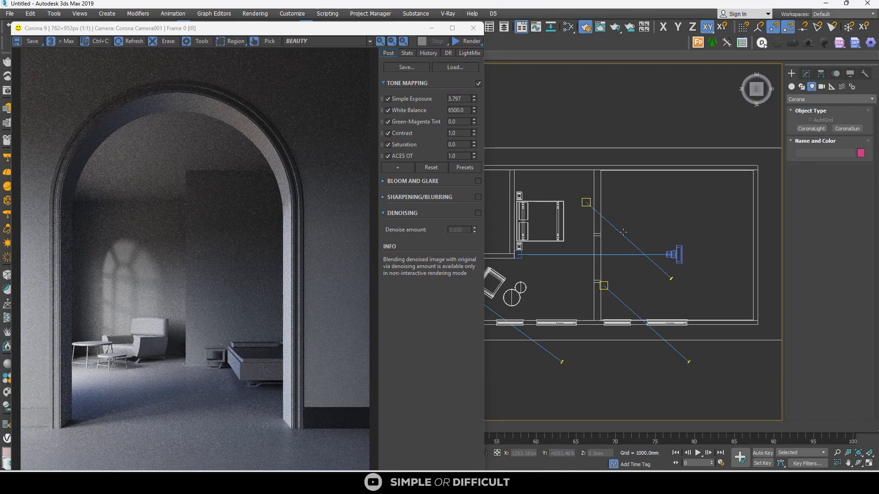
Increase the rectangle width and height of Corona Light003 beside the camera.
click(669, 276)
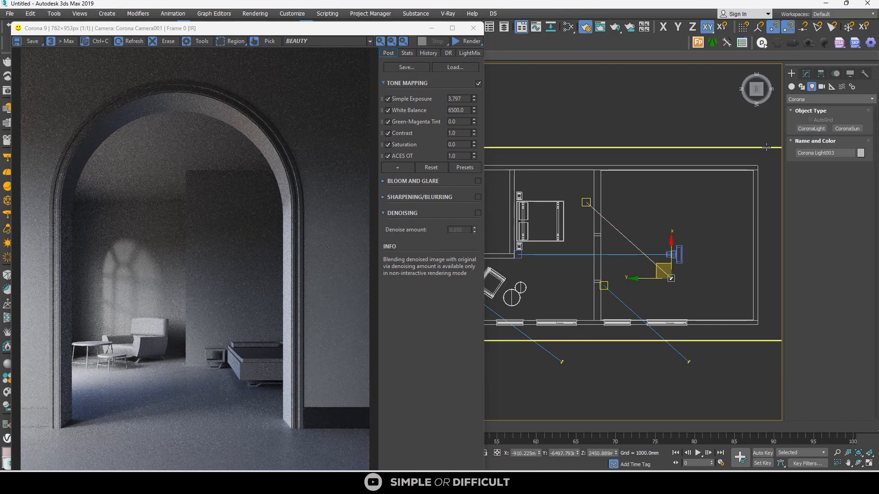
click(807, 73)
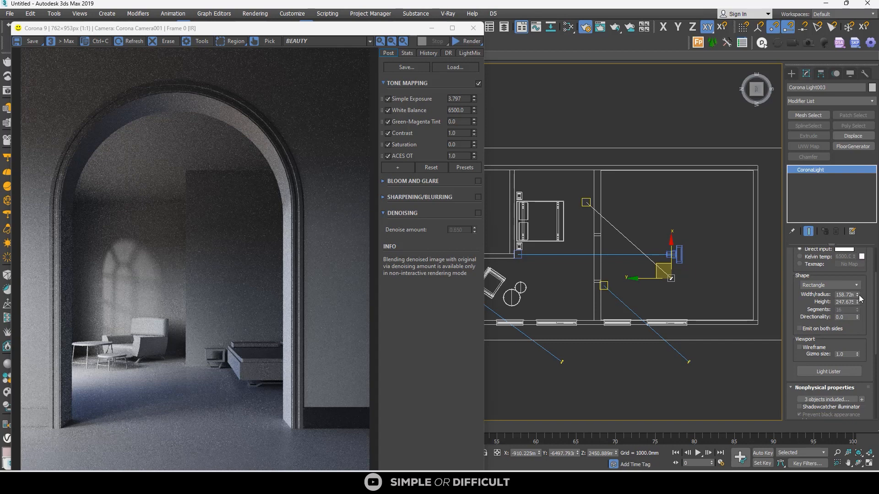
drag(857, 295, 857, 282)
drag(857, 302, 857, 298)
Move Corona Light003 together with its target diagonally in plan, farther from the window wall and closer to the arch wall.
click(671, 270)
click(665, 272)
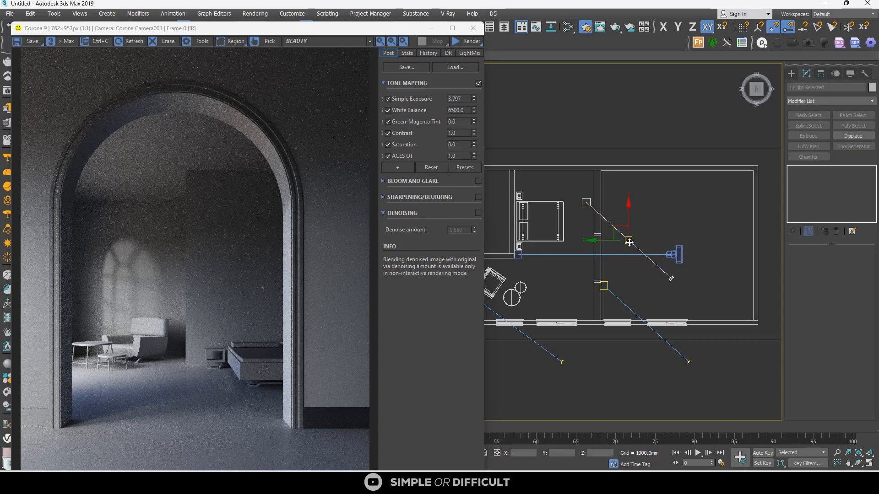
drag(623, 228, 609, 209)
Move only Corona Light003's target onto the arch wall opposite the light and clear the selection.
click(573, 183)
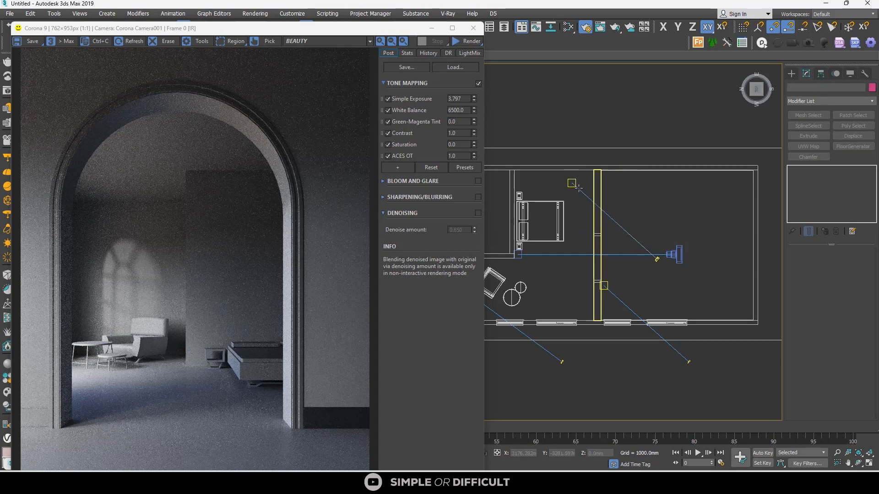
drag(564, 171, 594, 196)
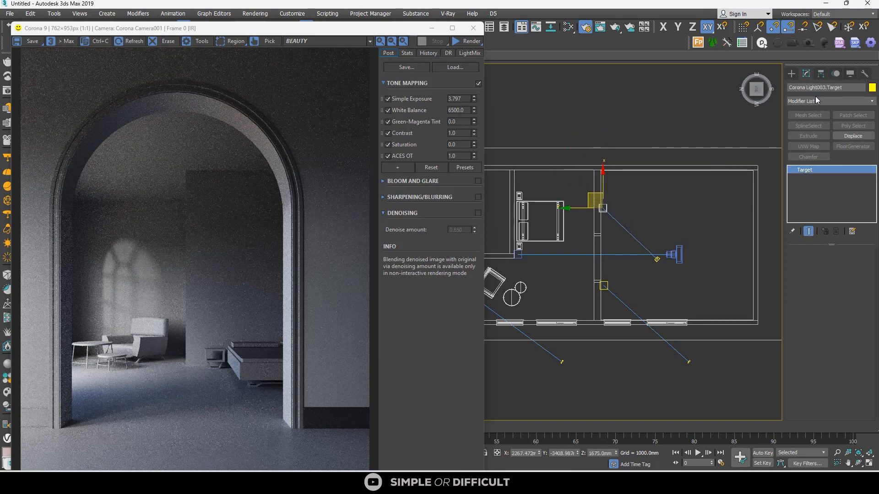
click(796, 73)
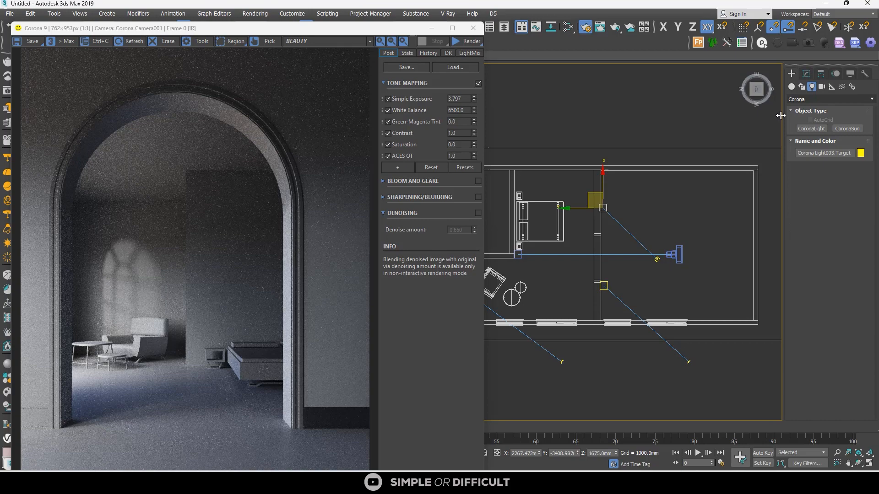
click(664, 224)
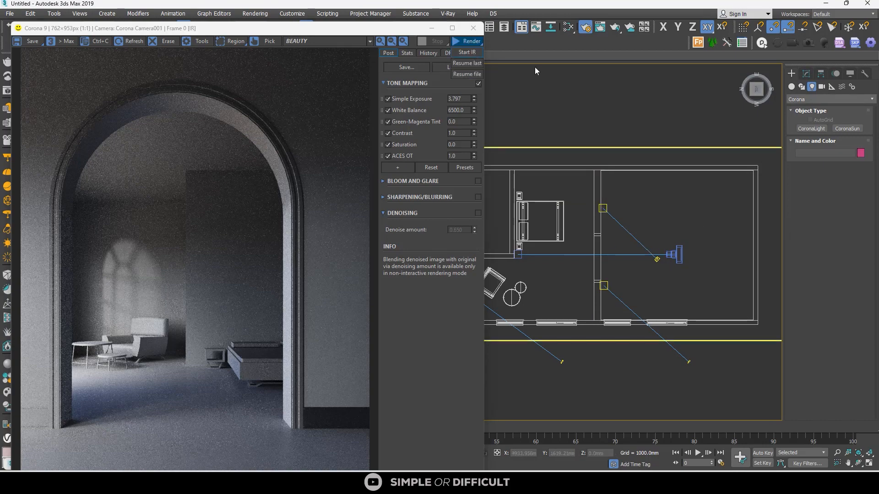
Start the interactive rendering and lower Corona Light003 to a height of about 1721 mm in an elevation view.
click(468, 41)
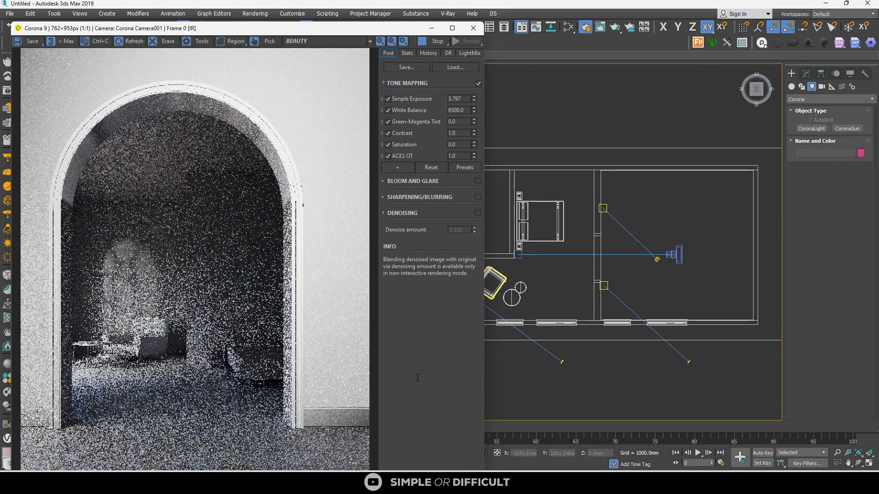
scroll(645, 224, up, 2)
click(666, 267)
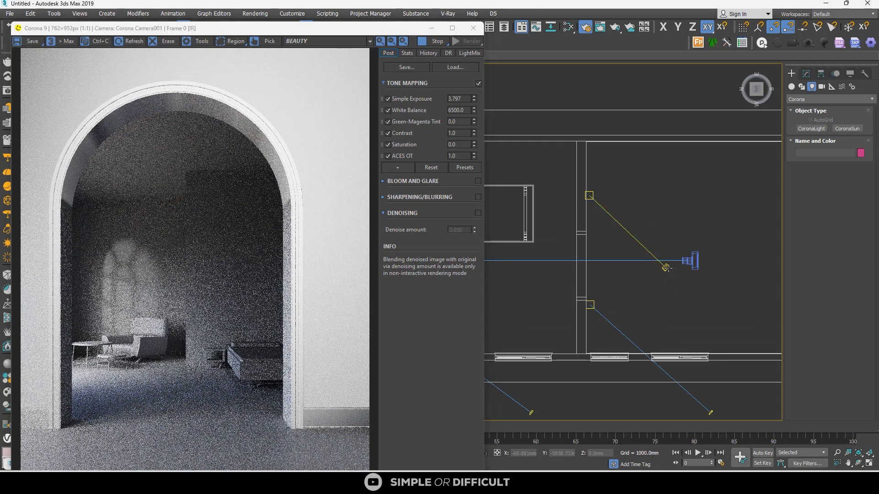
click(758, 99)
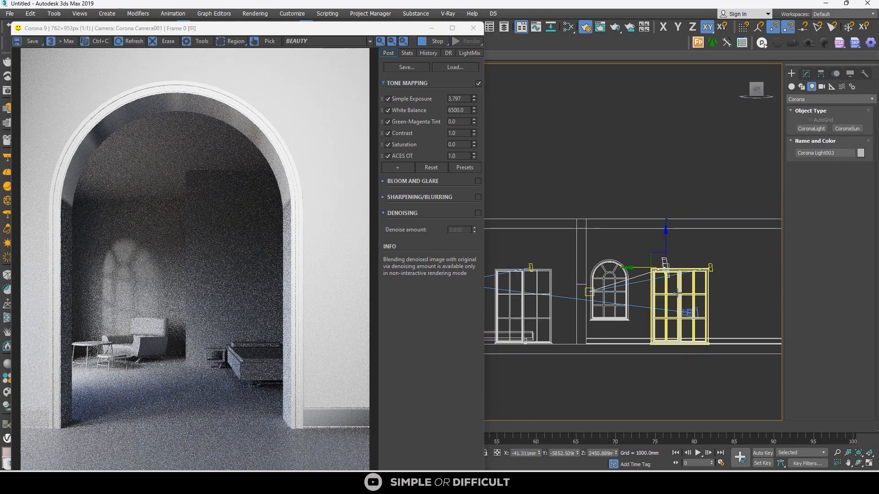
drag(664, 247, 664, 269)
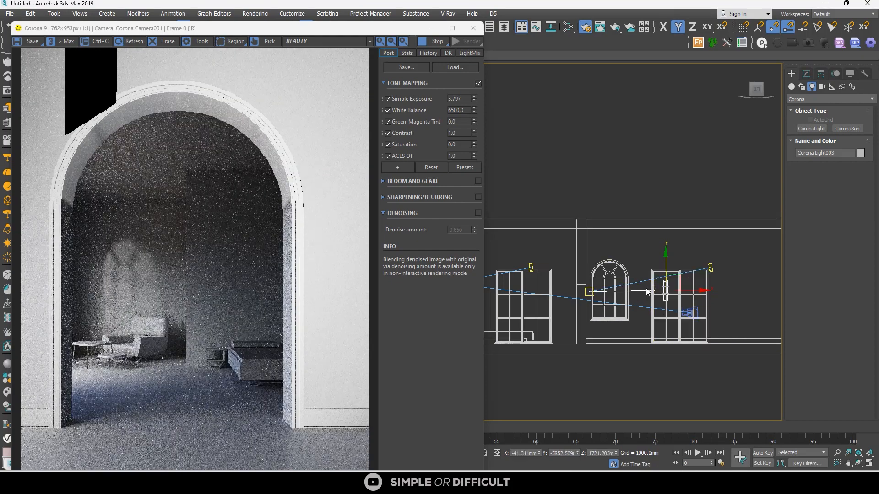
Select Corona Light003 together with its target in the elevation view.
click(637, 281)
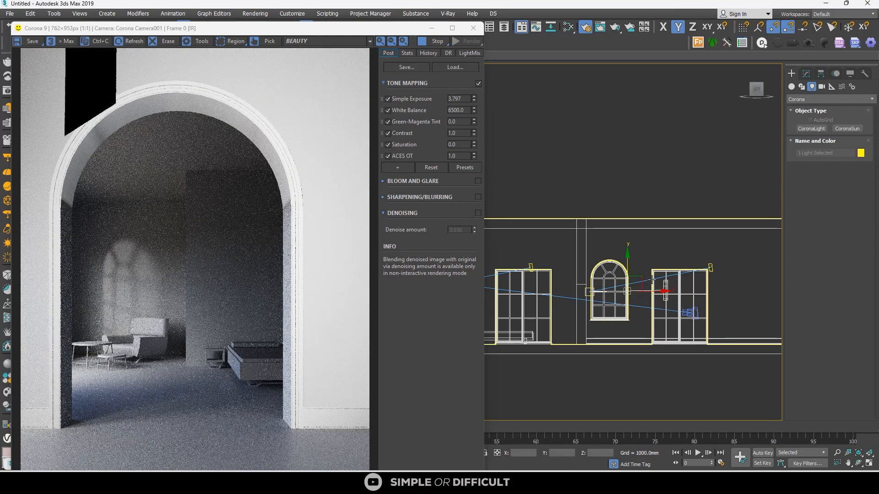
Lower the third Corona light together with its target in the front view, and shift only the light to about X 341 mm in plan.
drag(636, 281, 633, 298)
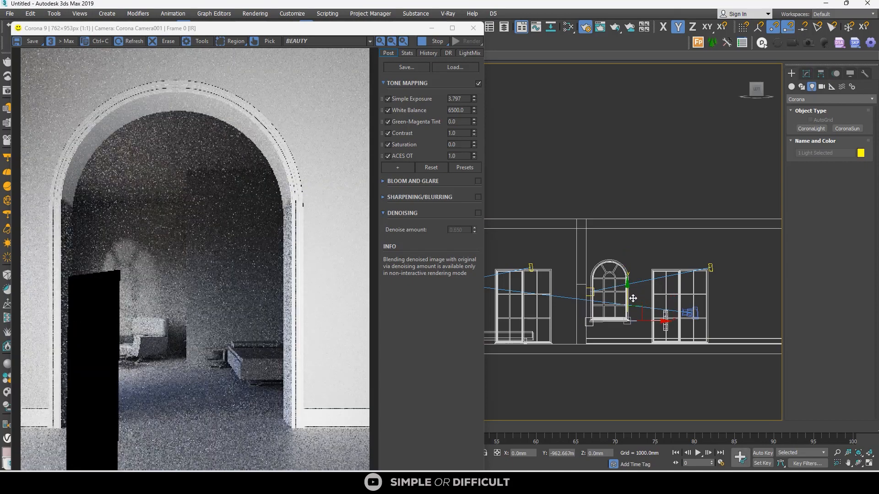
key(t)
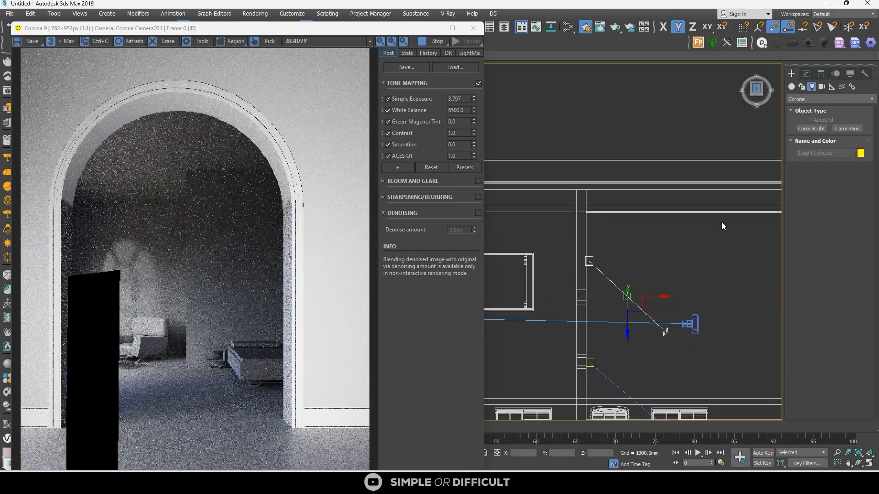
scroll(649, 295, up, 2)
click(658, 300)
click(675, 340)
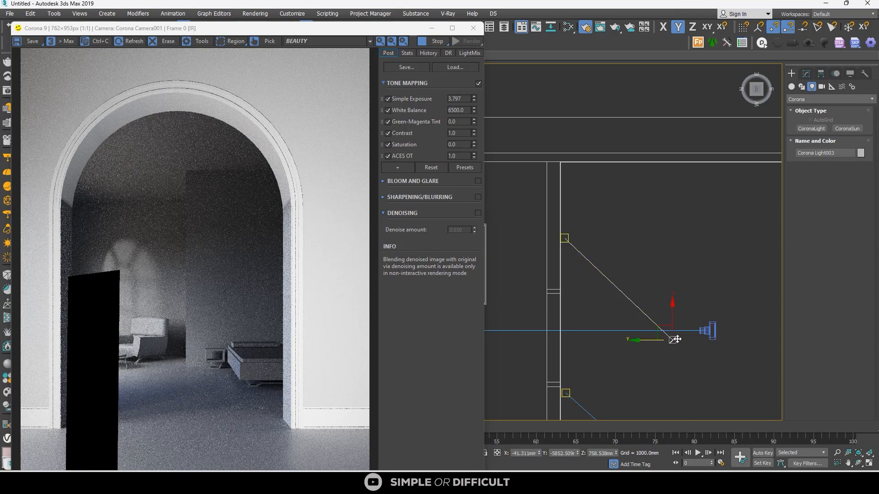
scroll(677, 340, up, 2)
drag(671, 339, 671, 321)
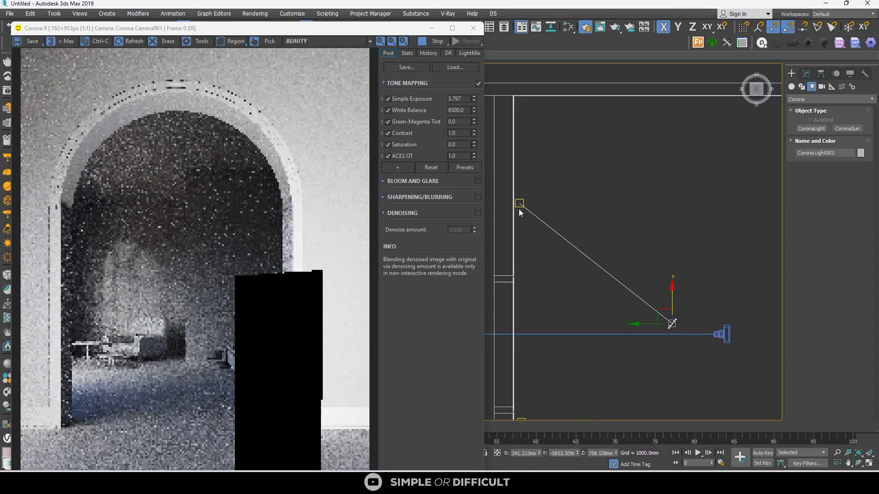
Move the light and its target together along X until the light sits at about -126 mm, and reselect the light.
click(519, 205)
drag(575, 248, 576, 277)
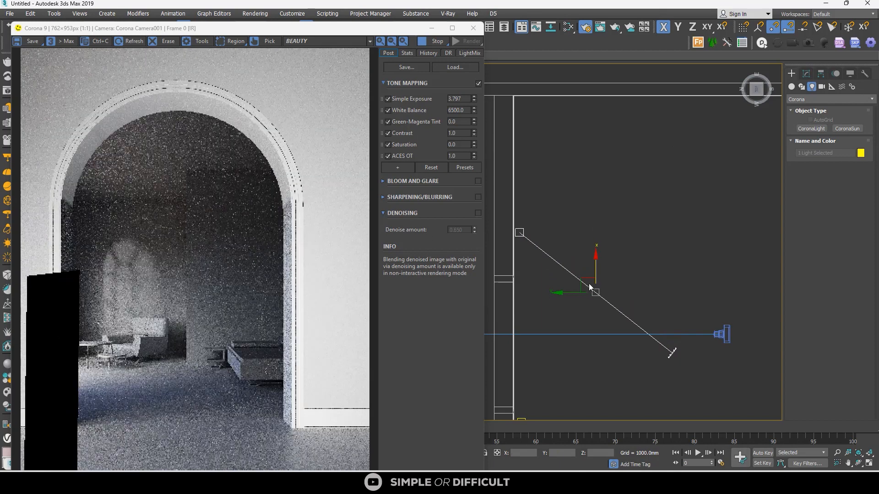
click(673, 353)
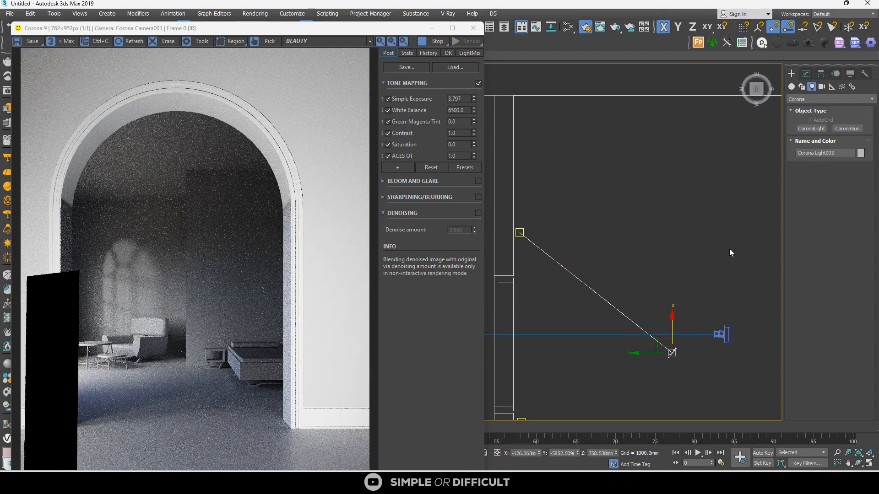
click(692, 370)
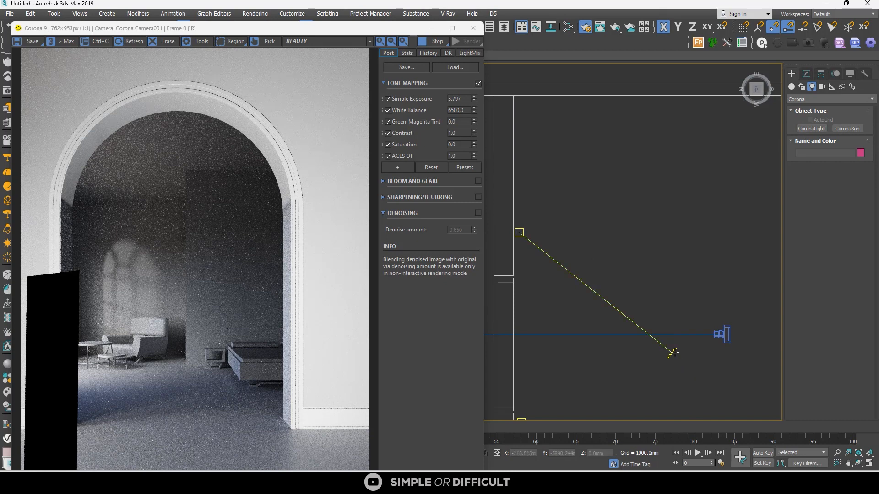
click(672, 353)
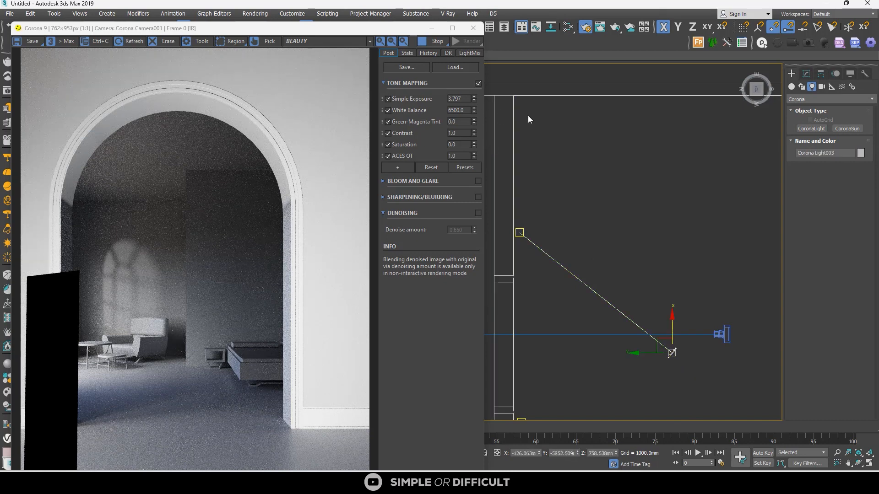
Try an intensity of 5 on the selected light and settle on 3.
click(809, 75)
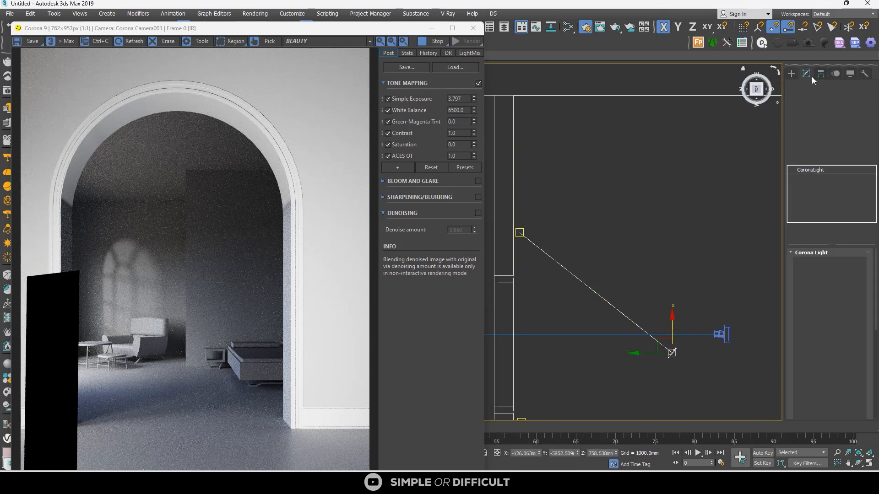
double_click(815, 281)
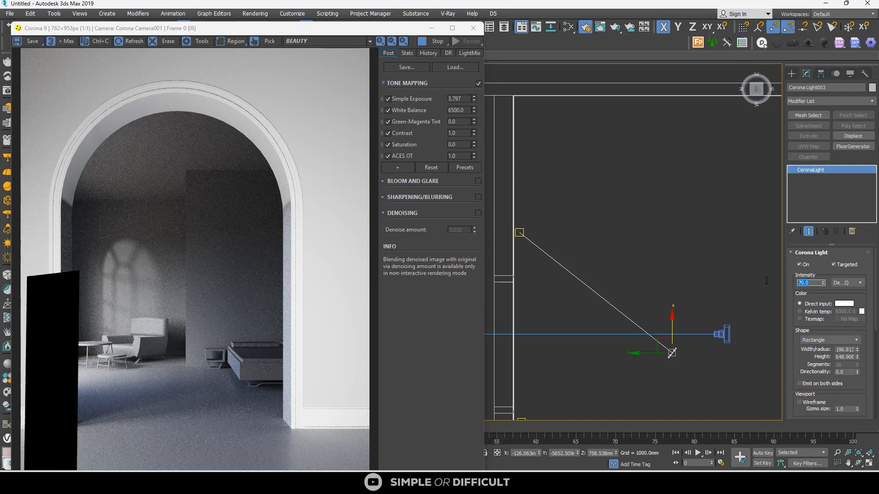
text(5)
key(Return)
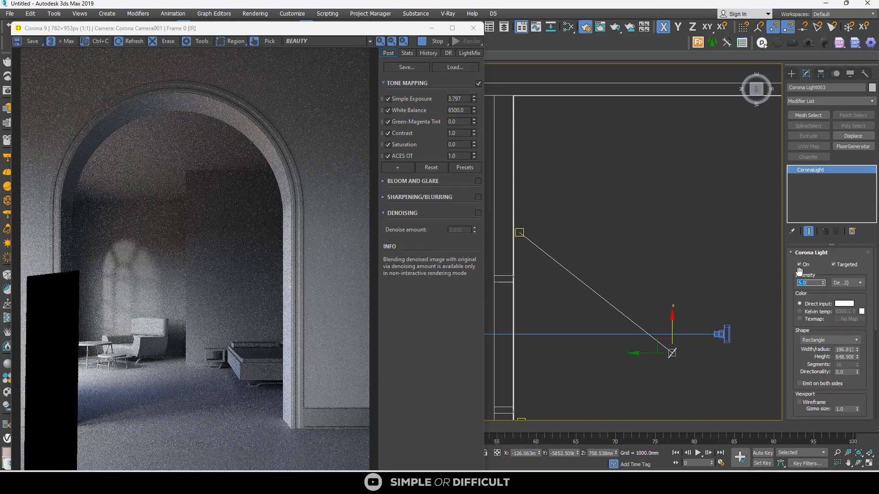
key(Return)
Bring the light closer to the arch wall in plan, at about X 387 mm and Y -5250 mm, keeping its target in place.
scroll(648, 314, down, 2)
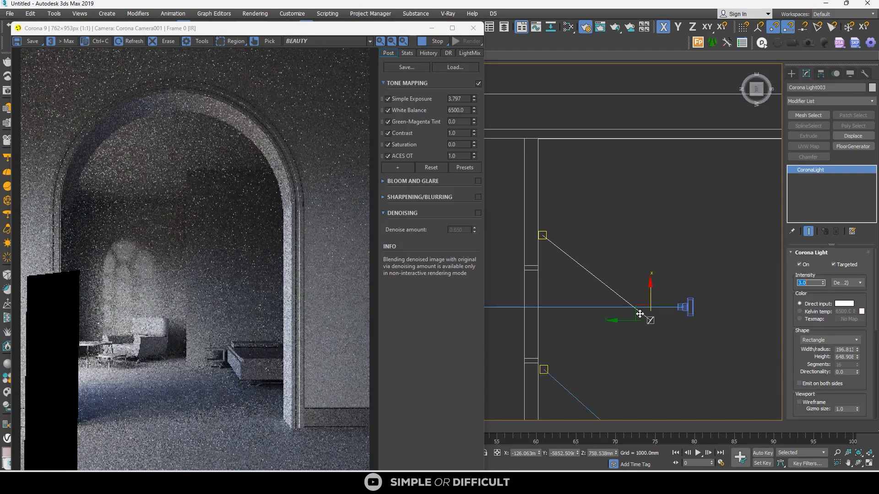
drag(646, 314, 612, 280)
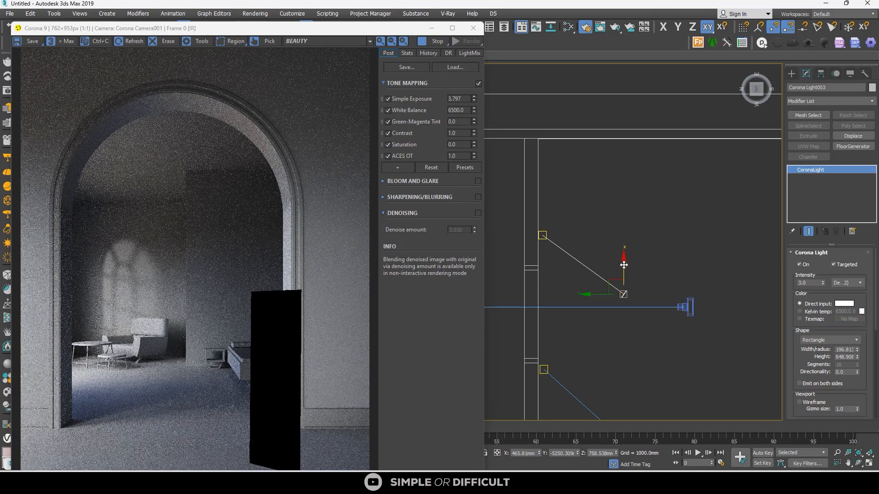
drag(623, 264, 593, 286)
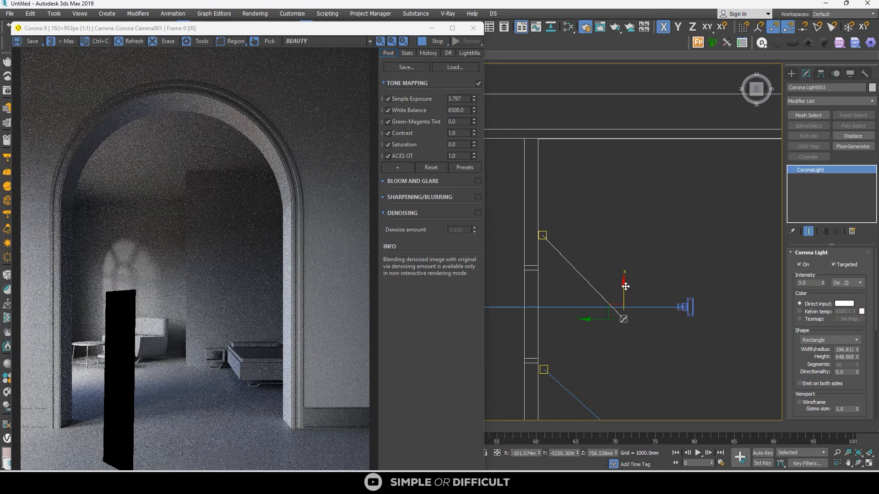
drag(628, 291, 628, 265)
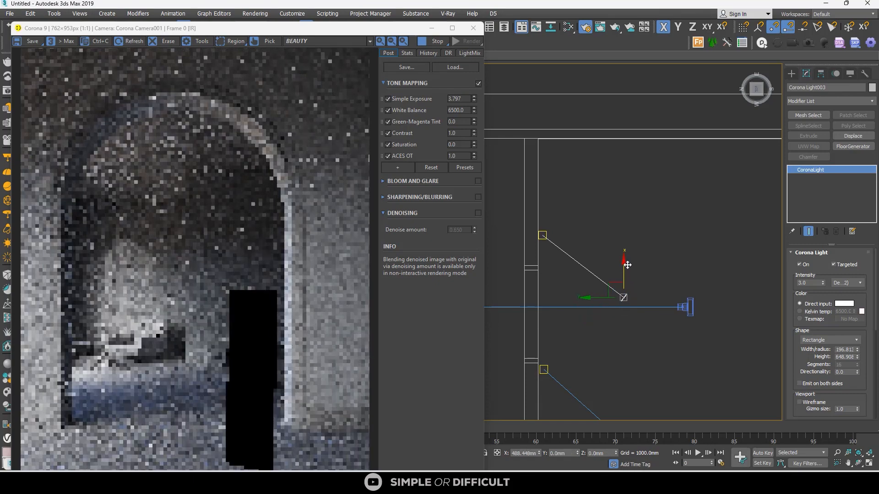
Lower the light to a height of about 615 mm in the front view.
scroll(623, 201, down, 3)
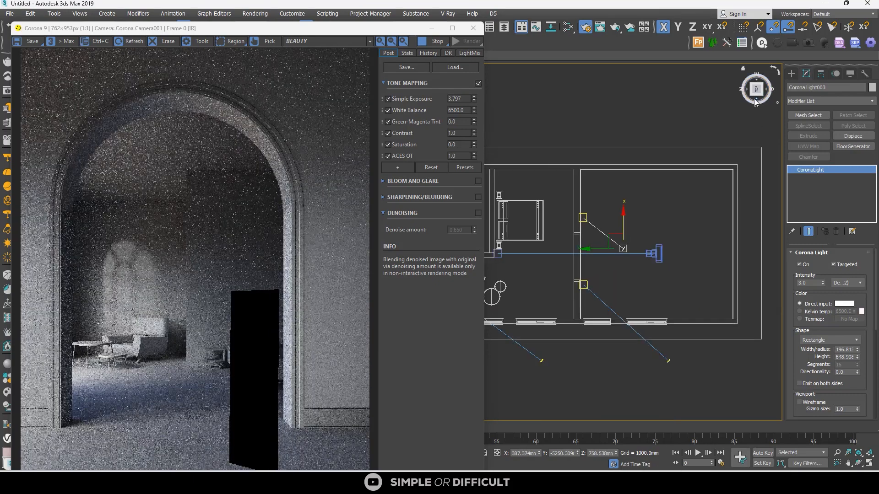
click(757, 99)
drag(623, 222, 624, 229)
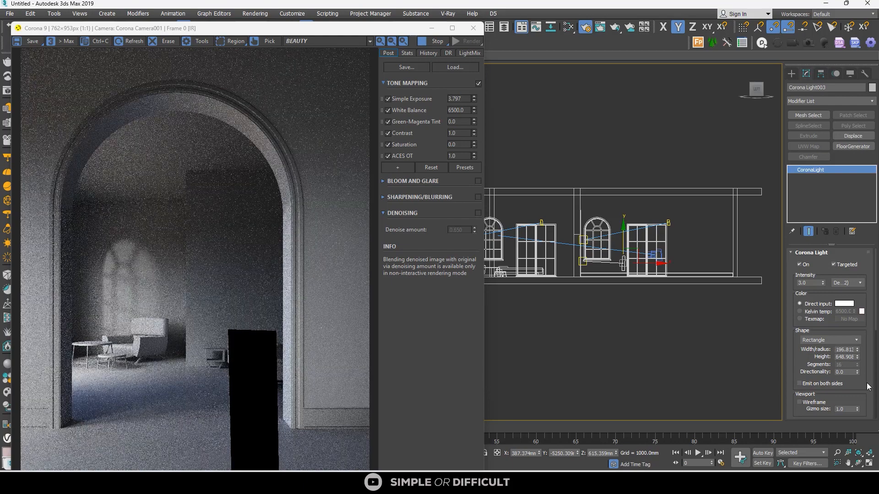
Make the light invisible directly, in reflections and in refractions, and stop it from occluding other lights.
scroll(865, 389, down, 5)
scroll(865, 389, down, 1)
click(820, 374)
click(826, 381)
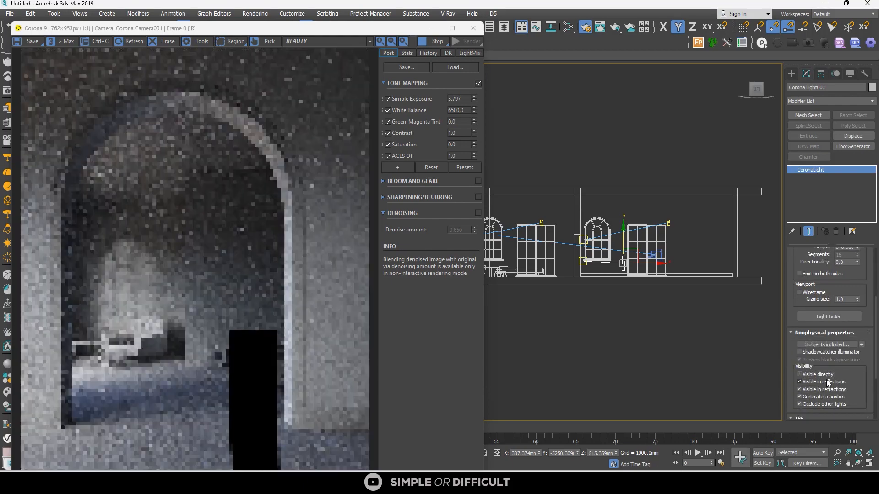
click(813, 388)
click(814, 404)
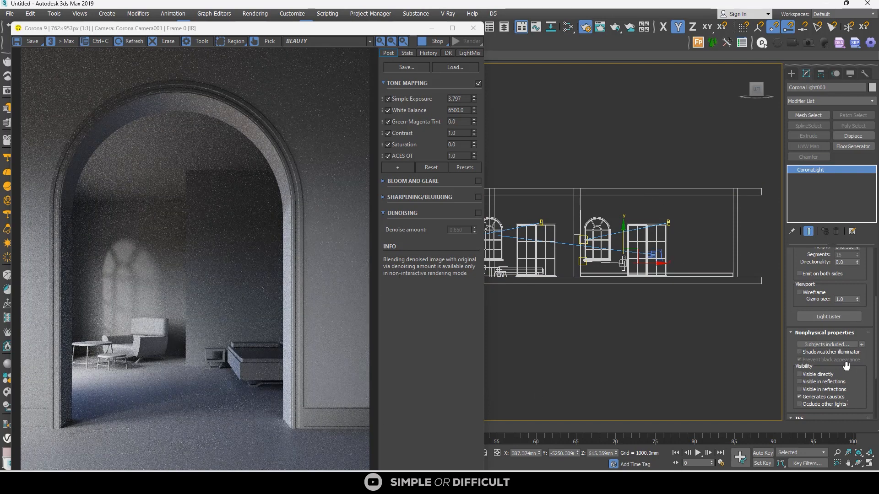
Remove the 300 mm Basic Wall, Casework 1 and Casework 2 from the light's include list and accept the empty list.
scroll(860, 381, down, 3)
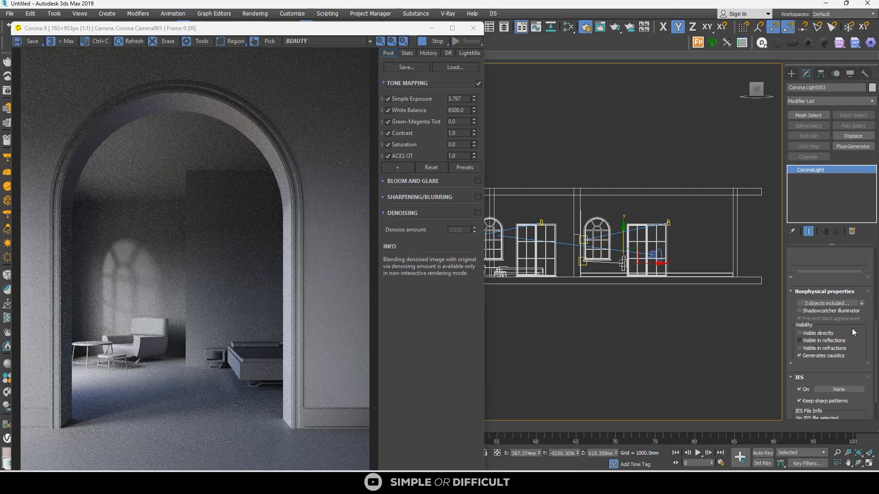
scroll(853, 332, up, 1)
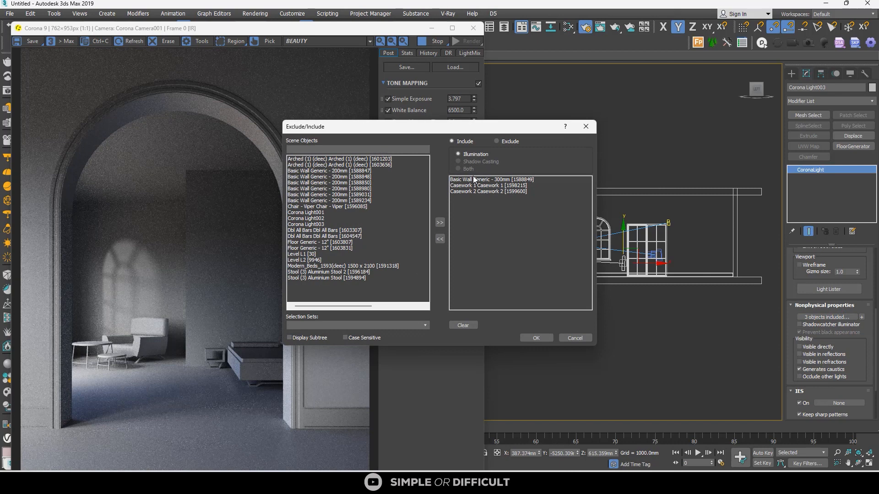
click(474, 181)
click(440, 238)
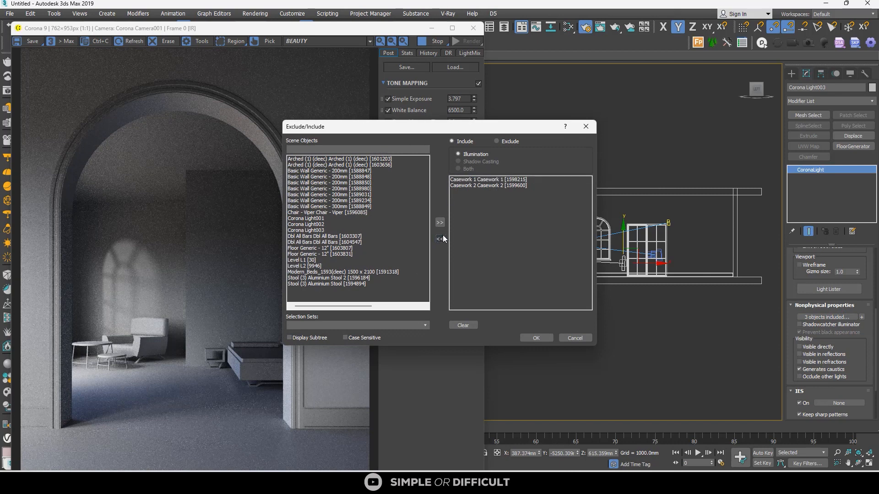
click(479, 186)
click(440, 238)
click(468, 180)
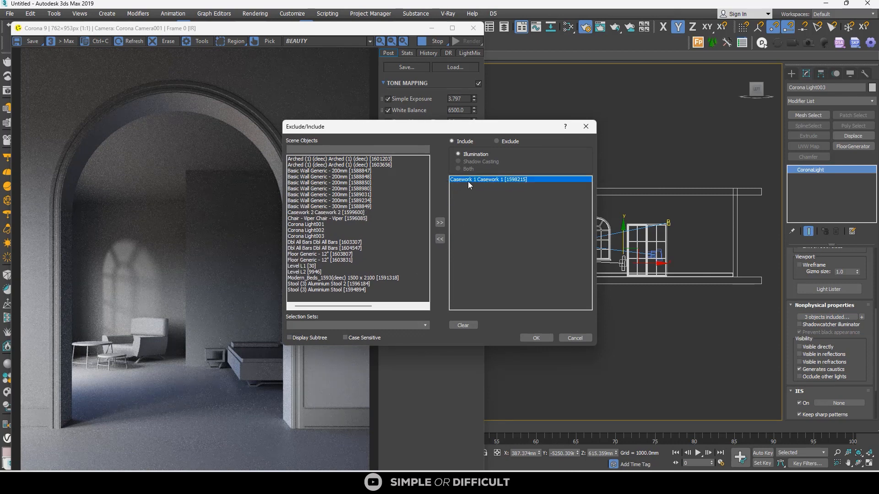
click(441, 239)
click(536, 338)
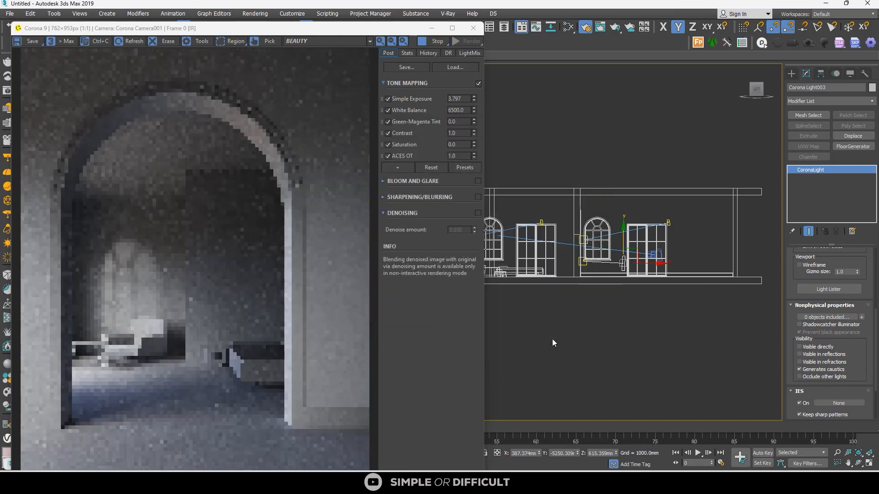
Add the skirting board of the arch wall to the light's included objects by picking it in the scene, and check it in the render.
click(862, 317)
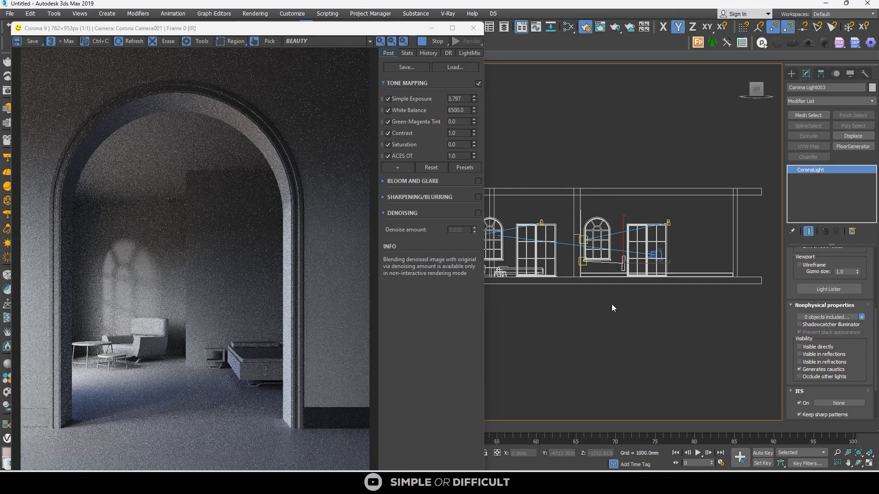
alt+middle_drag(612, 305, 583, 283)
scroll(584, 284, up, 5)
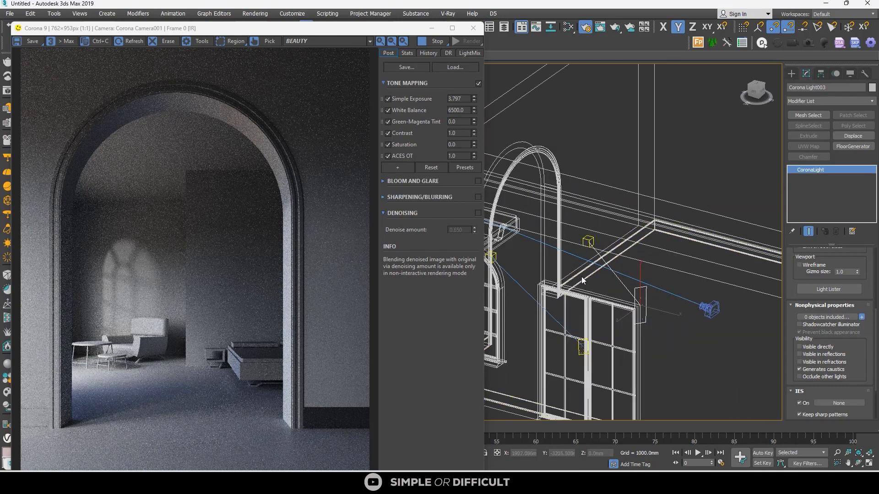
click(582, 280)
scroll(329, 426, up, 2)
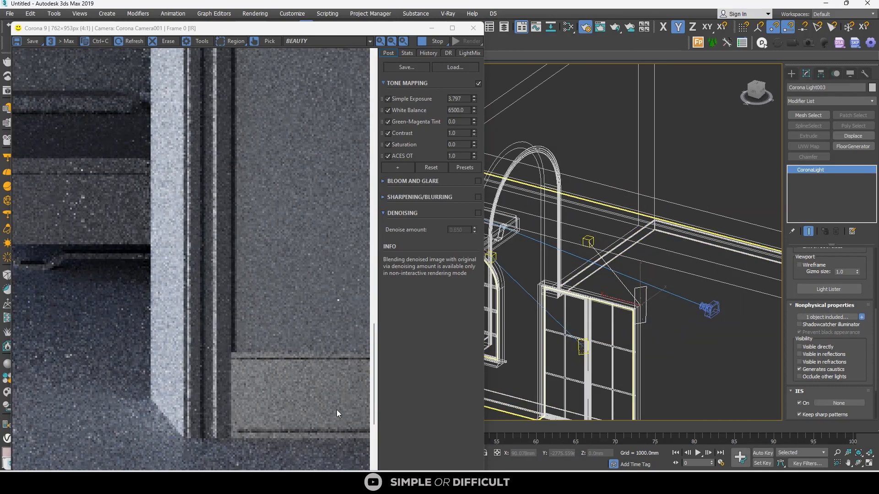
scroll(265, 320, down, 2)
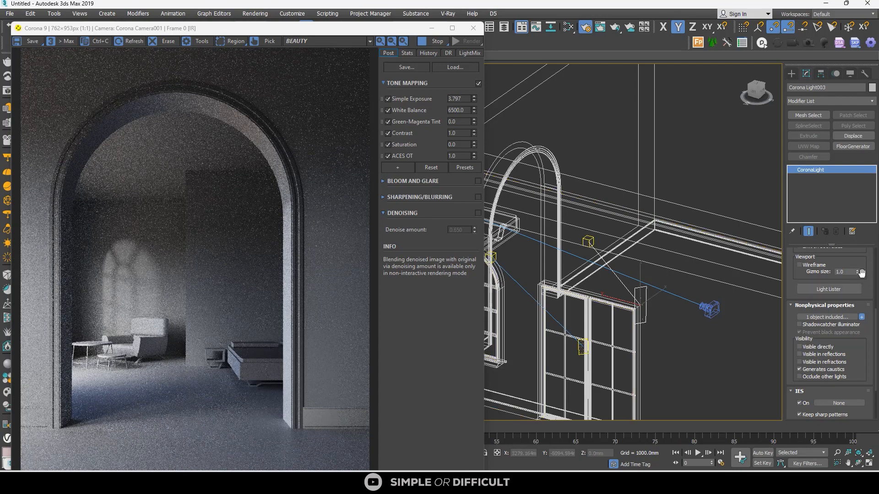
Set the light's intensity to 2 and examine the skirting board beside the arch in the render.
scroll(852, 276, up, 3)
scroll(851, 276, up, 3)
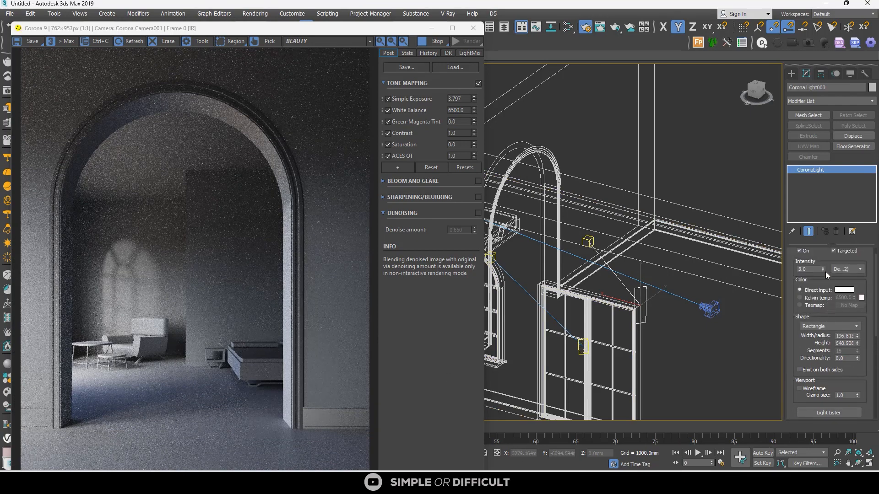
text(2)
key(Return)
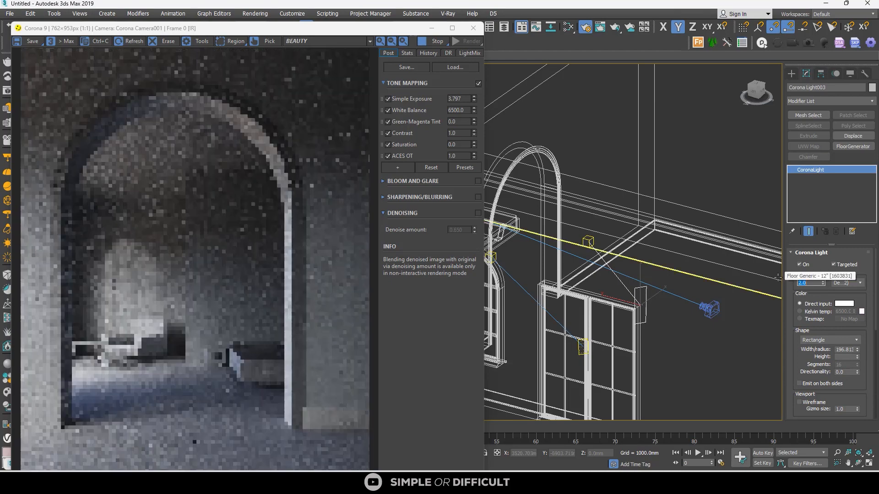
scroll(353, 416, up, 3)
middle_drag(354, 416, 281, 232)
scroll(281, 233, down, 2)
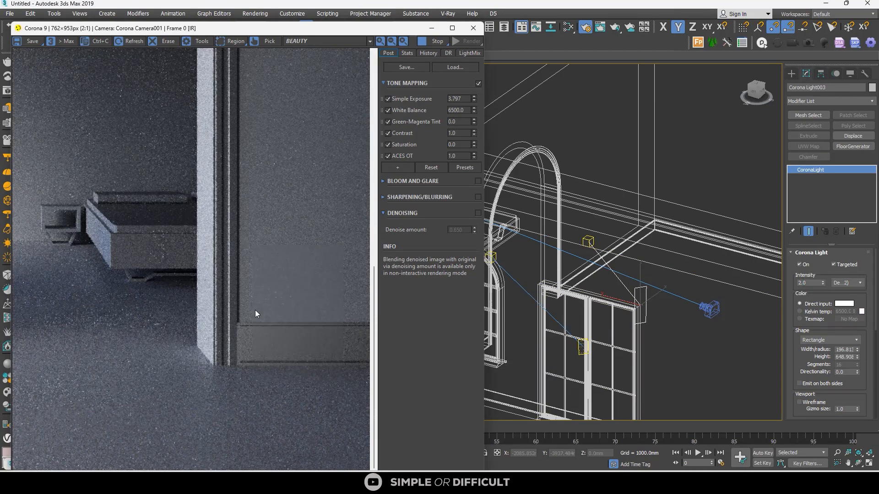
scroll(263, 314, down, 1)
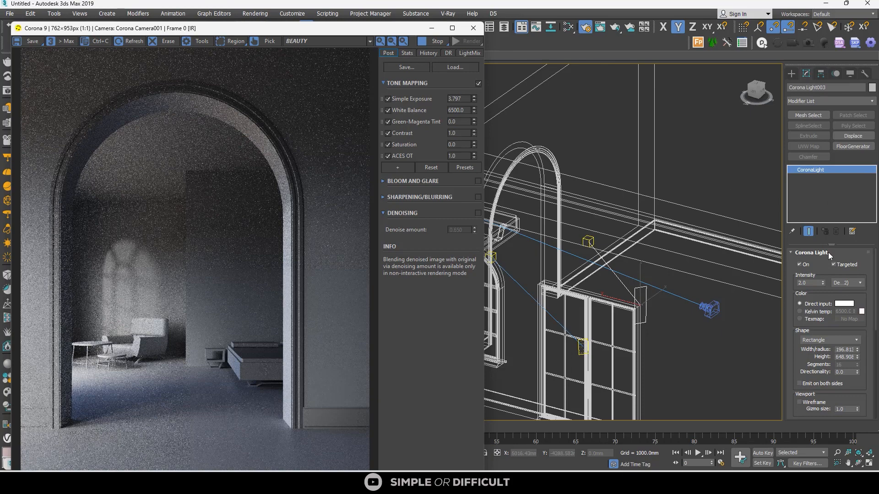
Set the light's intensity to 1.5 and return the viewport to the top view.
drag(810, 283, 791, 287)
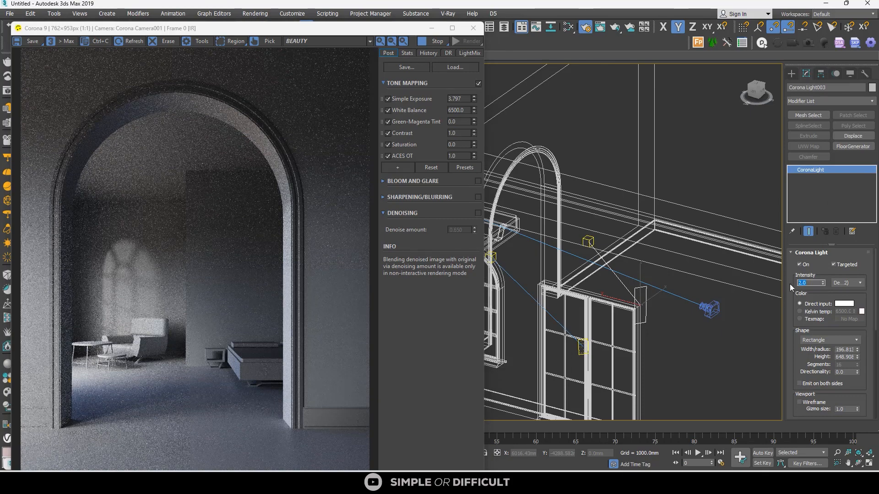
text(1.5)
key(Return)
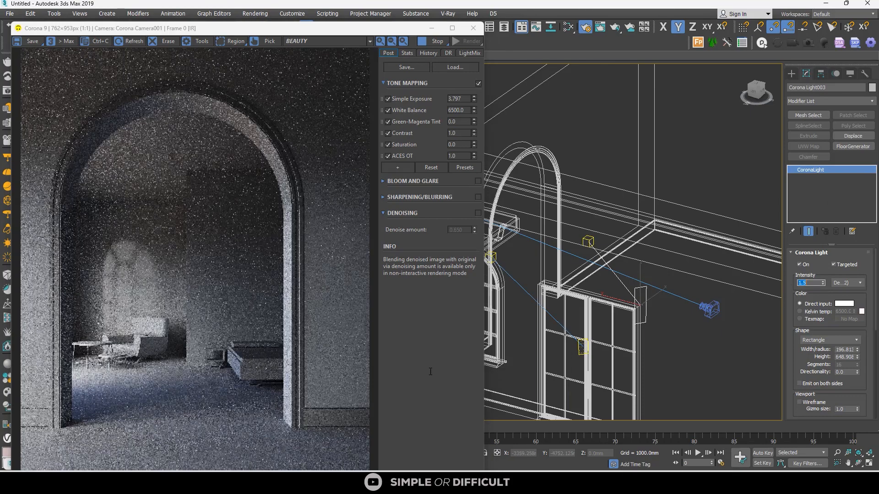
click(756, 83)
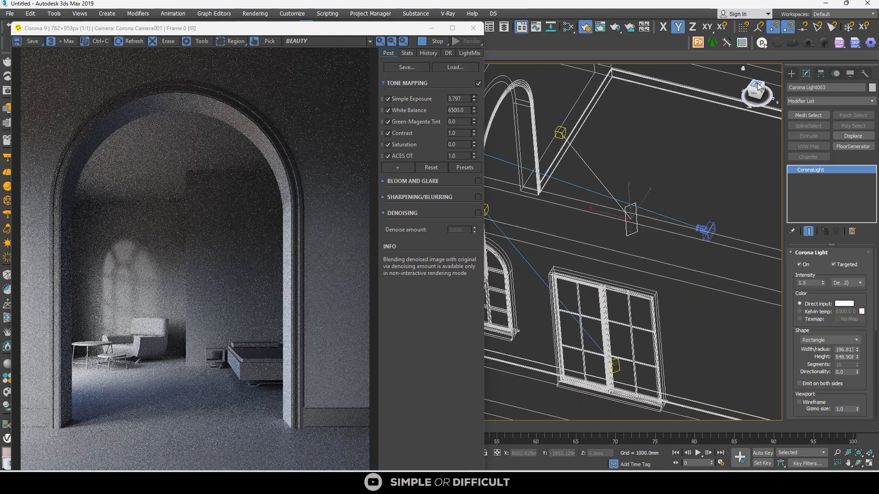
Set the intensity of the selected Corona light near the camera to 3.
middle_drag(624, 145, 628, 227)
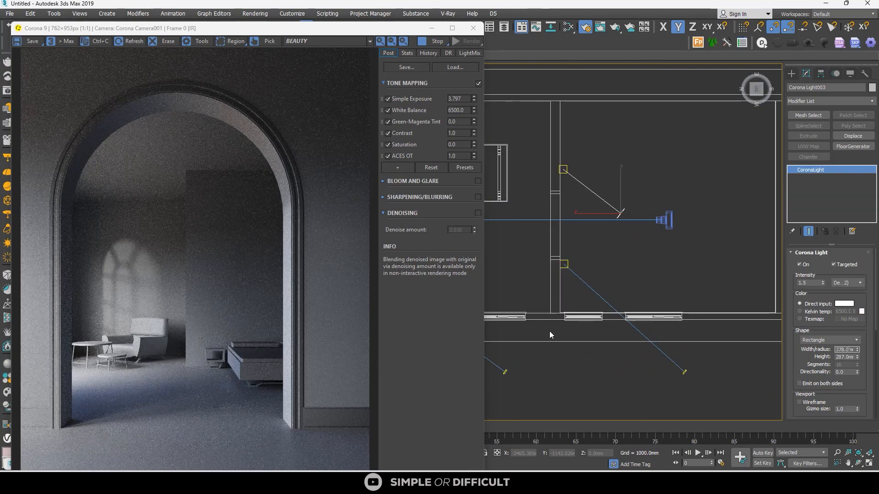
double_click(810, 283)
text(3)
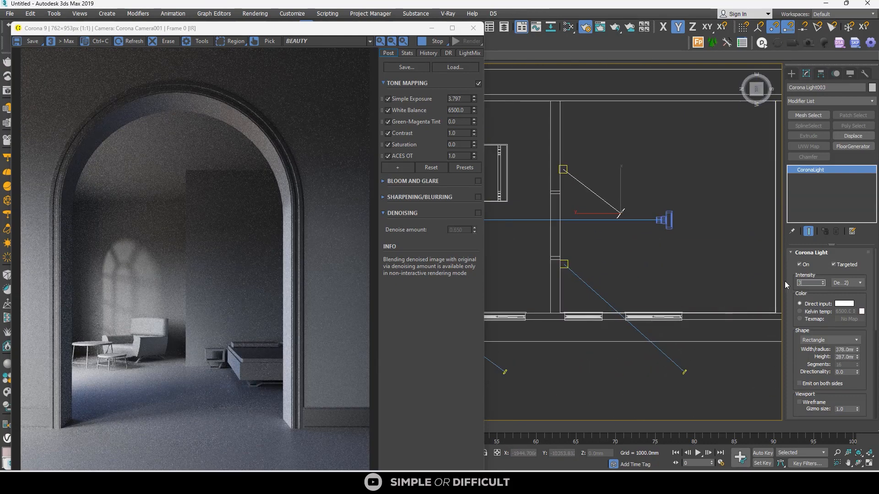
key(Return)
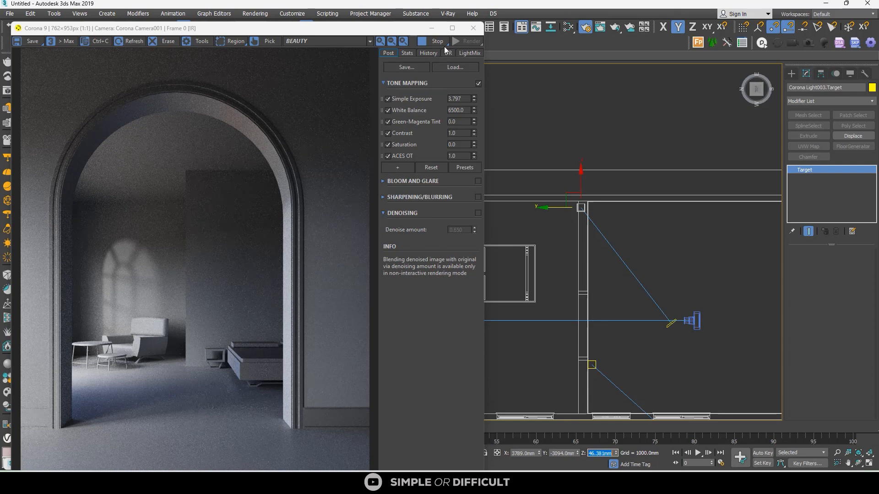
Draw a rectangle spline snapped to the building slab's outer corners in the top view, about 15700 mm long and 8700 mm wide.
click(431, 28)
scroll(403, 170, down, 10)
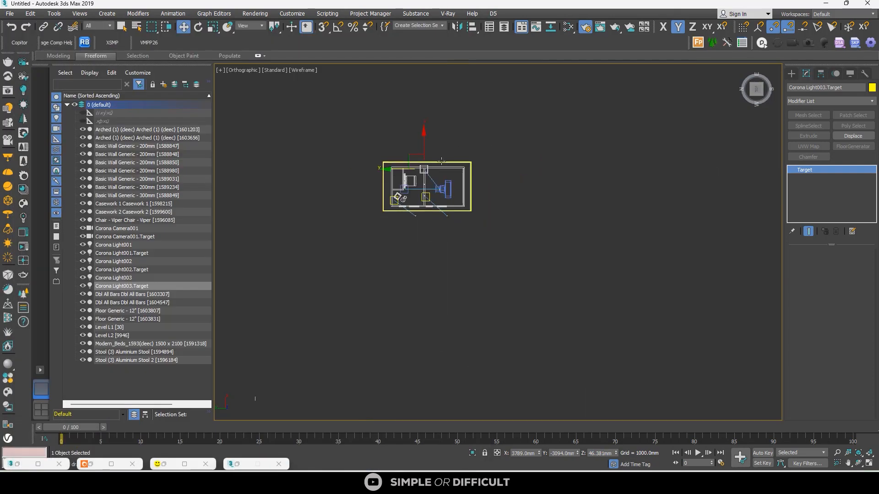
click(492, 145)
click(792, 74)
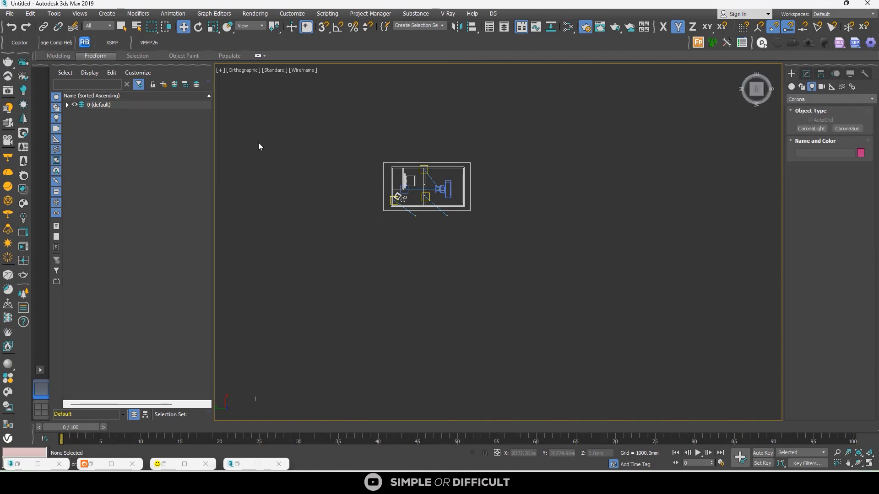
click(801, 87)
click(846, 136)
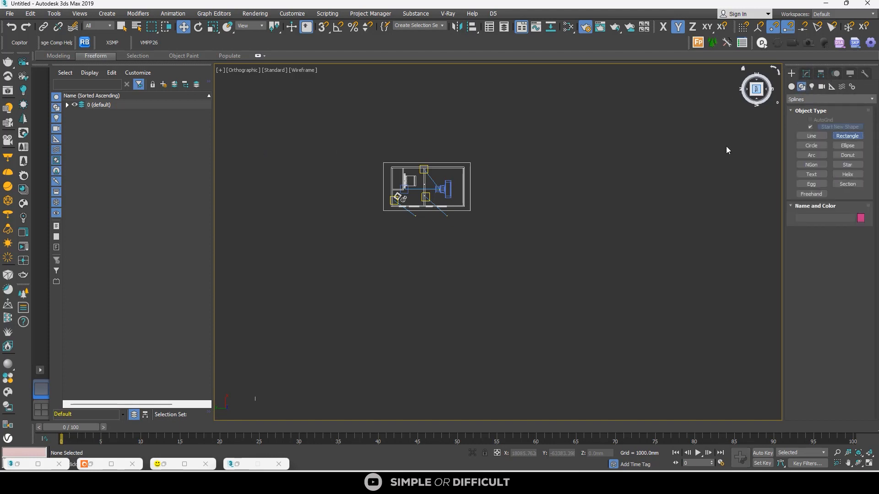
scroll(449, 153, up, 5)
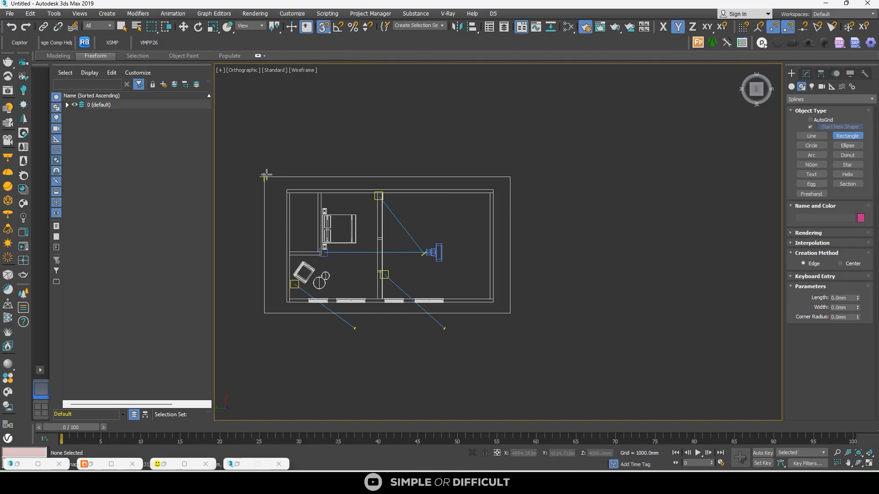
drag(264, 177, 511, 313)
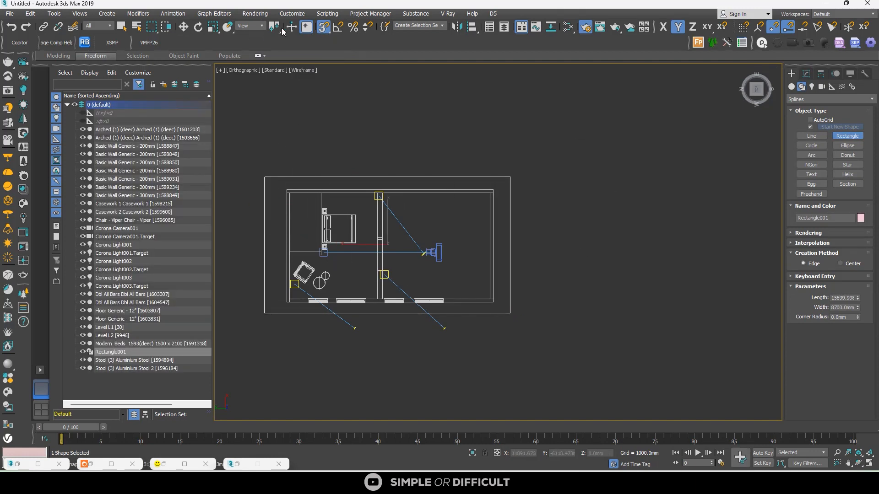
click(183, 27)
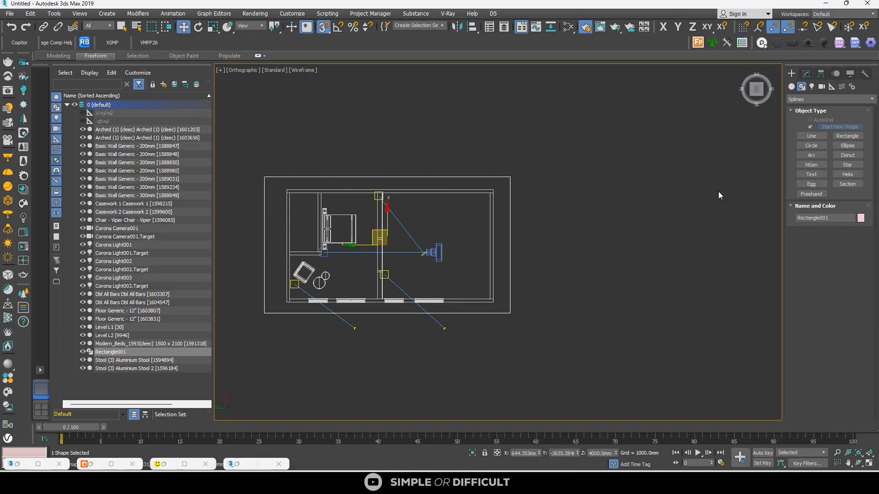
Apply the FloorGenerator modifier to the rectangle and choose the Herringbone floor pattern.
click(807, 73)
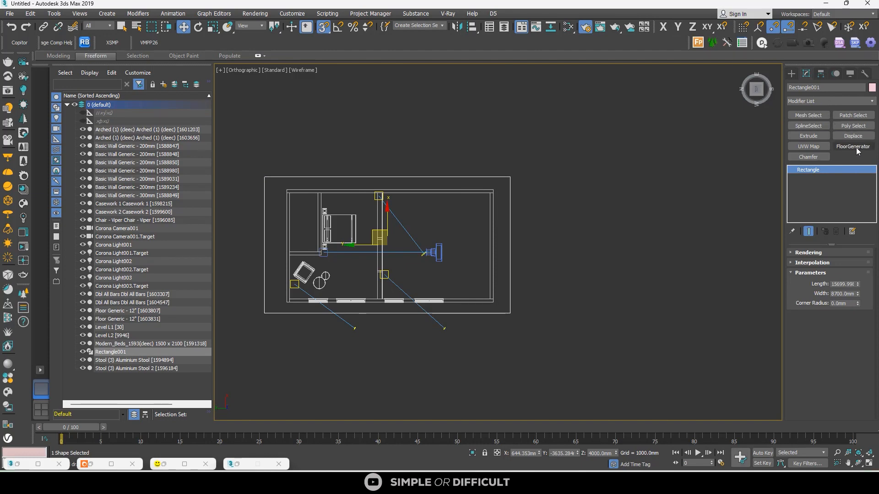
click(853, 147)
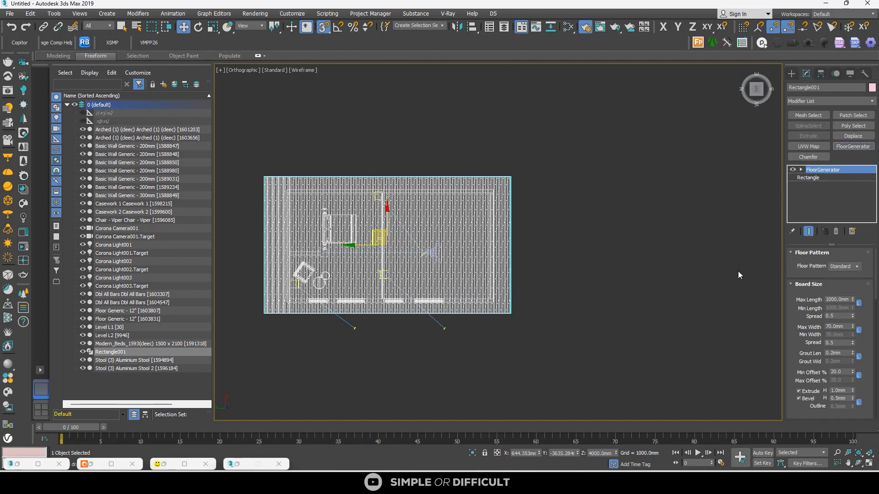
scroll(505, 203, up, 3)
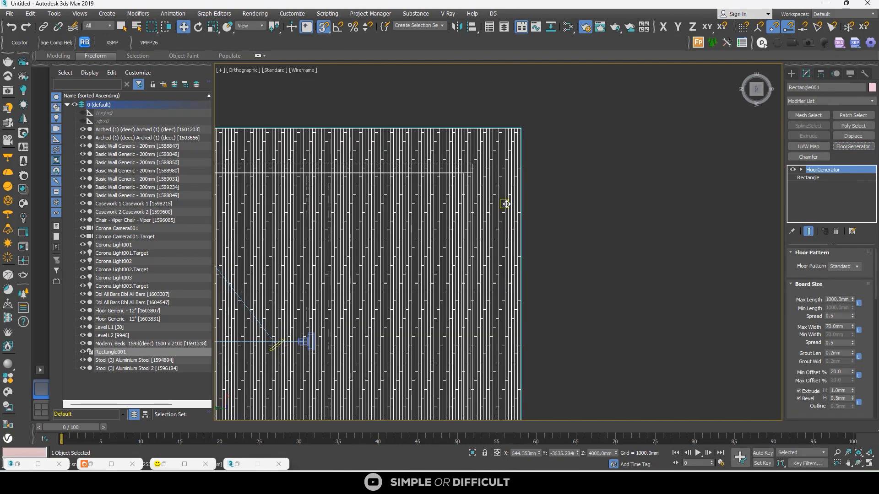
click(856, 269)
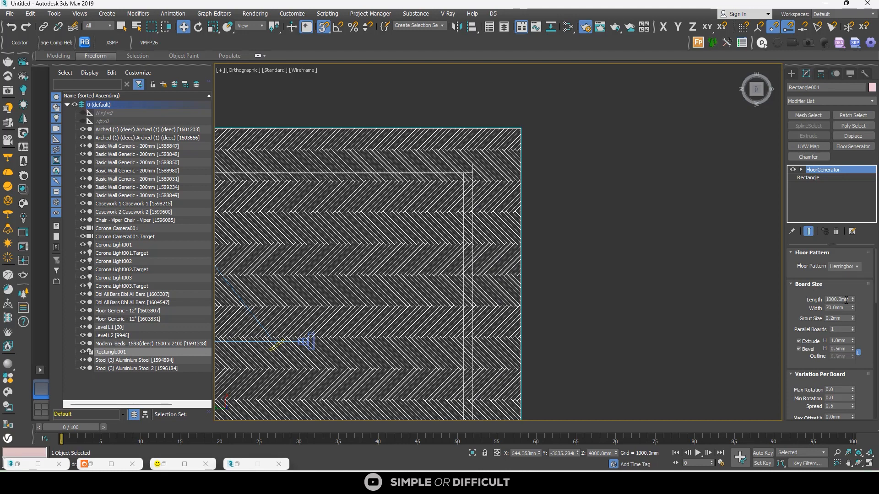
Set the herringbone boards' length to 2000 mm and their width to 120 mm.
double_click(847, 300)
key(Return)
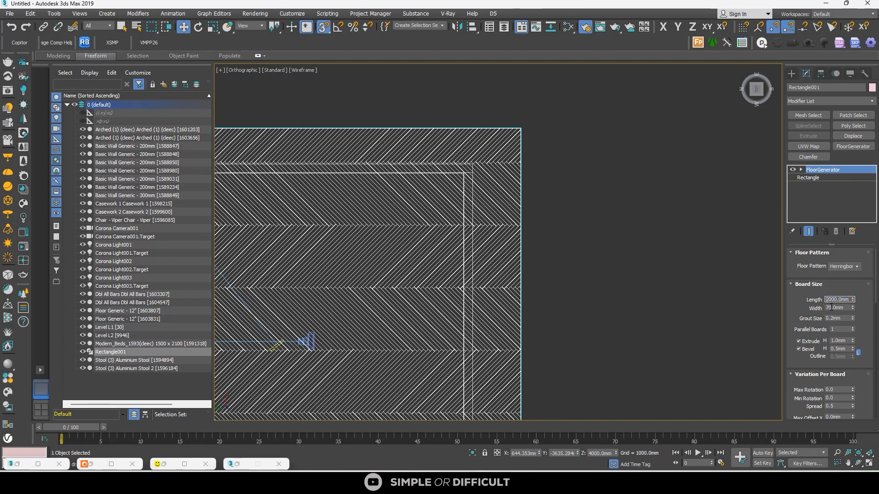
double_click(832, 307)
text(120)
key(Return)
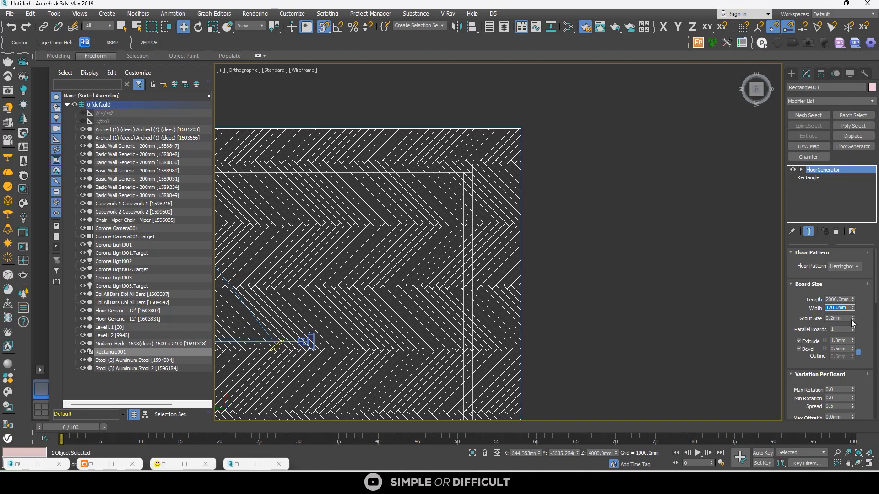
scroll(590, 265, down, 4)
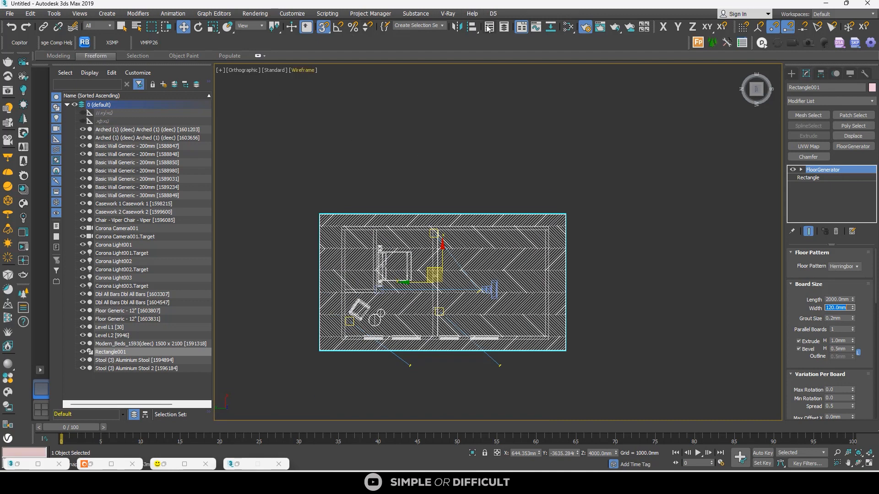
Look over the existing material and map nodes in the Slate Material Editor and put the editor away.
click(568, 27)
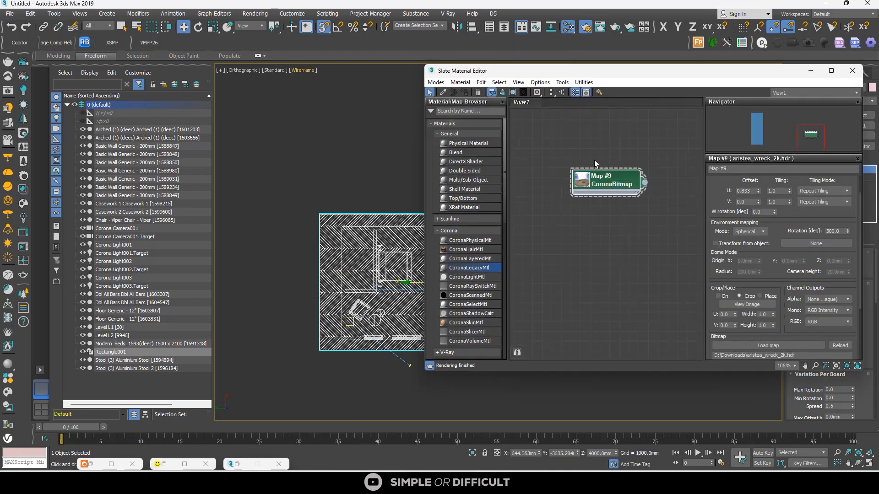
middle_drag(555, 159, 691, 218)
scroll(614, 182, down, 2)
scroll(659, 211, down, 2)
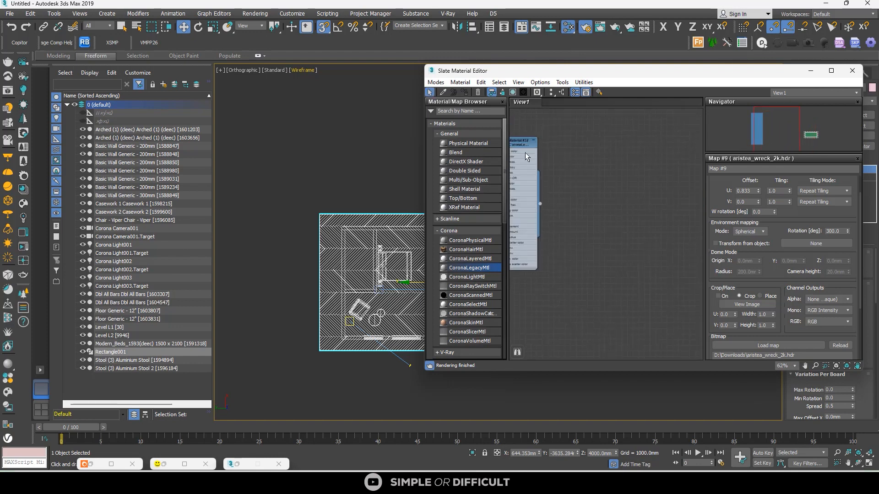
middle_drag(525, 153, 666, 165)
scroll(666, 166, up, 2)
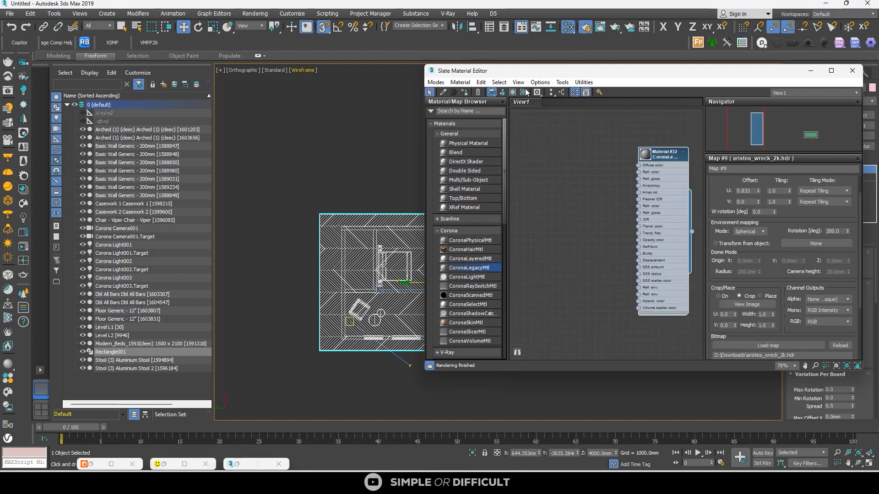
click(811, 71)
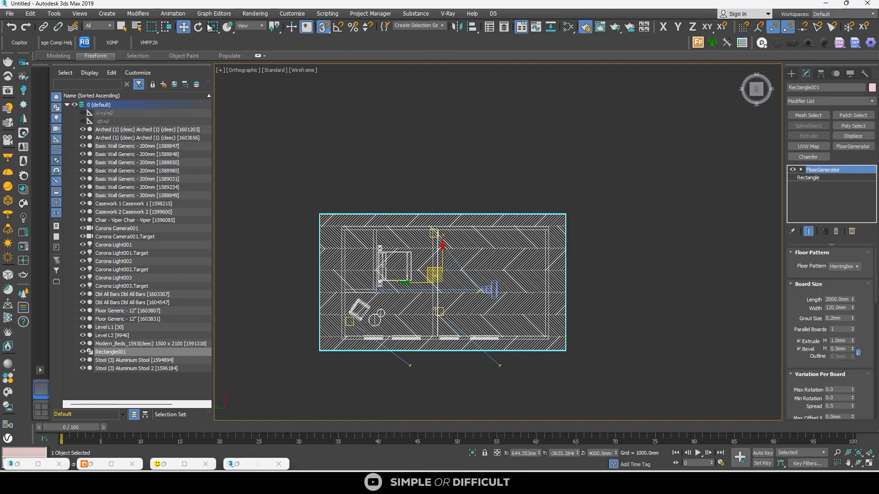
alt+middle_drag(394, 218, 431, 277)
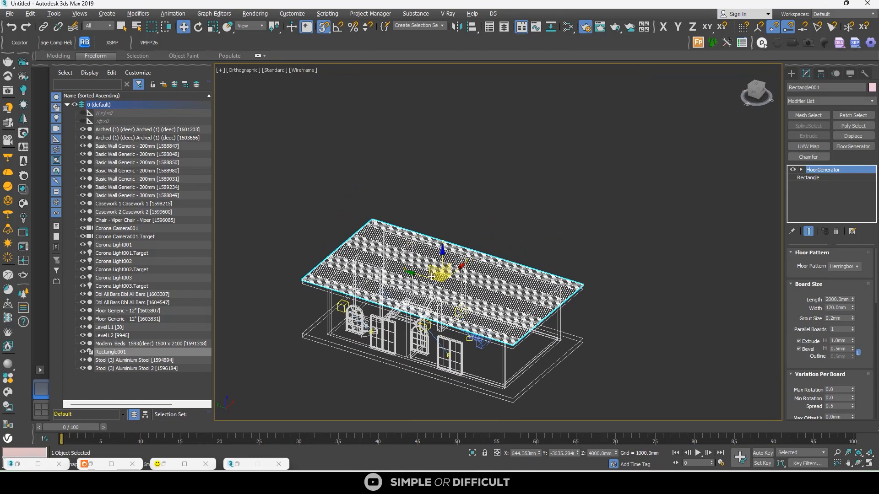
drag(443, 251, 445, 306)
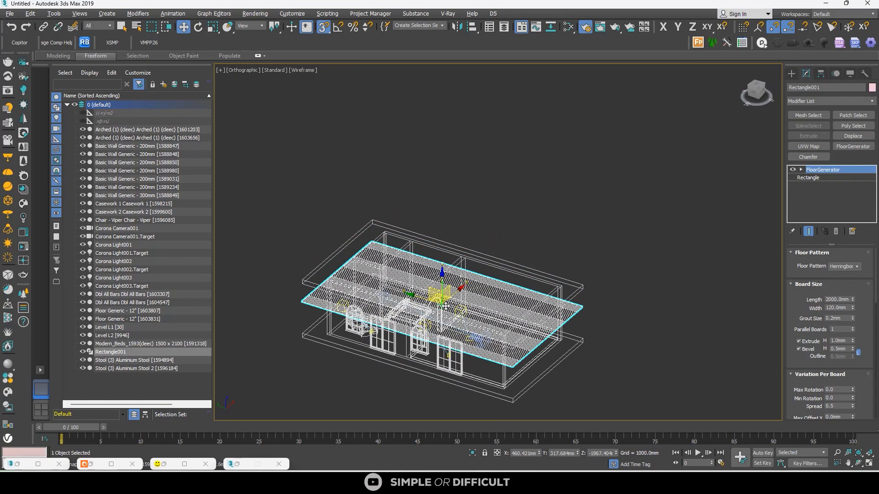
key(ctrl+z)
Turn off snapping and lower the herringbone floor onto the ground slab in the side view, setting its Z position to 0 mm.
key(s)
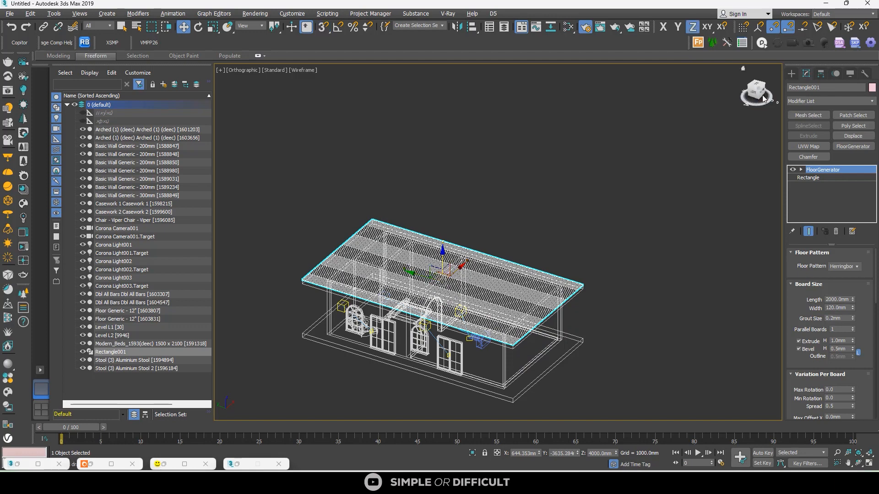
click(757, 99)
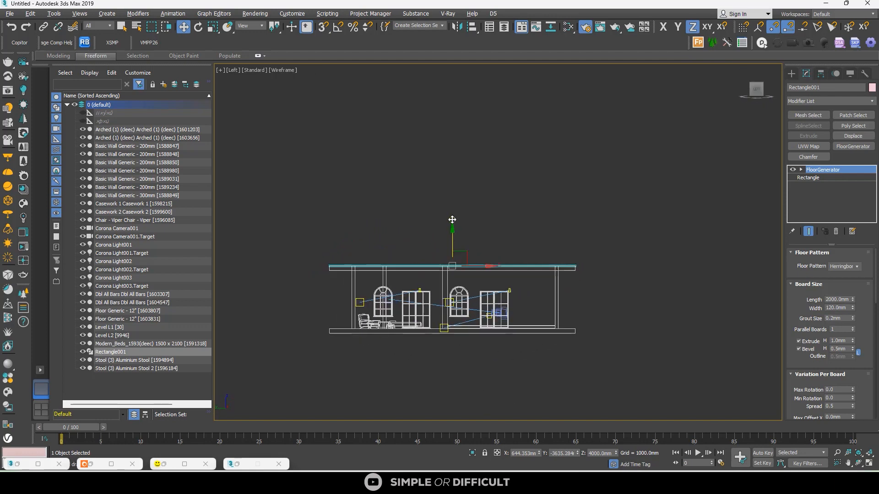
drag(453, 227, 452, 284)
scroll(580, 333, up, 10)
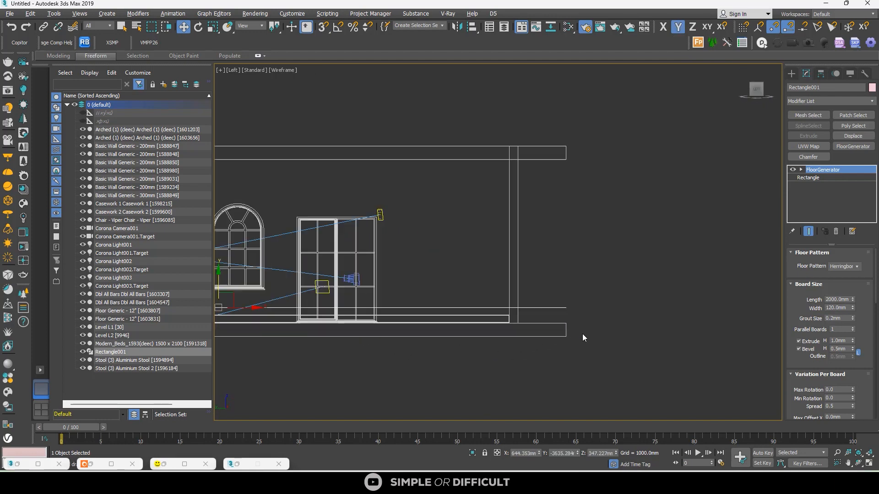
double_click(598, 454)
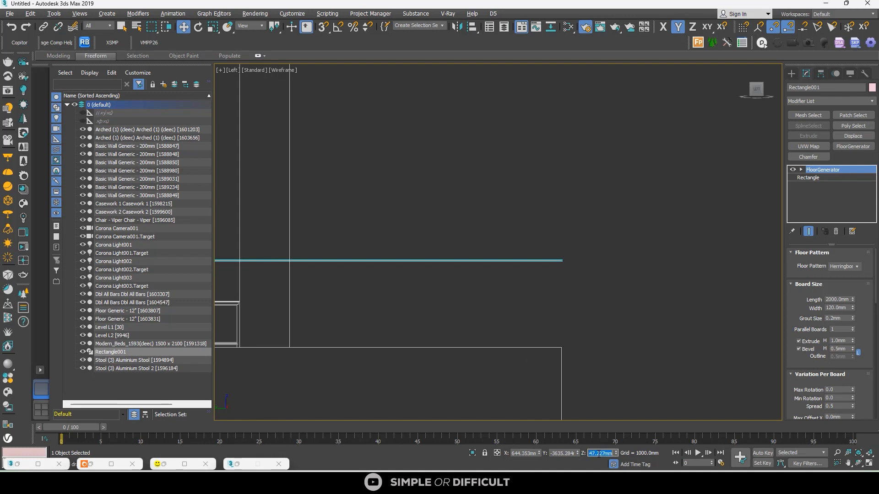
text(0)
key(Return)
scroll(544, 345, up, 6)
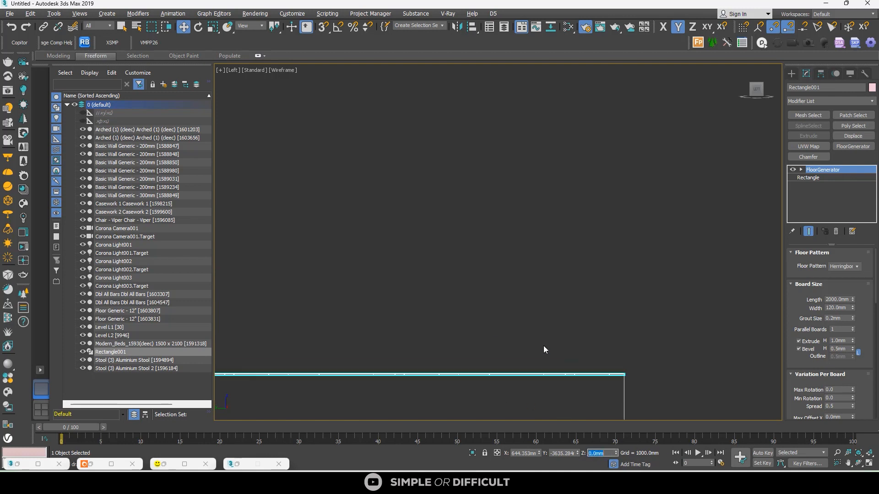
scroll(632, 374, up, 9)
Select the ground floor slab and examine up close how its top surface meets the herringbone floor and the furniture legs.
click(598, 345)
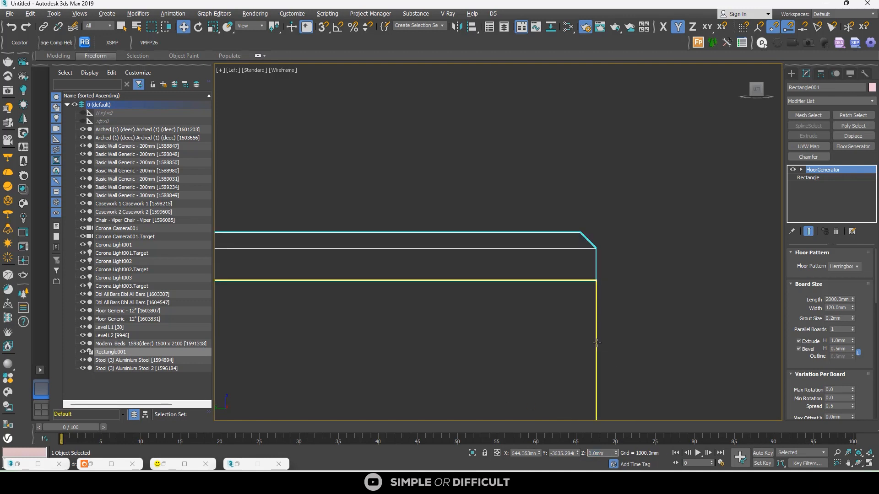
scroll(650, 251, down, 3)
scroll(689, 235, down, 1)
scroll(689, 234, down, 4)
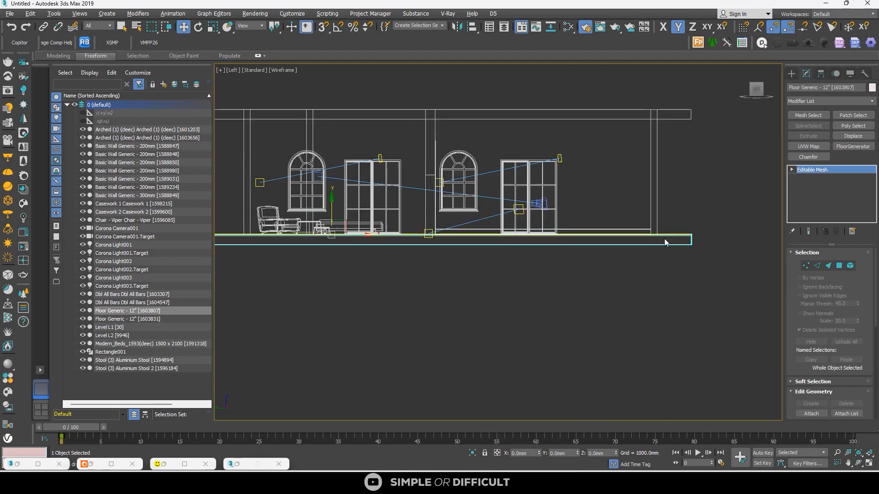
scroll(346, 241, up, 4)
scroll(411, 252, up, 2)
scroll(411, 252, up, 2)
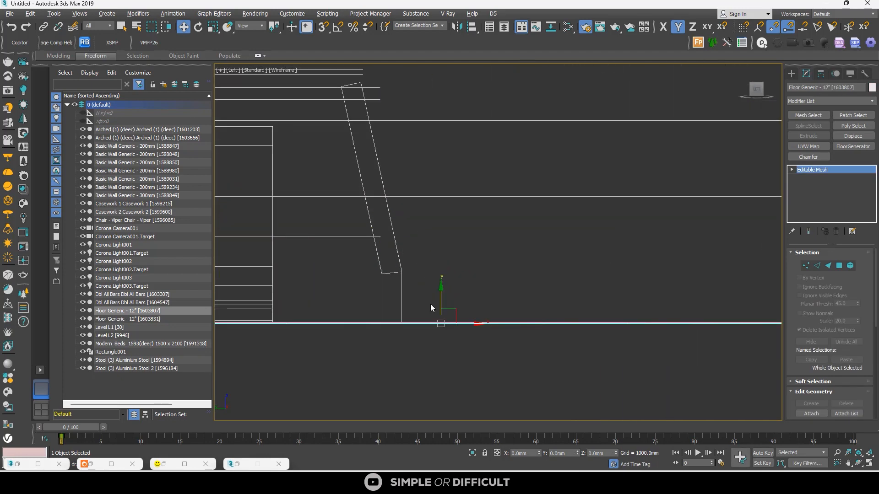
scroll(430, 304, up, 2)
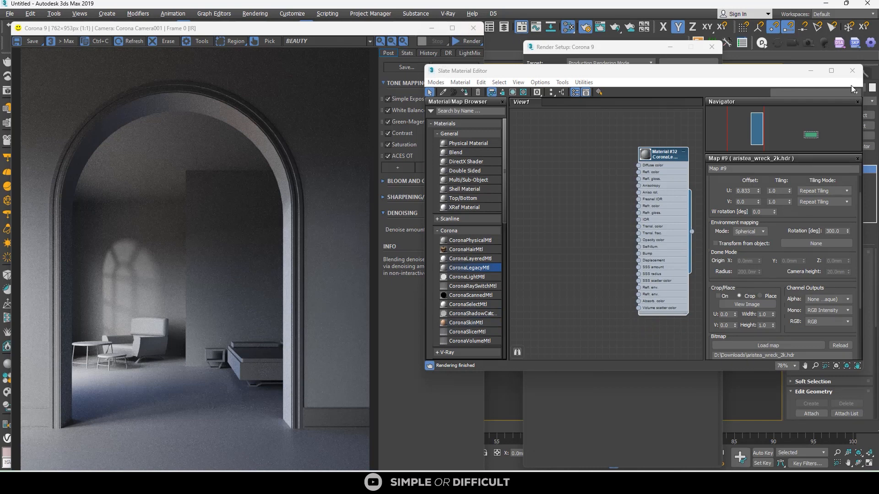
Start a new interactive render of the camera view and examine the herringbone floor in front of the arch up close.
click(341, 73)
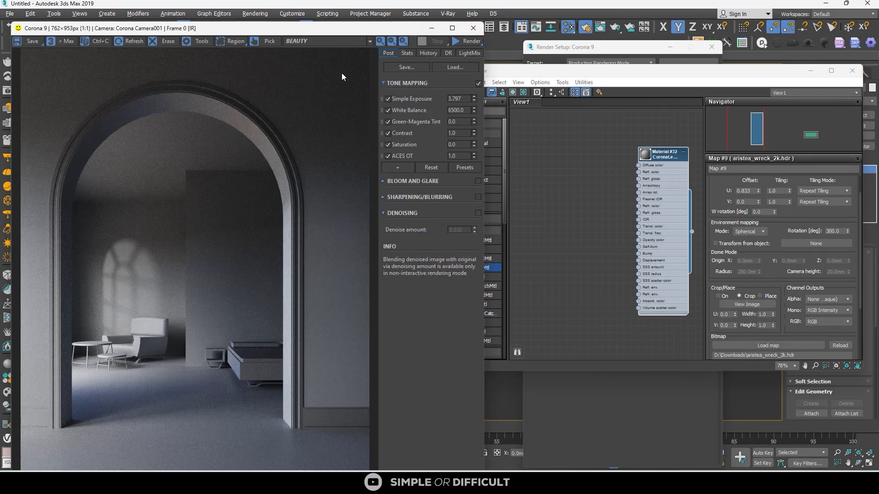
click(455, 41)
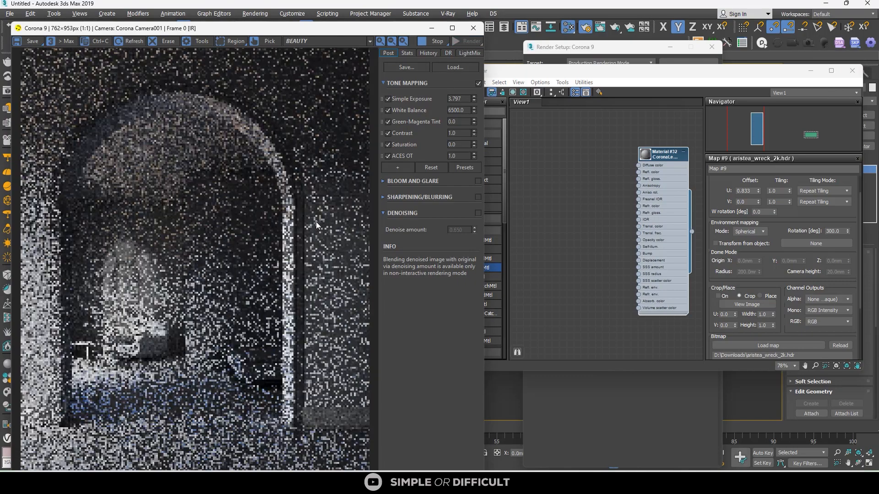
scroll(210, 367, up, 3)
scroll(220, 298, down, 3)
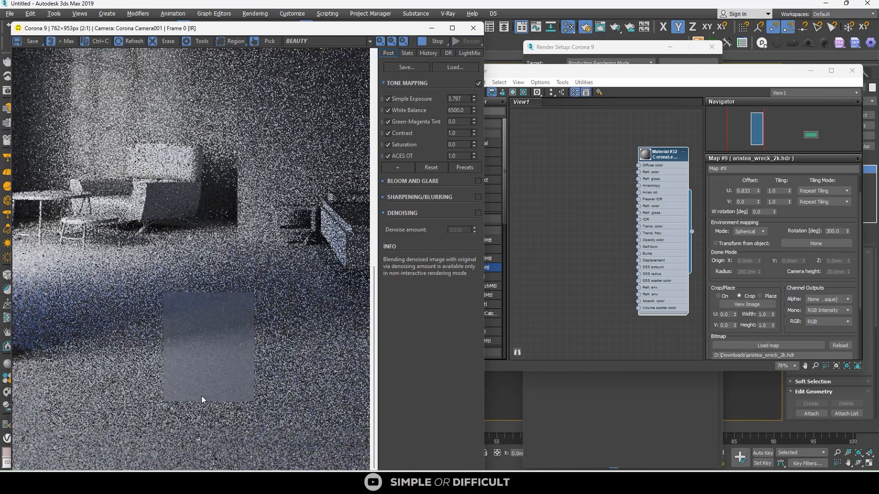
scroll(202, 363, up, 4)
scroll(201, 314, down, 2)
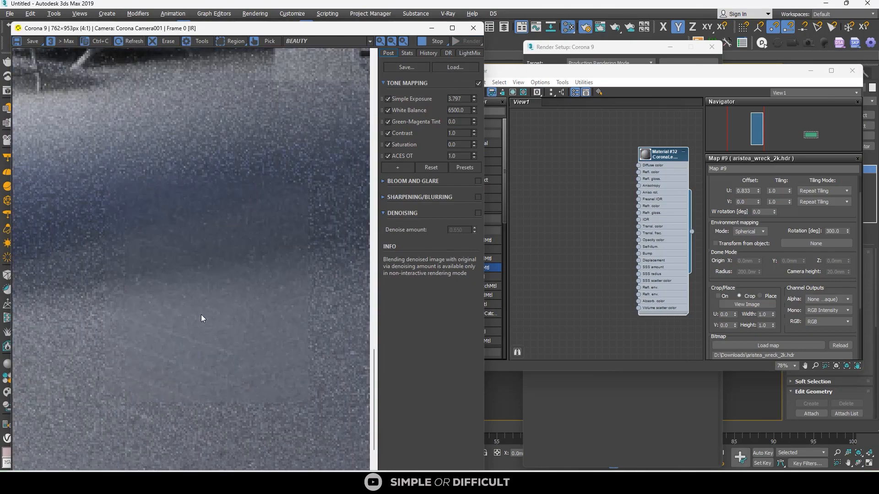
Minimise the Slate Material Editor, Render Setup and Corona error message windows to clear the viewport beside the interactive render.
drag(794, 87, 718, 125)
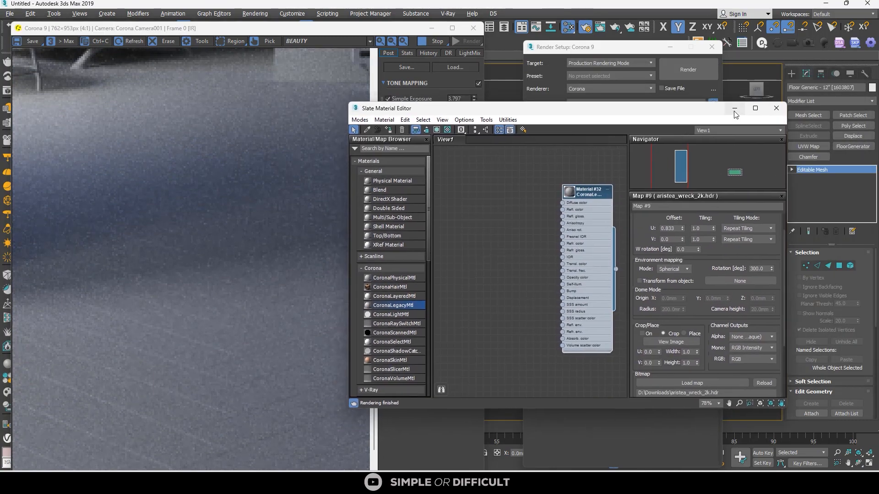
click(735, 110)
click(670, 47)
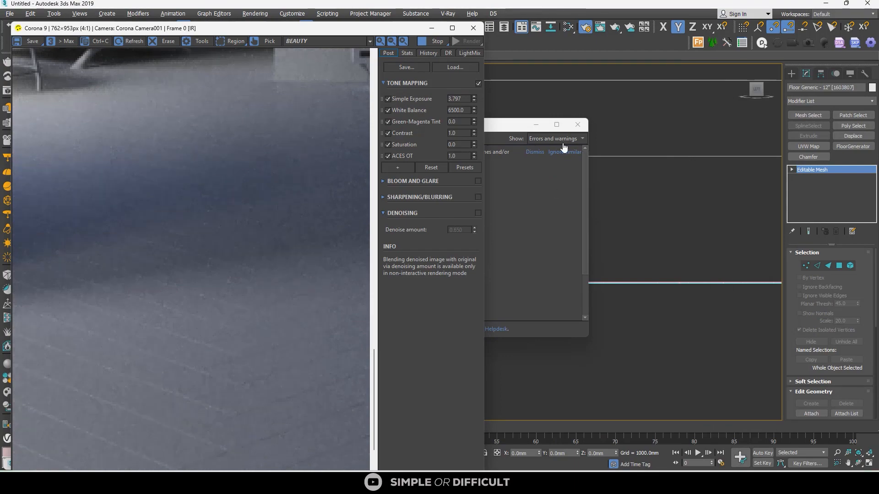
click(535, 125)
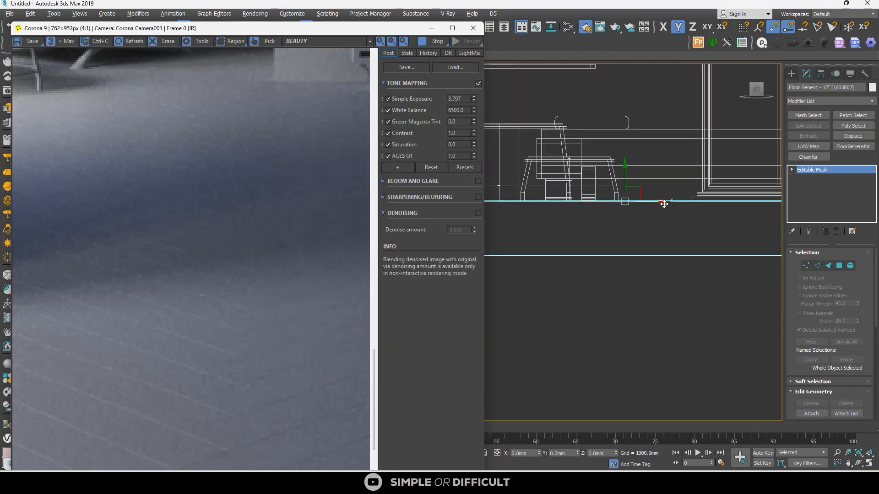
Select the herringbone floor and set its FloorGenerator board extrude height to 5 mm.
alt+middle_drag(646, 223, 631, 246)
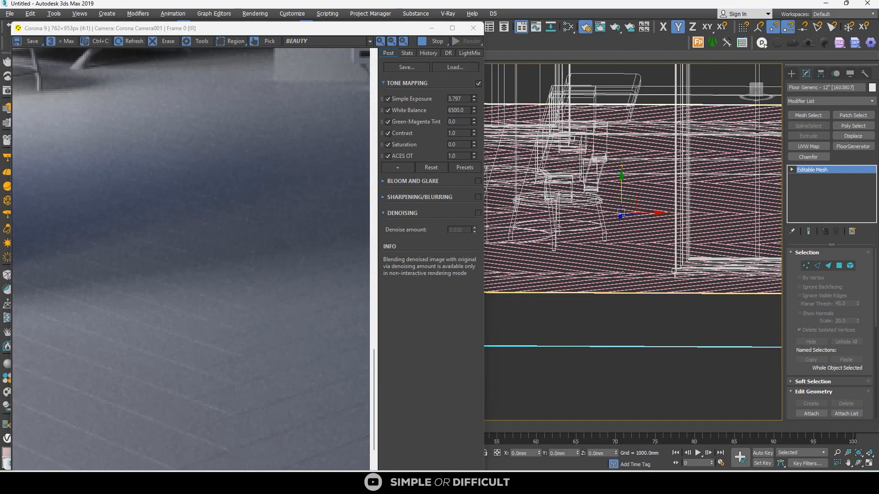
click(619, 273)
scroll(217, 288, down, 2)
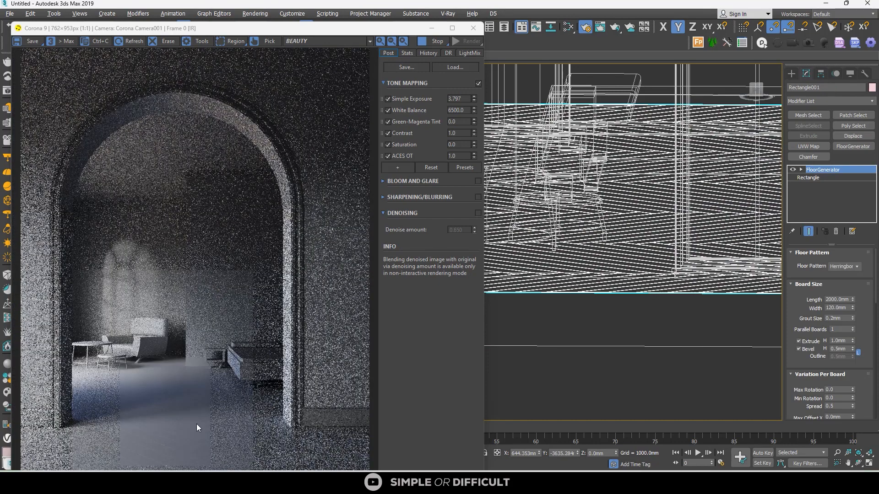
scroll(185, 442, up, 1)
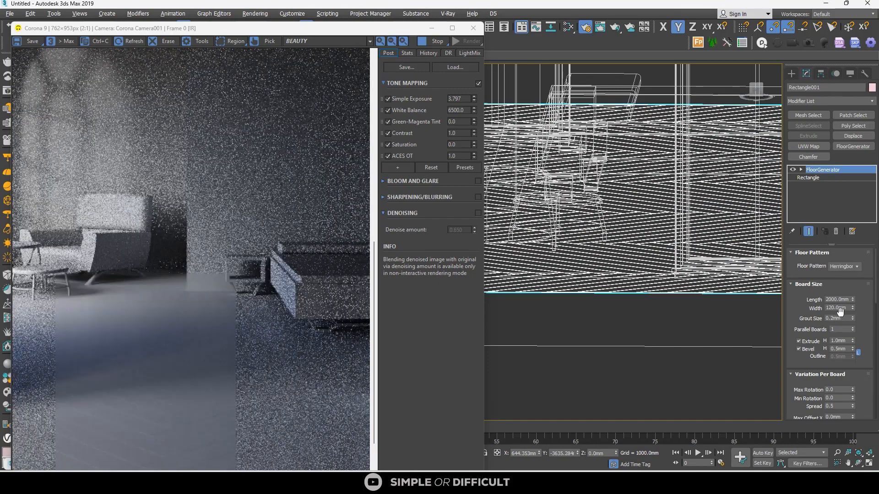
scroll(862, 383, down, 4)
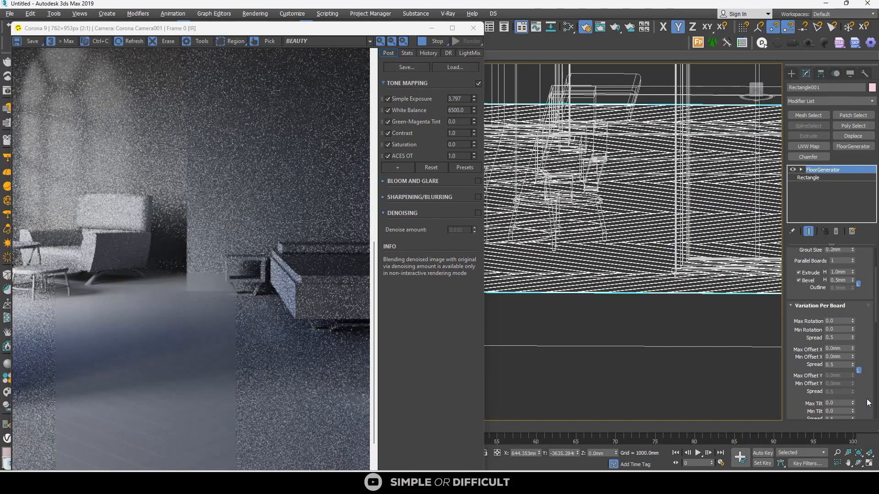
scroll(868, 402, down, 2)
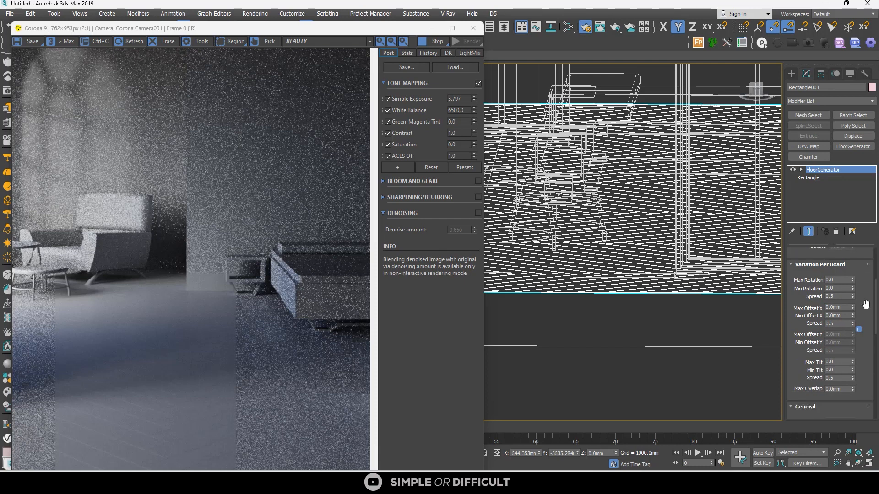
scroll(866, 304, up, 4)
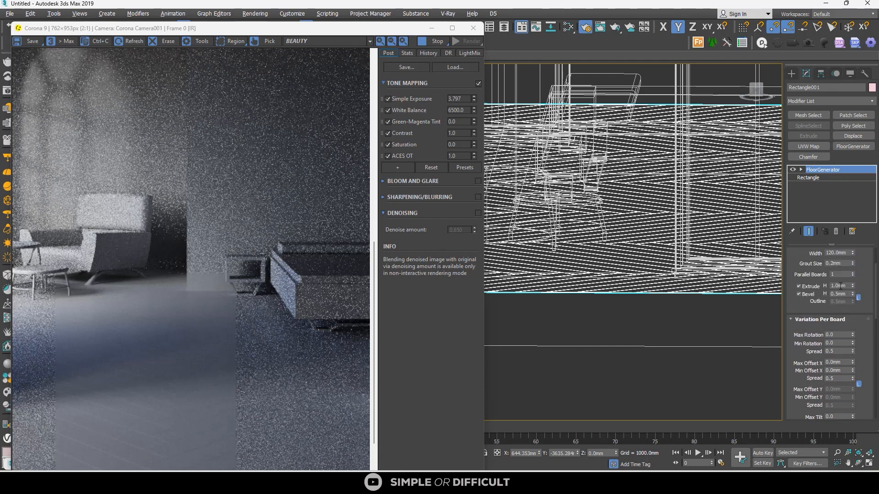
text(5)
key(Return)
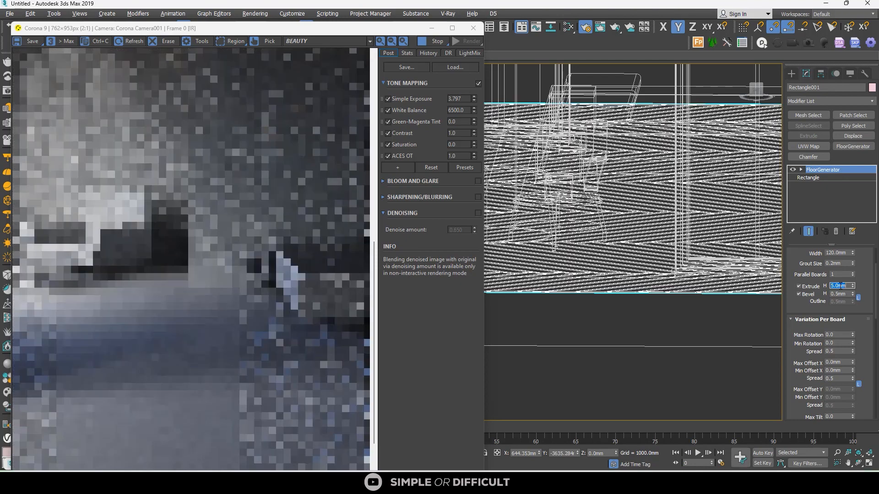
Set the floor boards' extrude height to 10 mm and their bevel height to 1 mm.
scroll(177, 395, up, 2)
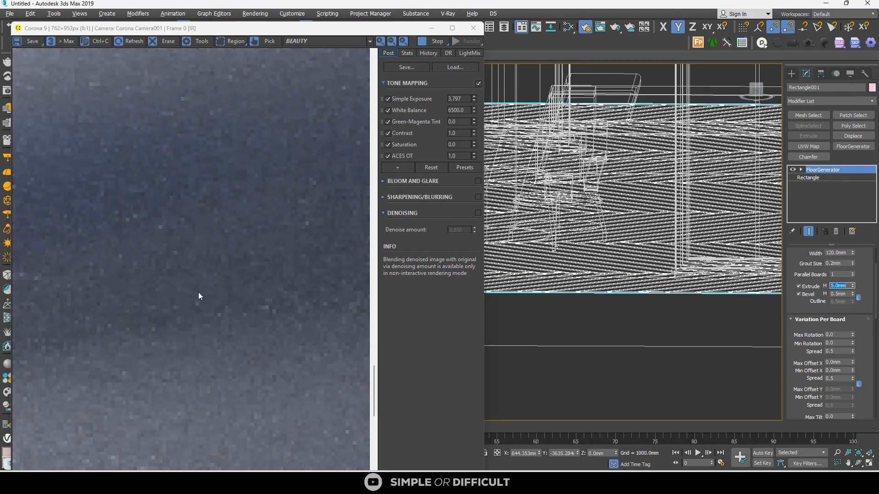
scroll(199, 293, down, 1)
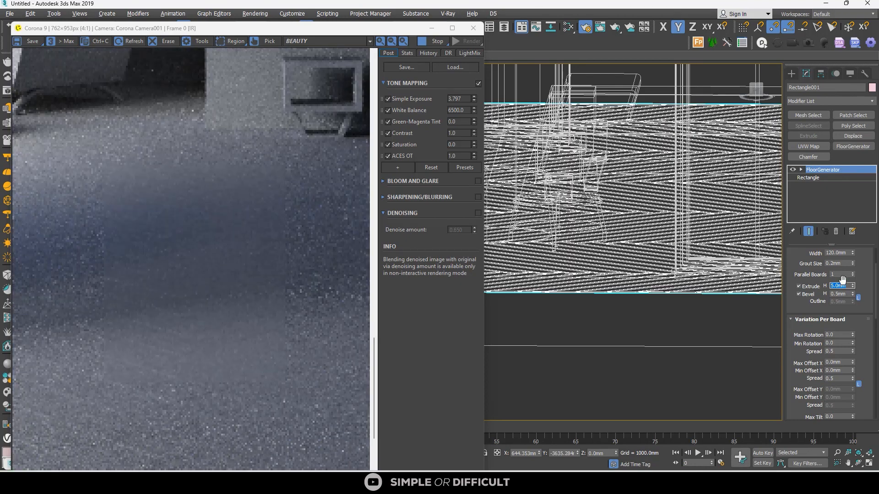
text(10)
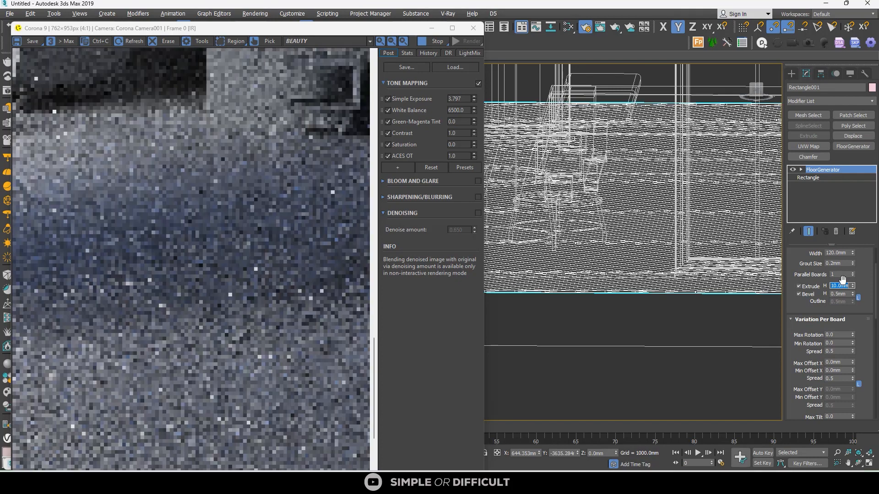
click(832, 294)
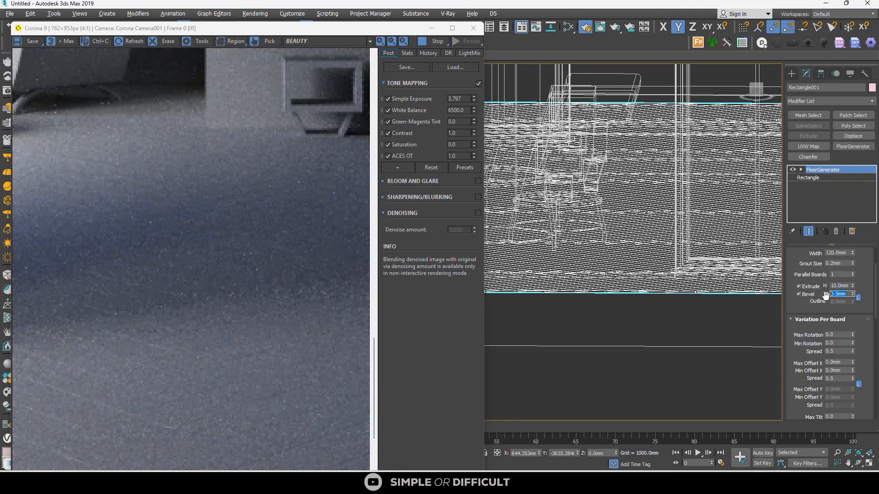
text(1)
key(Return)
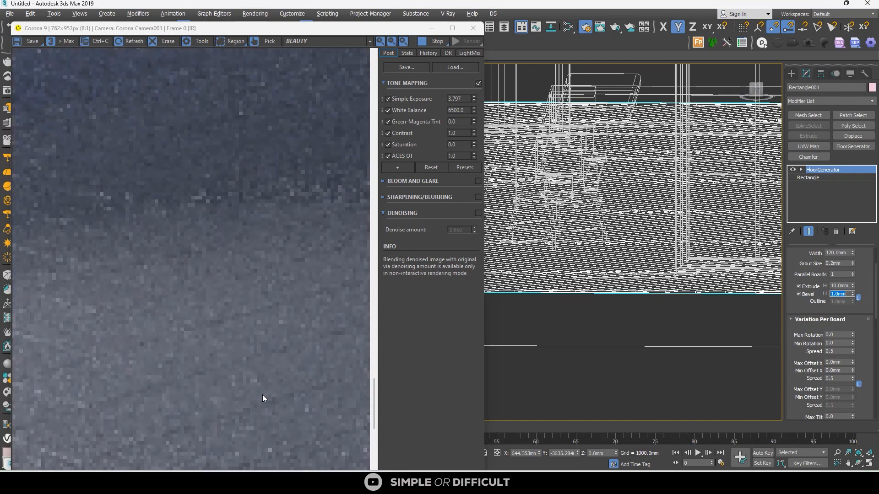
Examine the bevelled plank joints up close in the interactive render and in the wireframe view.
scroll(220, 288, down, 3)
scroll(115, 392, up, 2)
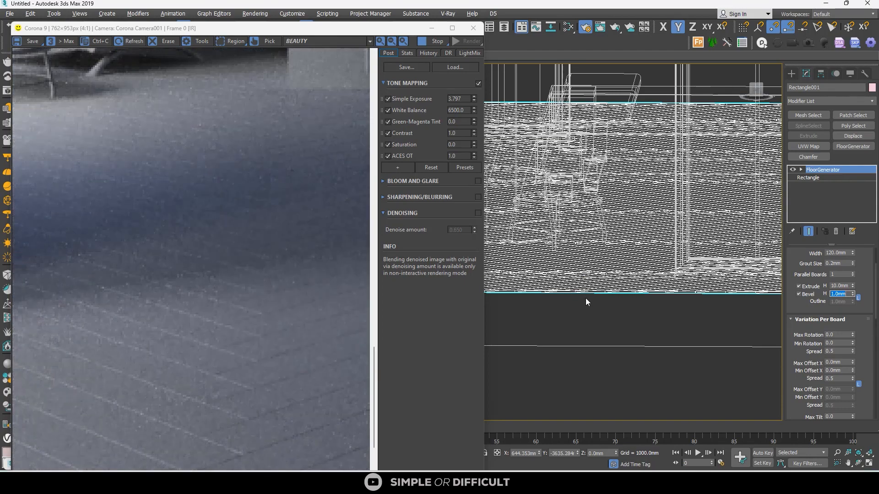
alt+middle_drag(586, 300, 573, 314)
scroll(572, 314, up, 3)
scroll(573, 314, down, 5)
scroll(624, 346, up, 8)
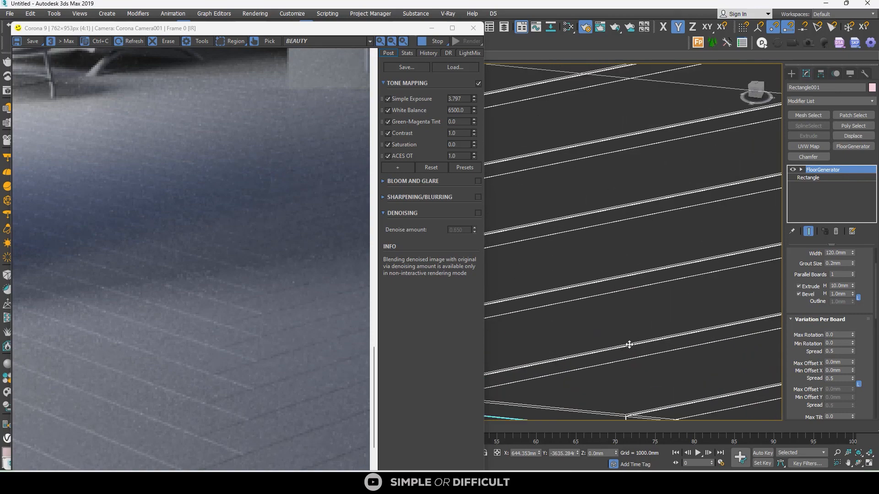
scroll(629, 345, up, 3)
scroll(314, 365, down, 2)
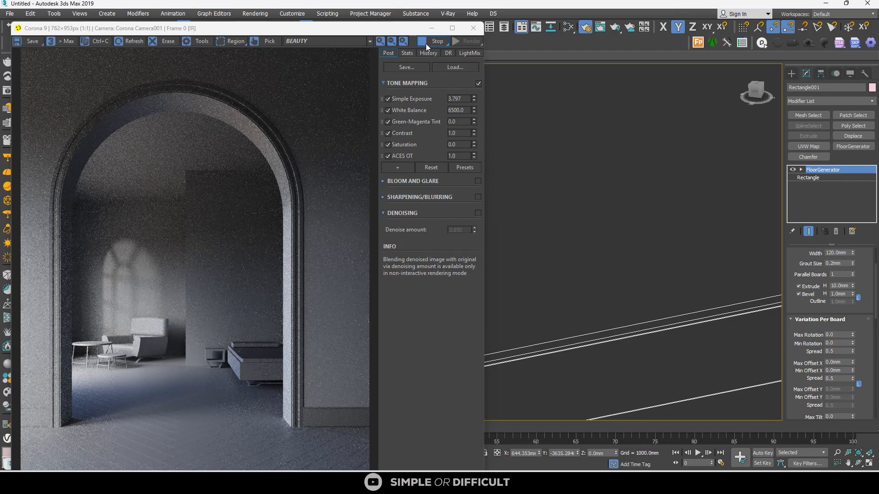
Put the render window away, look over the annotated material sketch in Photoshop, and return to 3ds Max.
click(432, 28)
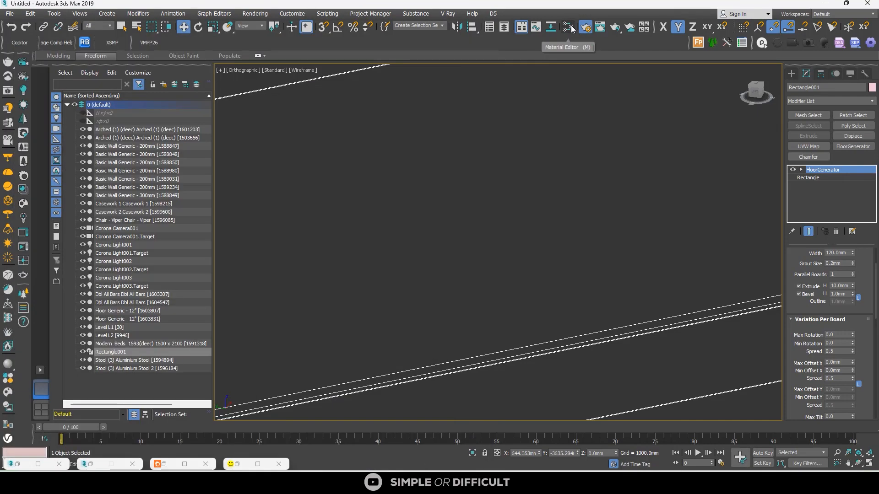
scroll(526, 149, down, 12)
alt+middle_drag(526, 179, 431, 175)
scroll(470, 224, down, 6)
scroll(445, 123, up, 7)
scroll(445, 124, down, 5)
alt+middle_drag(508, 184, 551, 292)
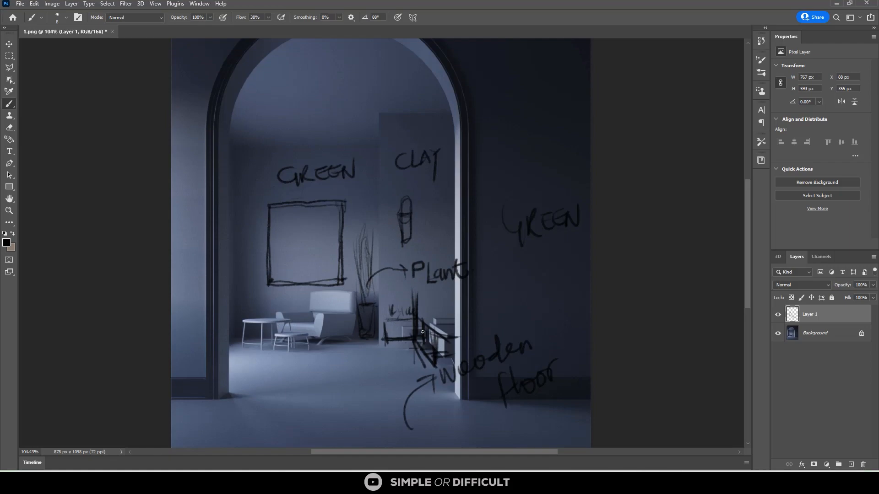
click(836, 4)
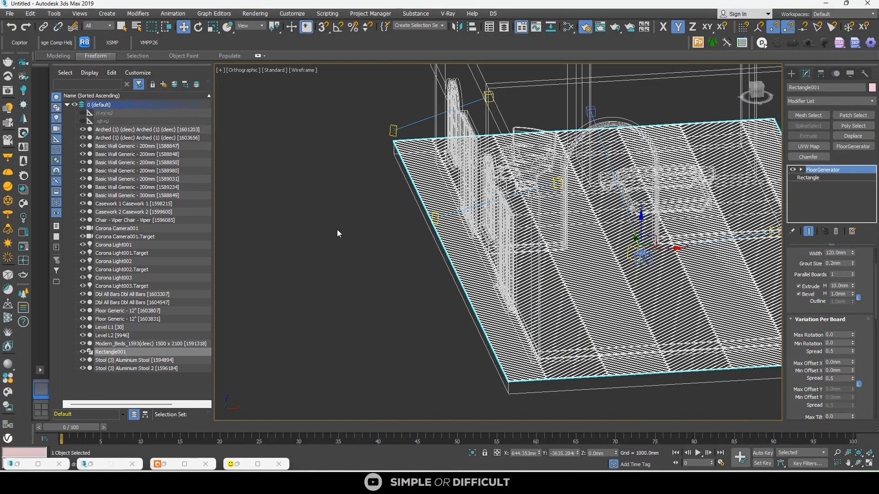
Restore the two-viewport layout and make the Corona camera view active, keeping the herringbone floor selected.
scroll(297, 248, down, 3)
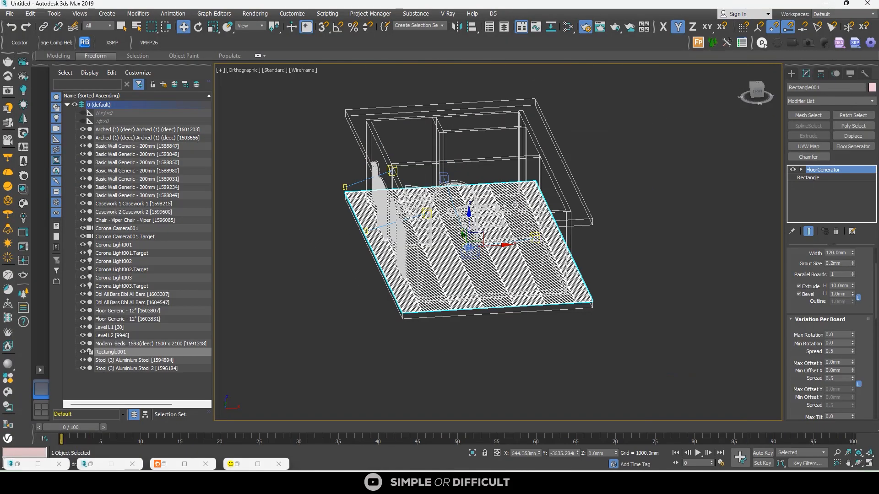
alt+middle_drag(515, 205, 563, 229)
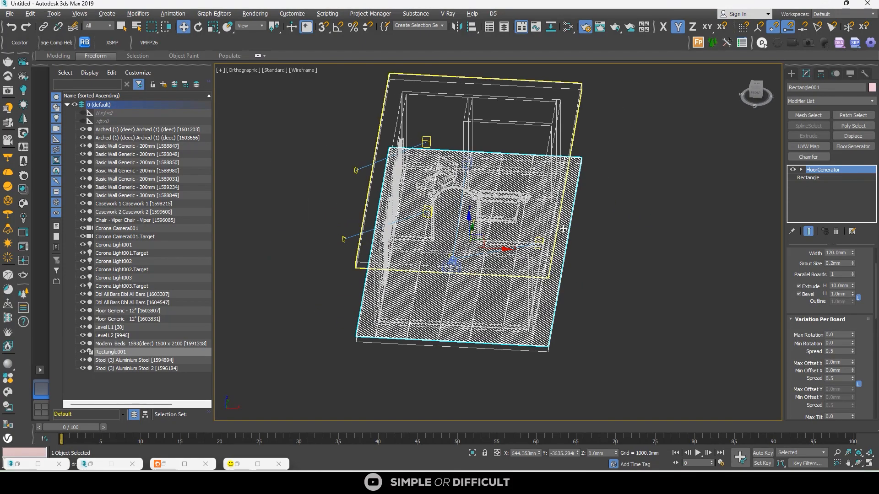
click(868, 463)
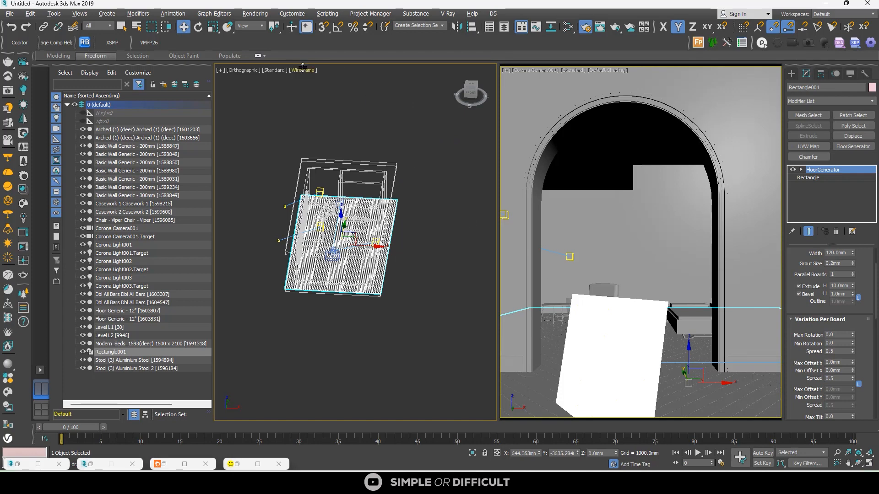
click(791, 73)
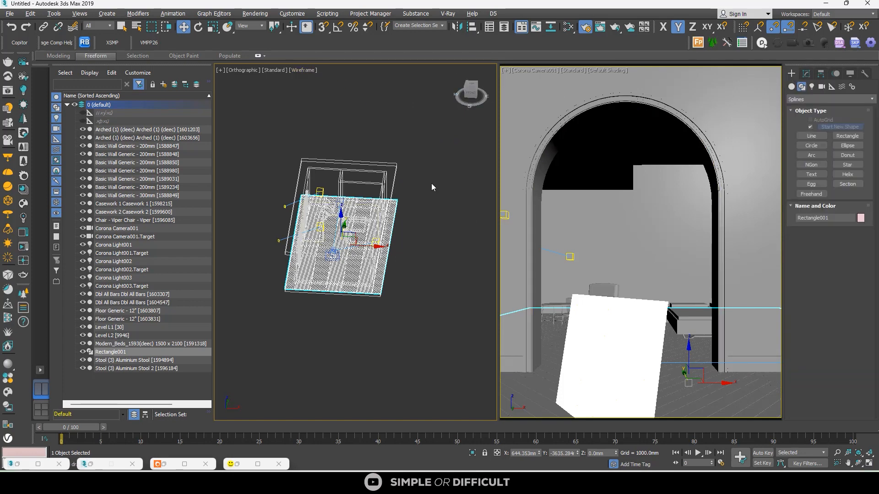
click(433, 185)
click(727, 414)
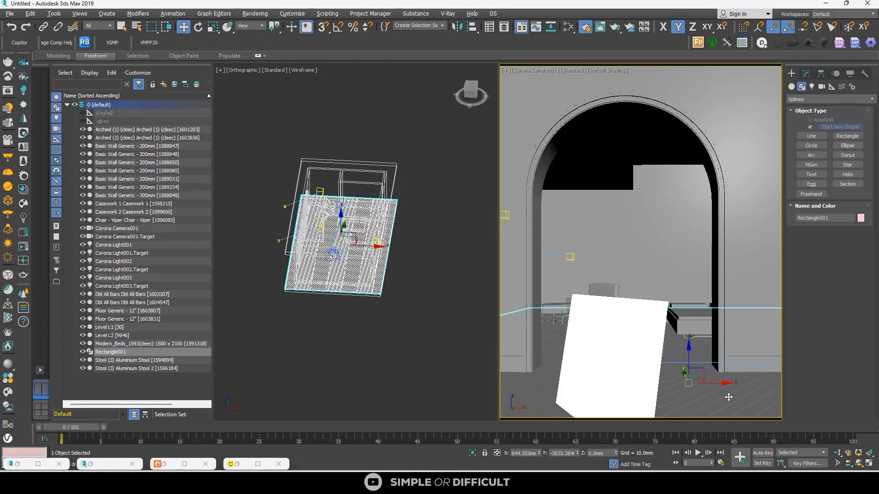
Reopen the Slate Material Editor and enlarge its window to make room for more nodes.
click(564, 26)
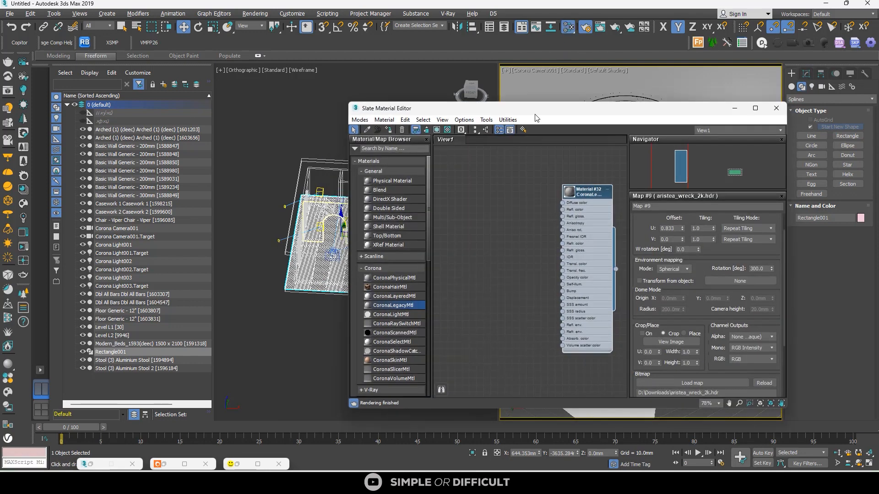
drag(535, 114, 317, 60)
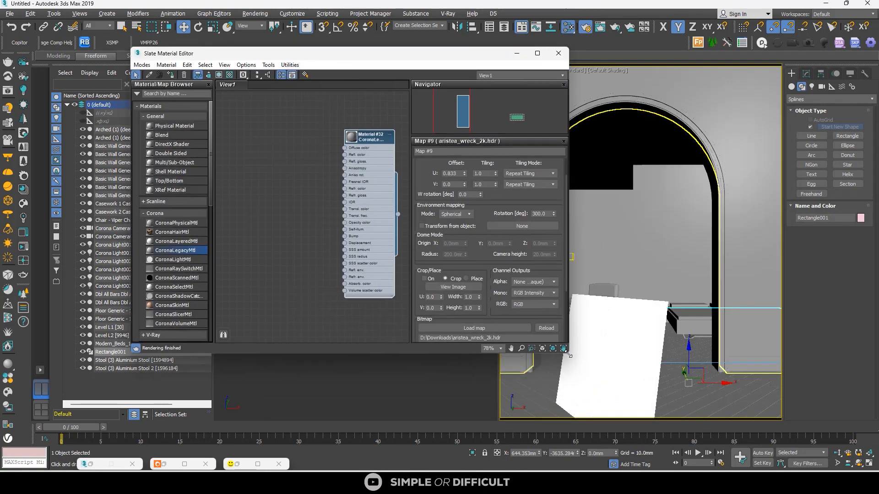
drag(567, 354, 719, 415)
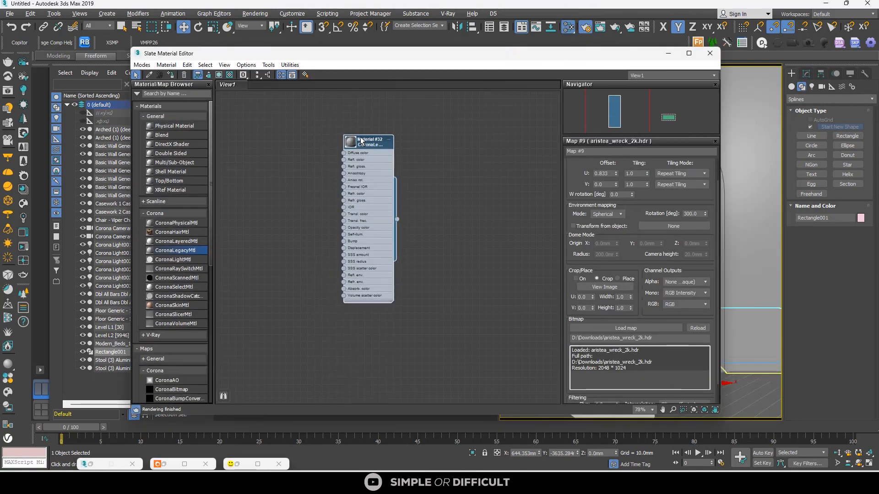
Duplicate the existing CoronaLegacyMtl material node beside the original and open the copy's parameters.
shift+drag(361, 140, 501, 176)
scroll(498, 179, up, 1)
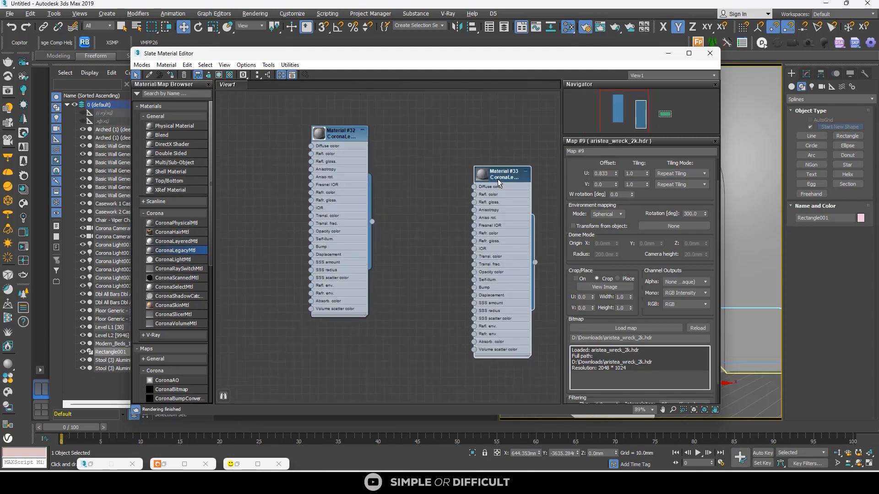
scroll(498, 180, up, 2)
middle_drag(498, 179, 408, 144)
double_click(408, 144)
scroll(383, 147, up, 1)
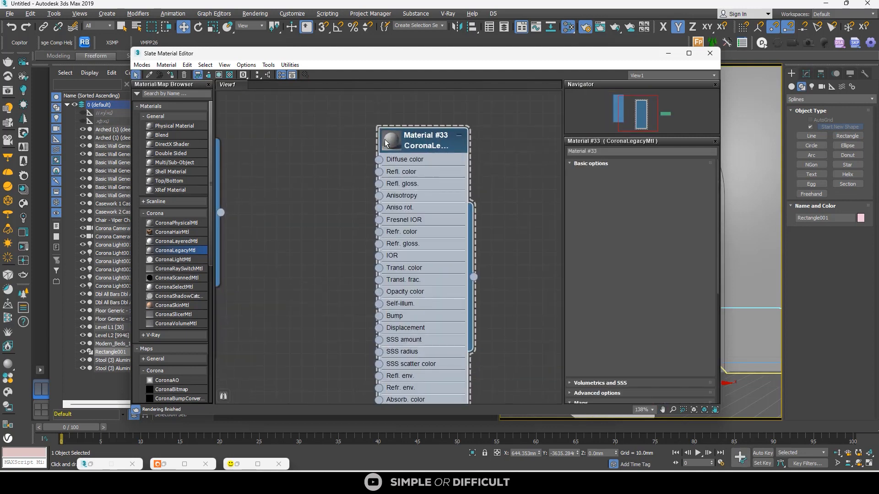
drag(385, 140, 347, 127)
scroll(353, 132, down, 1)
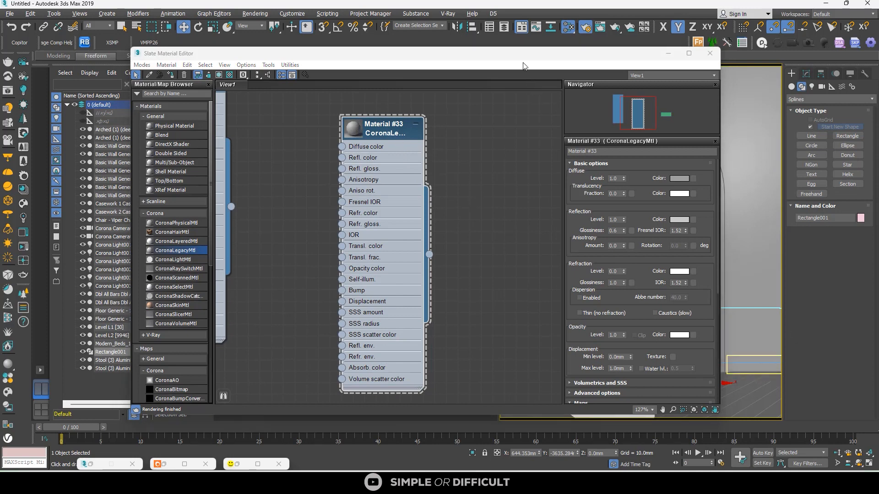
Isolate the selected herringbone floor in the viewports, keeping the material editor open with the duplicated material in view.
drag(518, 58, 345, 49)
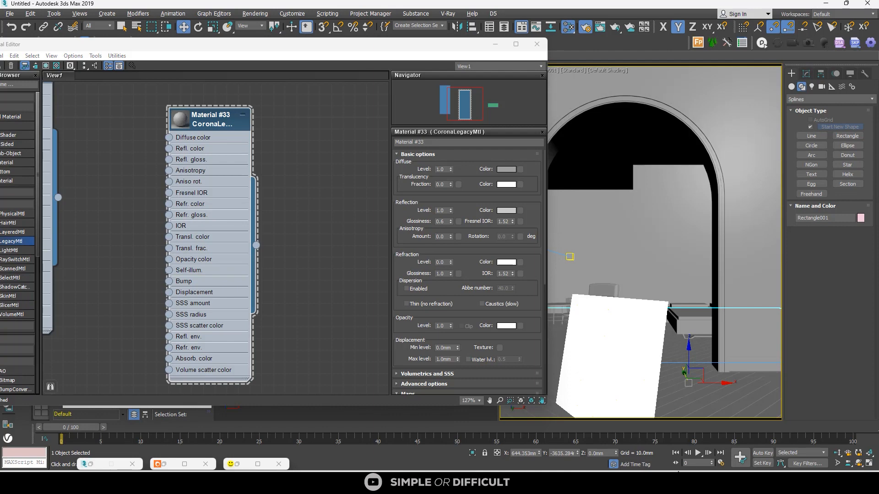
click(473, 454)
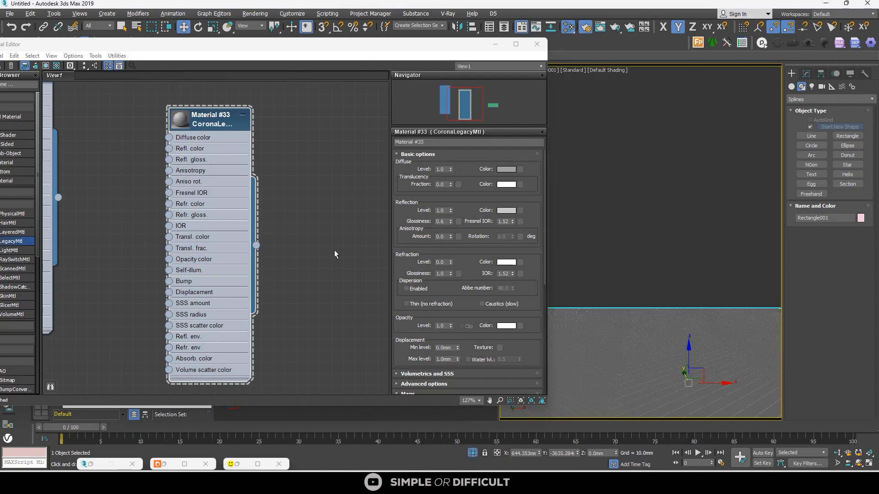
drag(242, 53, 374, 40)
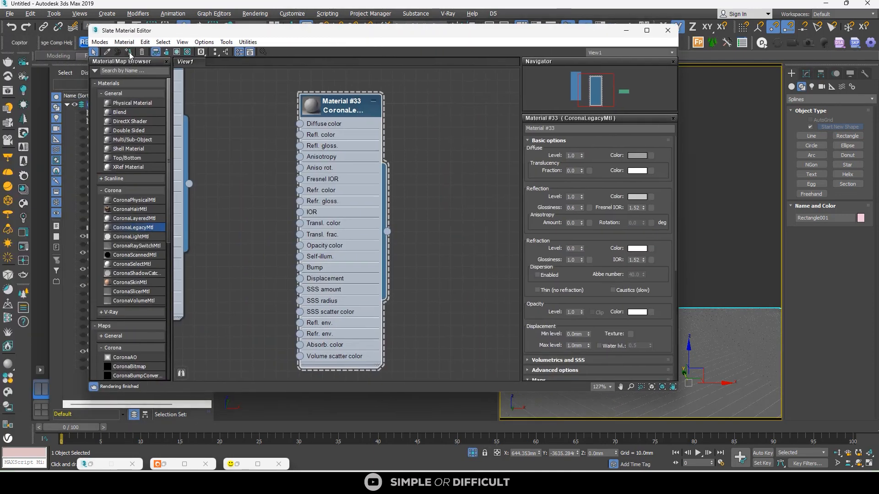
Shift the duplicated CoronaLegacyMtl node aside and add a MultiTexture map beside it in the node view.
scroll(467, 137, down, 1)
scroll(467, 137, down, 1)
drag(382, 114, 451, 124)
click(116, 70)
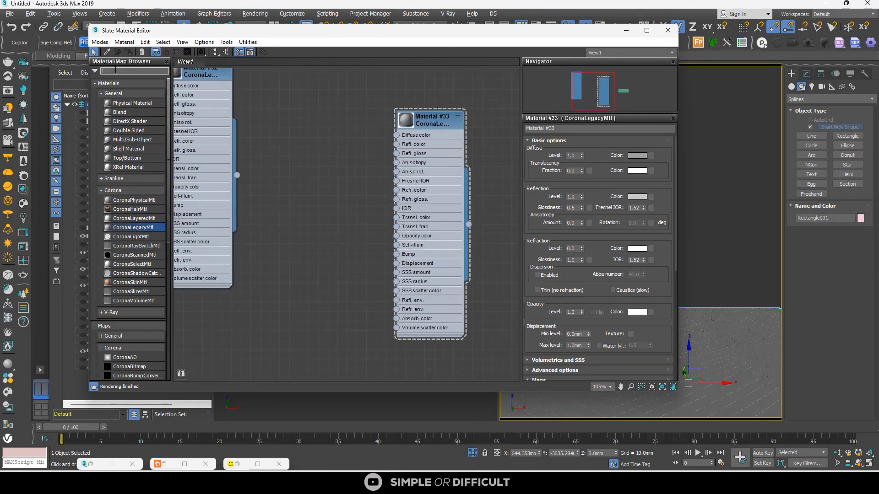
text(multi)
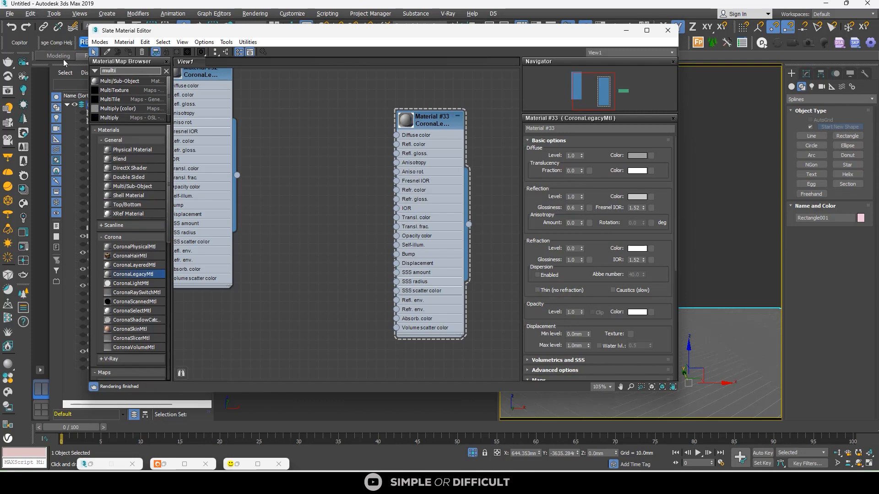
drag(115, 90, 356, 146)
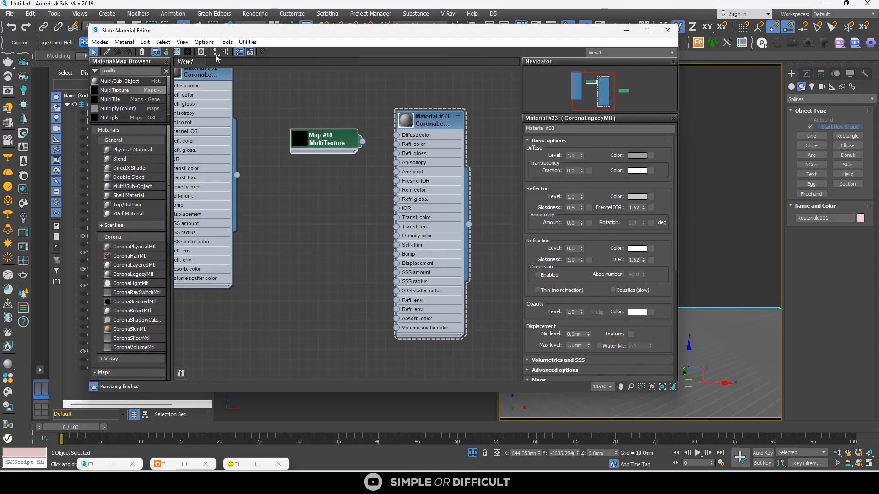
Connect the MultiTexture map to the duplicated material's Diffuse color and open the map's parameters.
scroll(362, 142, up, 2)
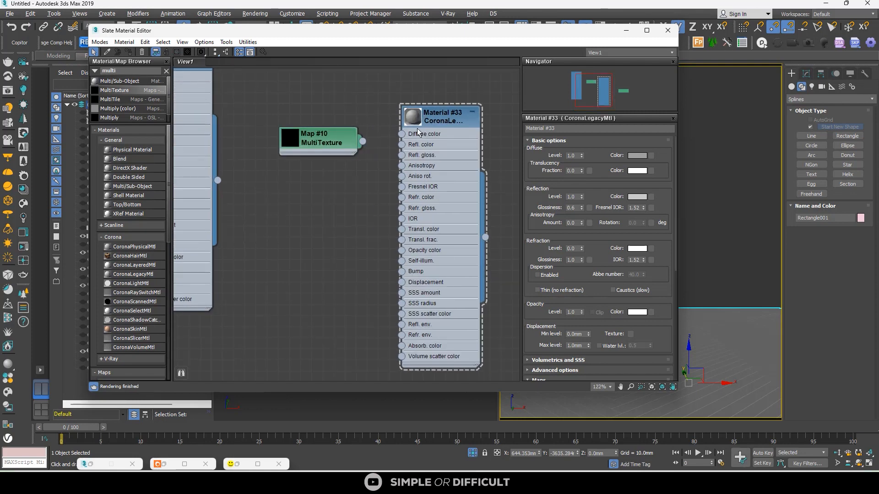
drag(430, 120, 440, 129)
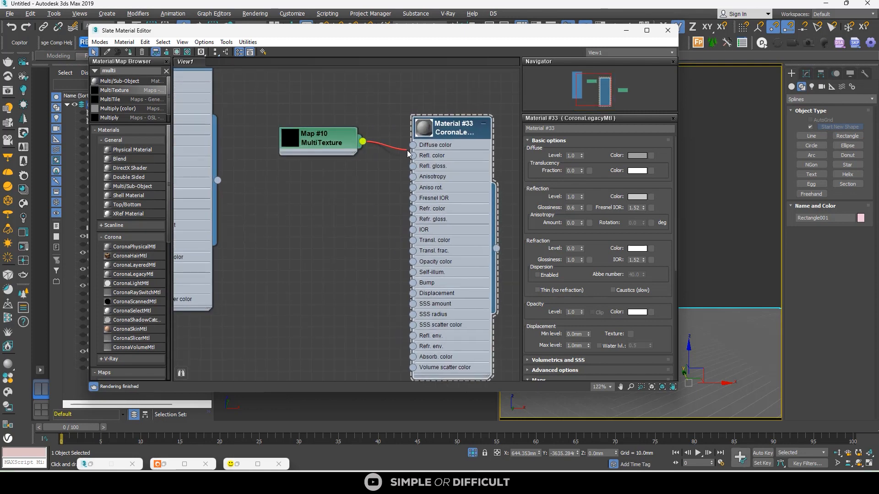
drag(408, 154, 473, 139)
scroll(369, 143, down, 1)
click(392, 151)
double_click(392, 153)
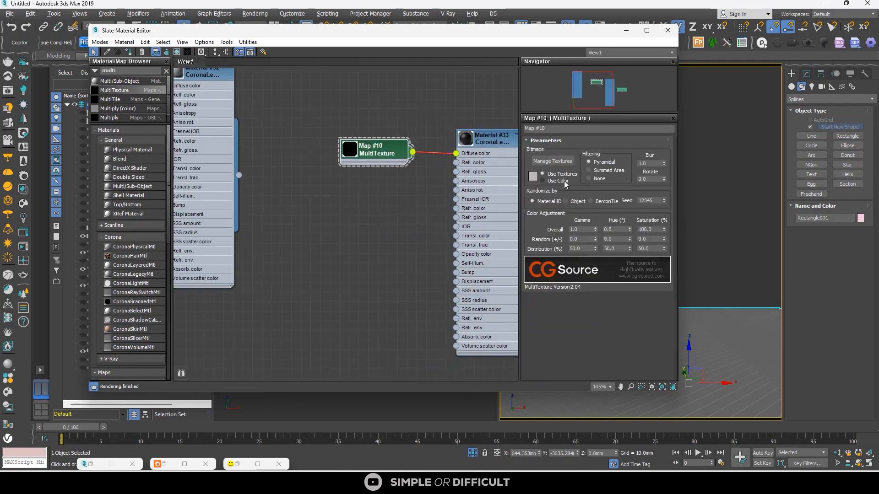
Start adding bitmaps to the MultiTexture map, browsing to Downloads > tutotialss in an enlarged file dialog with large icons.
click(552, 161)
click(154, 145)
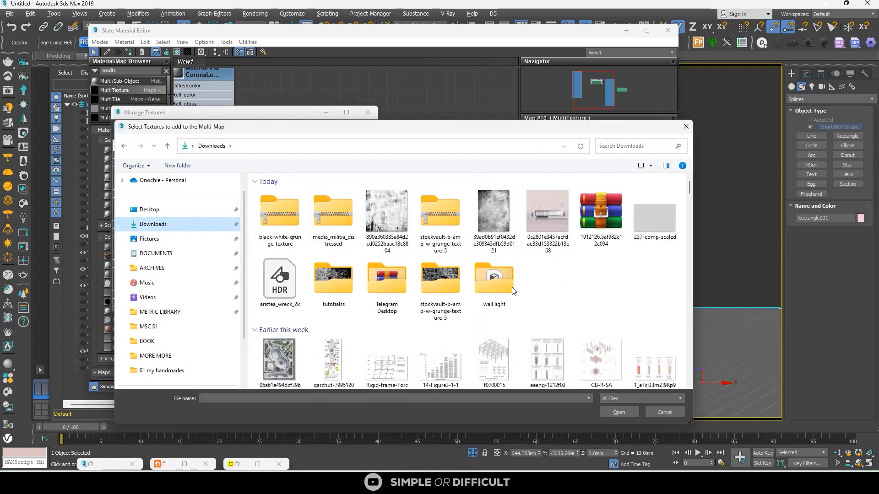
double_click(343, 285)
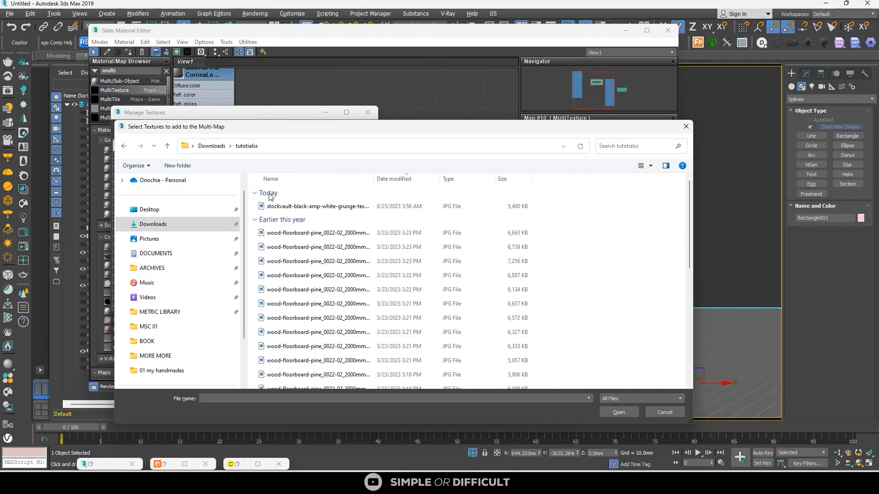
scroll(458, 284, down, 5)
drag(649, 127, 607, 76)
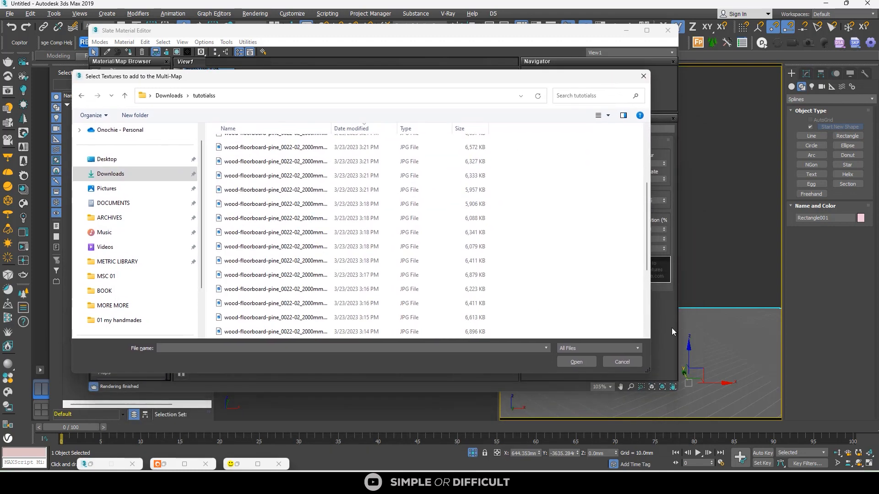
drag(647, 368, 794, 469)
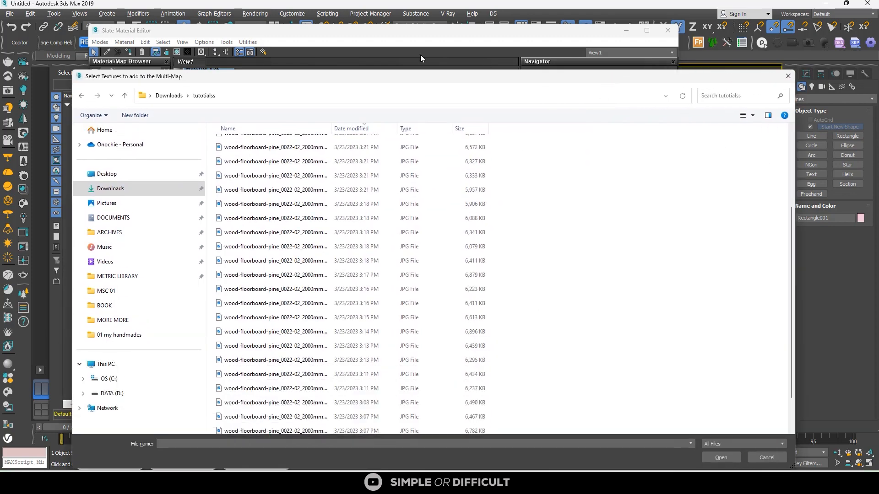
drag(406, 81, 407, 78)
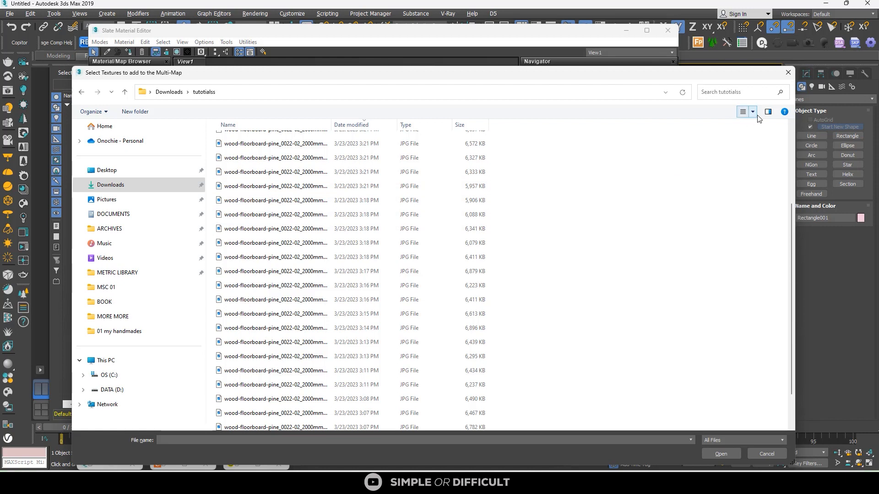
scroll(394, 211, up, 1)
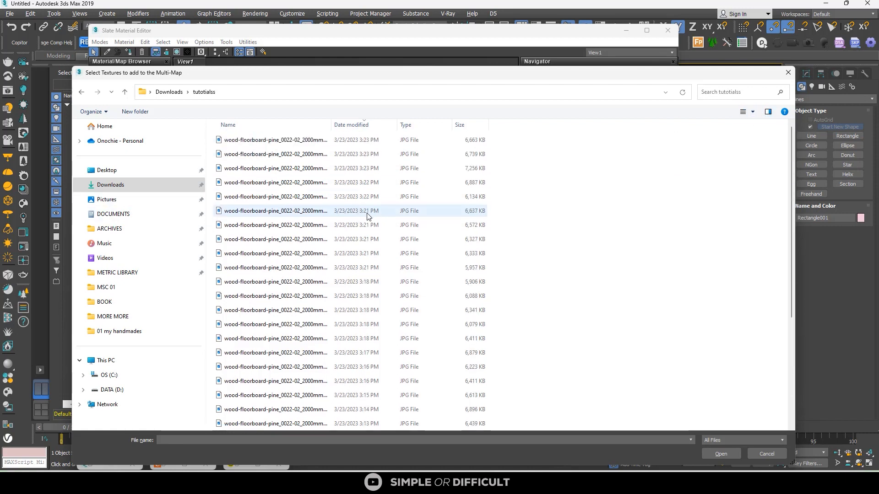
click(752, 112)
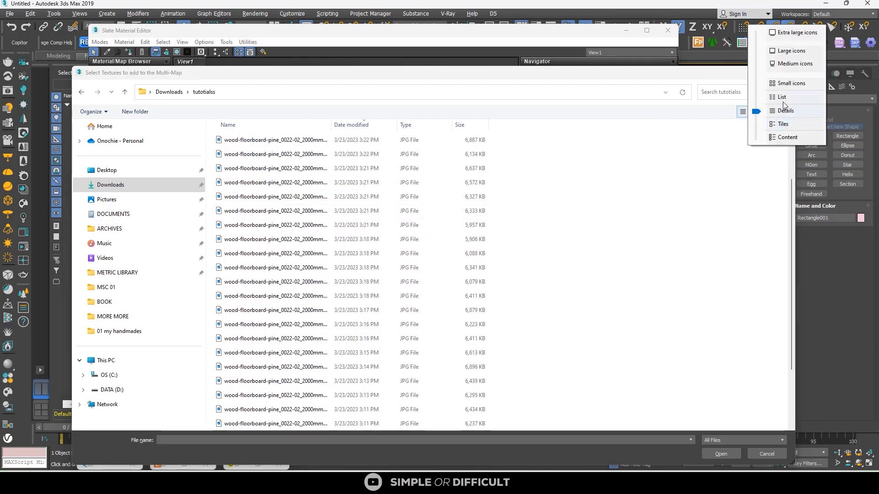
click(786, 50)
Load all the wood-floorboard-pine_0022-02 images into the MultiTexture map, leaving out the grunge texture, and close the texture manager.
scroll(354, 287, down, 5)
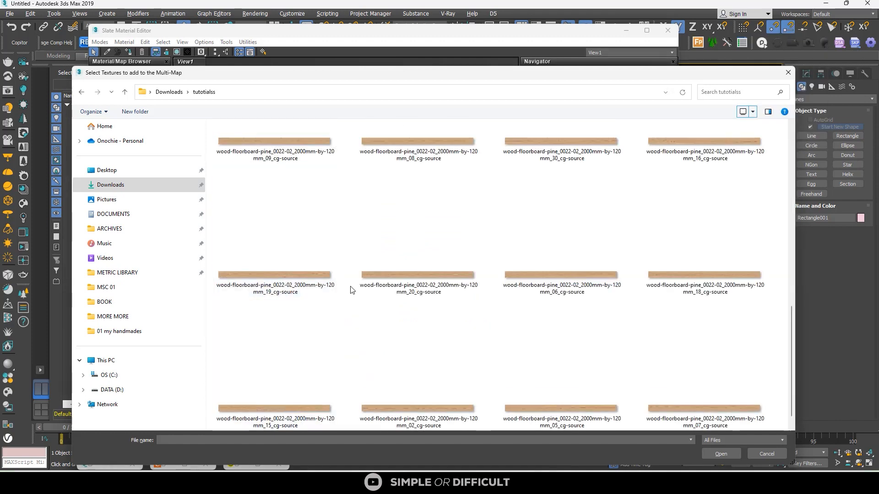
scroll(373, 277, up, 10)
scroll(633, 224, down, 5)
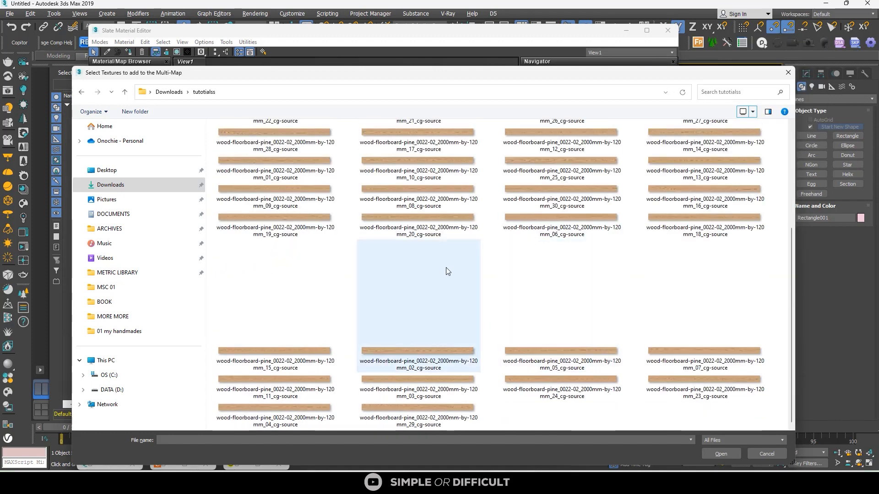
ctrl+scroll(448, 271, down, 1)
ctrl+scroll(447, 271, down, 1)
click(259, 246)
shift+click(743, 350)
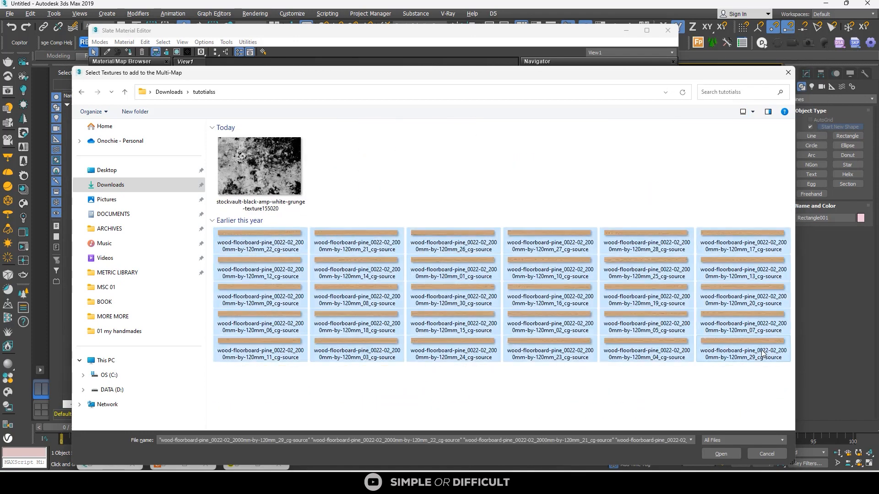
click(720, 454)
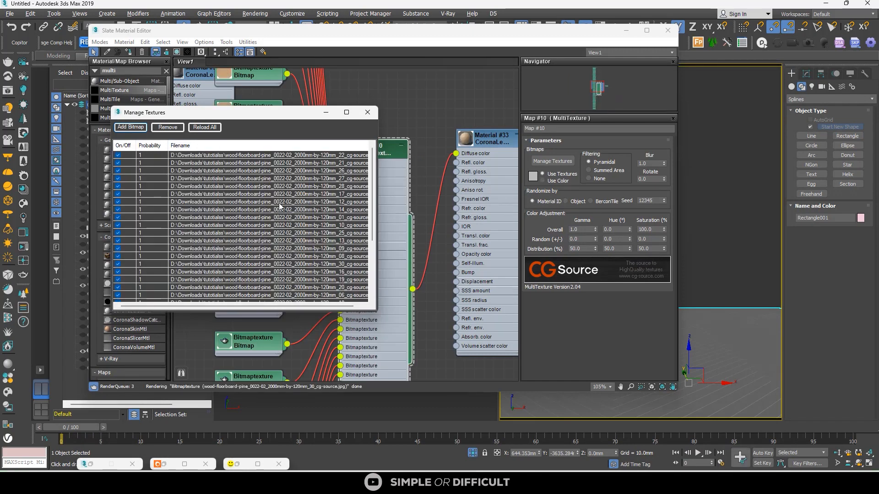
click(367, 112)
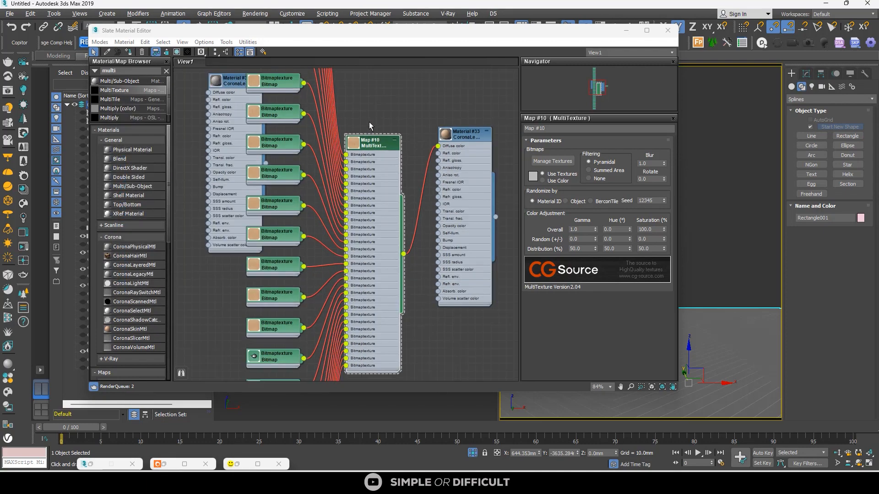
Spread the MultiTexture and CoronaLegacyMtl nodes apart to make room for more maps between them.
scroll(370, 126, down, 5)
middle_drag(380, 132, 361, 207)
scroll(411, 180, down, 8)
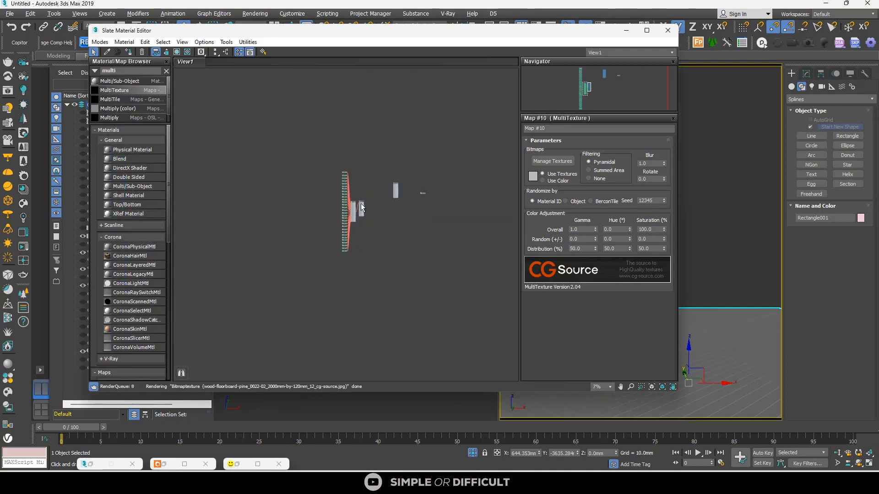
scroll(361, 207, up, 8)
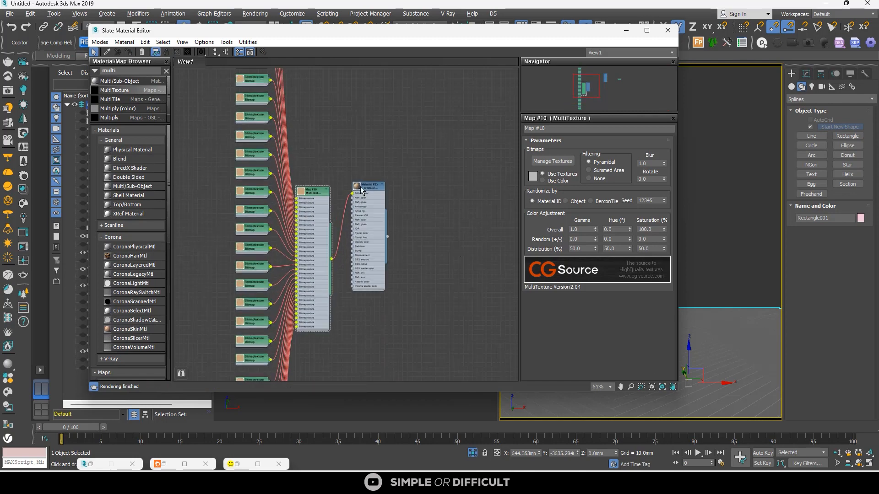
click(360, 187)
click(450, 179)
click(365, 187)
drag(309, 191, 256, 168)
scroll(289, 237, up, 2)
scroll(329, 228, down, 1)
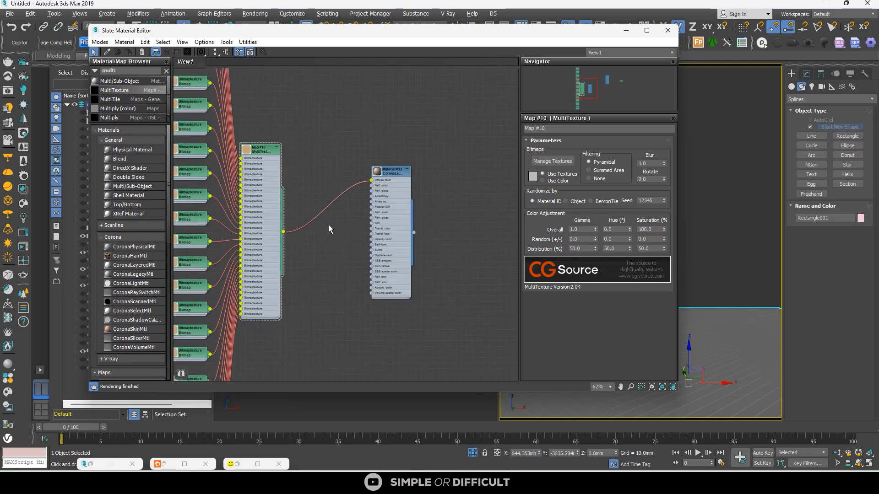
drag(396, 173, 429, 174)
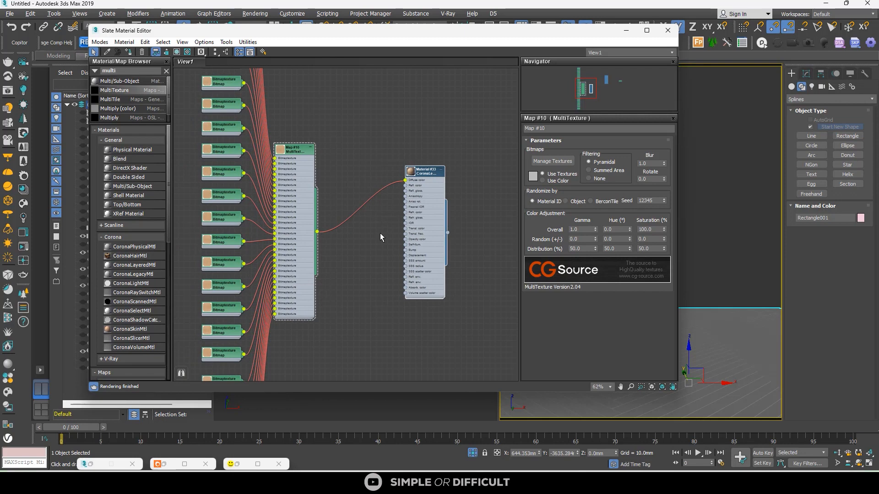
Add a general ColorCorrection map fed by the MultiTexture and space the neighbouring nodes away from it.
click(102, 237)
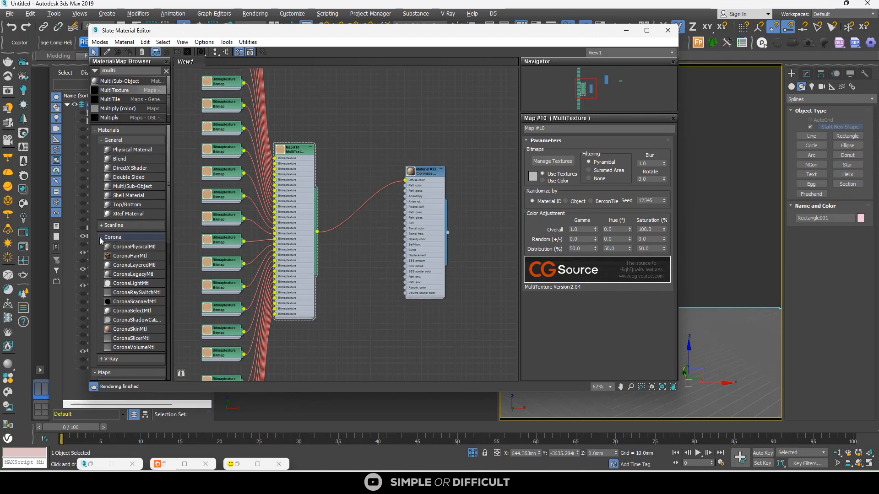
click(101, 238)
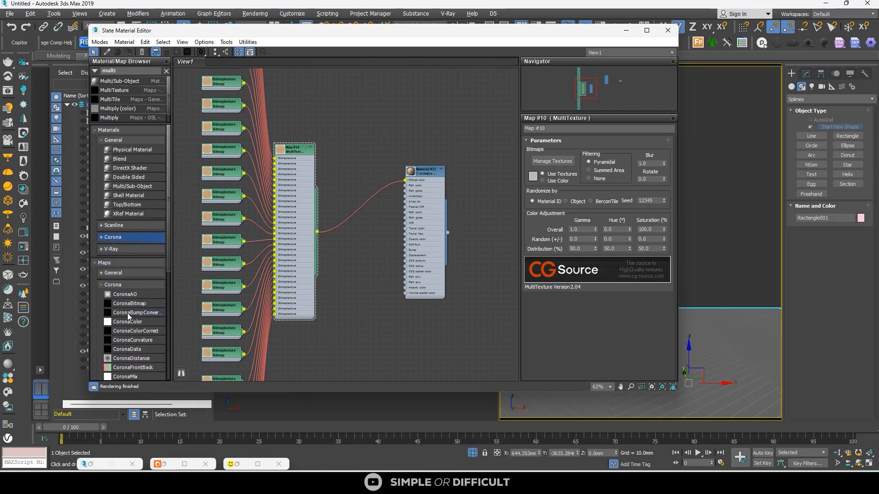
click(103, 273)
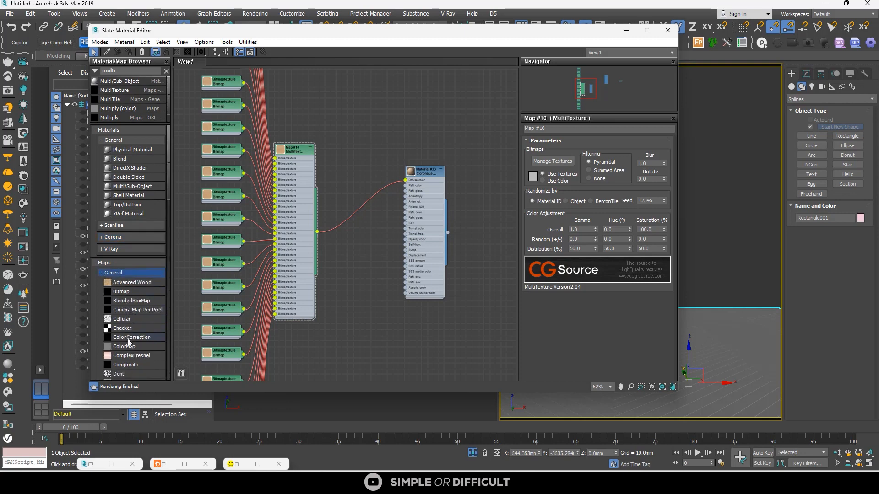
drag(129, 341, 327, 246)
scroll(336, 234, up, 2)
drag(457, 150, 472, 150)
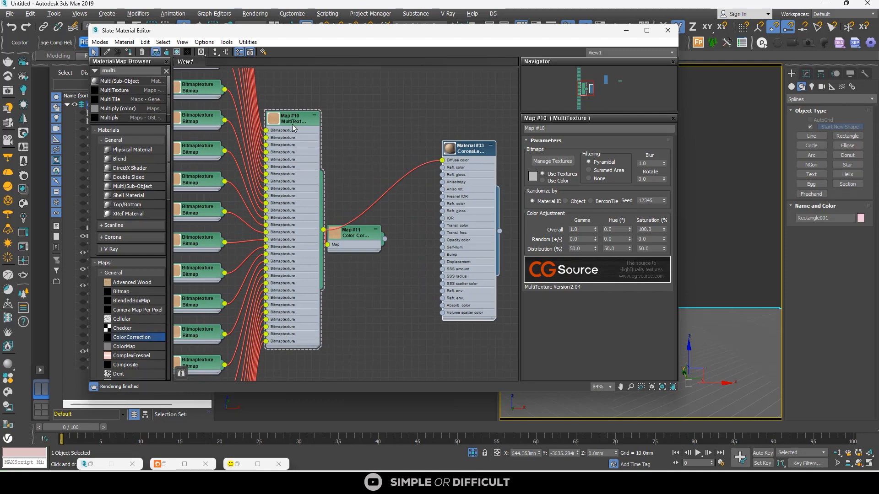
drag(292, 123, 246, 116)
Add a general Output map to the node view above the Color Correction node.
scroll(133, 337, down, 6)
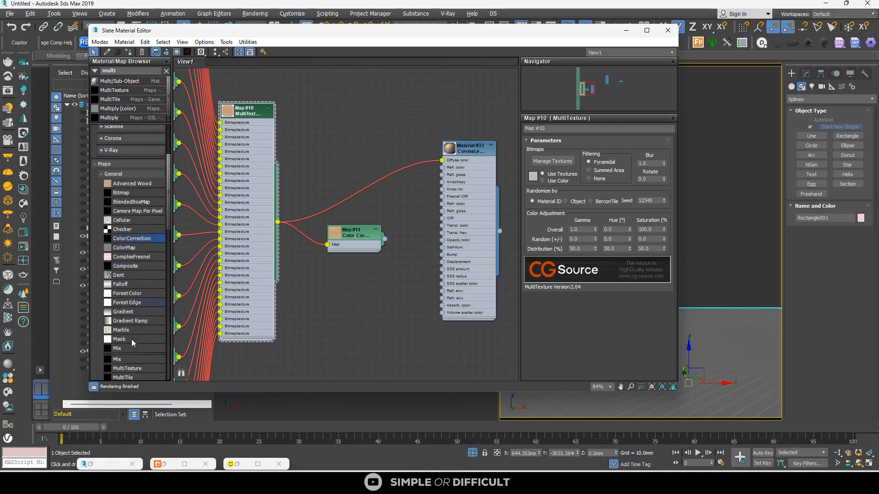
scroll(134, 319, down, 6)
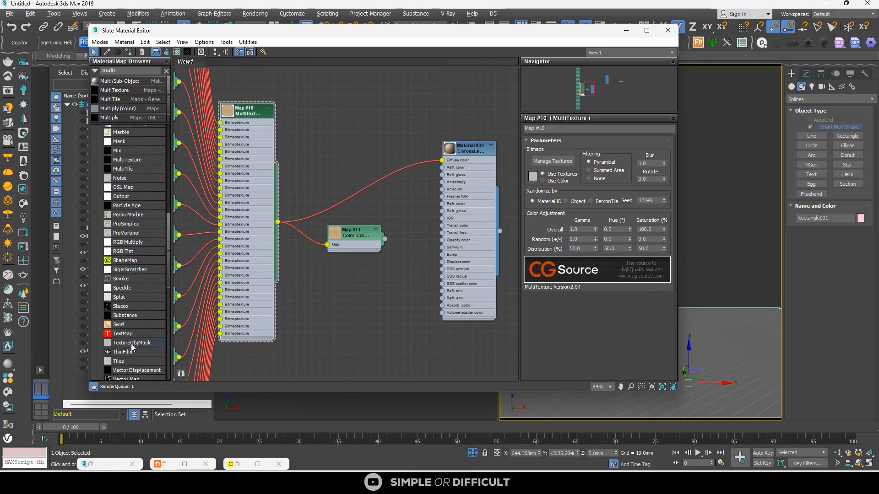
right_click(336, 112)
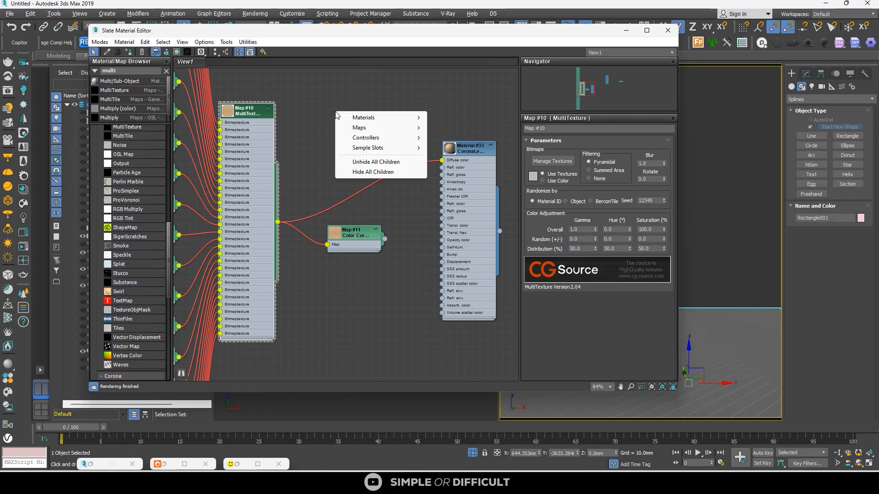
mouse_move(370, 127)
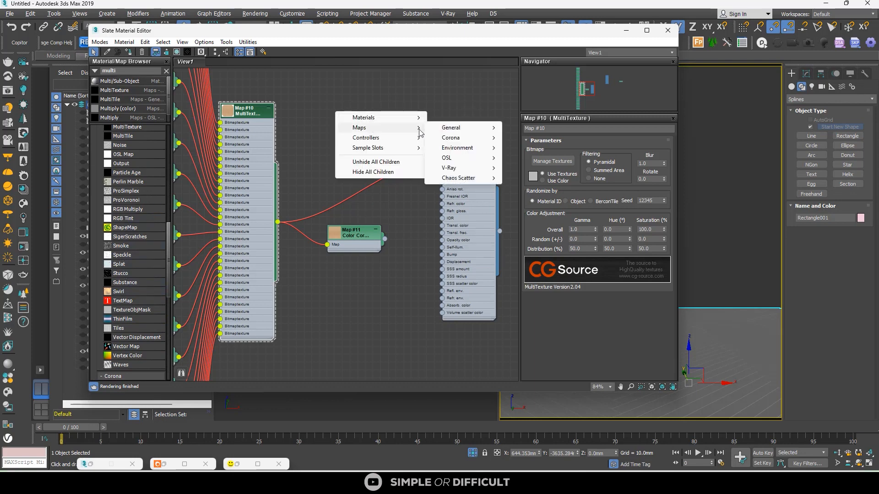
mouse_move(453, 128)
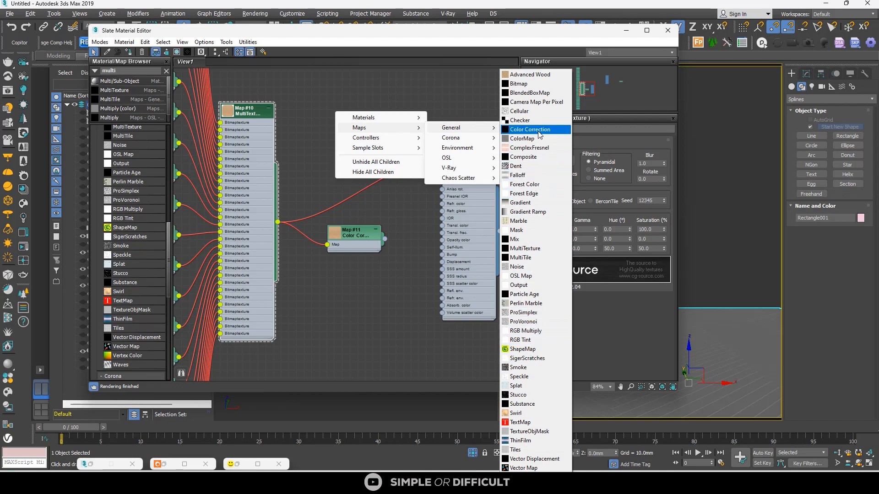
click(531, 285)
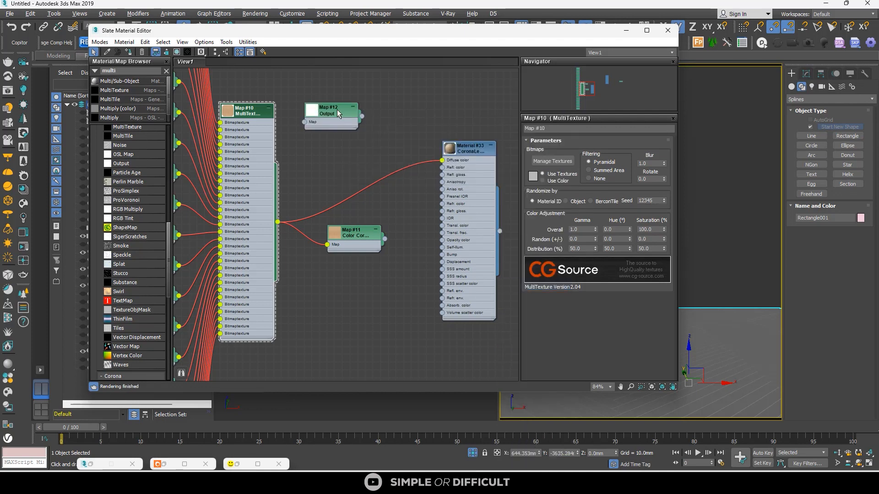
Place the Output node after Color Correction, feed Color Correction into it, and connect Output to the material's Refl. gloss.
drag(337, 111, 429, 280)
drag(349, 234, 301, 240)
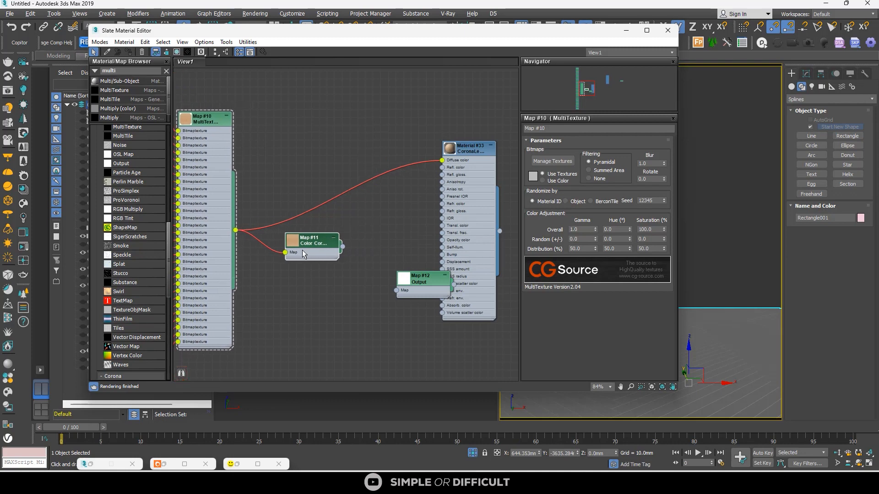
drag(426, 291, 349, 253)
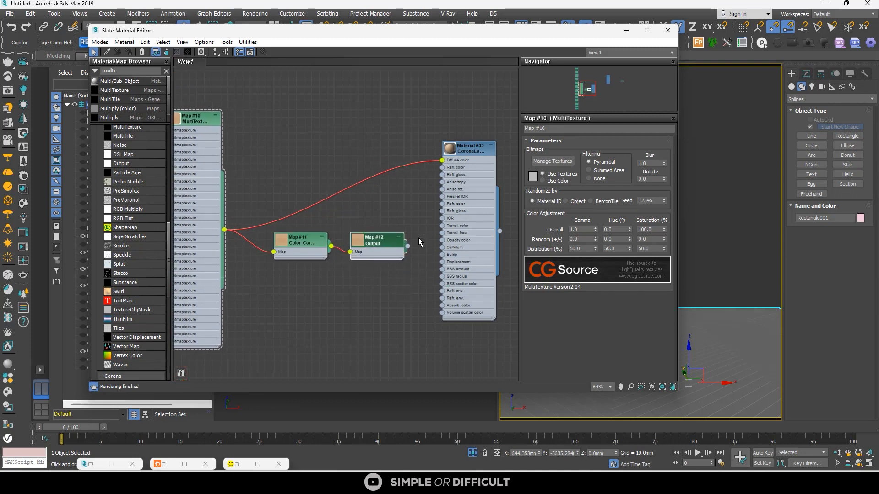
drag(408, 246, 431, 193)
scroll(392, 204, down, 2)
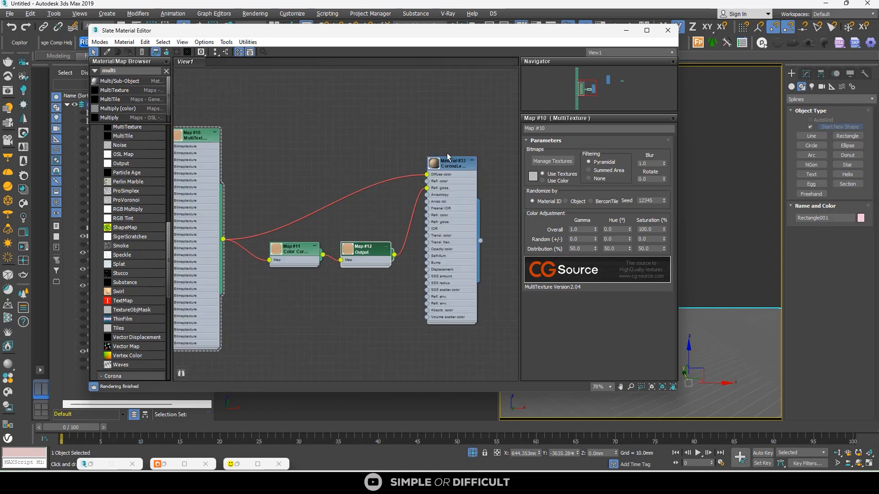
Start an interactive render in the Corona frame buffer and inspect the wood floor in it.
scroll(447, 157, up, 4)
drag(598, 36, 573, 57)
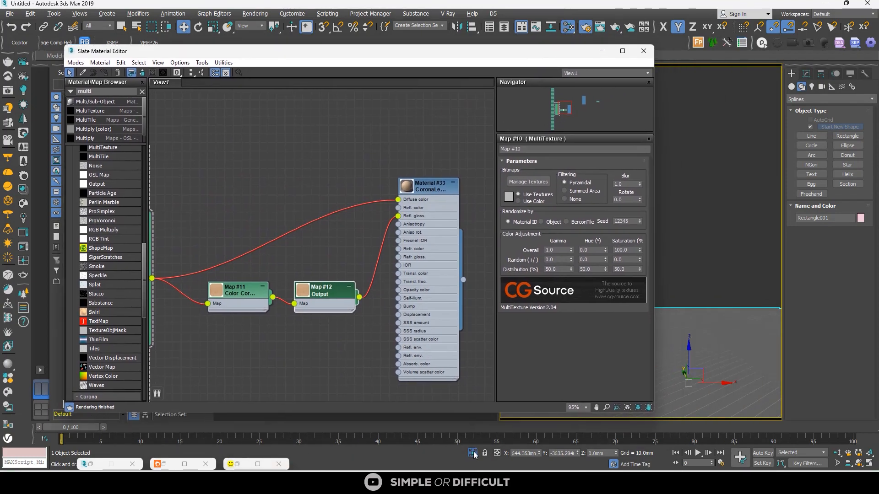
click(622, 50)
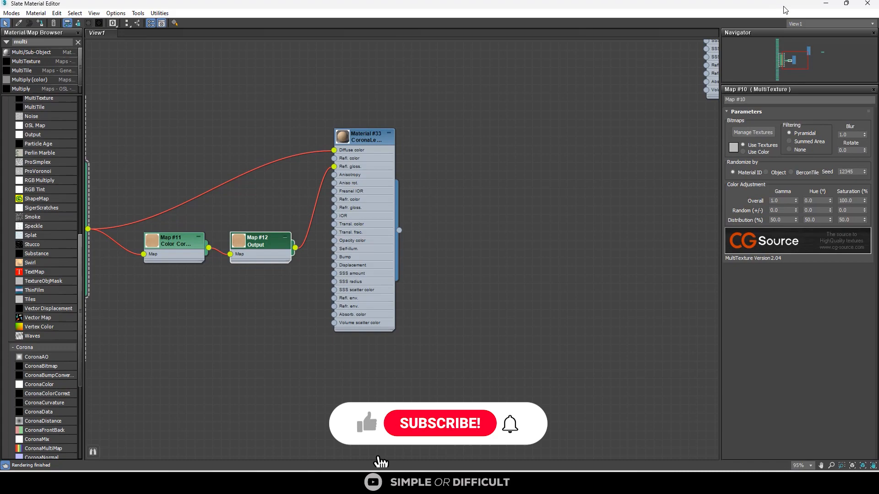
click(825, 3)
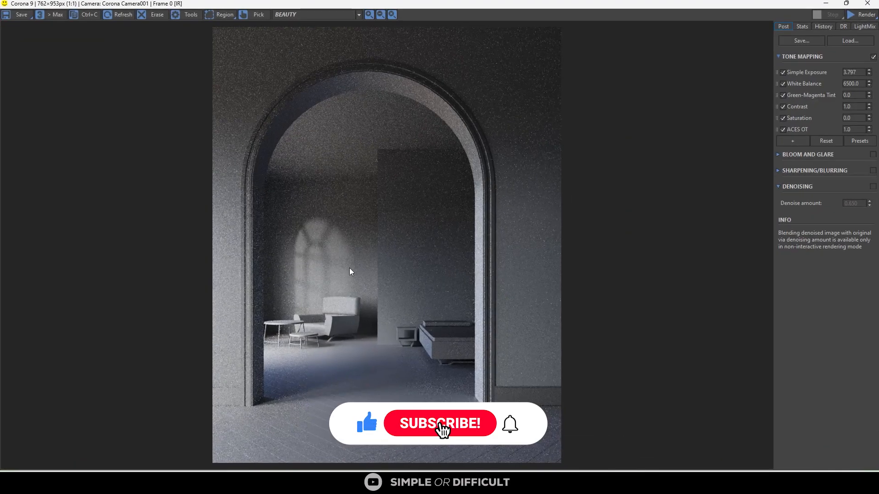
click(869, 18)
click(862, 26)
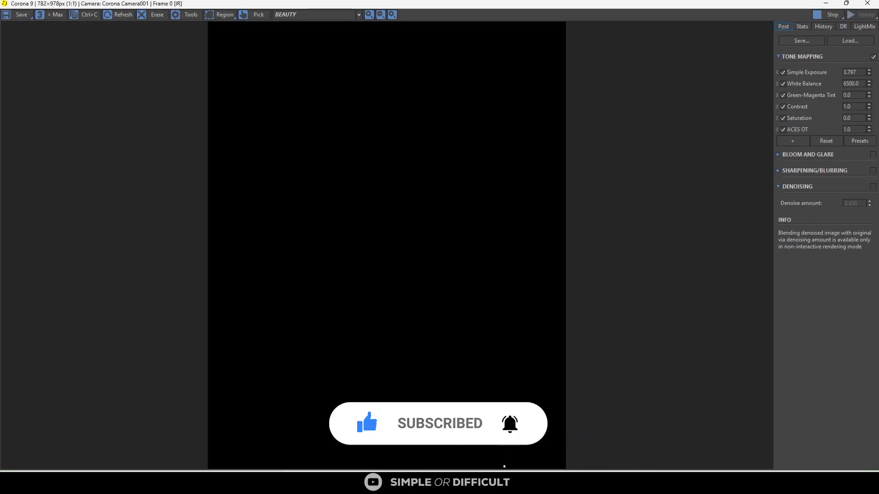
scroll(330, 244, up, 2)
scroll(331, 245, down, 3)
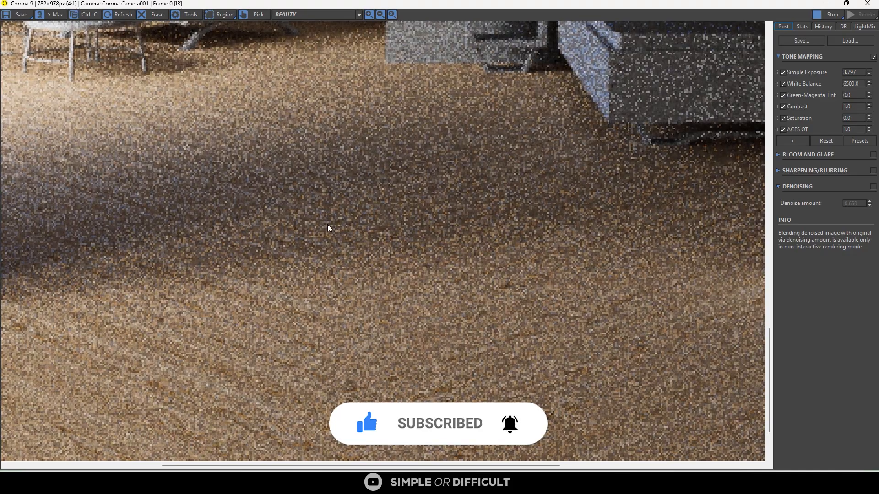
scroll(334, 363, up, 2)
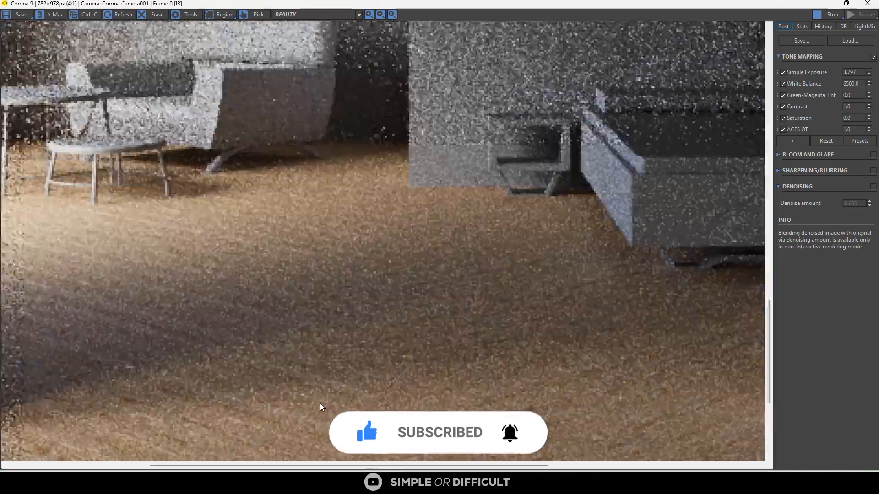
Restore the Corona frame buffer to a smaller window and arrange it beside the Slate Material Editor.
double_click(571, 4)
drag(550, 10, 250, 10)
scroll(257, 160, down, 3)
click(572, 27)
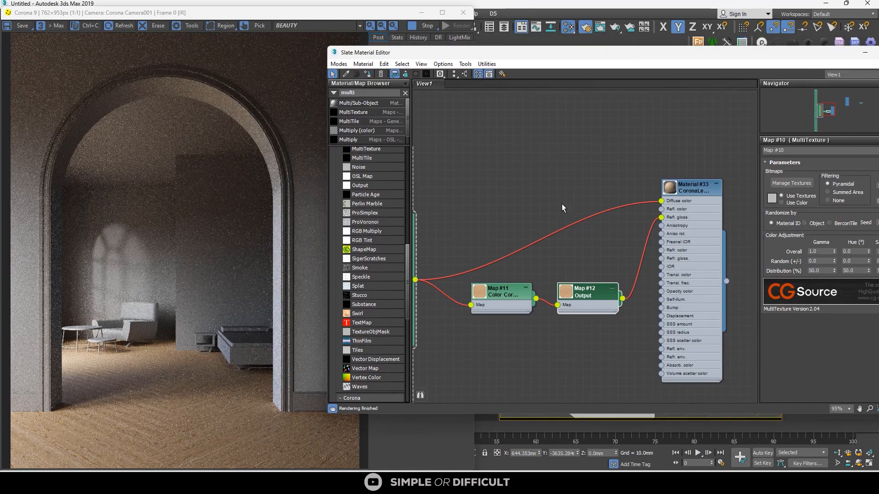
Reduce the Color Correction map's saturation to its minimum so the glossiness input is greyscale.
scroll(520, 298, down, 2)
double_click(505, 296)
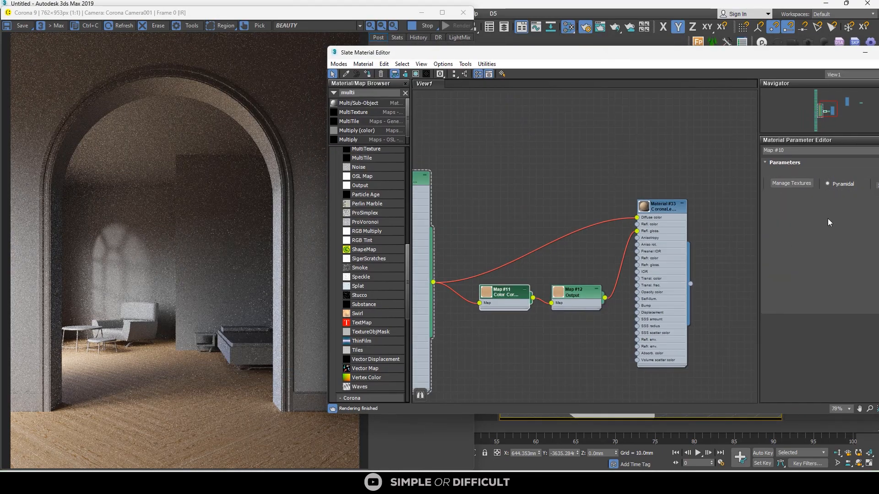
drag(838, 291, 767, 290)
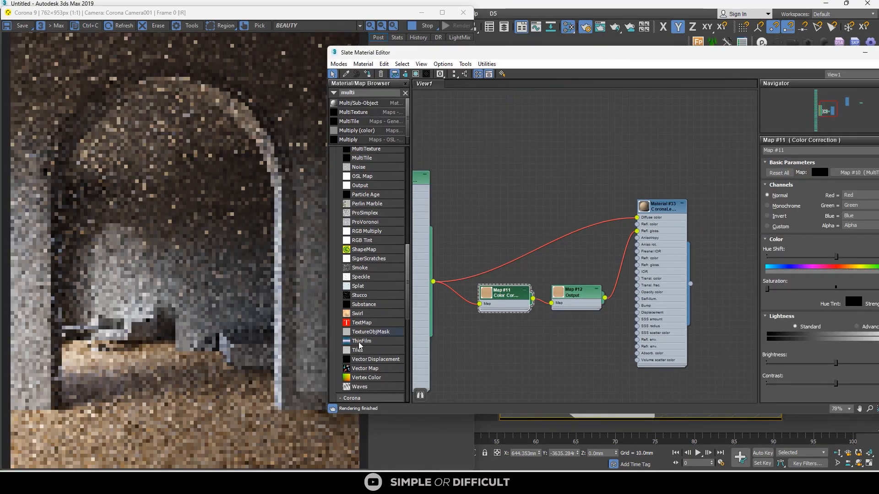
scroll(163, 431, up, 1)
Set the CoronaLegacyMtl's diffuse level to 0 to isolate the floor's reflections.
double_click(659, 207)
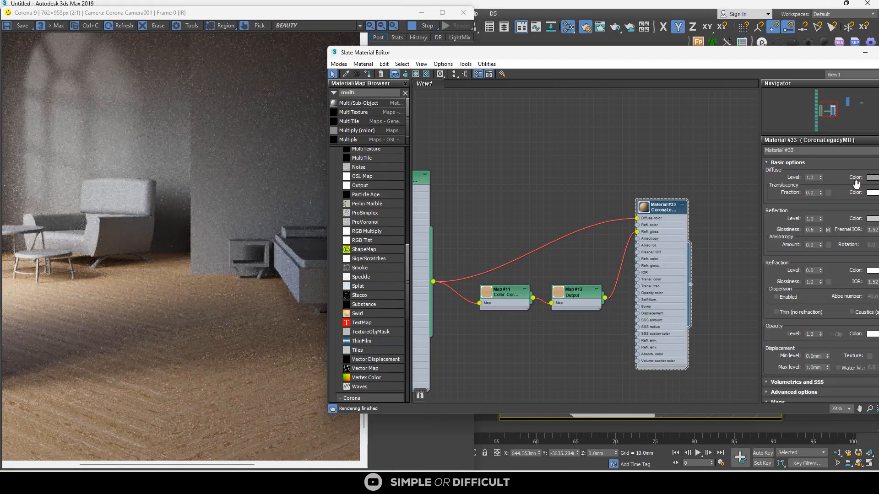
drag(777, 63, 720, 49)
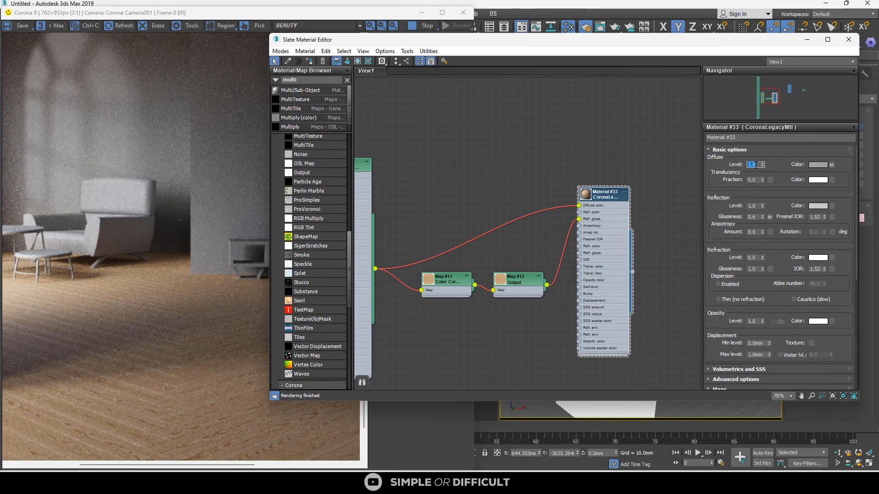
text(0)
key(Return)
scroll(137, 344, down, 1)
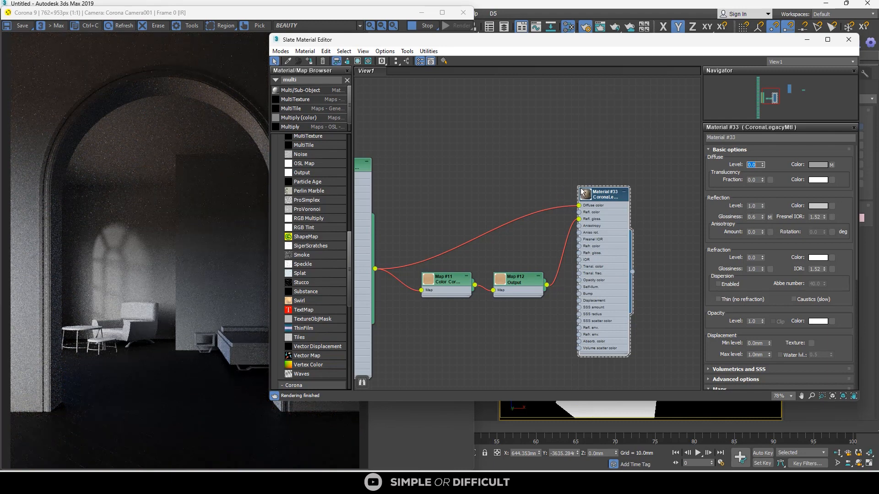
Enable the Output map's Color Map and add a Bezier-Smooth curve point at about 0.318.
click(541, 280)
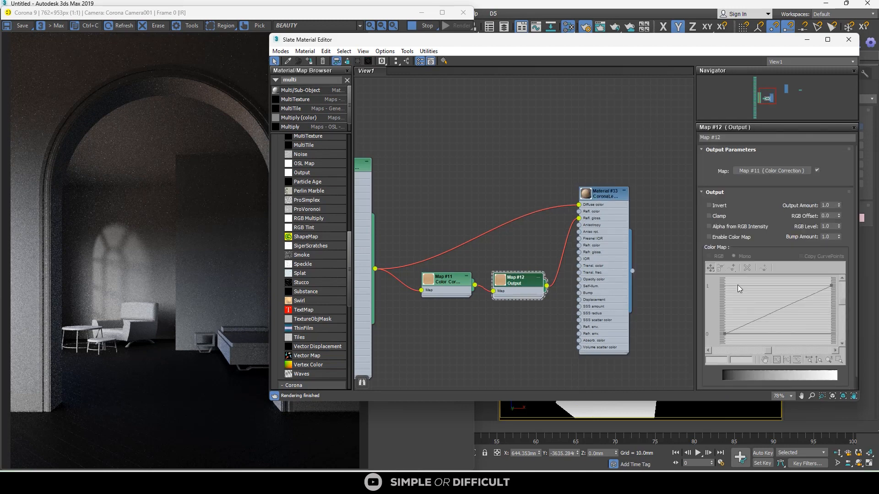
click(715, 239)
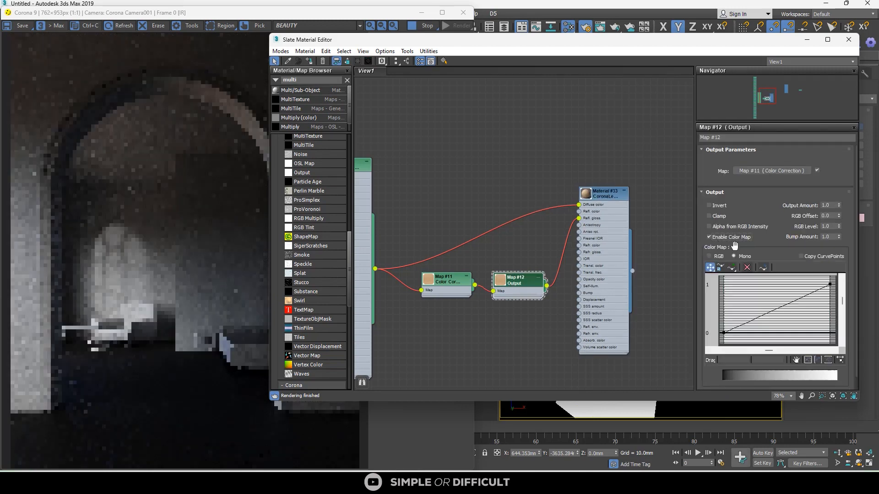
click(731, 267)
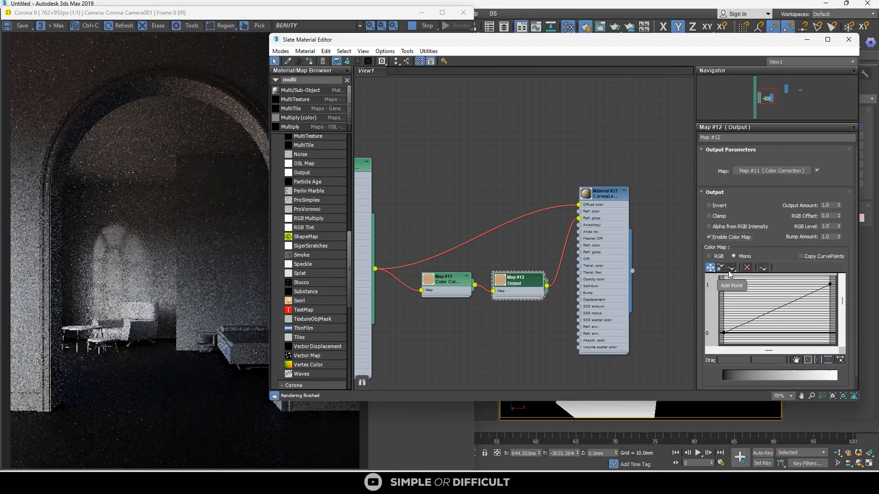
click(758, 317)
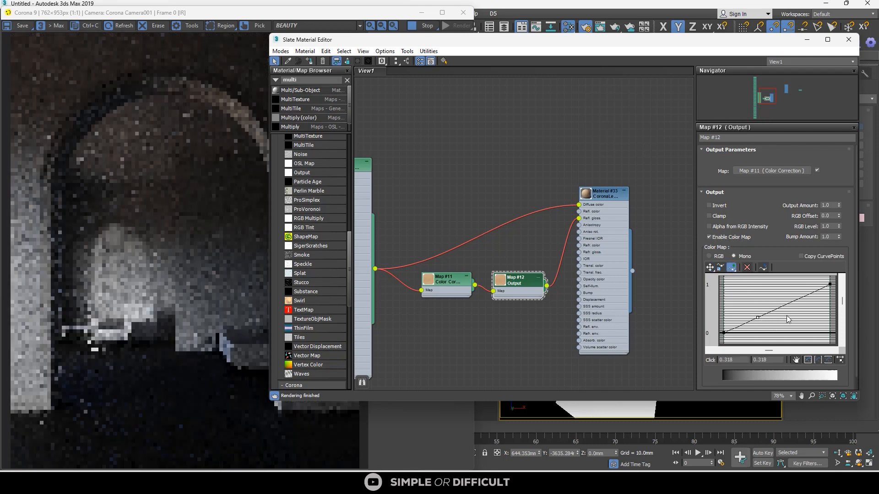
right_click(758, 318)
click(782, 332)
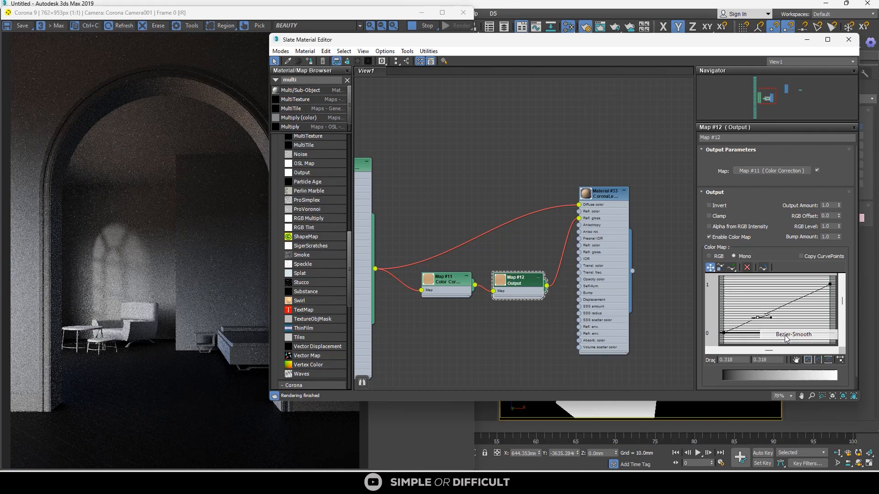
Raise the Color Map's middle curve point to about 0.656 and check the floor reflections in the render.
drag(757, 318, 759, 301)
scroll(133, 372, up, 1)
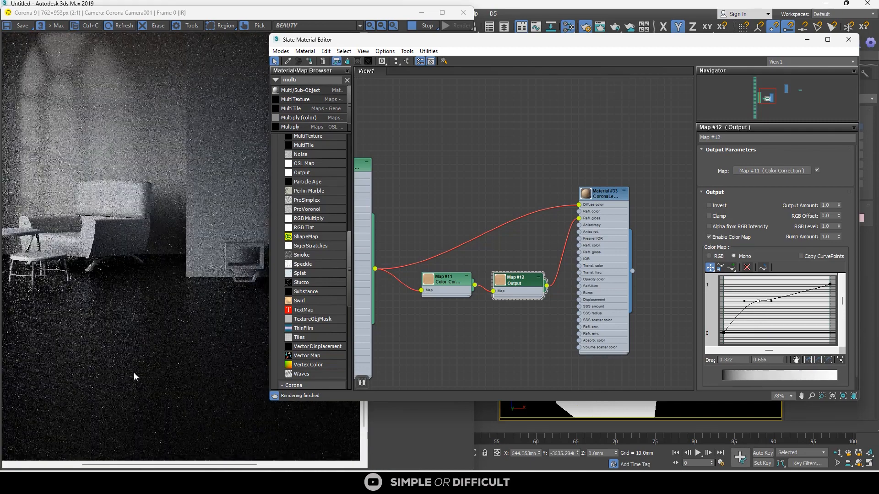
click(442, 12)
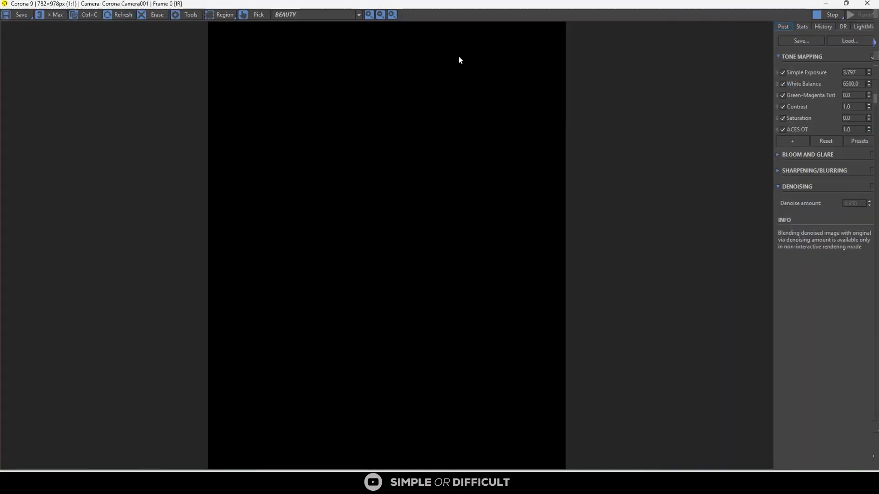
scroll(361, 419, up, 3)
scroll(413, 276, down, 2)
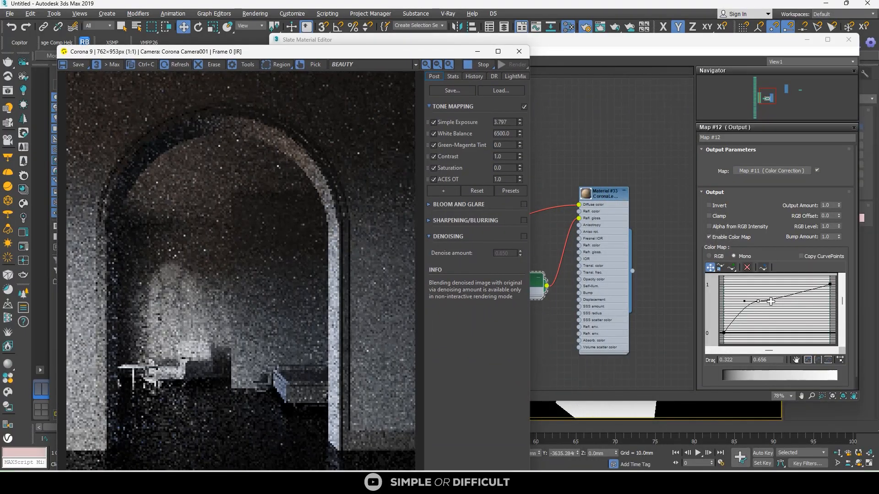
Lengthen the middle curve point's tangent handles and rearrange the frame buffer and material editor side by side.
drag(770, 301, 777, 301)
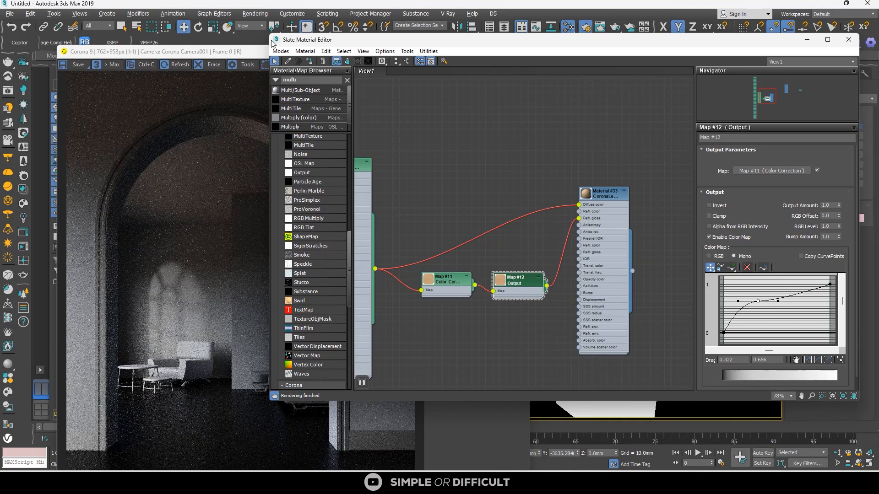
drag(311, 39, 501, 61)
drag(371, 54, 312, 19)
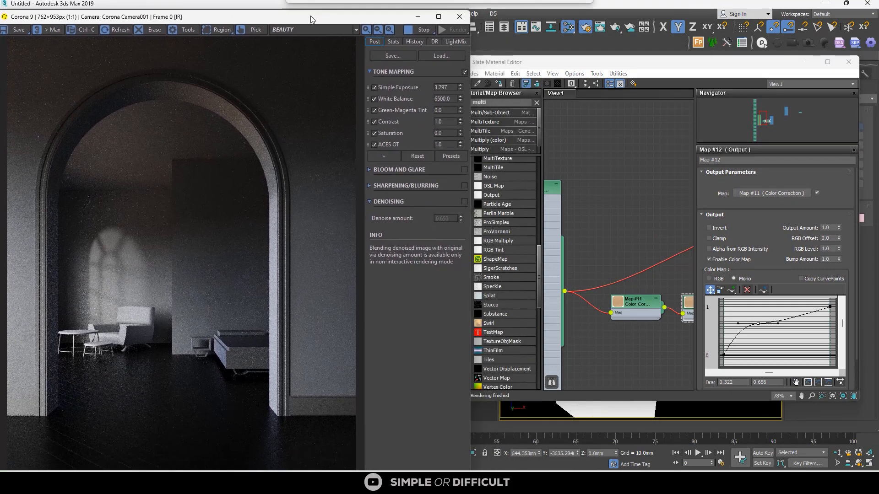
drag(776, 324, 785, 324)
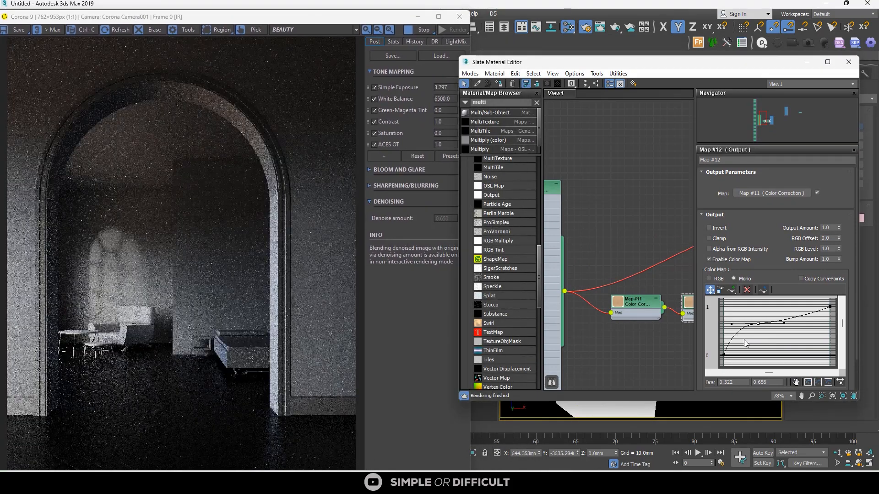
Move the middle curve point to about 0.443, 0.703 and try its tangent tilted upward, then downward.
drag(758, 324, 777, 320)
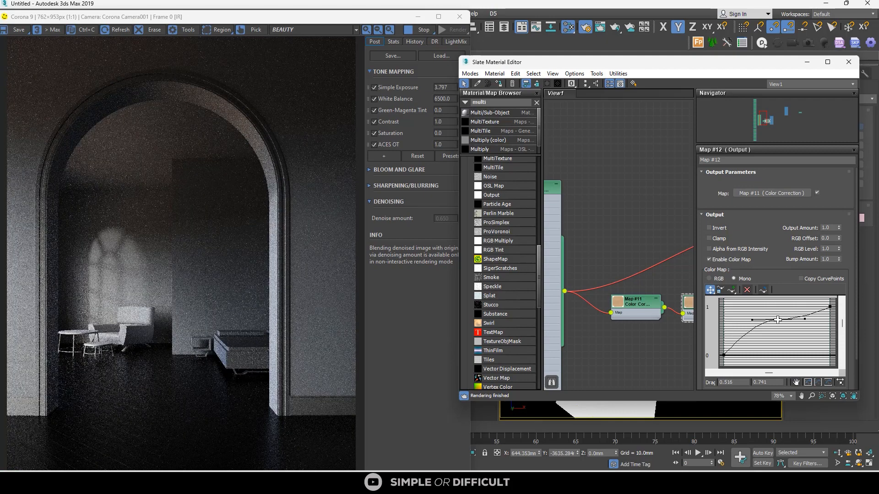
drag(776, 320, 769, 322)
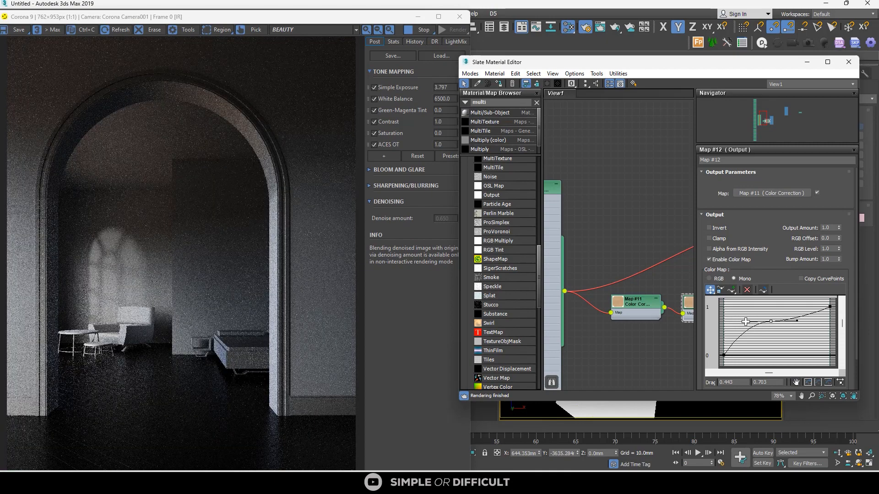
drag(745, 322, 742, 327)
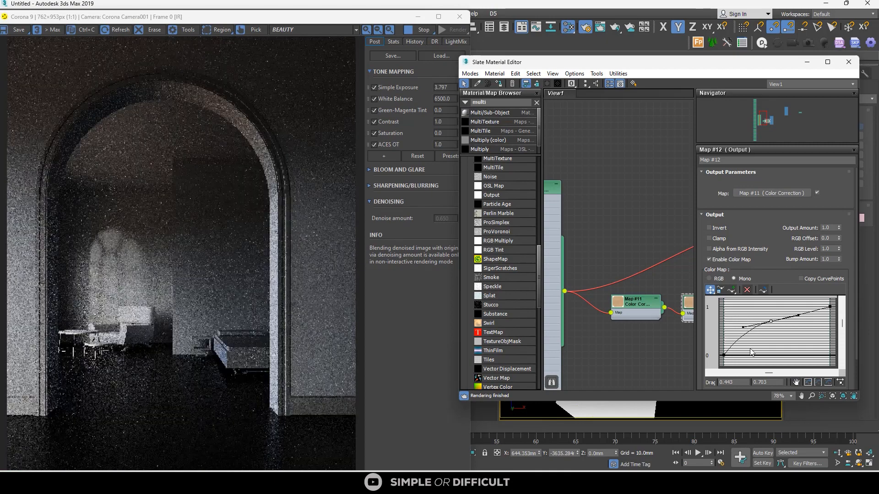
drag(742, 327, 742, 317)
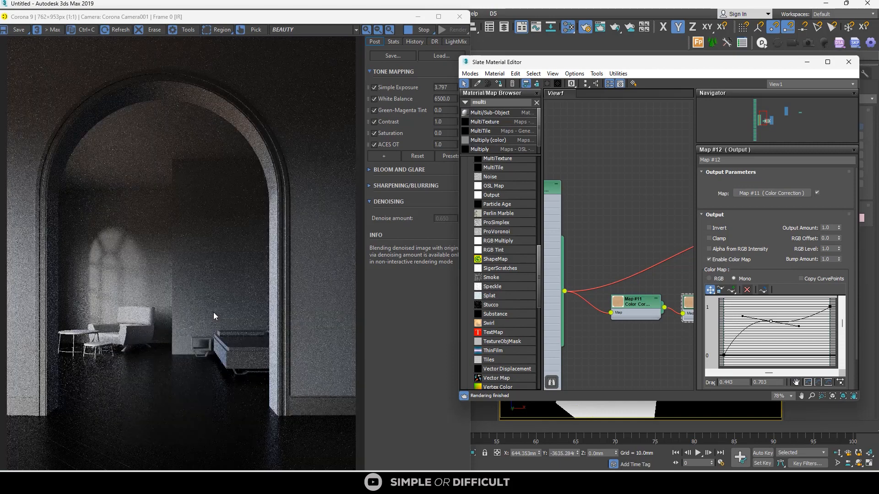
Tilt the middle point's tangent upward and raise the point to about 0.929.
scroll(104, 405, up, 1)
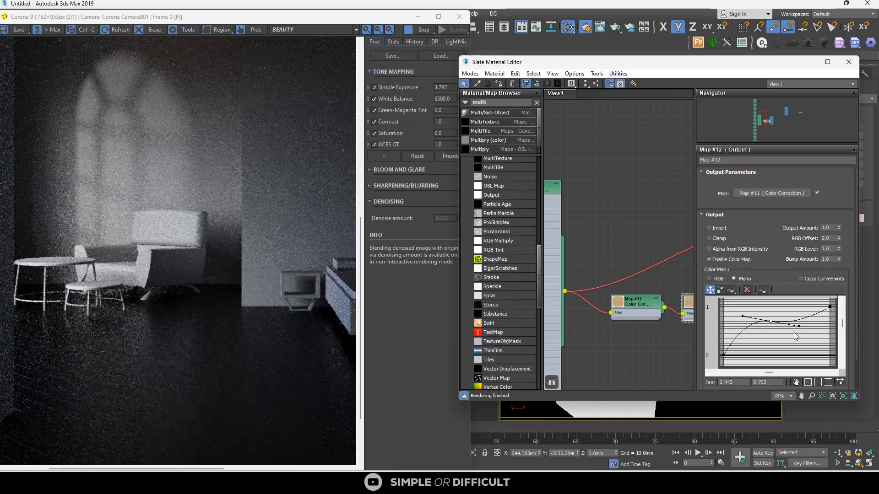
drag(798, 327, 798, 313)
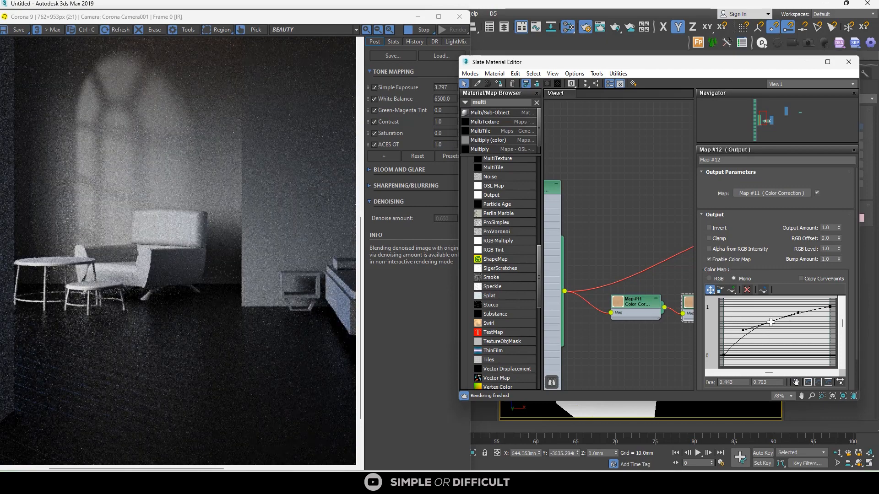
drag(771, 322, 770, 310)
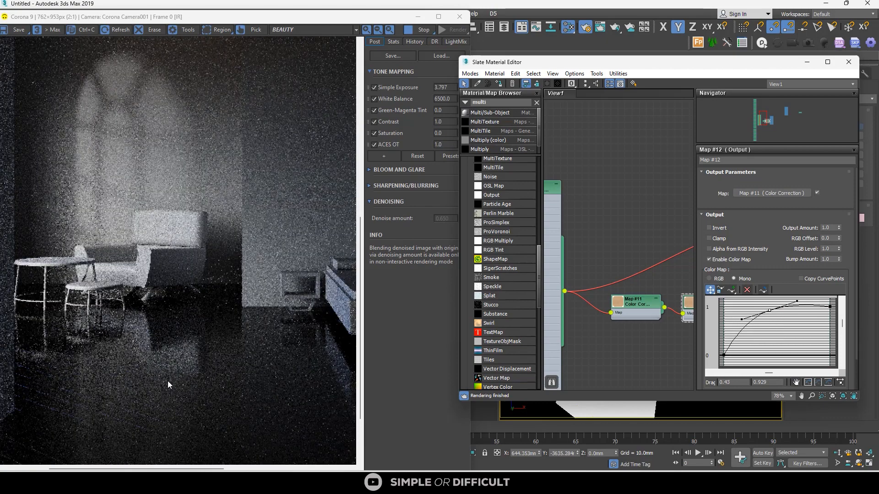
Lower the middle curve point to about 0.438, 0.731, flatten its tangent slightly, and stop the interactive render.
scroll(169, 348, down, 1)
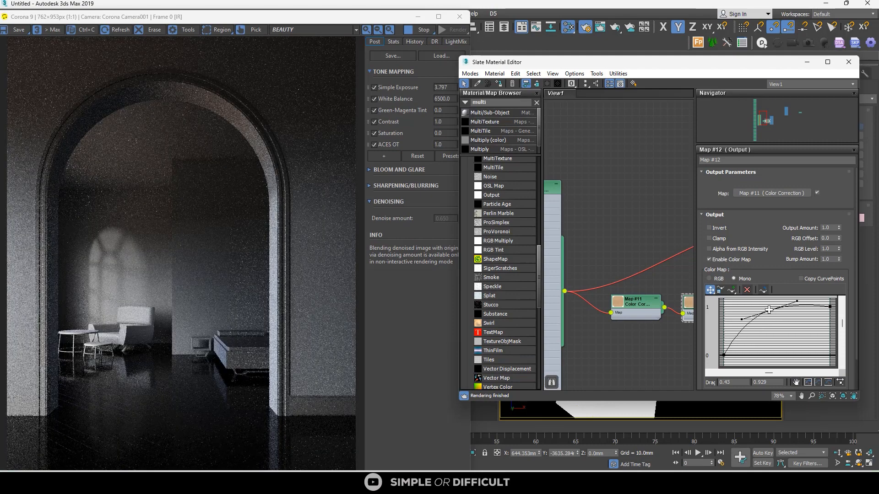
drag(768, 310, 770, 318)
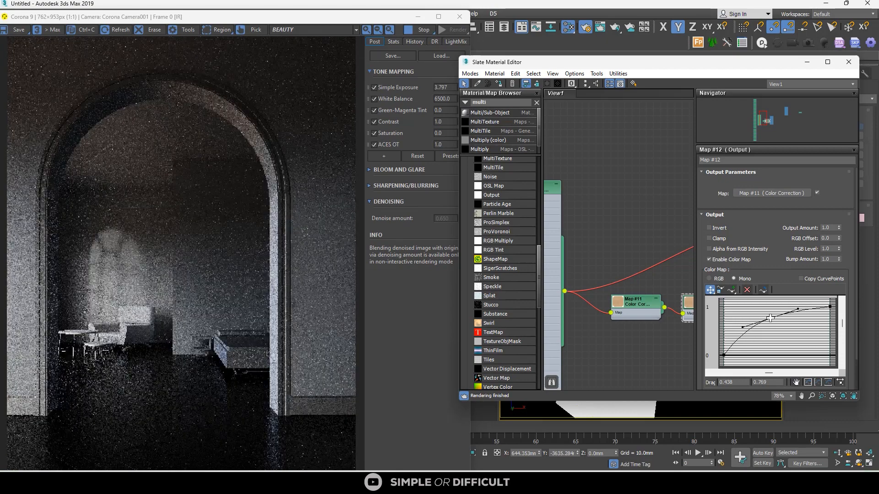
drag(770, 318, 770, 320)
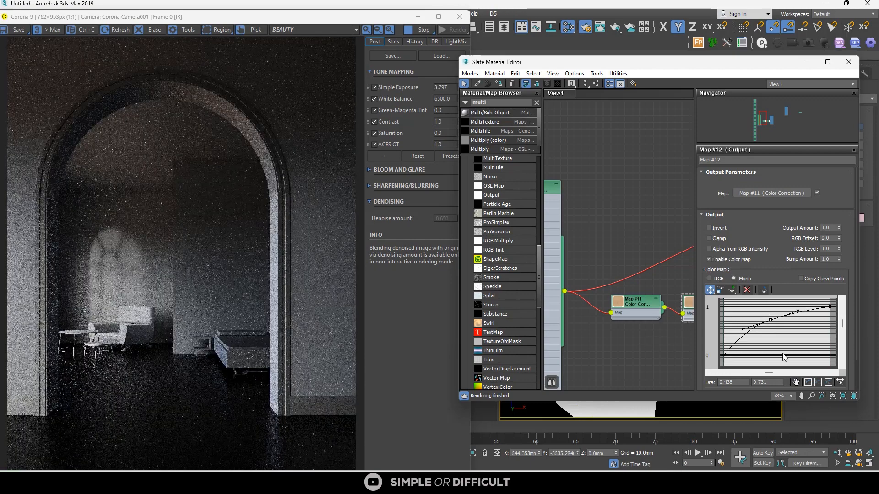
click(741, 326)
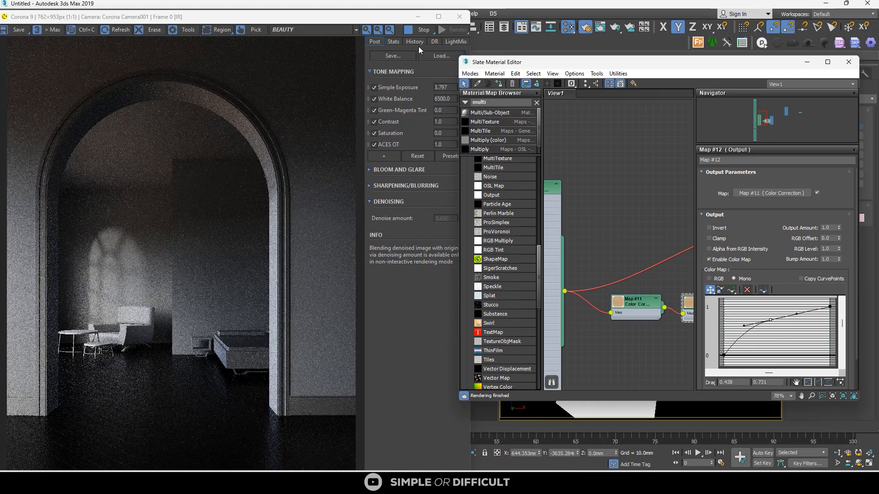
click(417, 31)
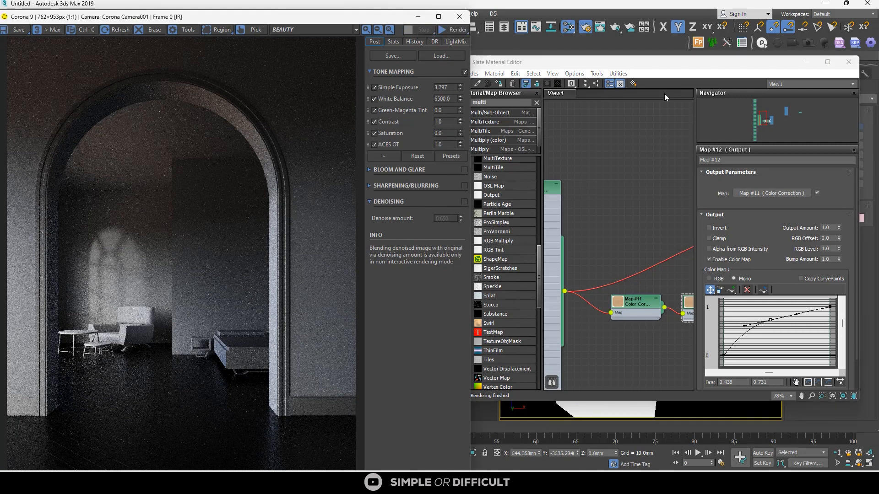
Insert a ColorCorrection map between the MultiTexture map and the floor material's diffuse color.
scroll(622, 213, down, 5)
middle_drag(649, 211, 617, 207)
scroll(617, 208, up, 3)
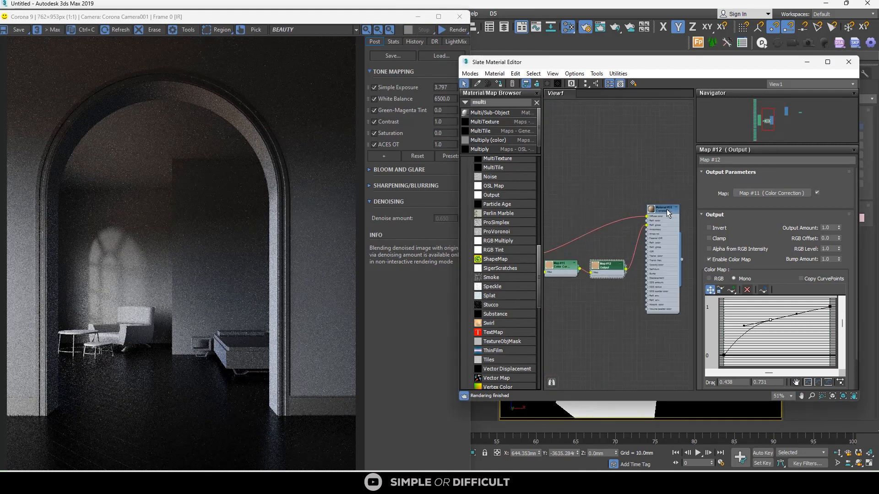
double_click(666, 210)
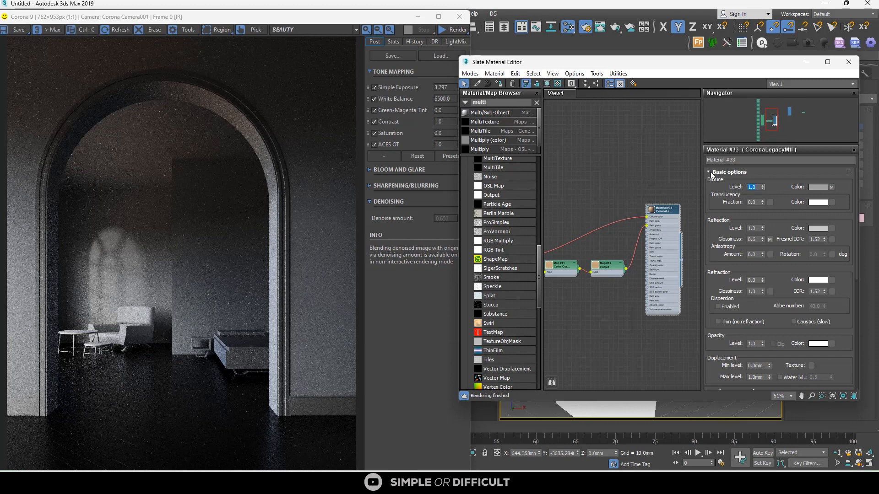
scroll(644, 251, down, 2)
middle_drag(583, 234, 615, 233)
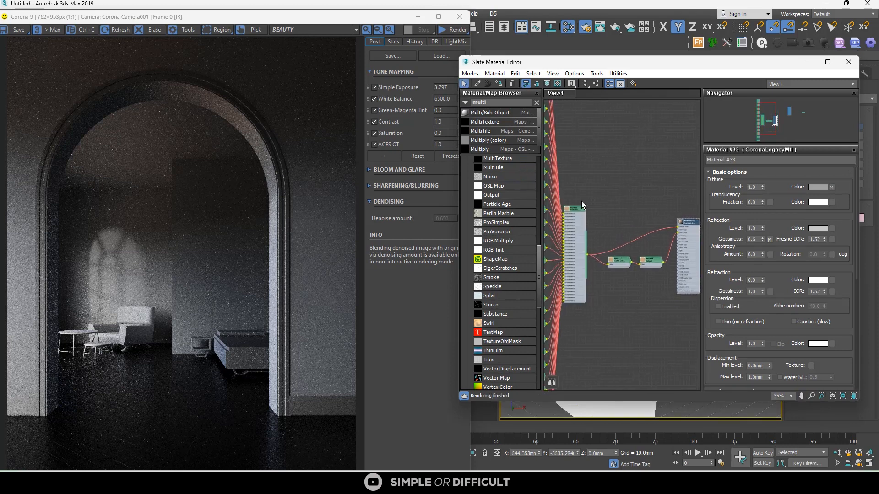
click(536, 102)
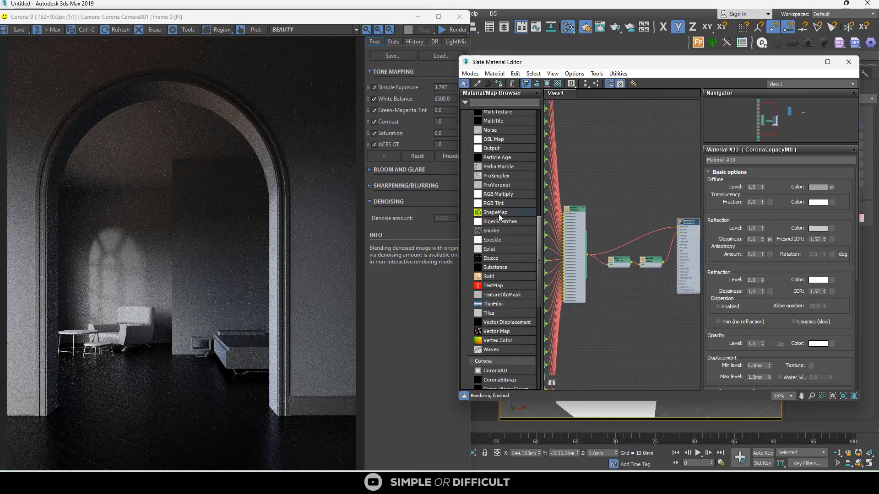
scroll(499, 214, up, 9)
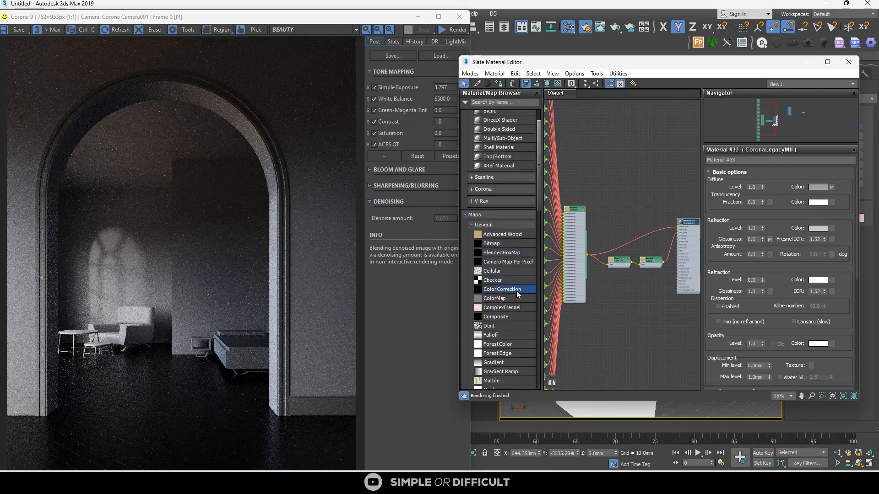
drag(516, 290, 629, 230)
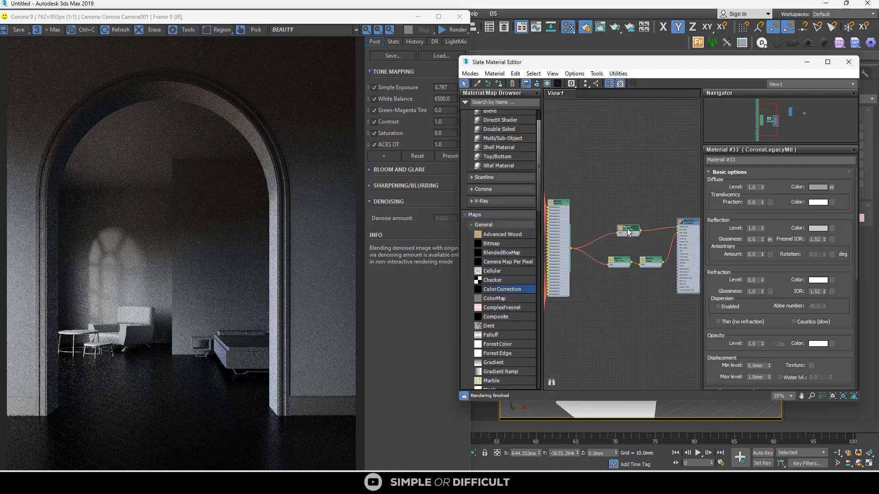
Lower the new Color Correction's saturation to about -30.9, start the interactive render and check the floor up close.
double_click(629, 230)
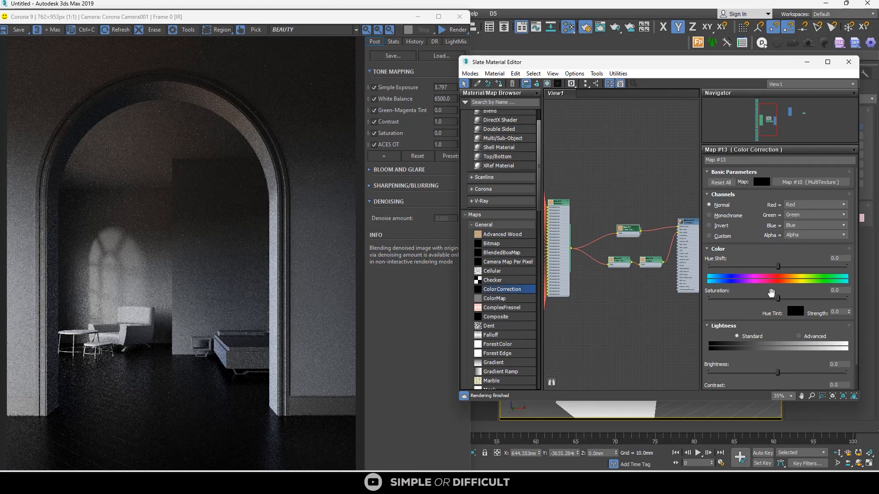
drag(778, 298, 756, 301)
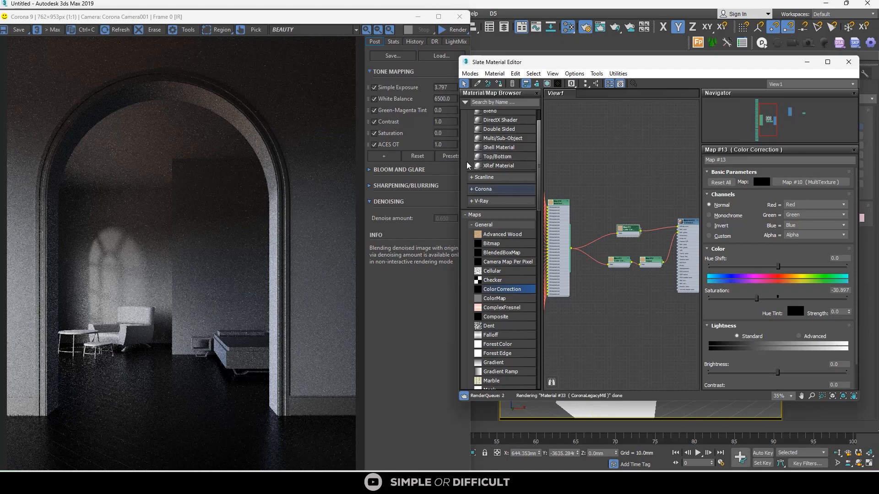
click(454, 29)
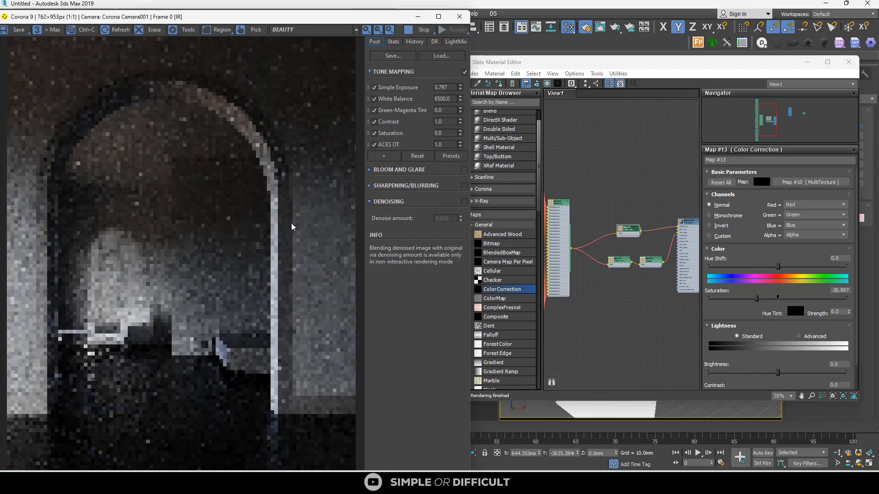
scroll(174, 419, up, 1)
scroll(156, 389, up, 1)
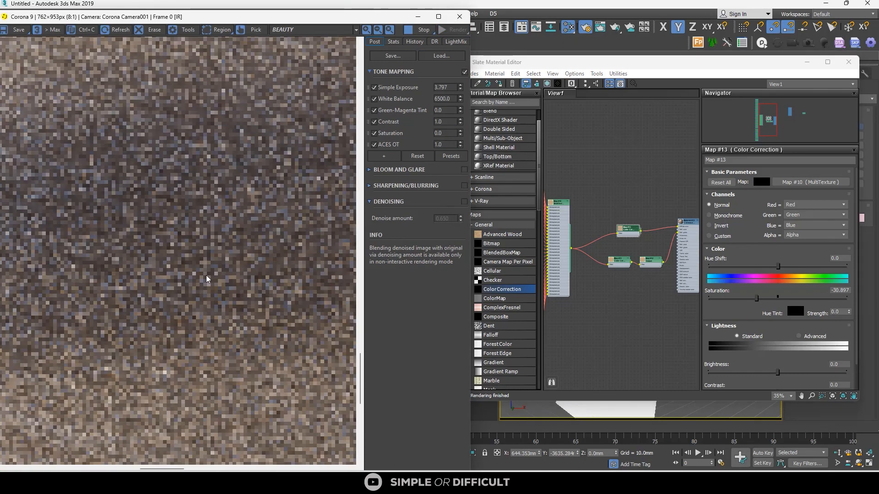
scroll(158, 387, down, 2)
scroll(119, 430, up, 1)
scroll(119, 430, up, 1)
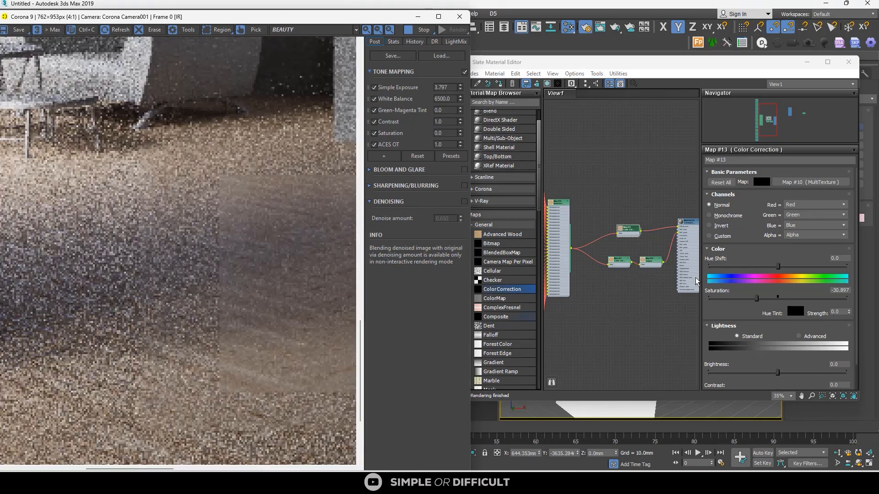
Set the diffuse Color Correction's saturation to about -22.3 and its hue shift to about 6.6.
drag(758, 301, 762, 299)
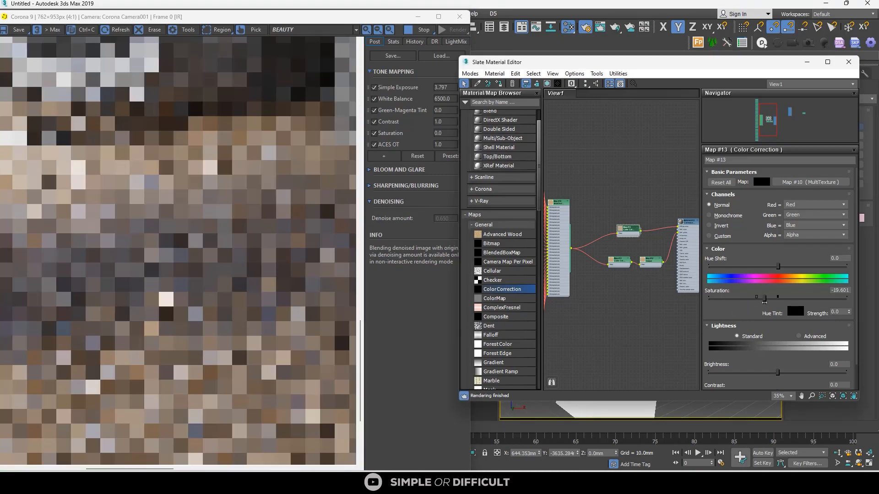
scroll(263, 265, down, 1)
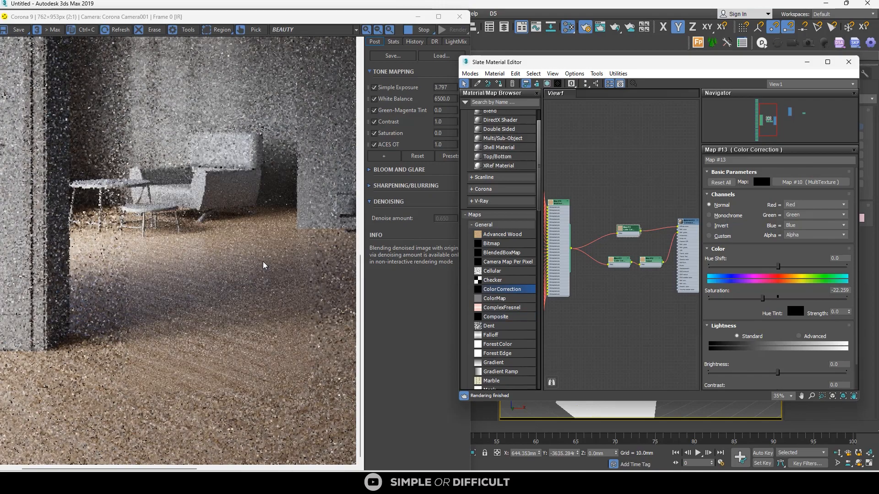
click(781, 270)
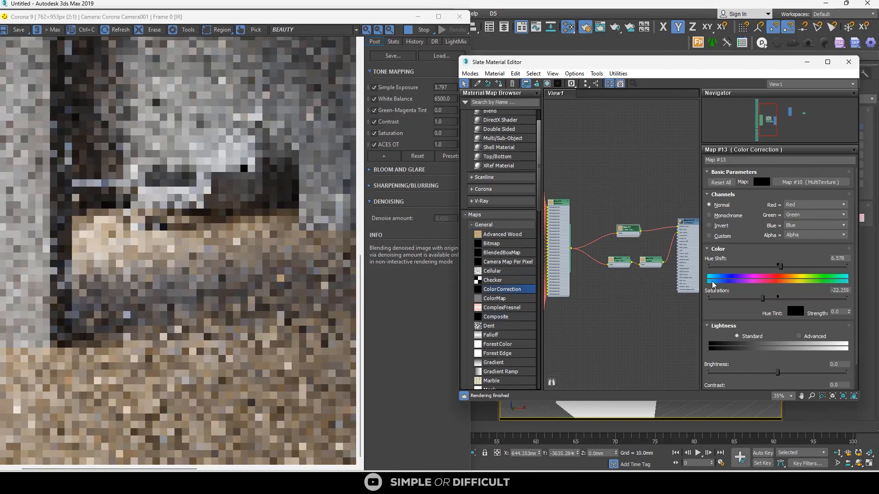
scroll(267, 321, down, 1)
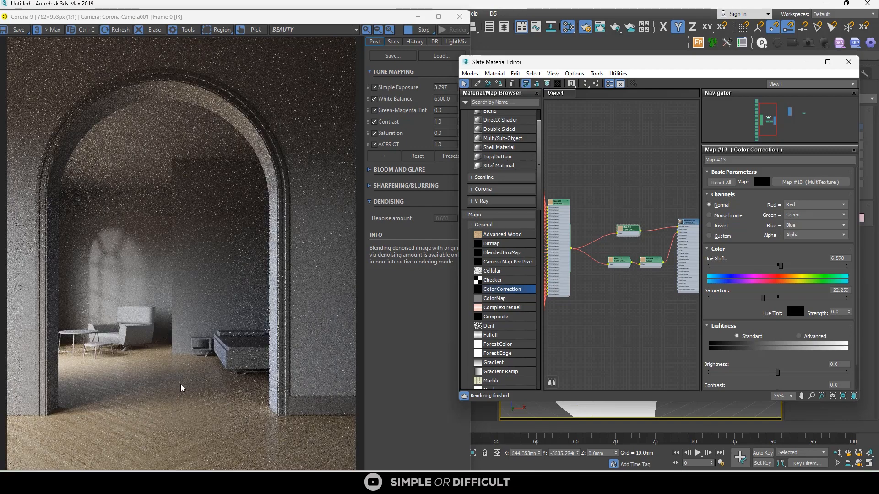
Examine the rendered herringbone floor at several magnifications, and display the floor material's basic options.
scroll(182, 445, up, 3)
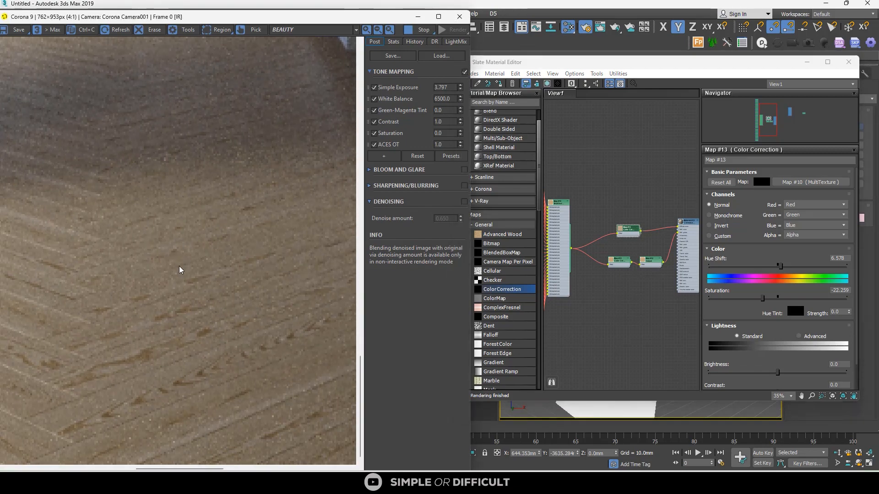
scroll(180, 270, down, 1)
scroll(186, 271, down, 1)
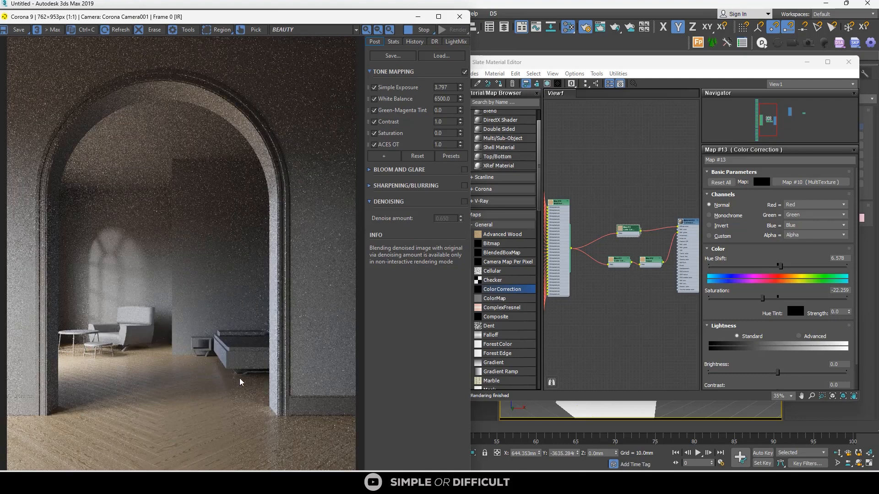
scroll(114, 453, up, 1)
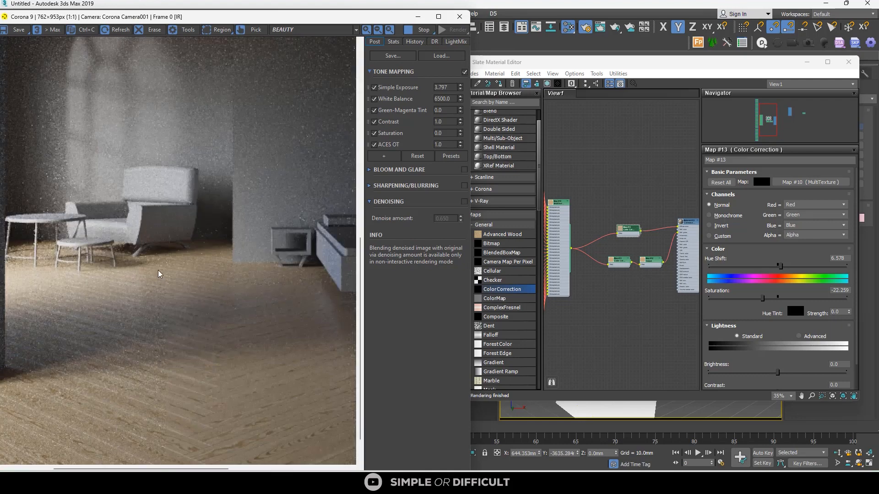
scroll(158, 274, down, 1)
scroll(630, 263, up, 2)
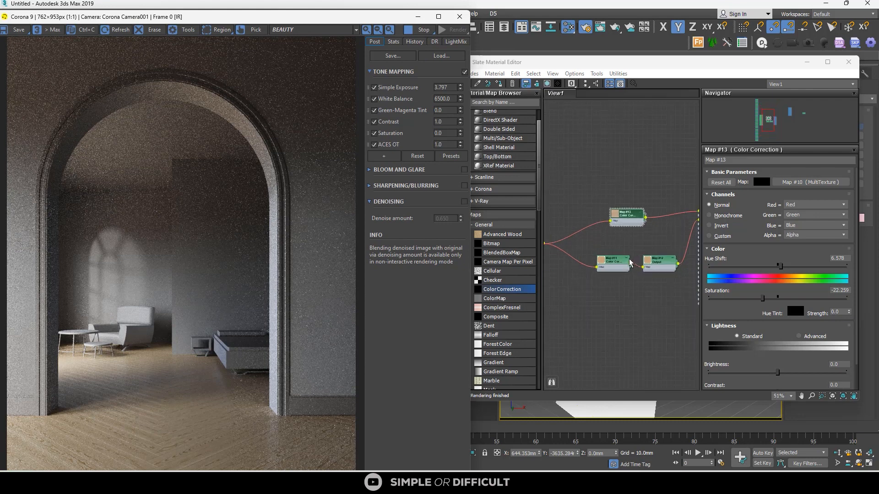
scroll(575, 235, down, 2)
middle_drag(658, 232, 612, 230)
scroll(635, 211, up, 1)
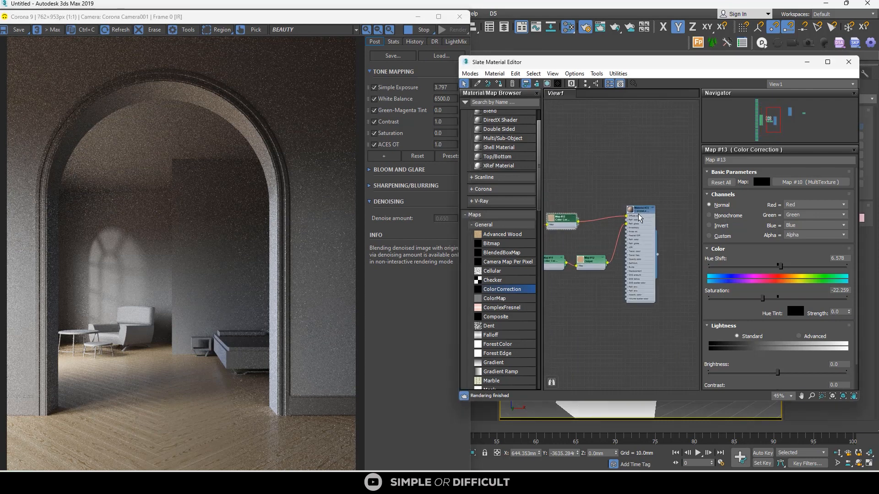
click(637, 211)
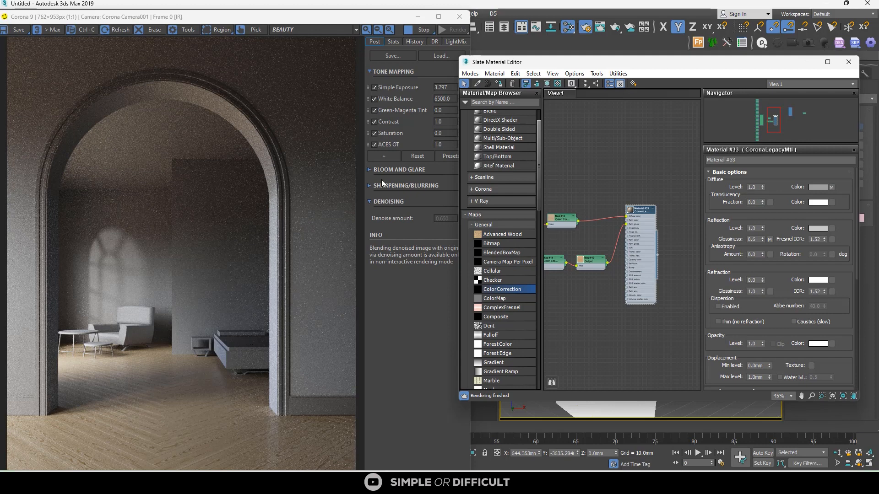
Duplicate the plain grey Corona material for the walls, reposition the copy and open its parameters.
scroll(641, 155, down, 5)
scroll(598, 197, up, 4)
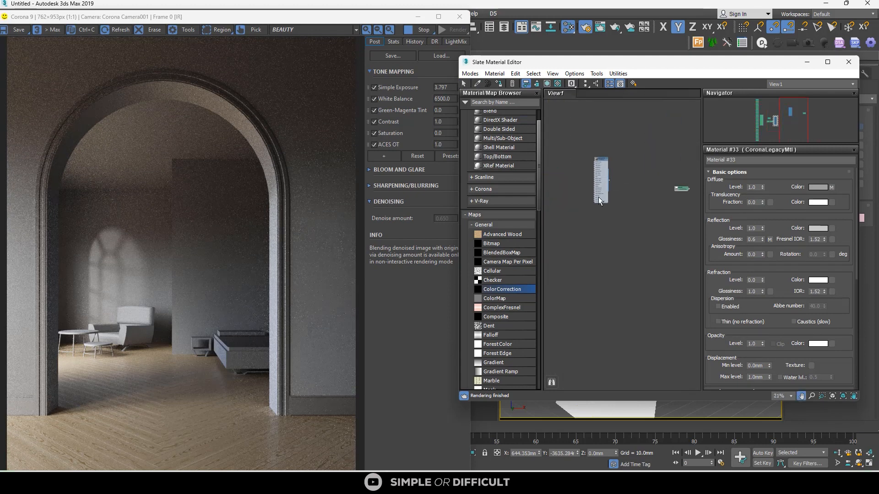
shift+drag(586, 136, 632, 240)
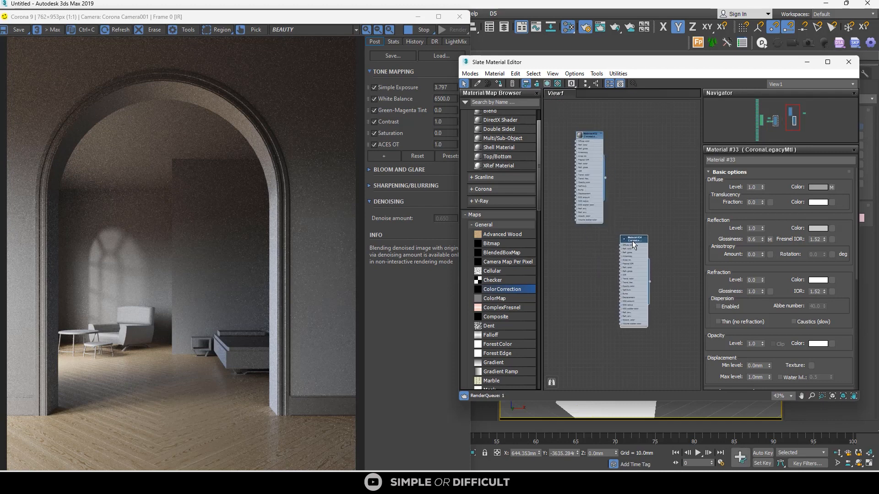
scroll(636, 243, up, 4)
middle_drag(636, 244, 583, 174)
double_click(583, 174)
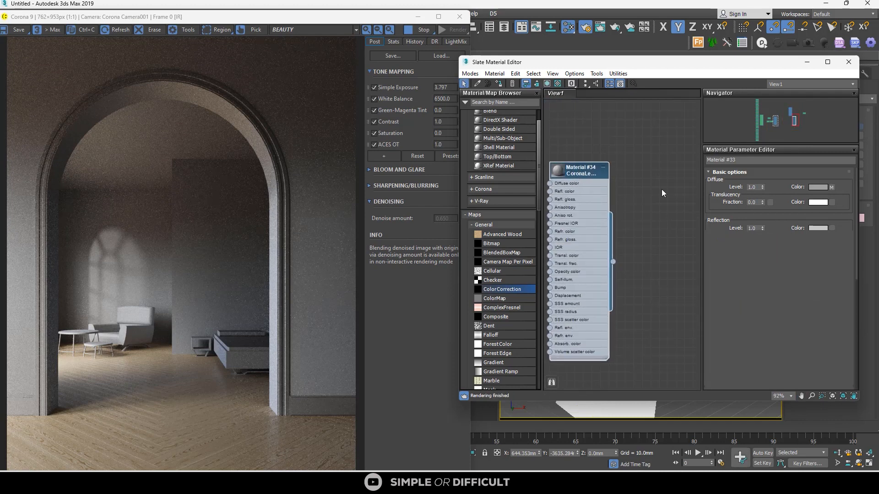
drag(583, 174, 622, 169)
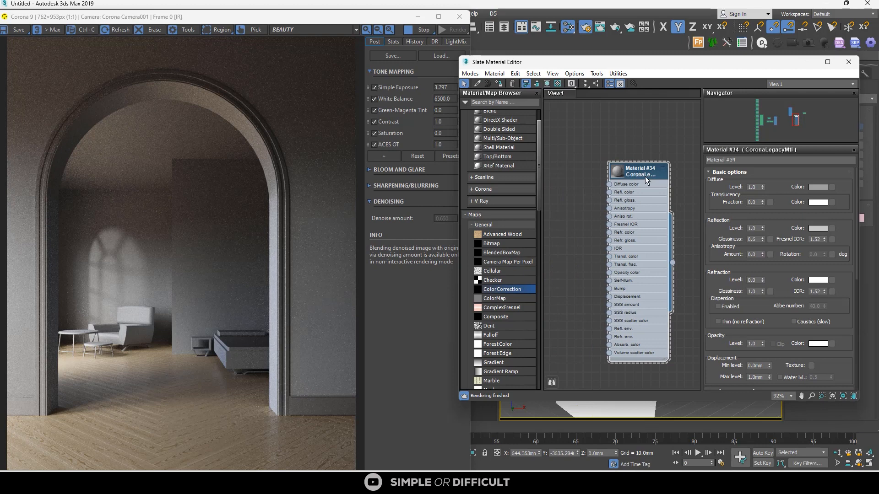
scroll(600, 185, down, 1)
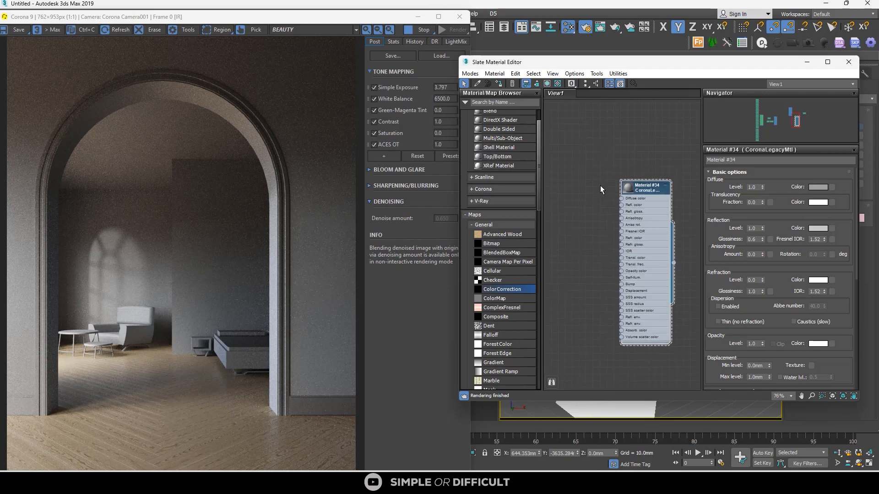
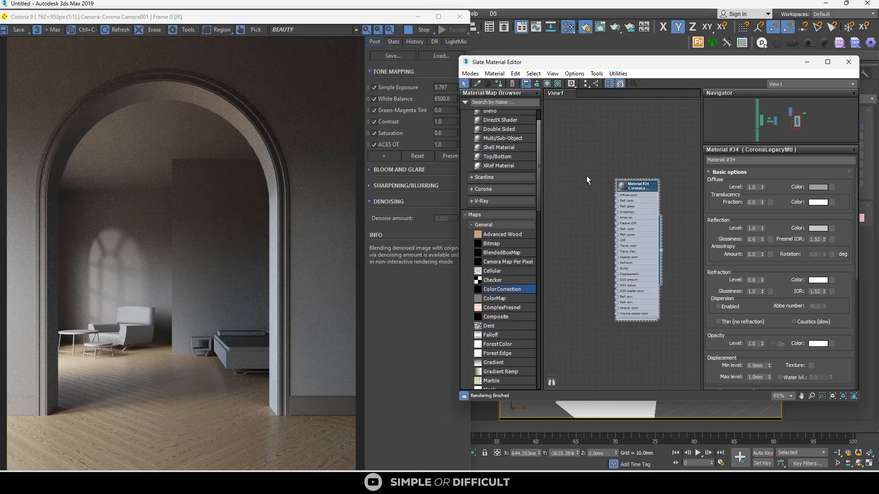
Make another copy of the new grey Corona material and place it beside the first copy.
scroll(632, 166, up, 1)
scroll(581, 161, down, 3)
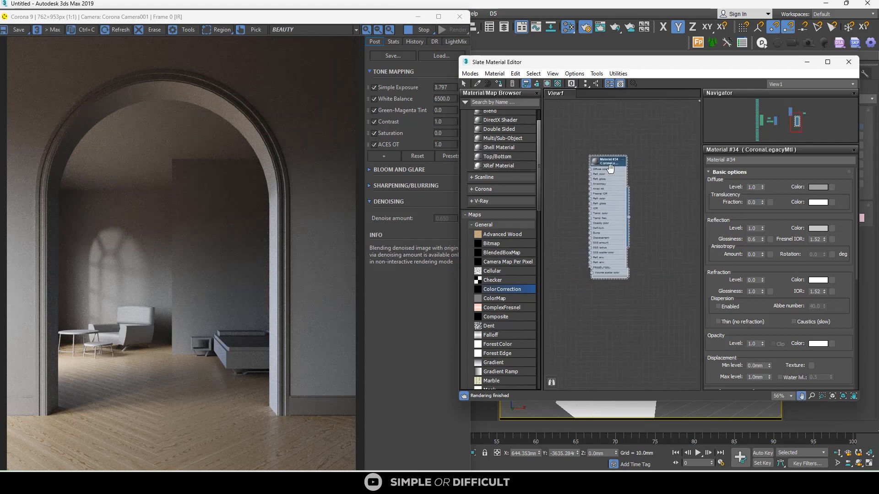
shift+drag(621, 168, 669, 161)
scroll(641, 158, up, 2)
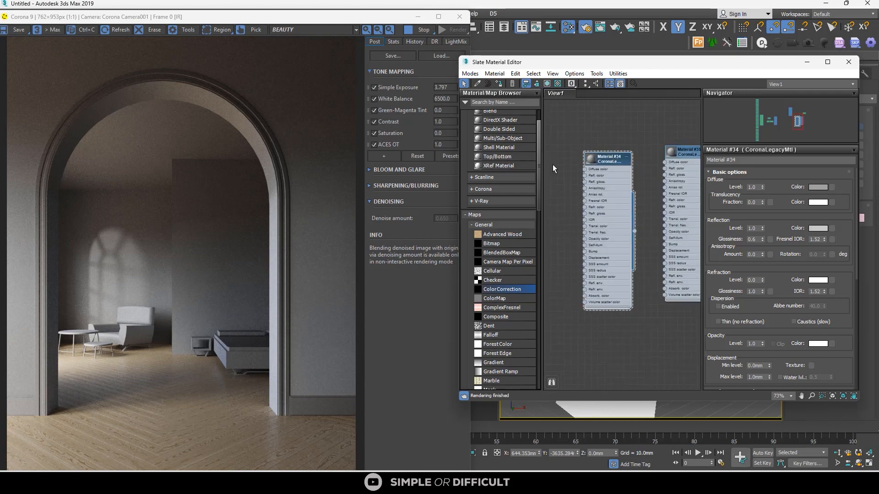
Move the material editor off the camera view, select the arched wall and its trim, and assign Material #34 to them.
drag(641, 62, 299, 97)
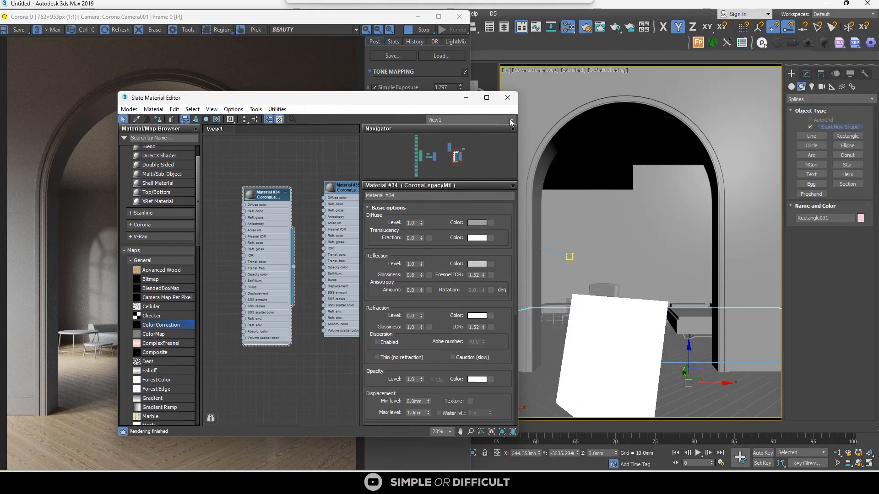
click(677, 105)
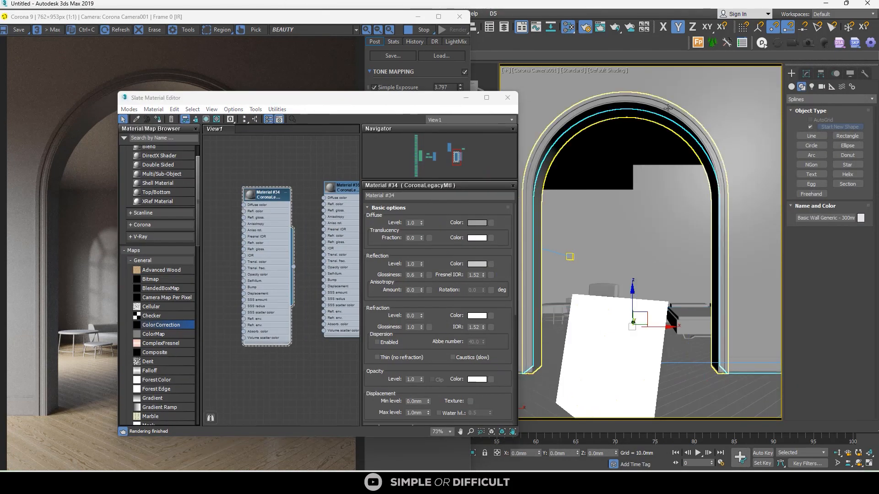
ctrl+click(747, 363)
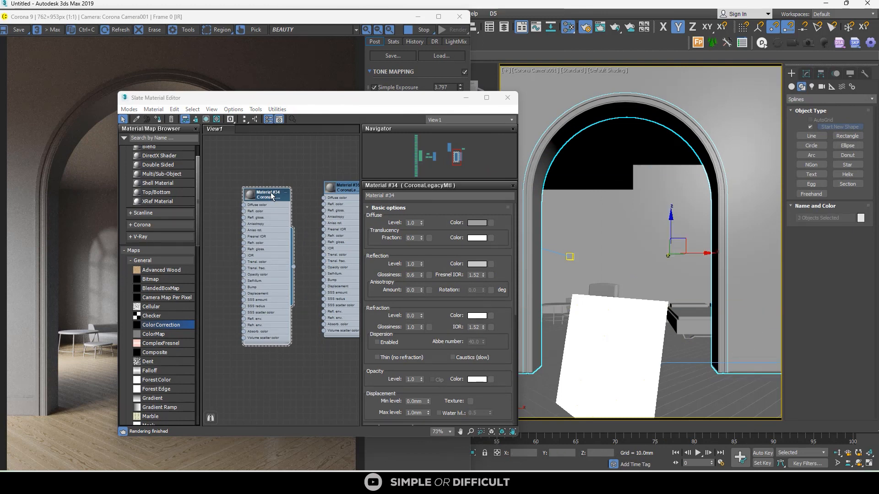
click(158, 119)
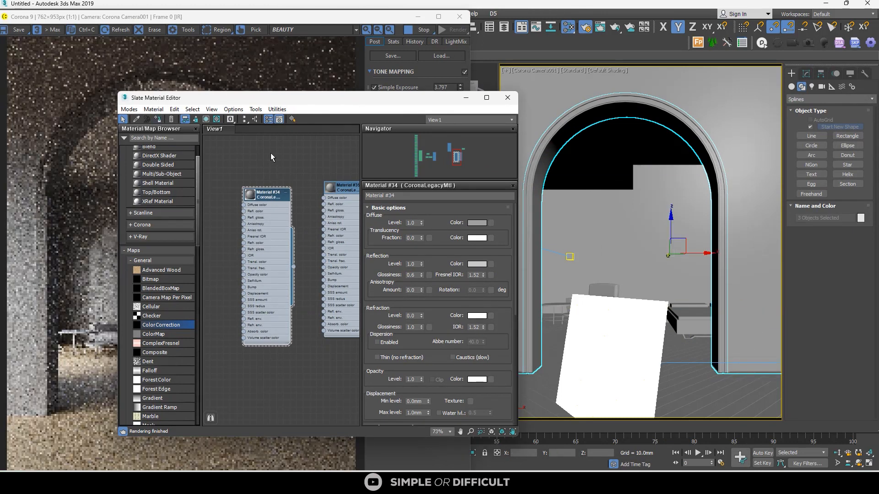
Change Material #34's diffuse color to a dark green with red 22, green 36 and blue 27.
click(477, 223)
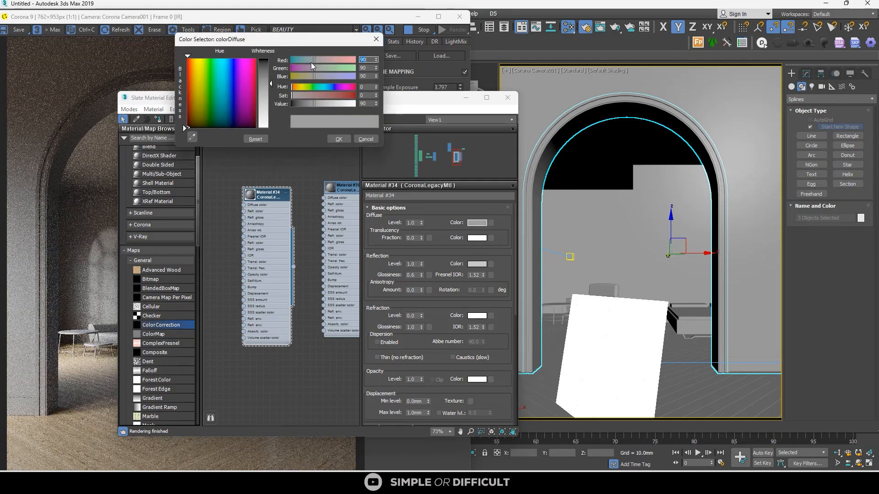
drag(320, 59, 309, 60)
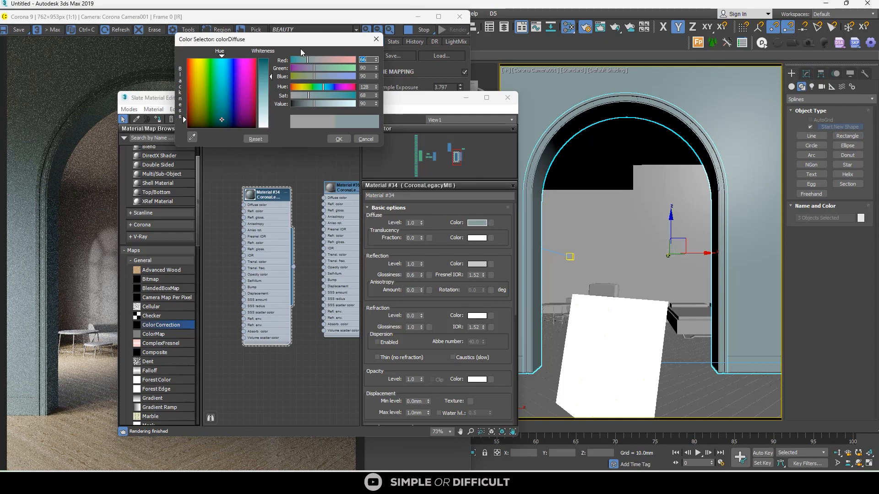
drag(310, 63, 298, 63)
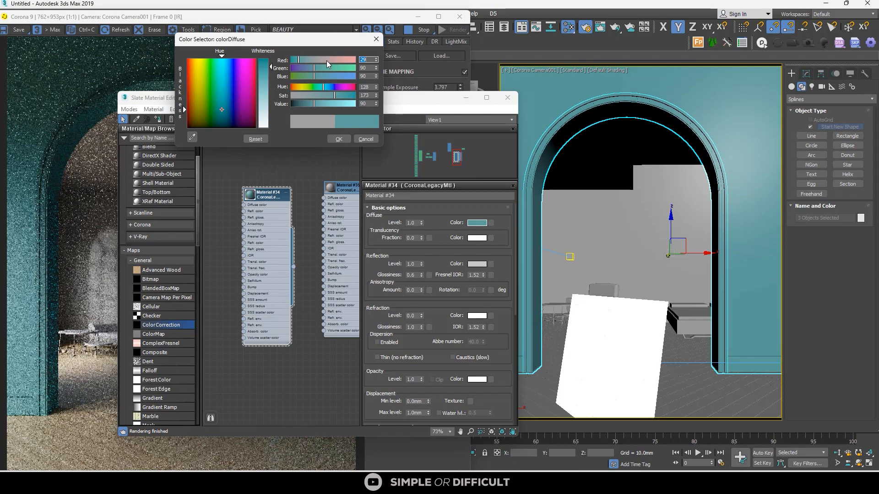
drag(315, 69, 298, 76)
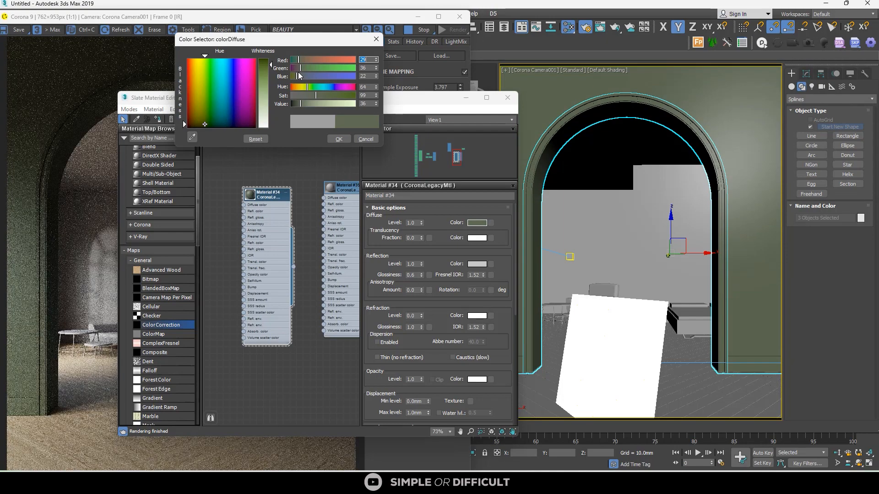
click(297, 76)
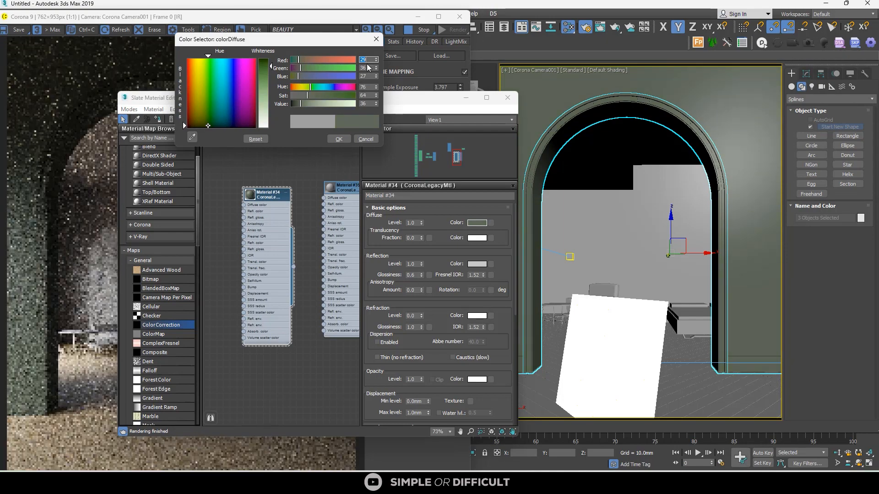
click(296, 60)
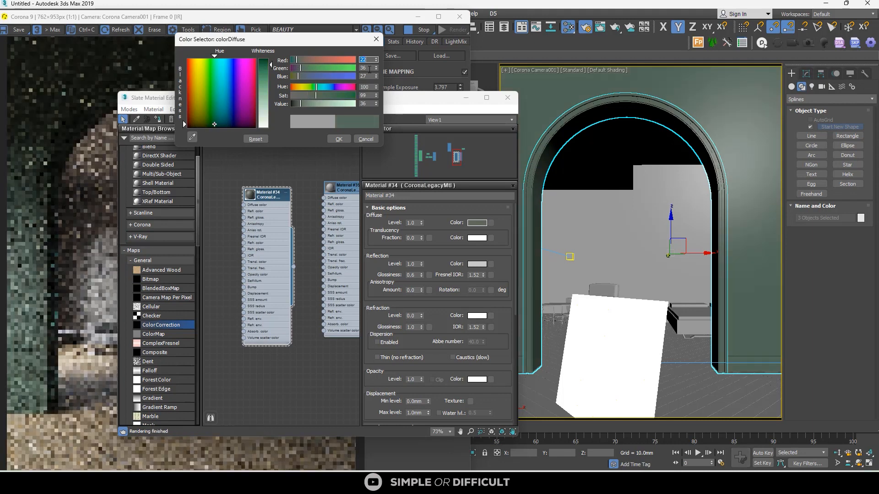
Fine-tune Material #34's green diffuse color to red 32, green 37 and blue 29, with hue 73 and saturation 52.
click(375, 58)
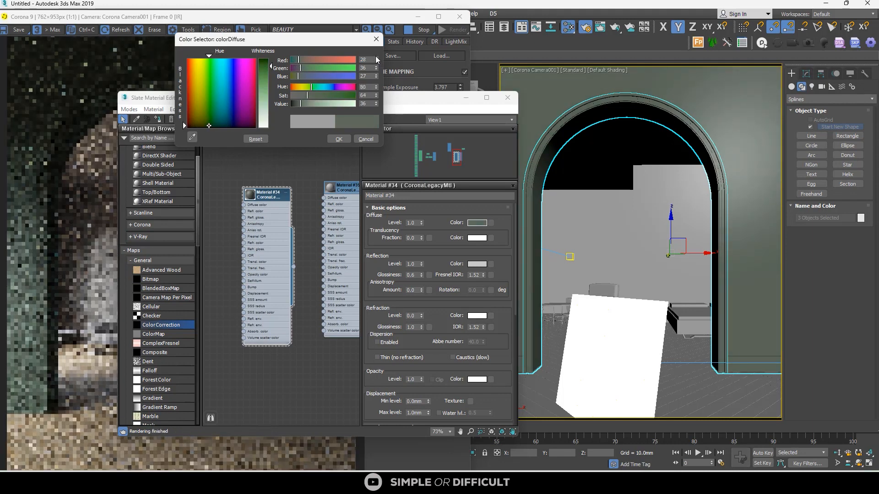
click(376, 66)
click(376, 74)
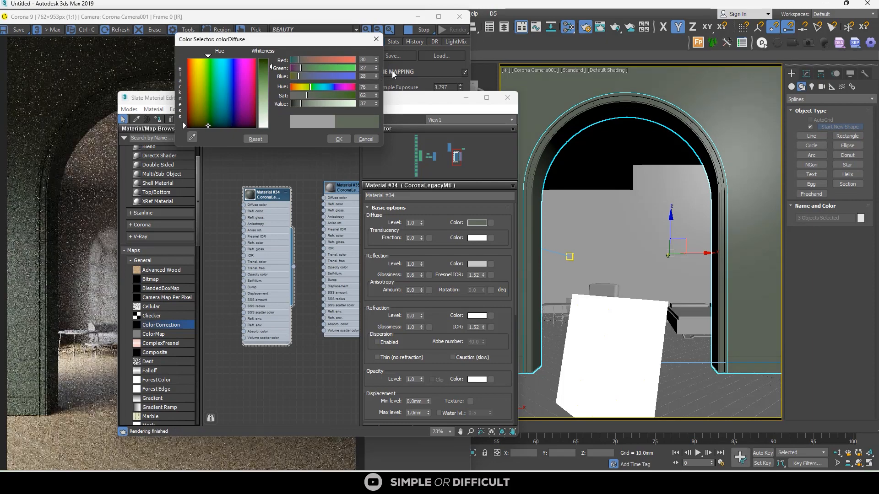
click(375, 88)
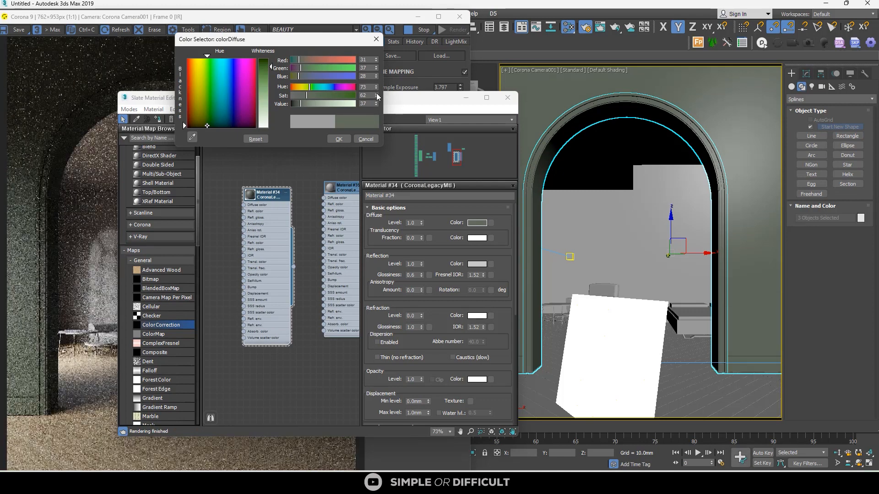
click(375, 97)
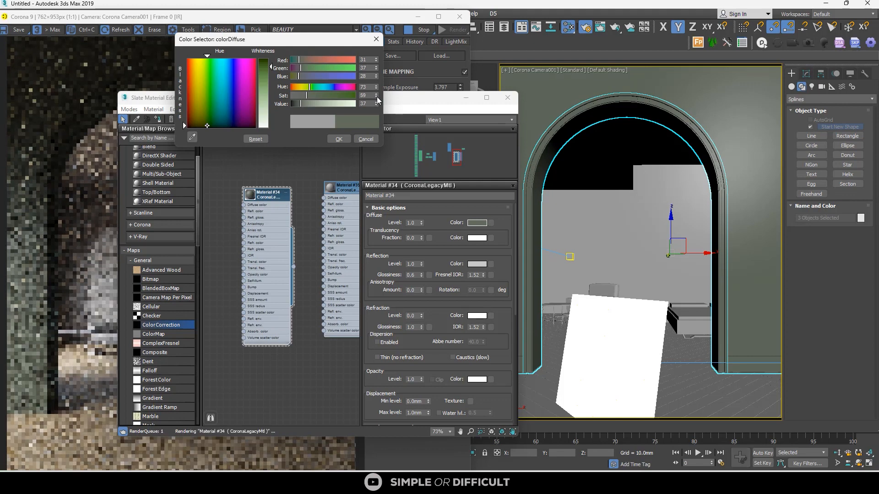
click(377, 97)
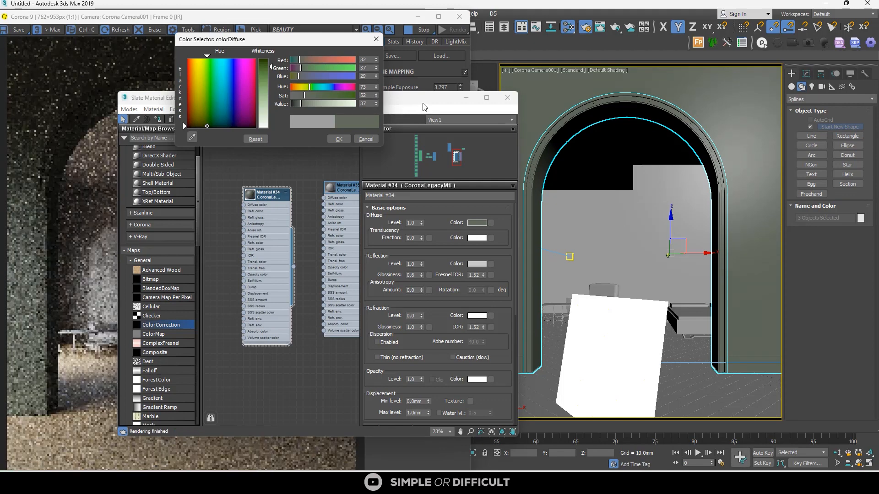
Lower the green diffuse color's saturation to 51 and its value to 35, and accept the color.
drag(423, 107, 500, 111)
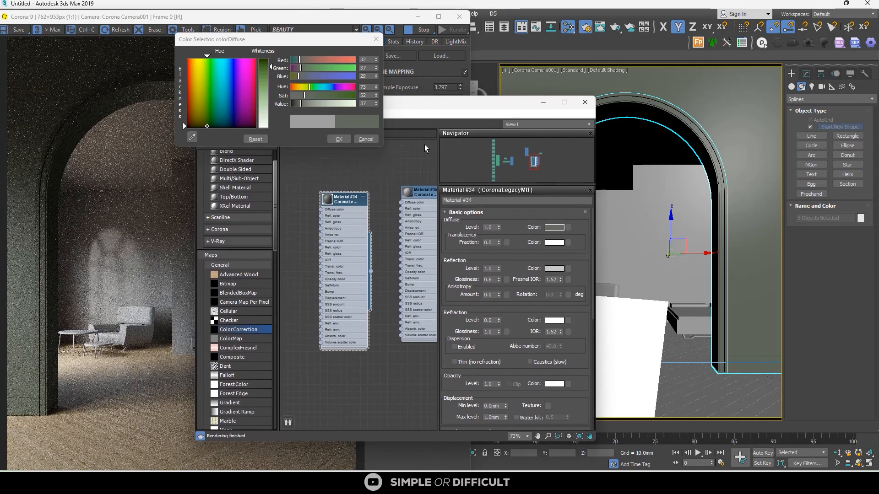
click(377, 97)
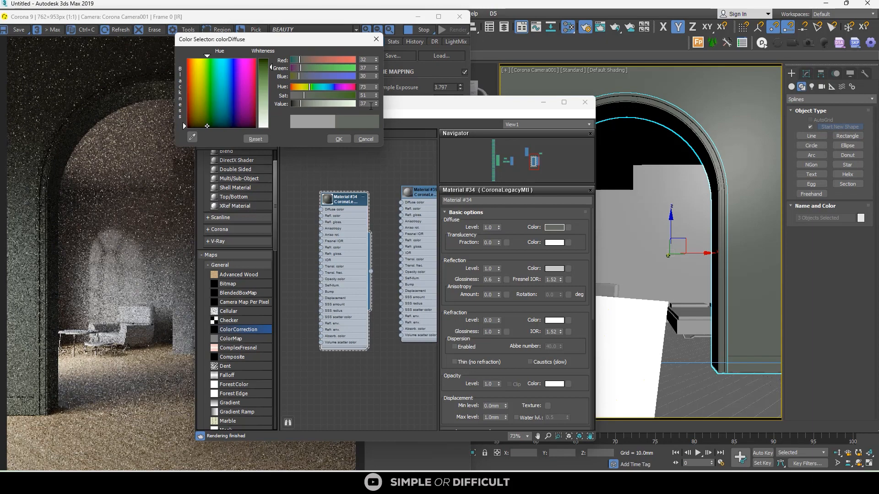
click(377, 105)
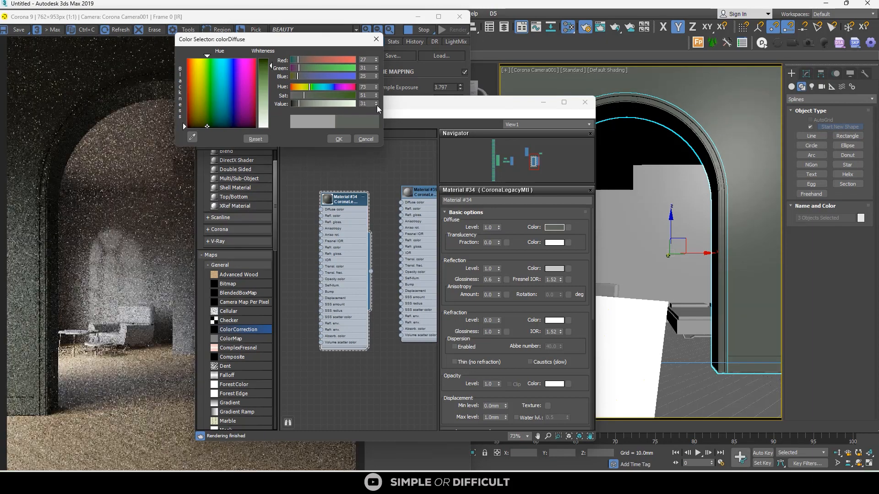
click(377, 103)
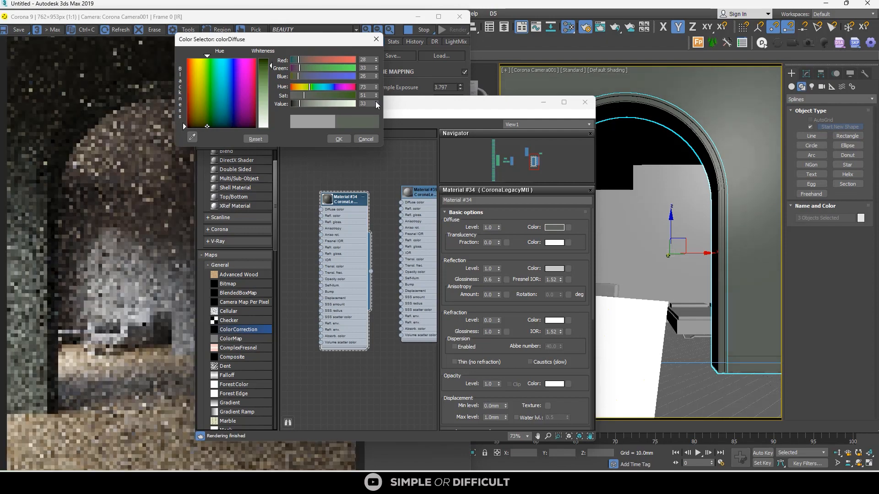
click(376, 103)
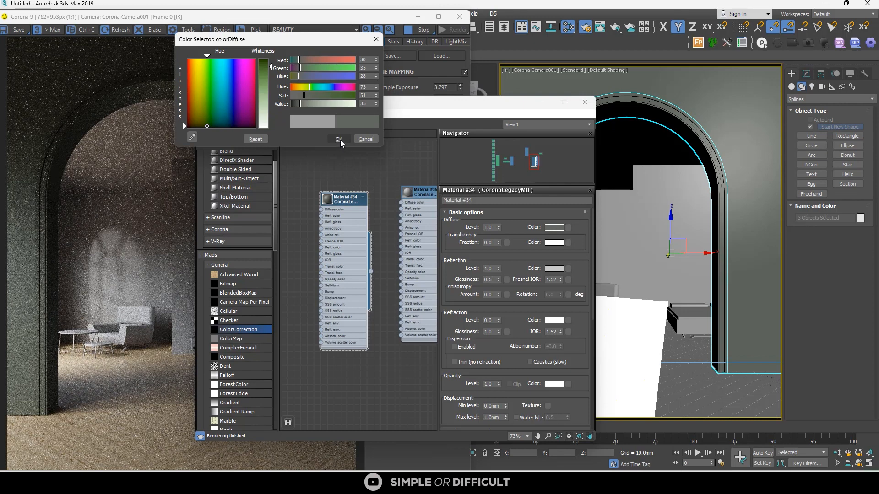
click(339, 139)
Assign Material #34 to the back wall behind the arch and check the green walls in the interactive render.
drag(401, 112, 518, 128)
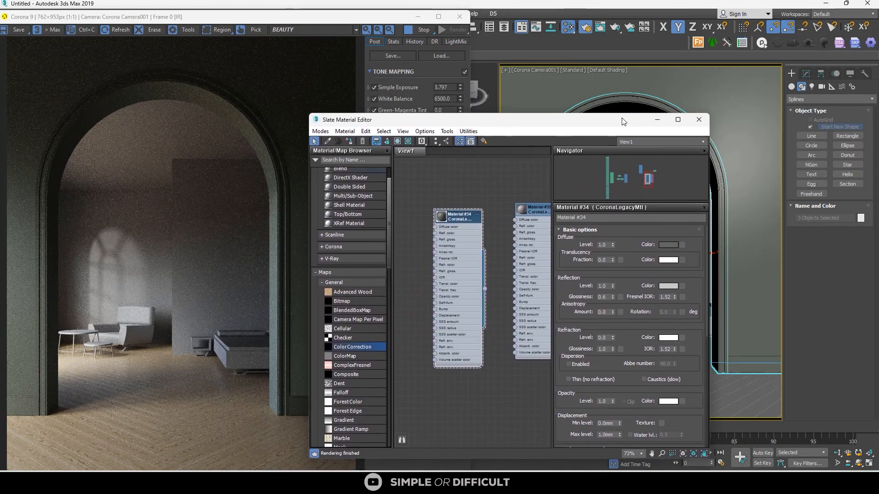
drag(412, 119, 166, 117)
click(580, 204)
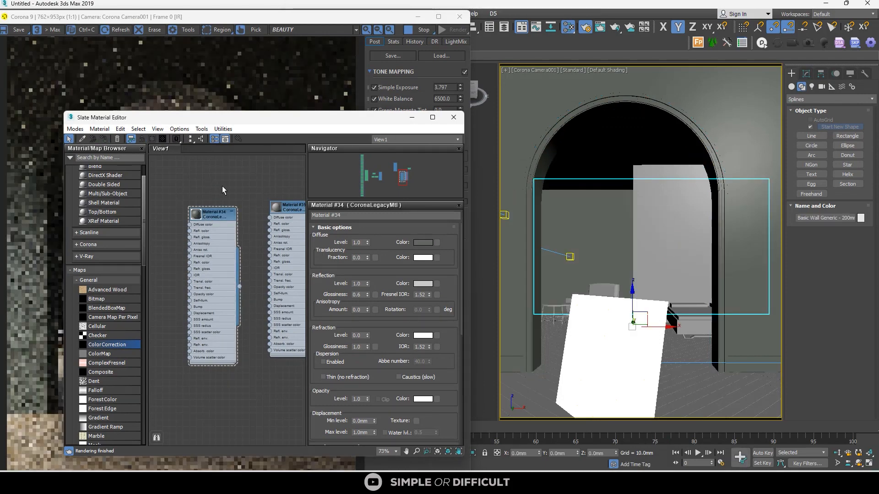
drag(341, 125, 628, 100)
scroll(138, 282, up, 1)
scroll(130, 278, down, 1)
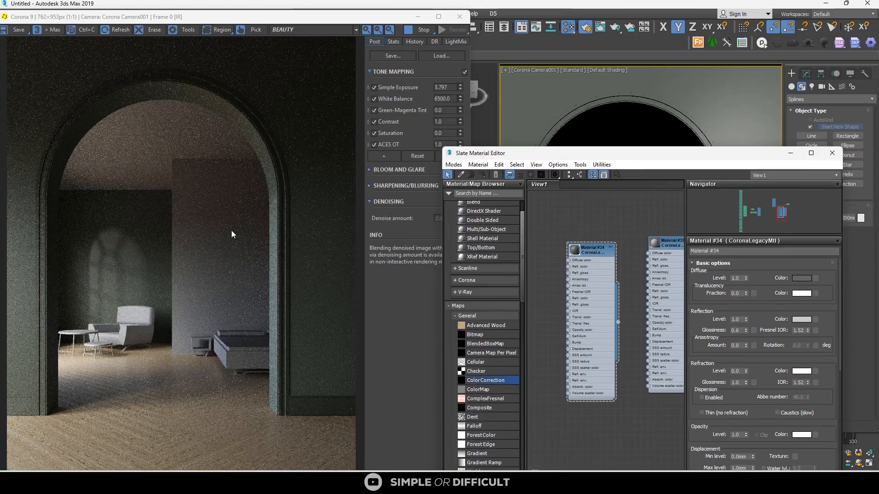
click(231, 234)
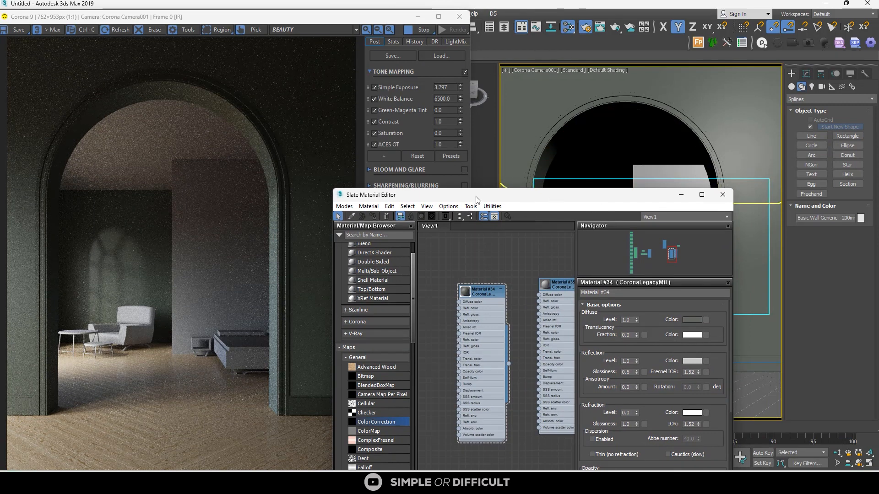
Select the two partition wall objects beyond the arch and assign Material #35 to them.
drag(476, 200, 212, 187)
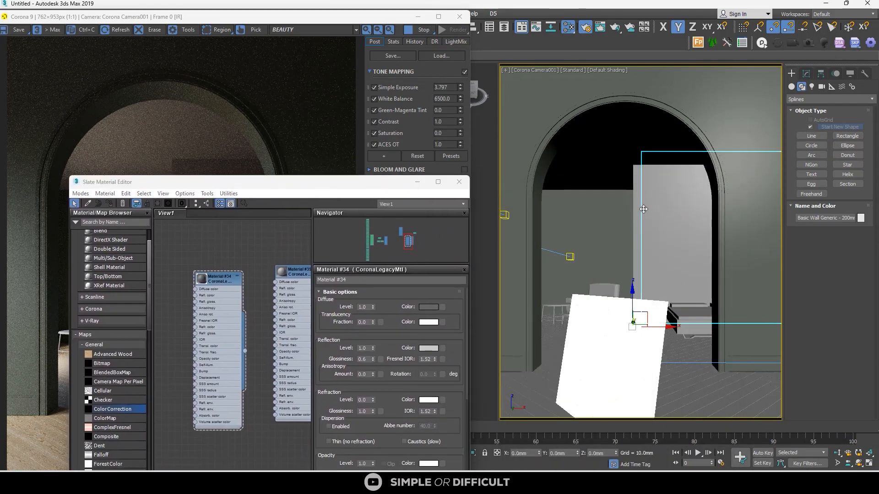
ctrl+click(638, 197)
scroll(289, 279, down, 1)
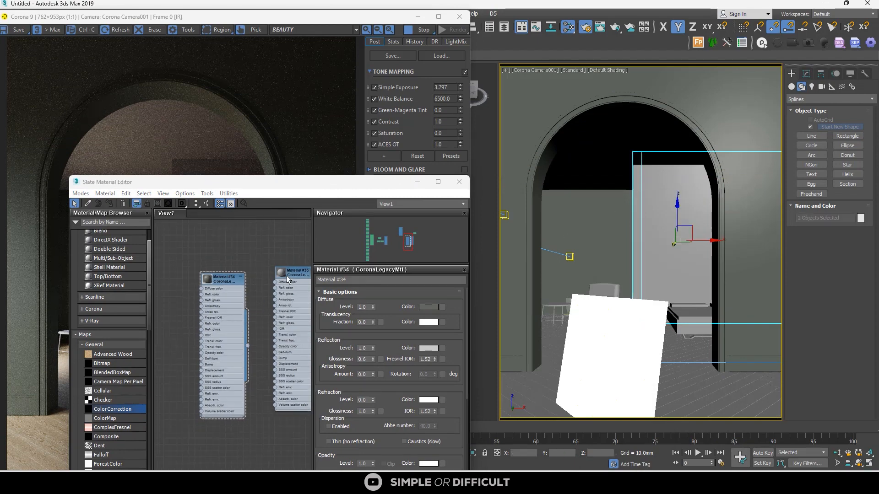
scroll(223, 250, down, 2)
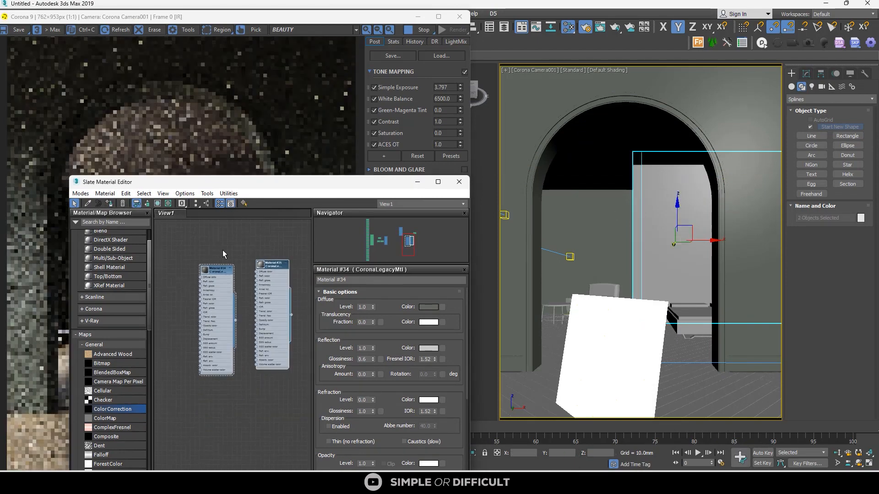
Reposition the Material #35 node directly below Material #34 and move the material editor to show both nodes.
drag(271, 278, 213, 395)
scroll(254, 297, down, 2)
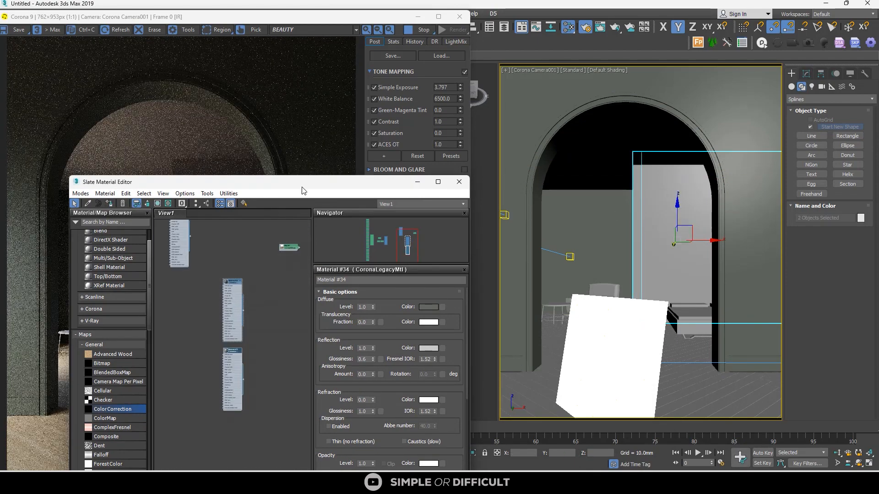
drag(302, 183, 332, 71)
scroll(260, 262, up, 5)
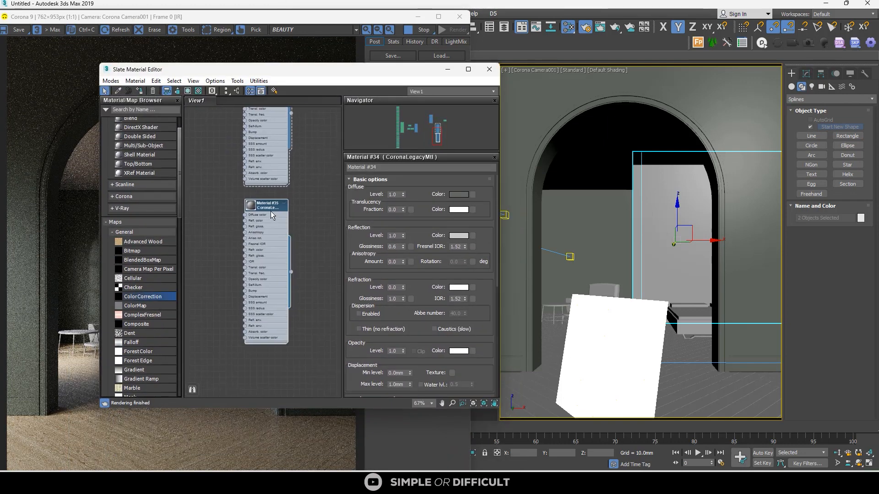
Open Material #35's parameters and change its diffuse color to a terracotta brown with red 95, green 50 and blue 32.
double_click(269, 207)
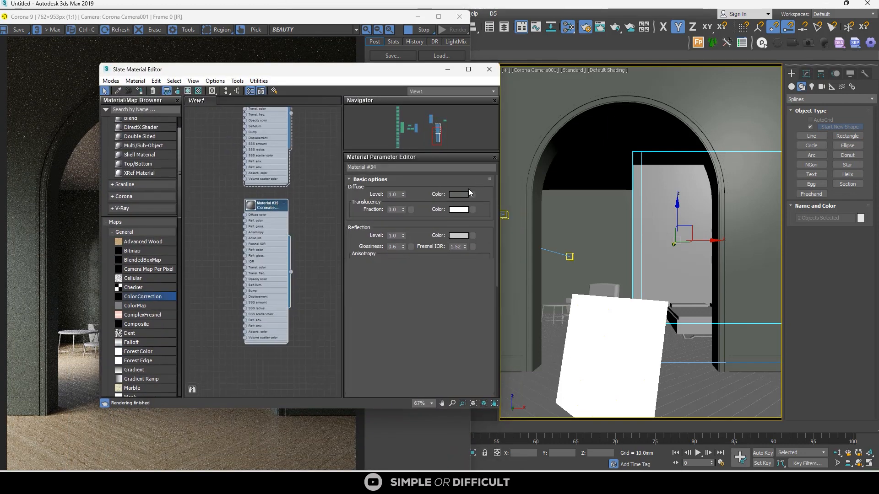
click(459, 194)
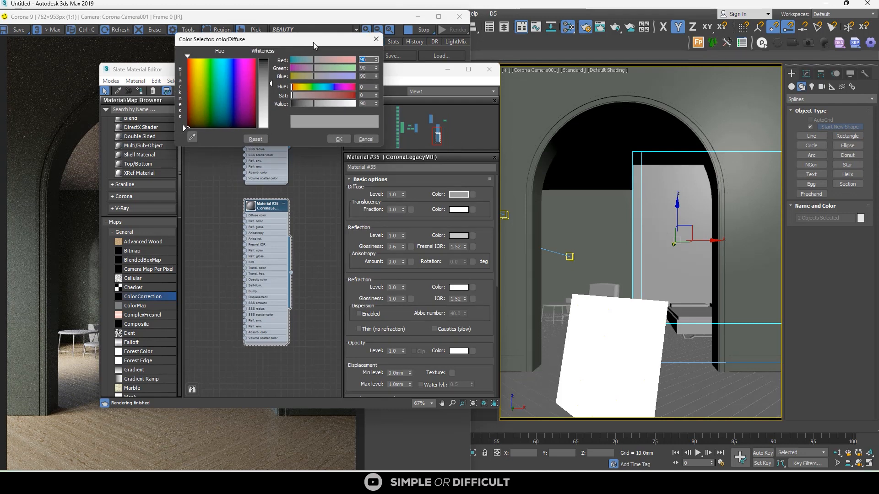
drag(316, 58, 317, 59)
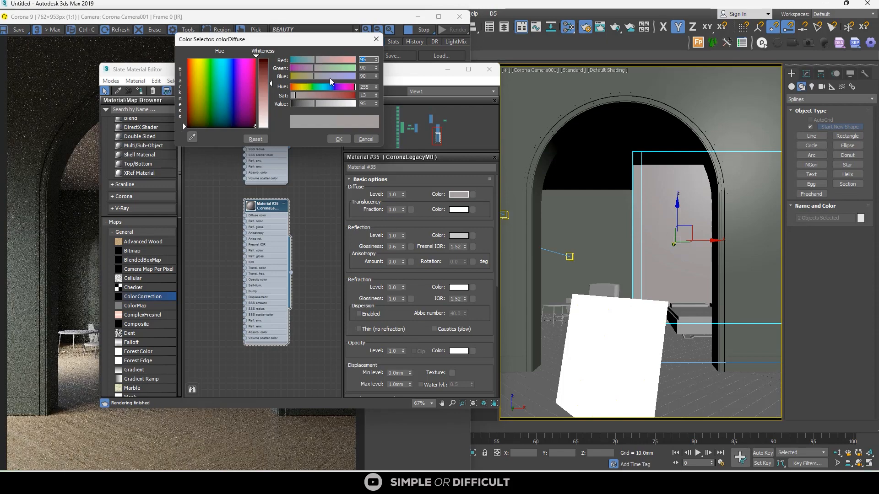
drag(410, 76, 694, 61)
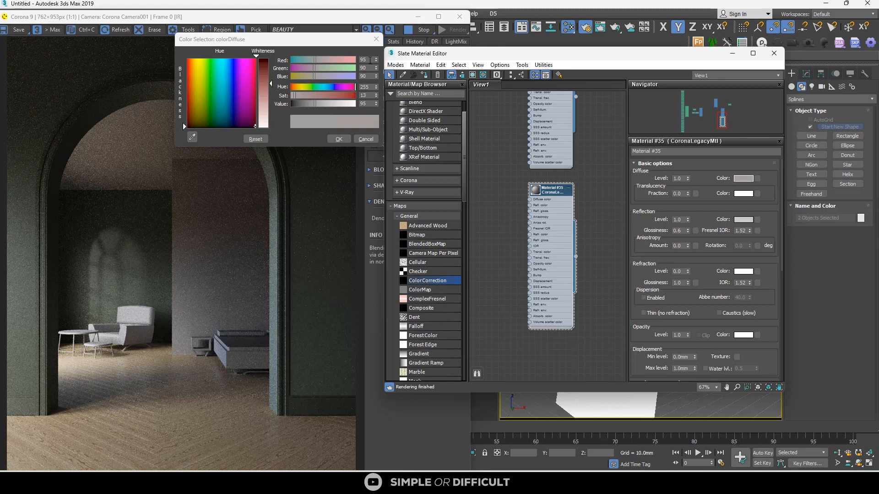
drag(314, 68, 298, 76)
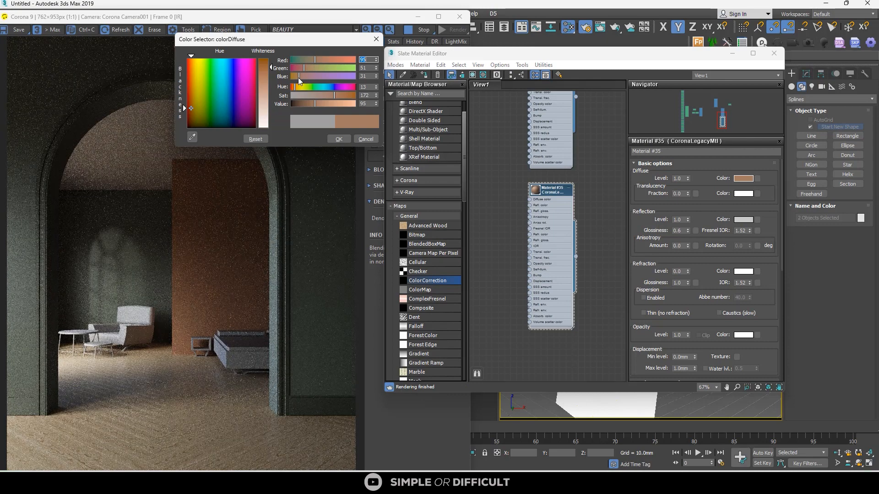
drag(298, 77, 299, 77)
Fine-tune Material #35's terracotta diffuse color to saturation 168 and value 96, inspect the rendered wall and accept the color.
click(377, 94)
click(377, 94)
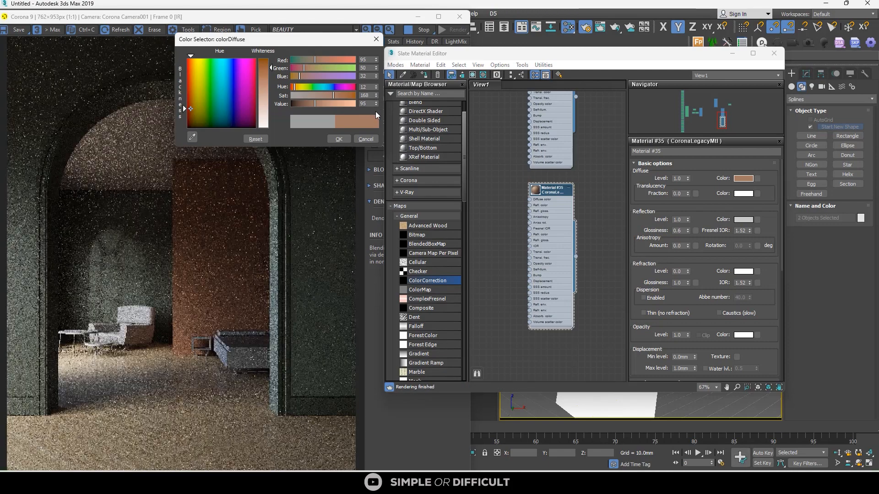
click(376, 101)
scroll(221, 275, up, 2)
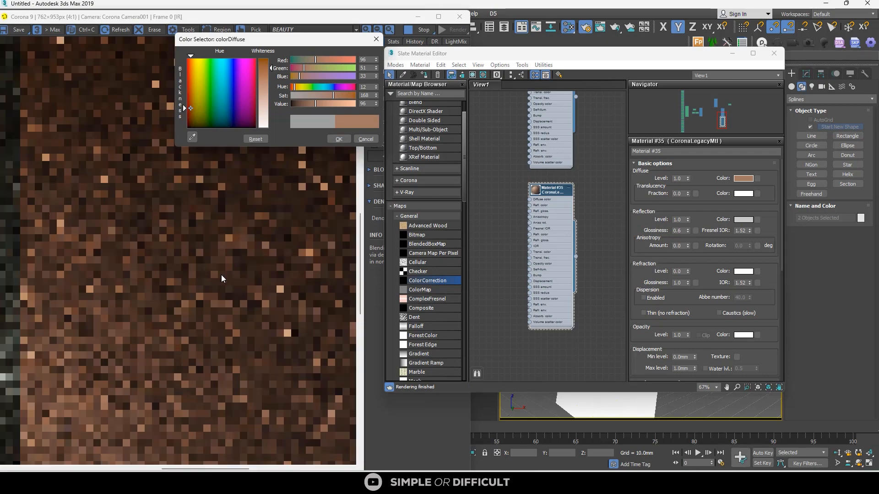
scroll(222, 274, down, 2)
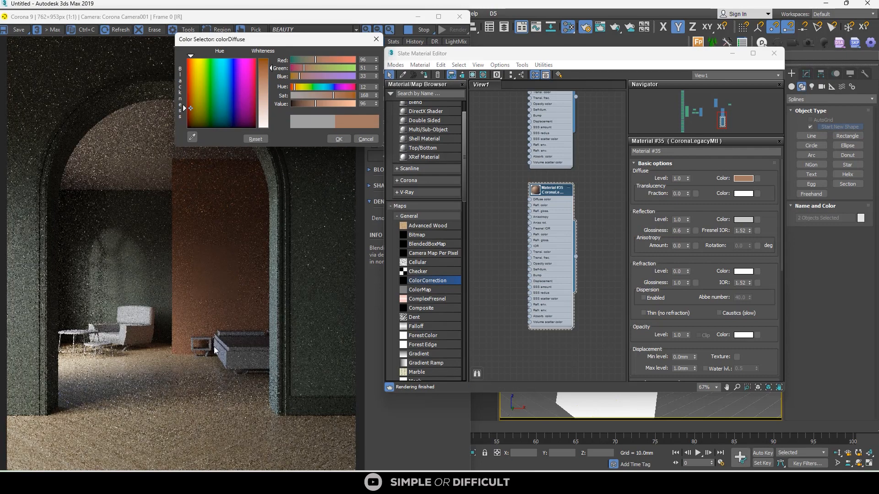
click(337, 140)
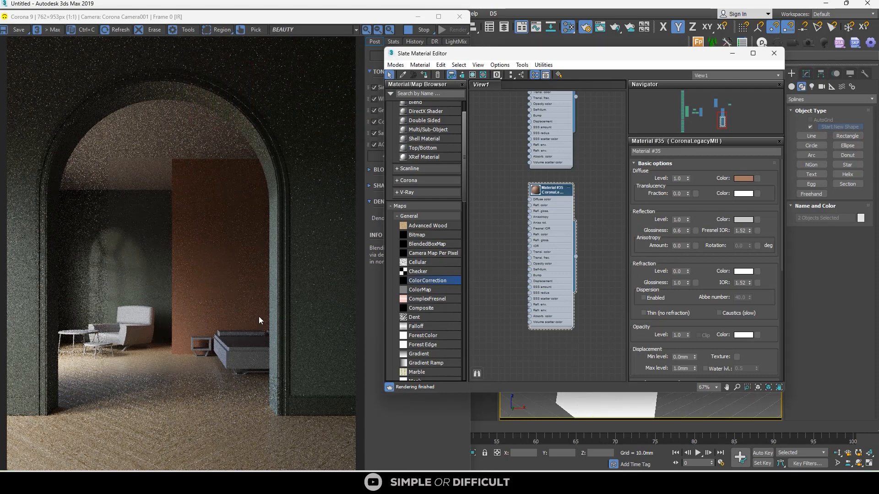
scroll(543, 166, down, 2)
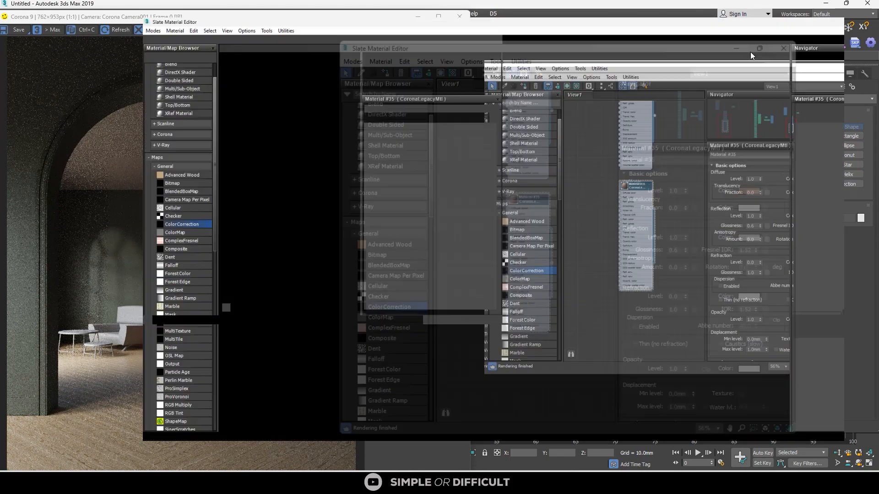
Maximize the material editor and add a Composite map and a Color Correction map beside Material #34.
click(752, 53)
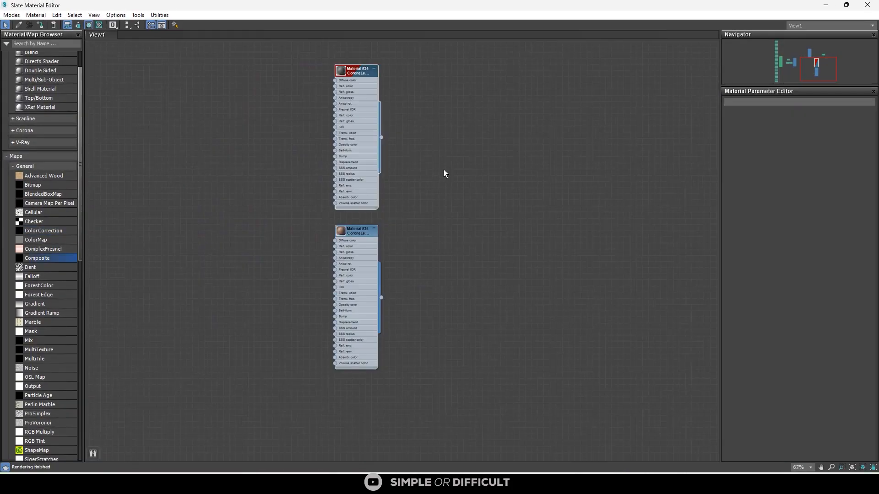
scroll(356, 177, up, 3)
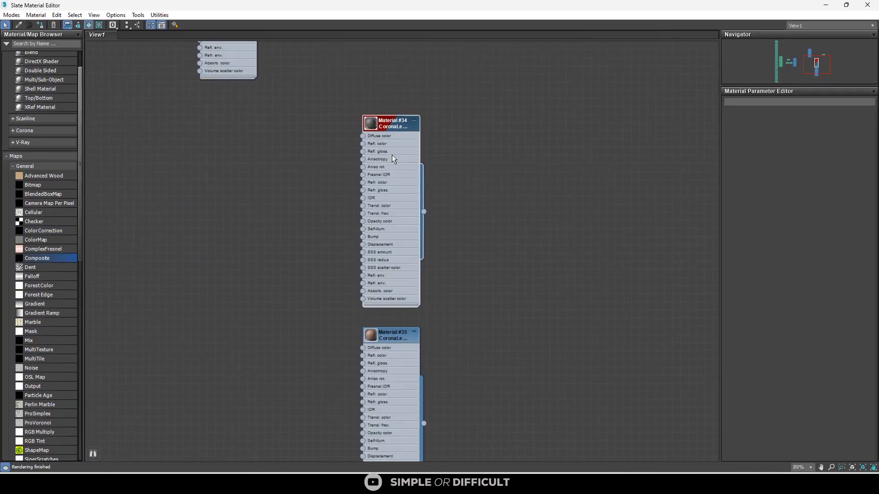
scroll(373, 125, up, 2)
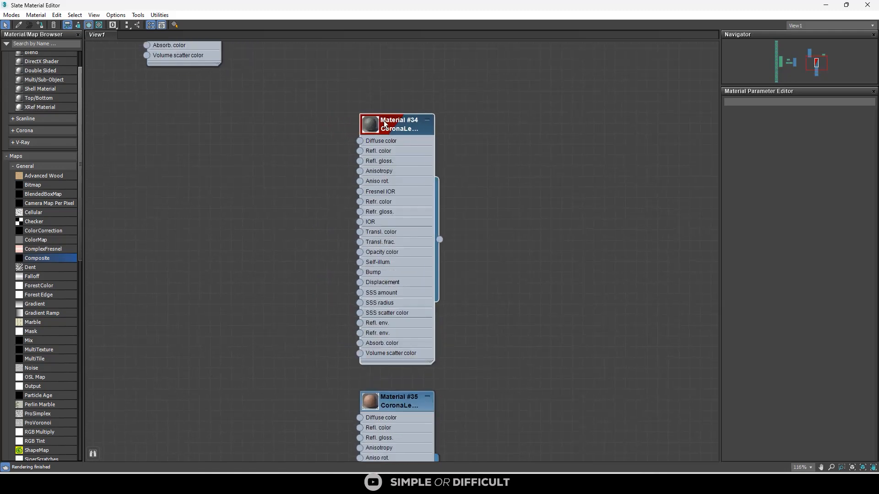
click(475, 84)
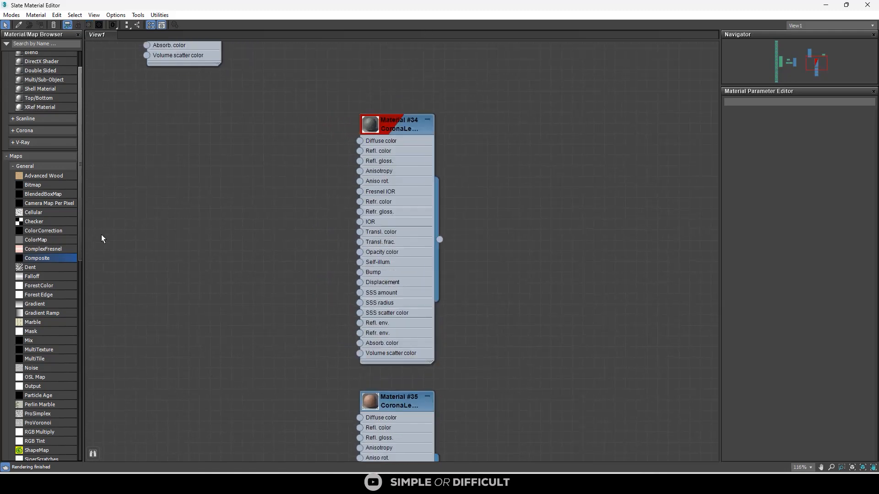
drag(275, 143, 269, 157)
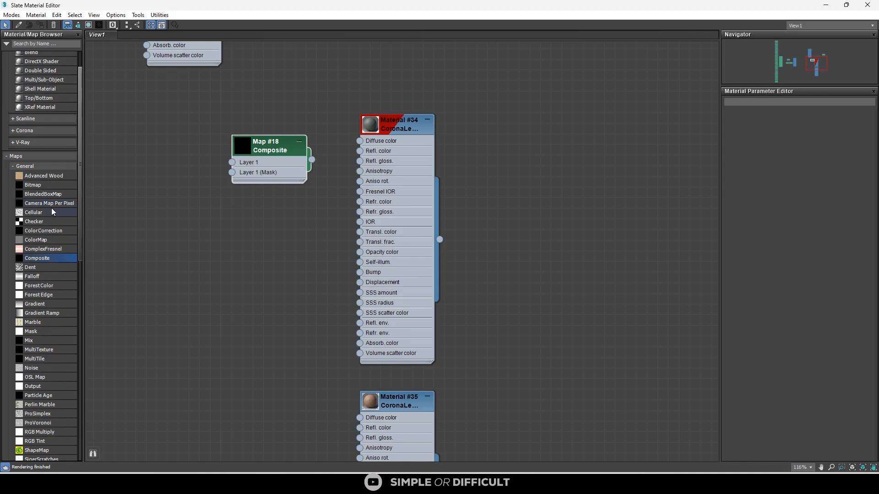
drag(236, 198, 236, 204)
drag(231, 204, 166, 215)
Copy Material #34's diffuse color into the Color Correction map's base color and place that map beside the Composite map.
click(399, 129)
double_click(399, 130)
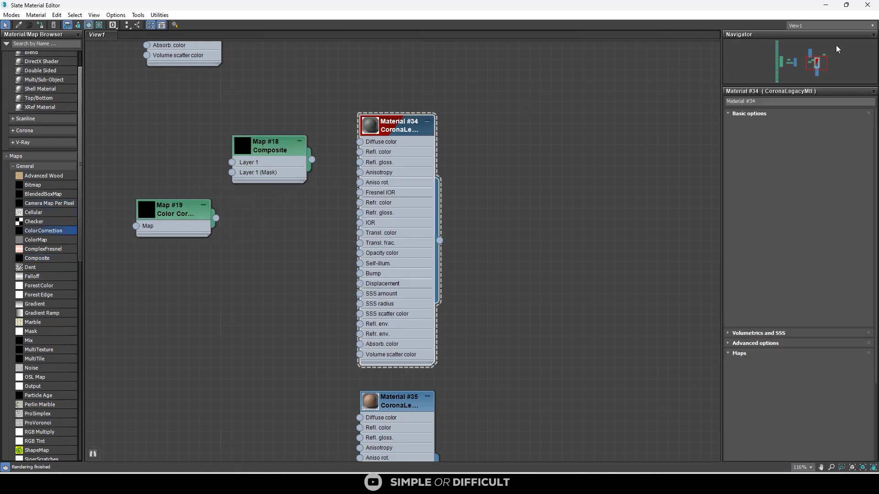
right_click(838, 128)
click(843, 136)
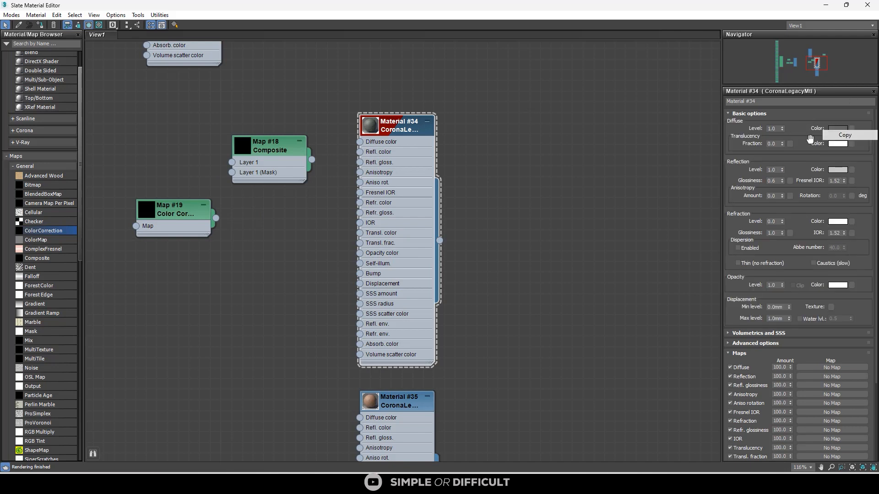
double_click(161, 212)
right_click(782, 123)
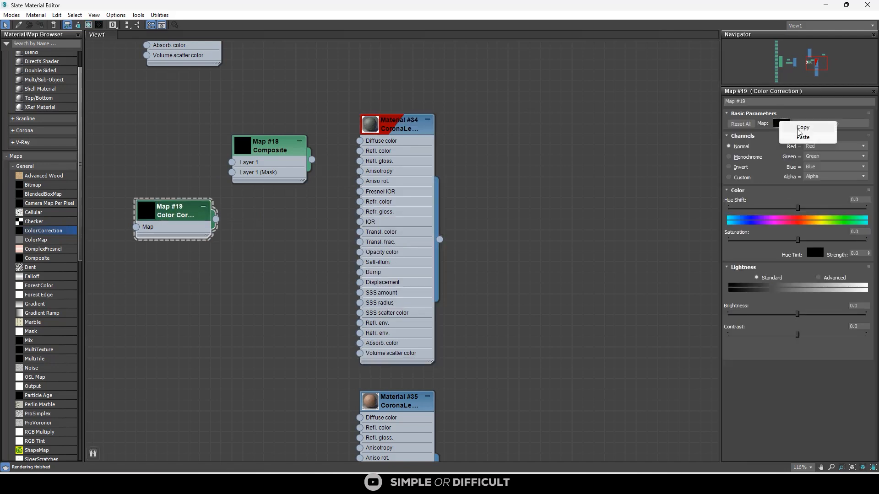
click(802, 137)
drag(179, 212, 146, 158)
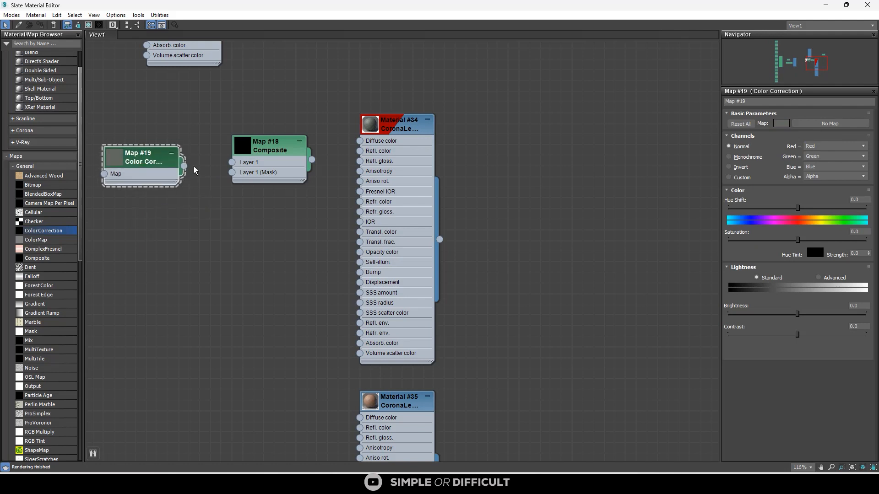
Wire the Color Correction map through Composite Layer 1 into Material #34's diffuse color, and add a second layer to the Composite.
drag(222, 169, 232, 163)
drag(352, 146, 360, 141)
click(242, 147)
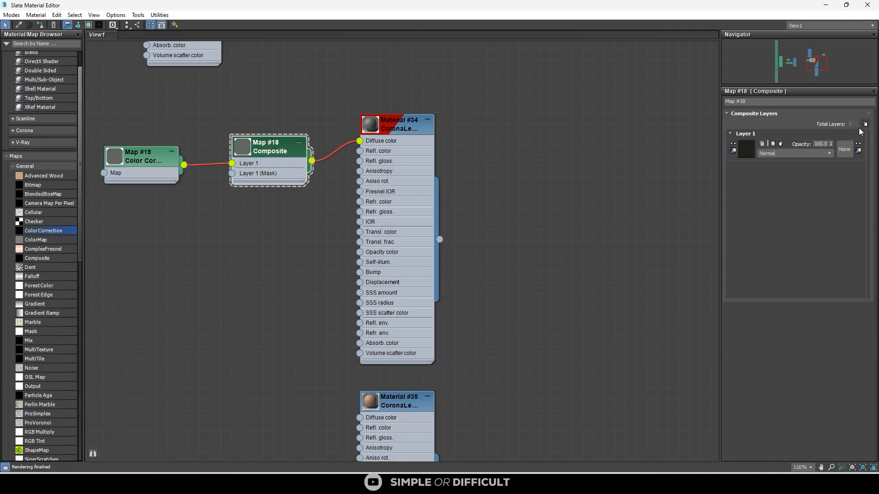
click(865, 124)
middle_drag(309, 226, 486, 263)
drag(301, 203, 302, 171)
click(375, 206)
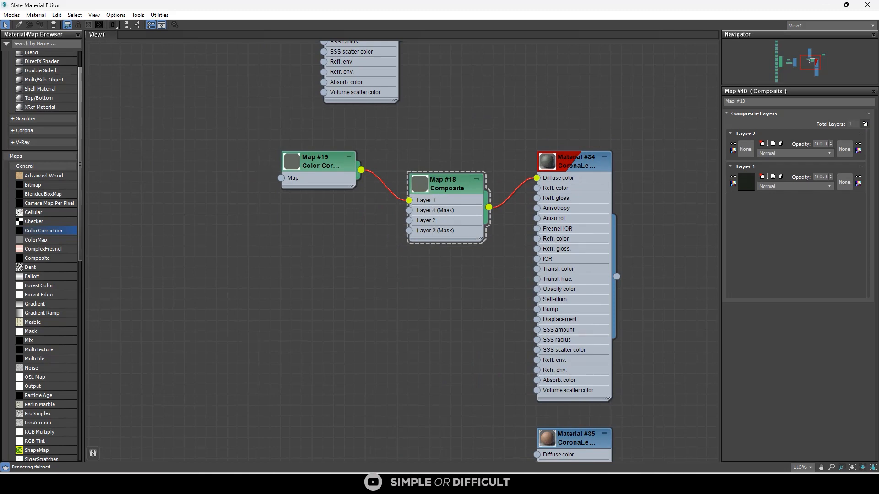
Bring the stockvault black and white grunge texture into the node view as a bitmap and preview the image file.
click(387, 484)
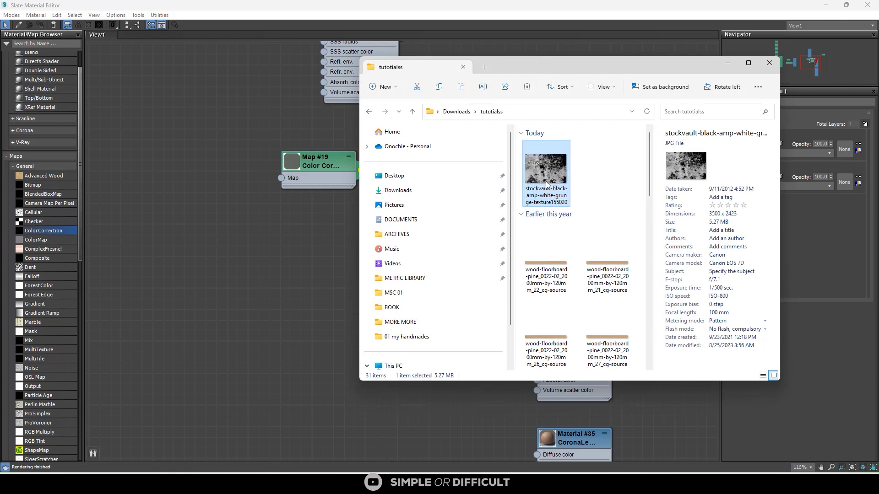
drag(546, 184, 259, 245)
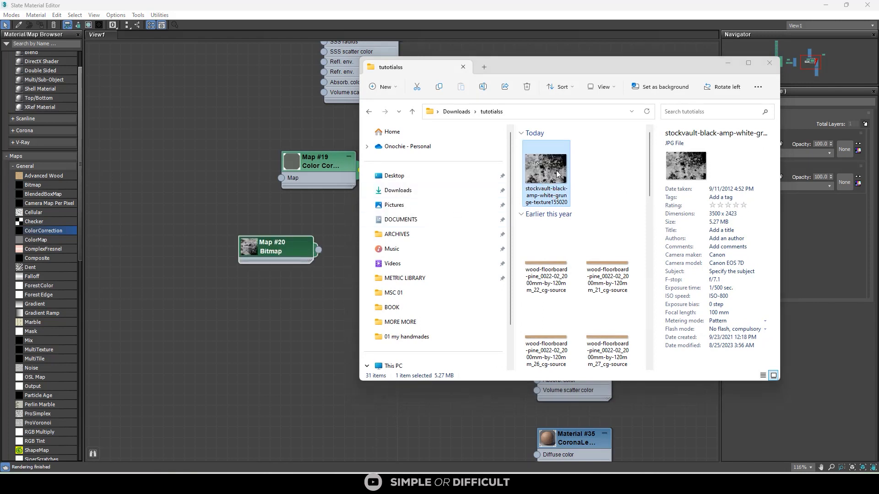
double_click(546, 170)
click(851, 18)
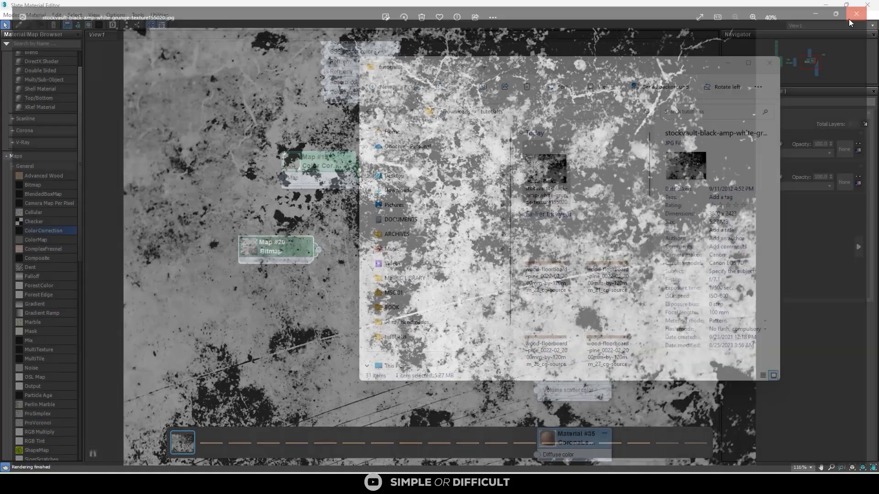
Connect the grunge bitmap to the Composite's Layer 2 mask and display it on the walls in the viewport.
click(283, 273)
click(284, 244)
scroll(284, 244, up, 1)
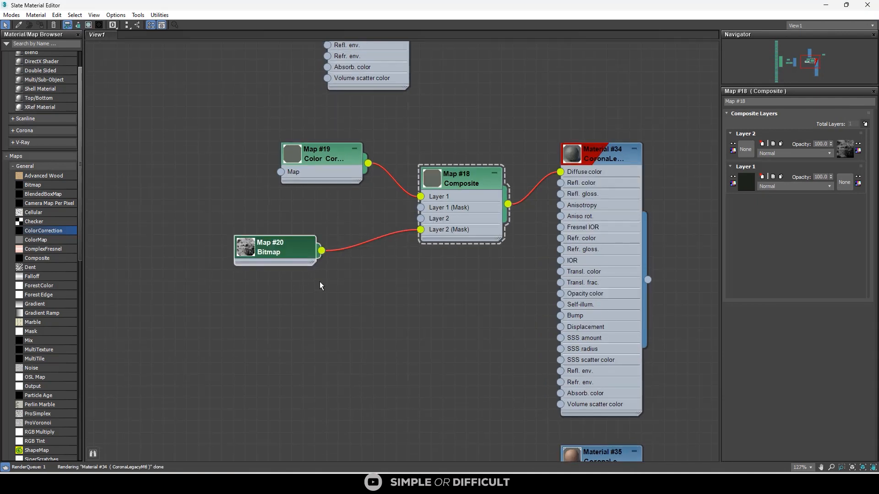
drag(287, 251, 334, 264)
scroll(320, 253, up, 1)
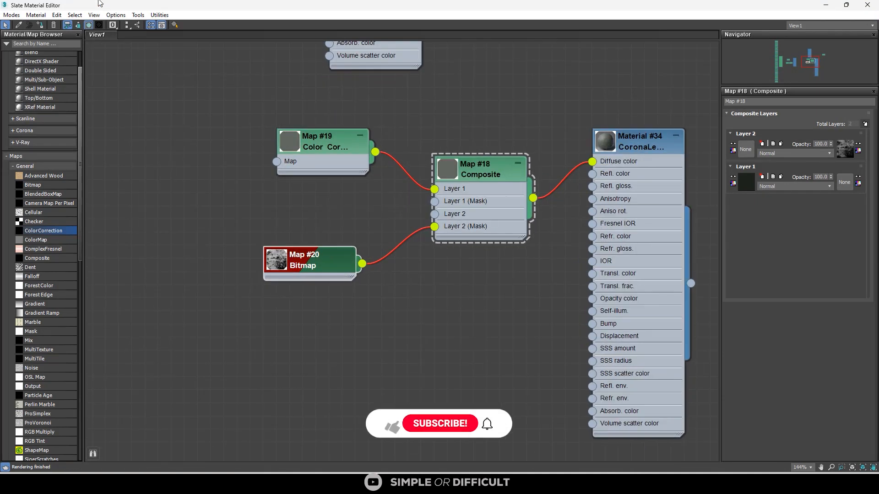
click(88, 25)
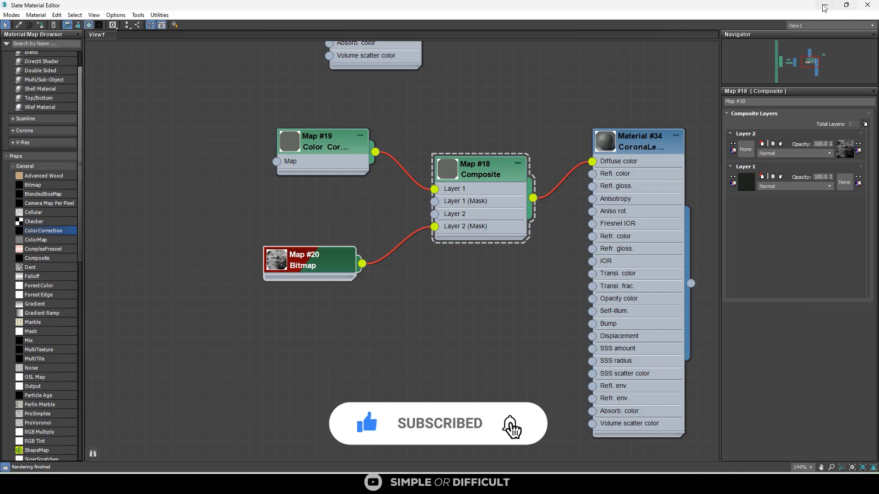
click(856, 6)
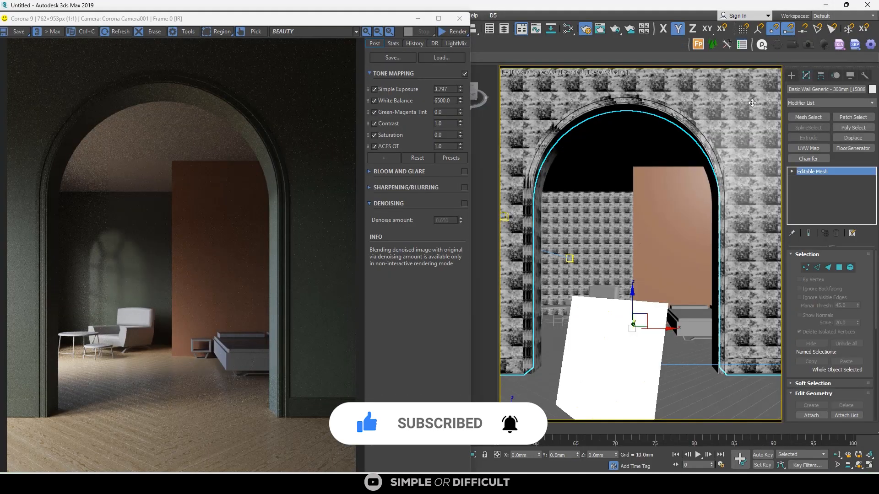
Apply a UVW Map modifier with Box mapping to the arch wall, setting length, width and height to 15 mm.
click(808, 147)
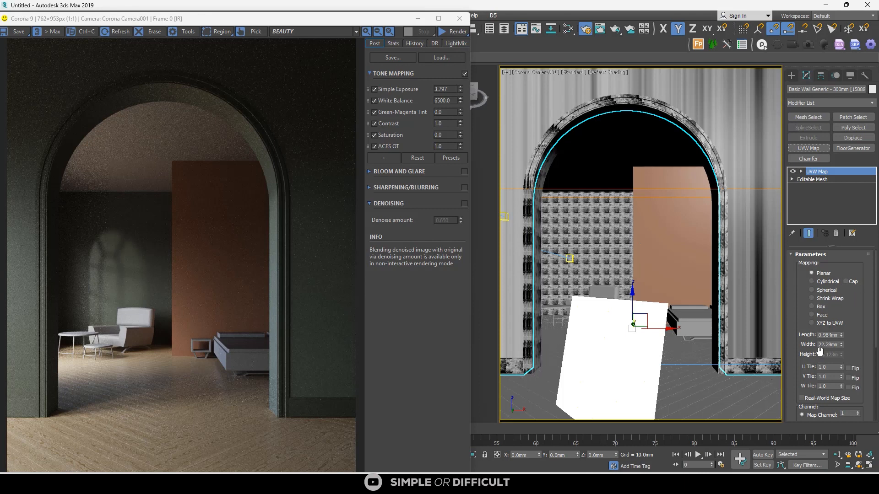
click(820, 306)
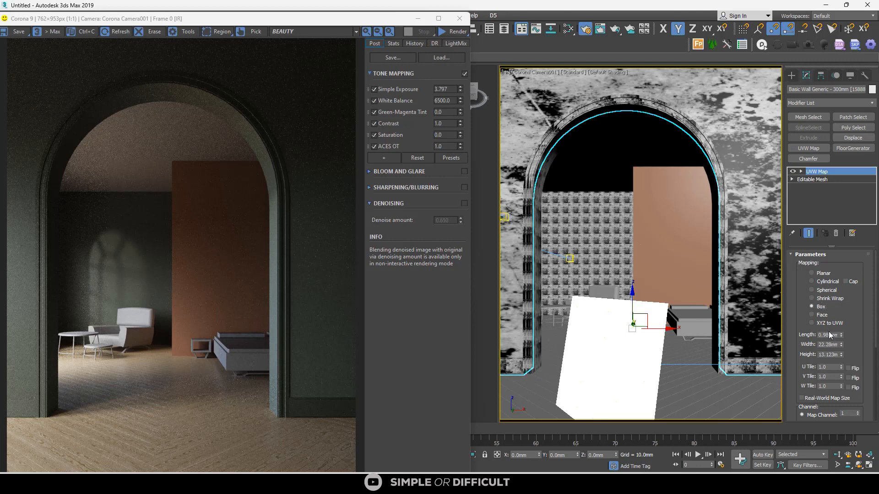
click(829, 334)
text(15.)
key(Tab)
text(15)
key(Return)
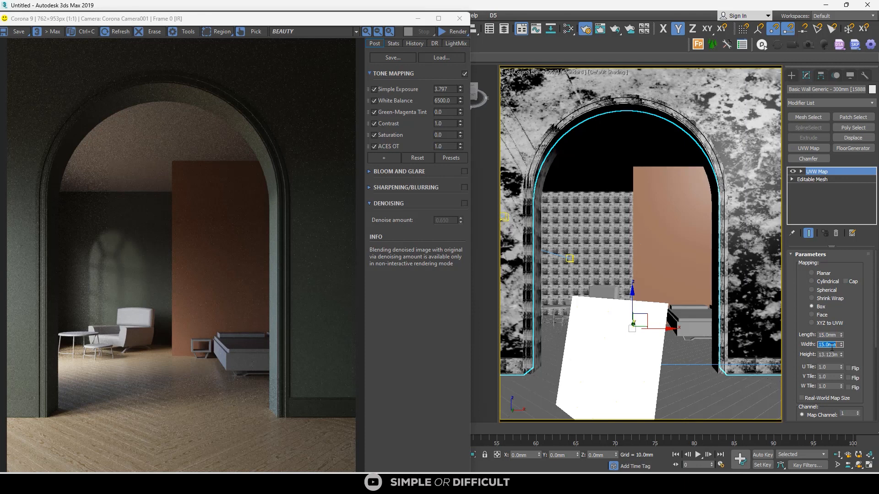
key(Tab)
text(15)
key(Return)
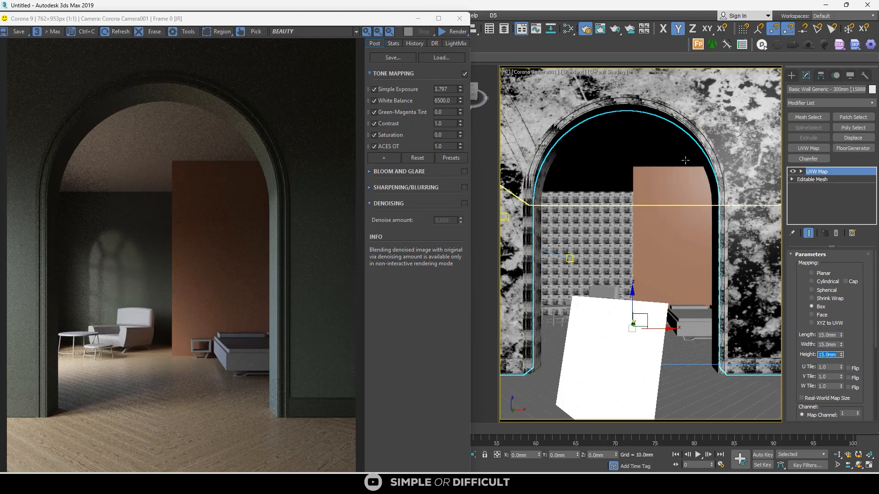
Move the arch wall's UVW Map gizmo along X to about 481.5 mm.
click(801, 172)
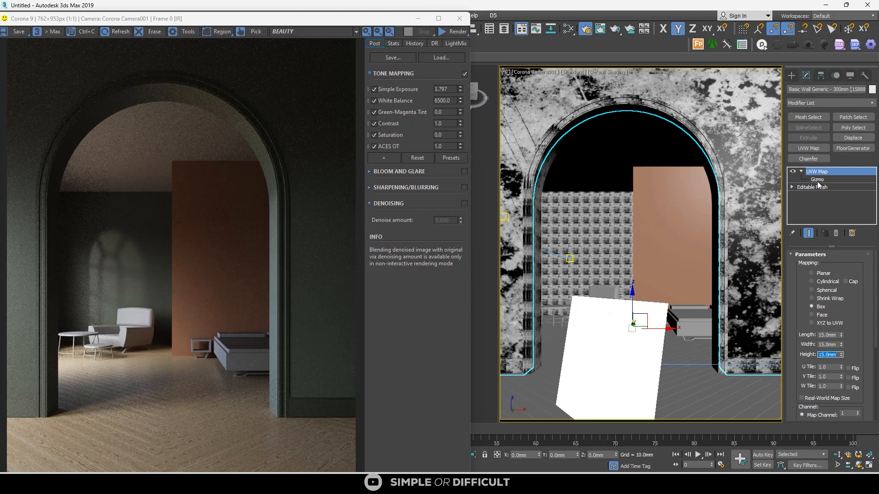
click(817, 180)
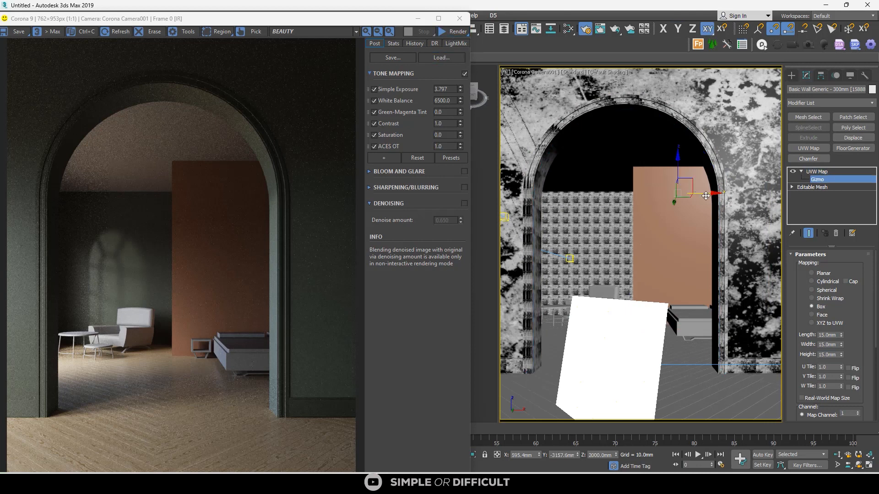
mouse_move(705, 196)
mouse_down()
mouse_move(694, 195)
mouse_move(777, 194)
mouse_move(696, 195)
mouse_up()
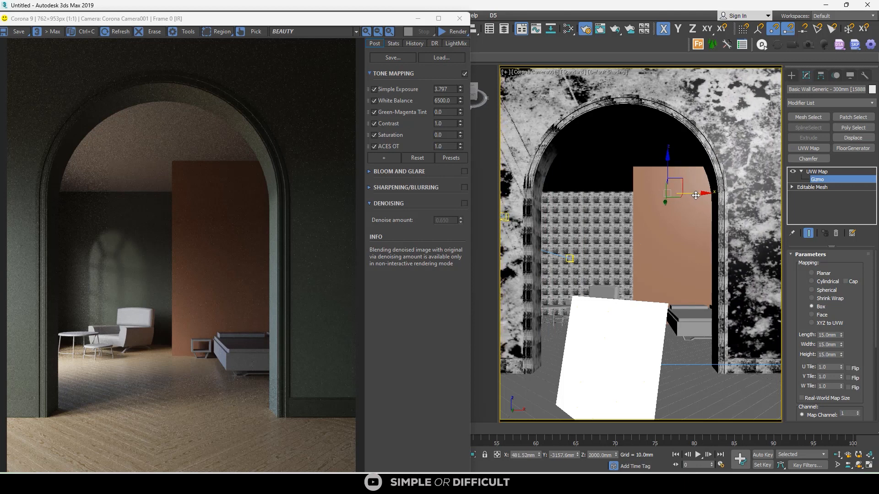
Copy the wall's UVW Map modifier and paste it onto the arch trim casework object.
click(822, 172)
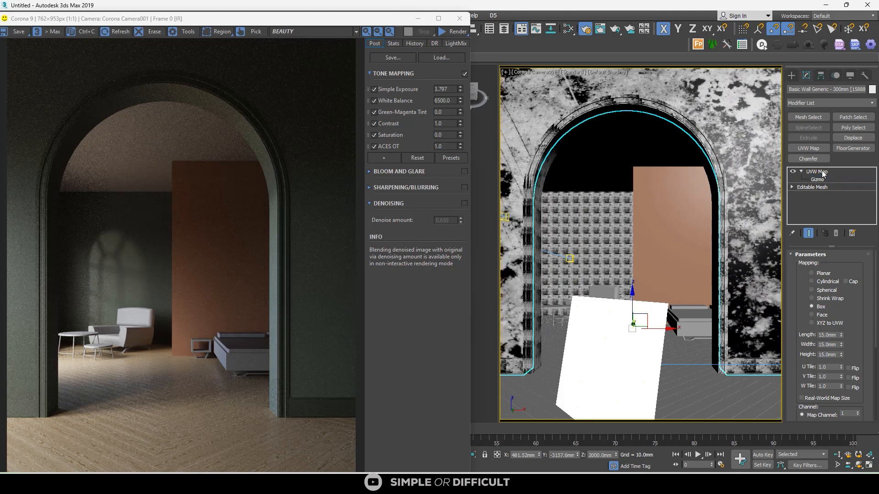
right_click(823, 174)
click(782, 210)
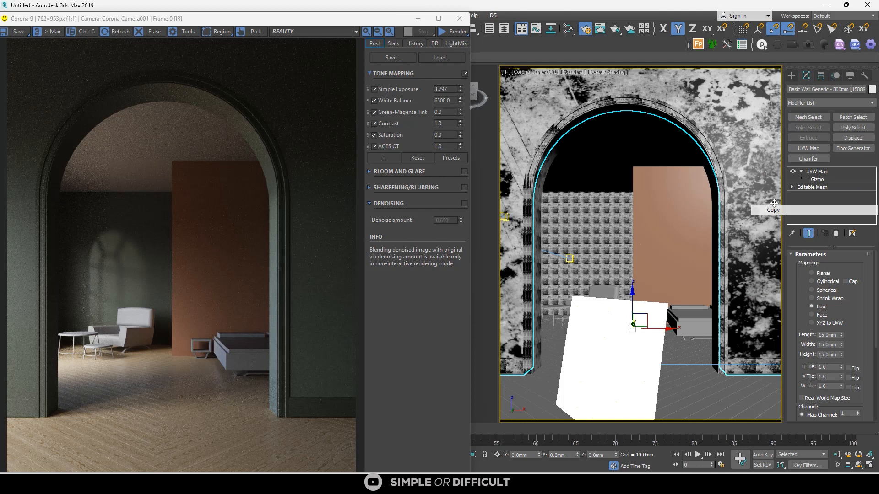
click(680, 133)
right_click(820, 197)
click(814, 219)
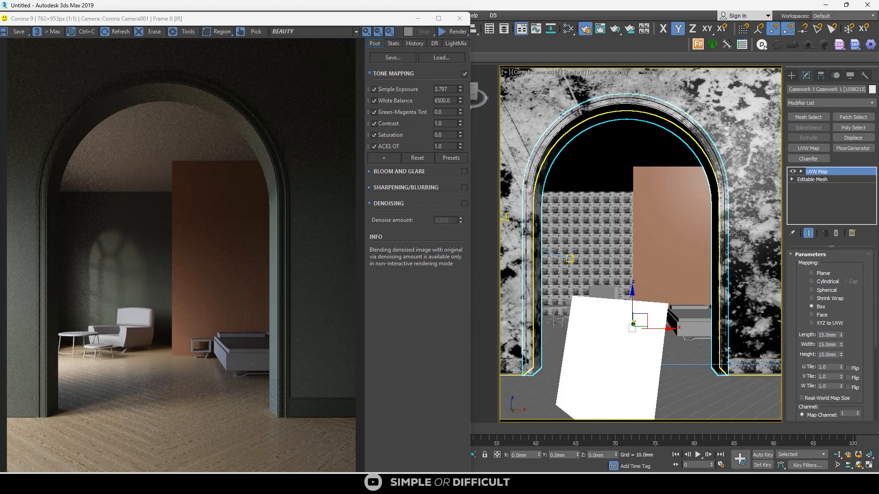
Move the arch trim's UVW Map gizmo along X to about -219 mm and start the interactive render.
click(800, 172)
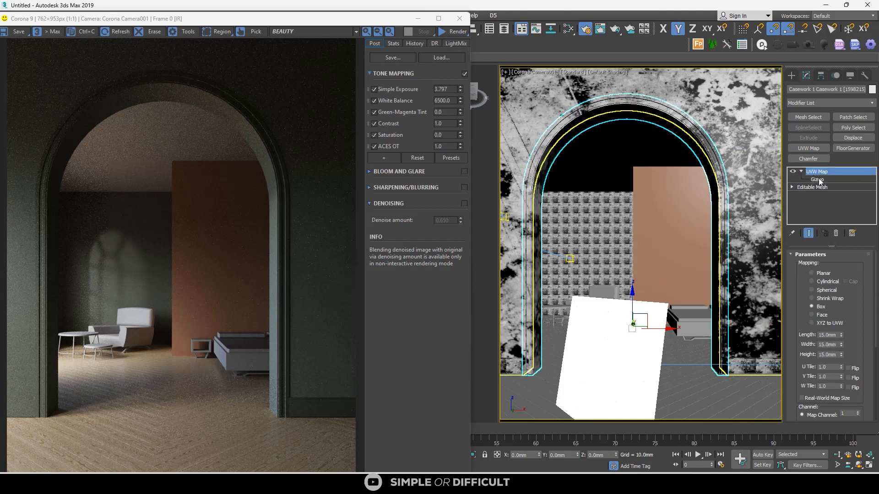
click(818, 180)
drag(695, 194, 632, 190)
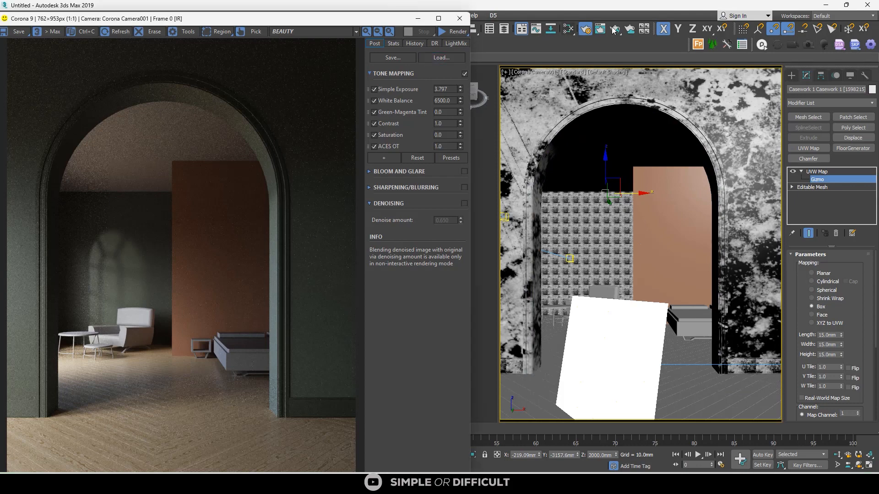
click(451, 33)
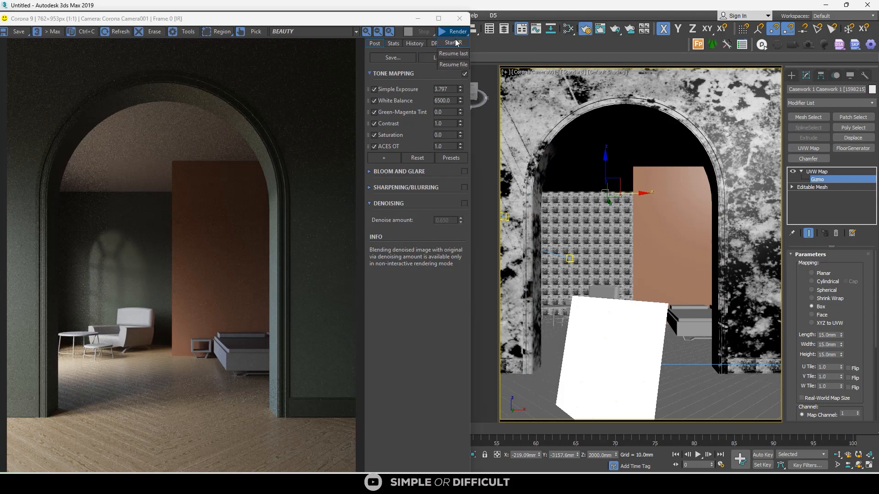
Start the interactive render and duplicate the Color Correction map feeding Layer 1 of the Composite in the material editor.
click(455, 41)
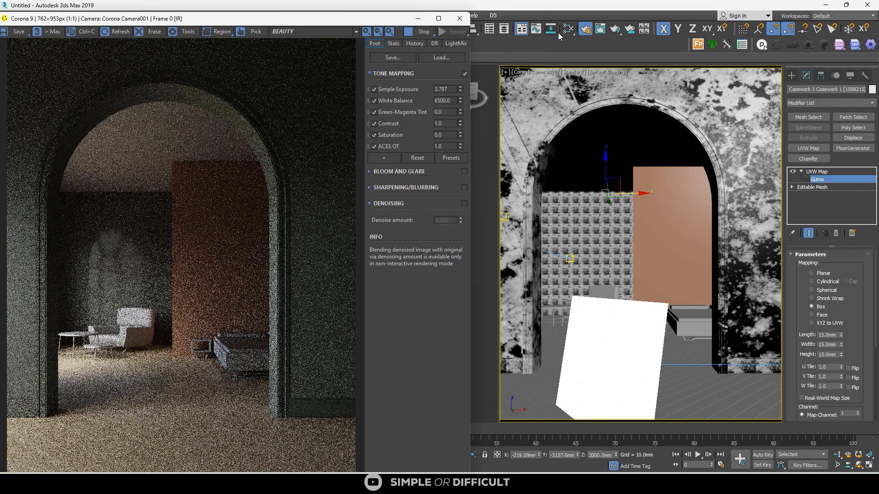
click(567, 30)
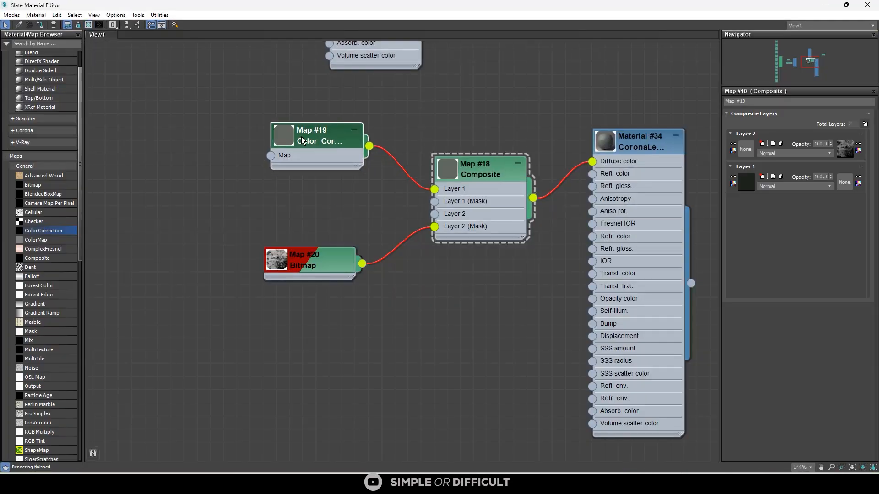
drag(302, 139, 304, 191)
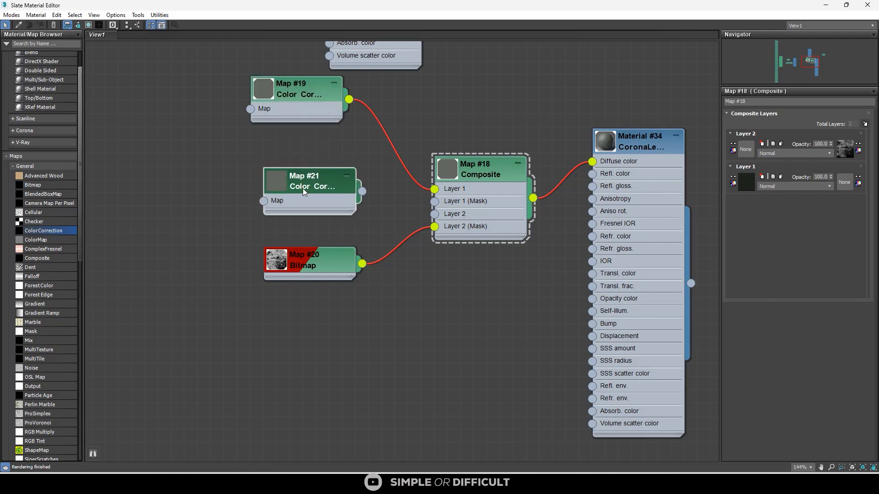
Set the copied Color Correction's advanced RGB gamma/contrast to 1.6 and connect it to Layer 2 of the Composite map.
double_click(303, 188)
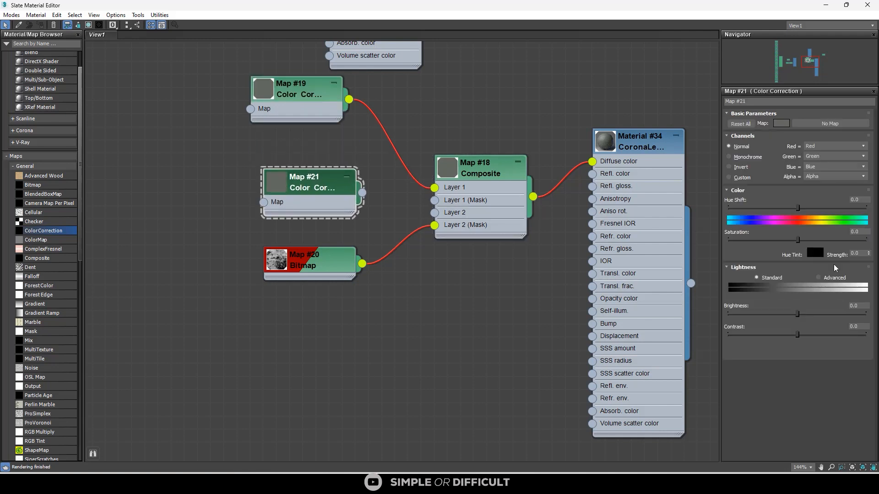
click(837, 278)
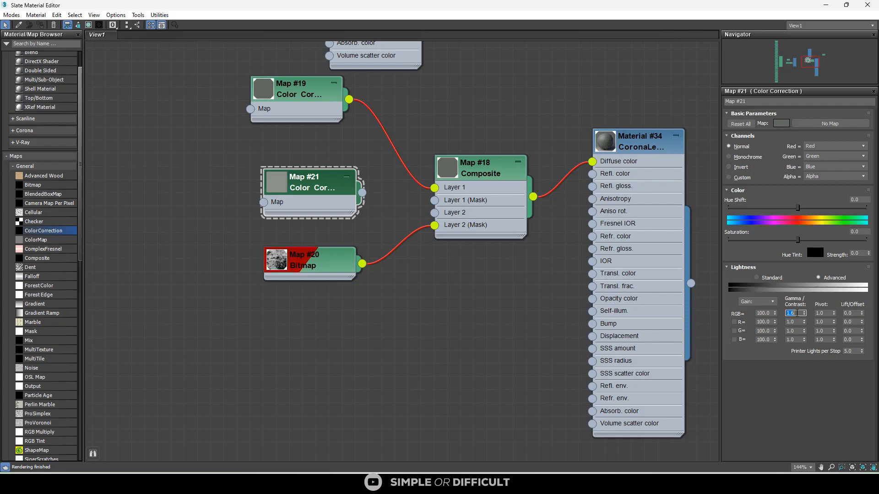
text(6)
drag(364, 195, 434, 212)
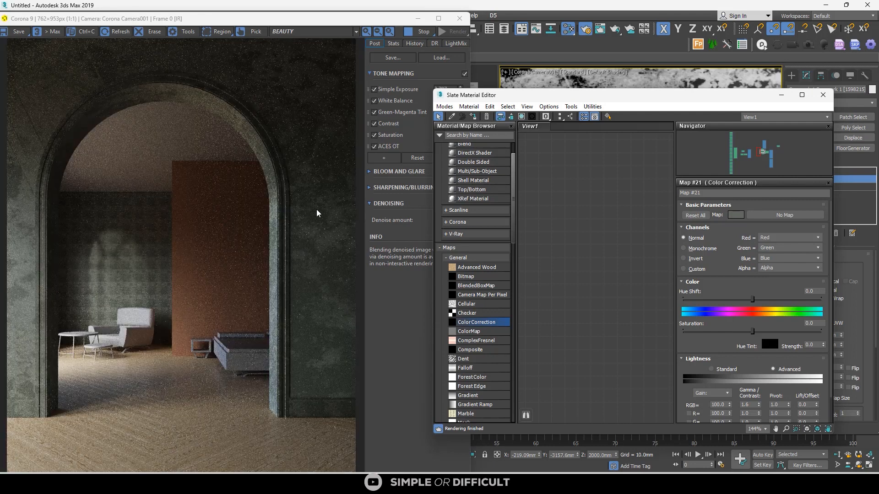
Rearrange the material editor and render windows to uncover the viewport, and stop the interactive render.
drag(517, 95, 476, 117)
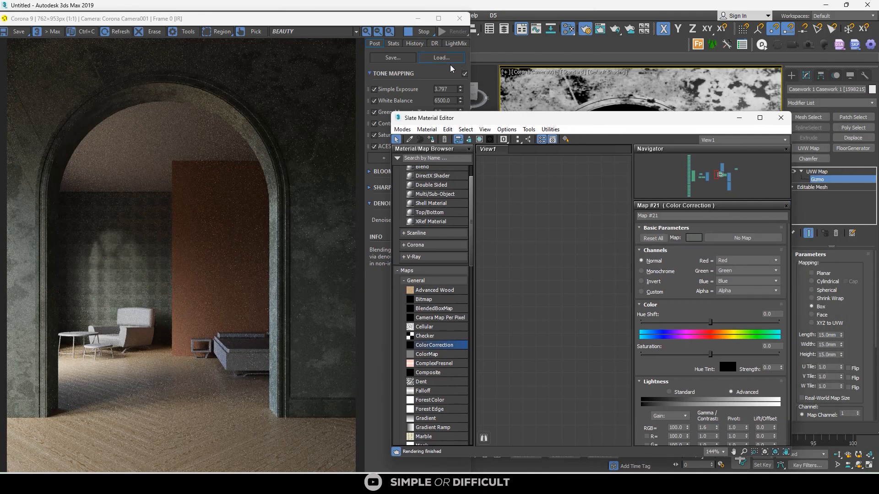
drag(360, 25, 399, 33)
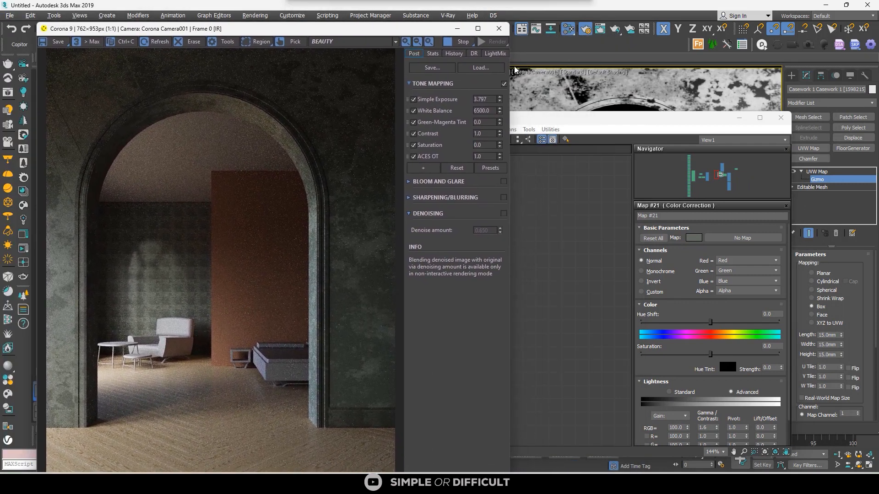
click(659, 122)
drag(542, 126, 279, 119)
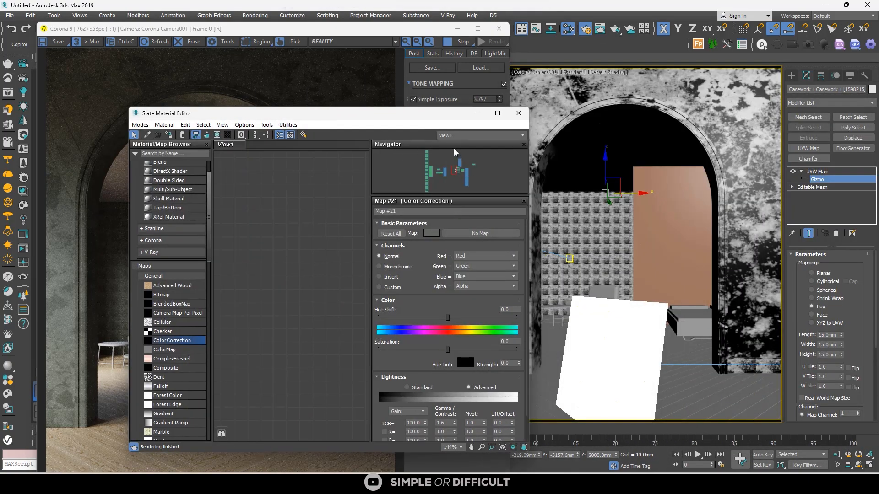
click(458, 43)
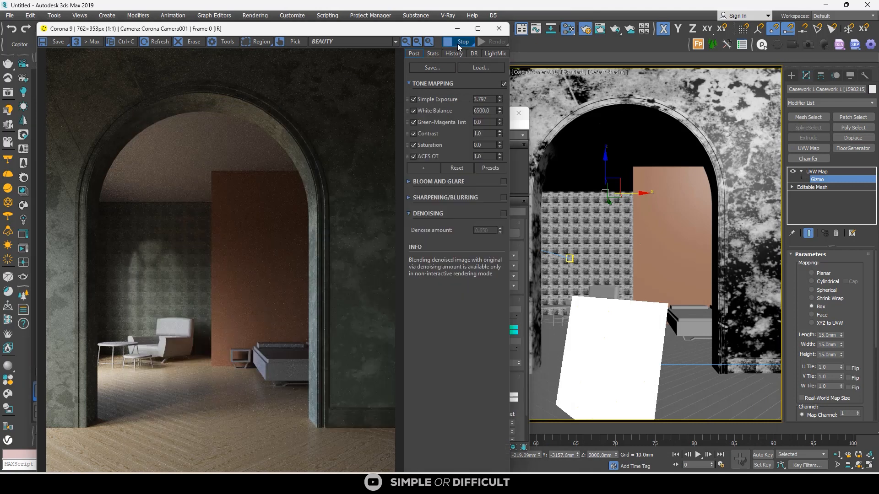
Compare the render with and without the ACES OT tone mapping operator and leave it disabled.
click(413, 156)
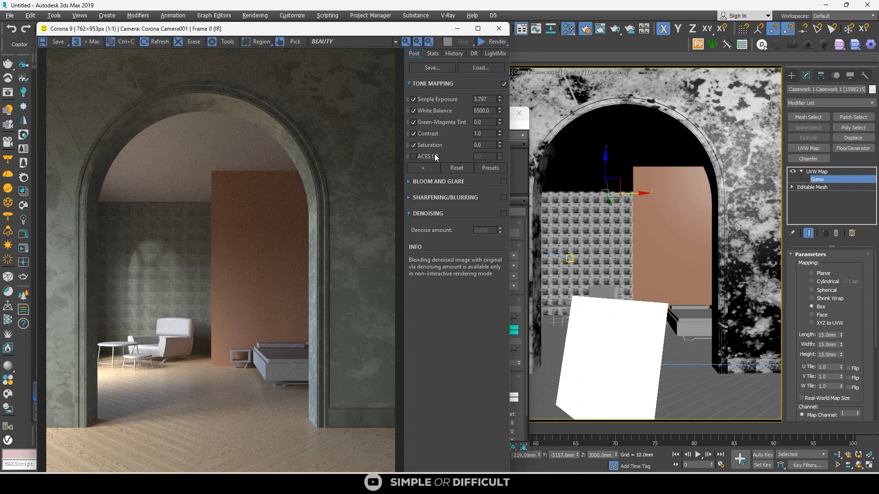
click(413, 157)
click(414, 156)
click(413, 157)
click(413, 157)
Add Reinhard Highlight Compression to the tone mapping at about 2.838 and set Contrast to 3.0.
click(422, 168)
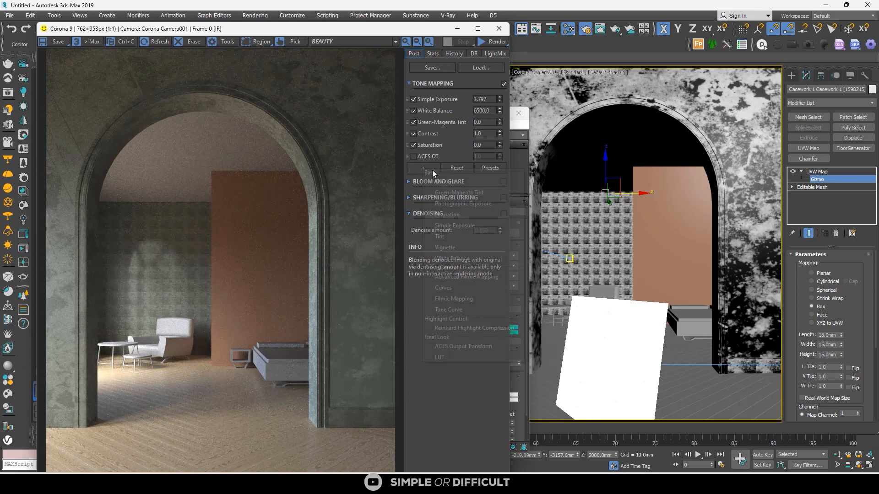
click(463, 324)
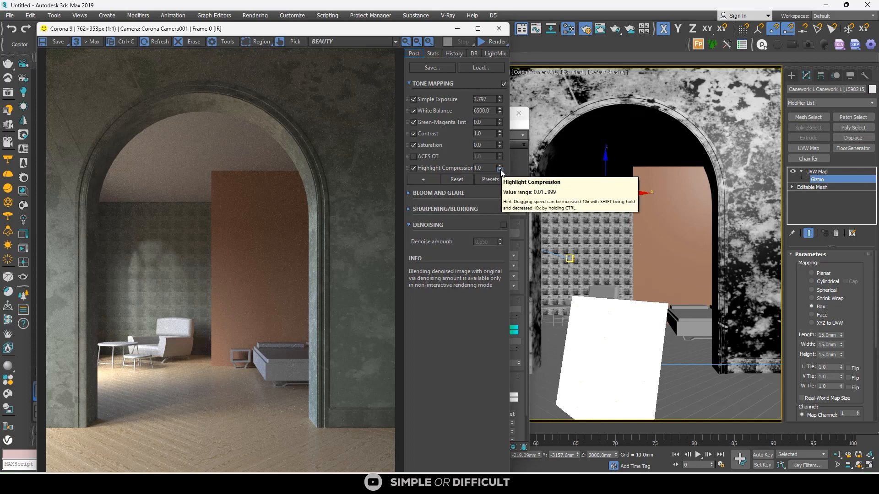
click(500, 170)
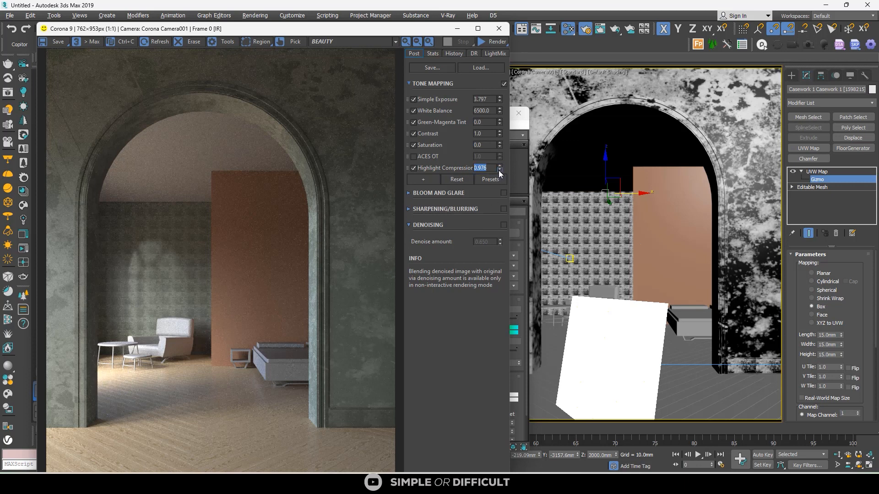
drag(500, 172, 506, 77)
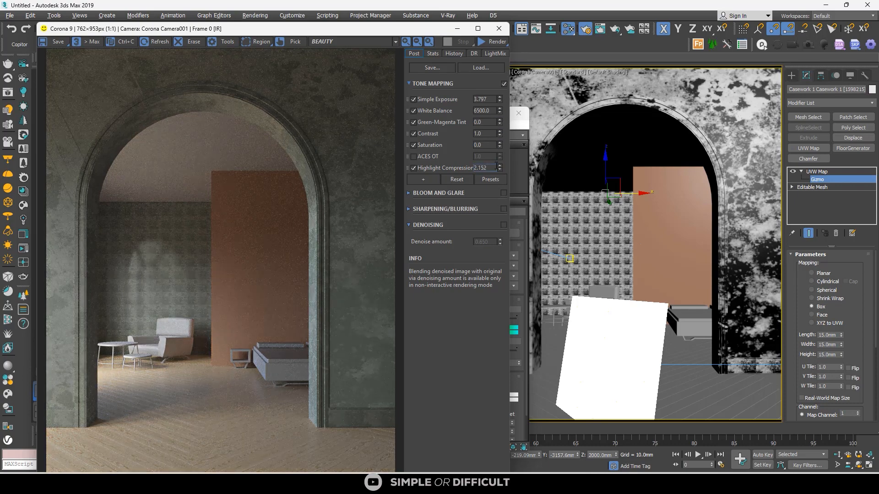
drag(499, 166, 500, 157)
mouse_move(501, 164)
mouse_down()
mouse_move(501, 155)
mouse_move(501, 171)
mouse_up()
click(484, 133)
key(Return)
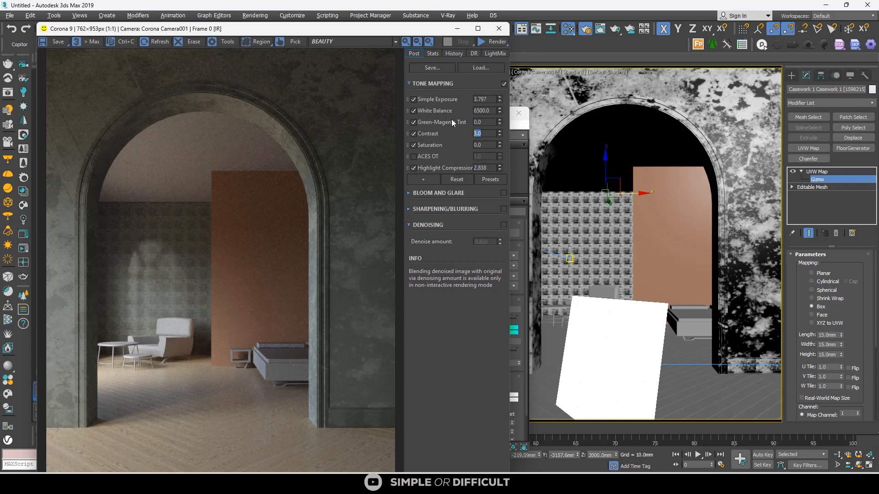
click(422, 180)
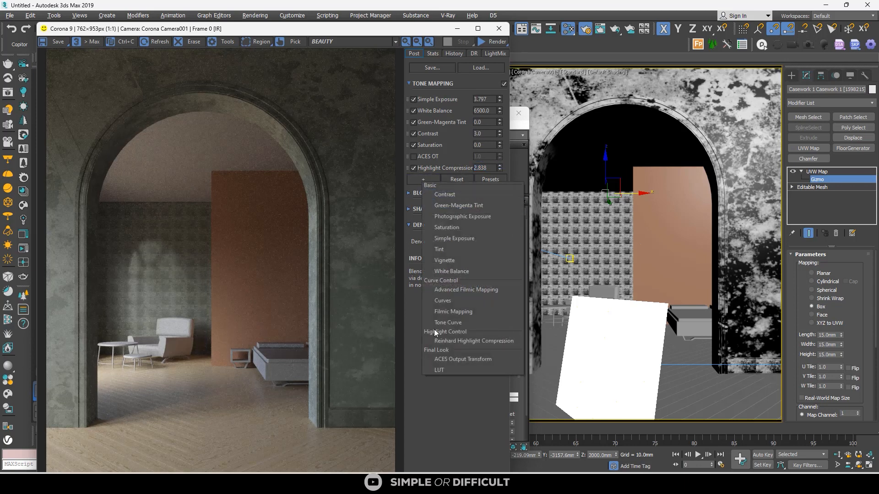
click(457, 290)
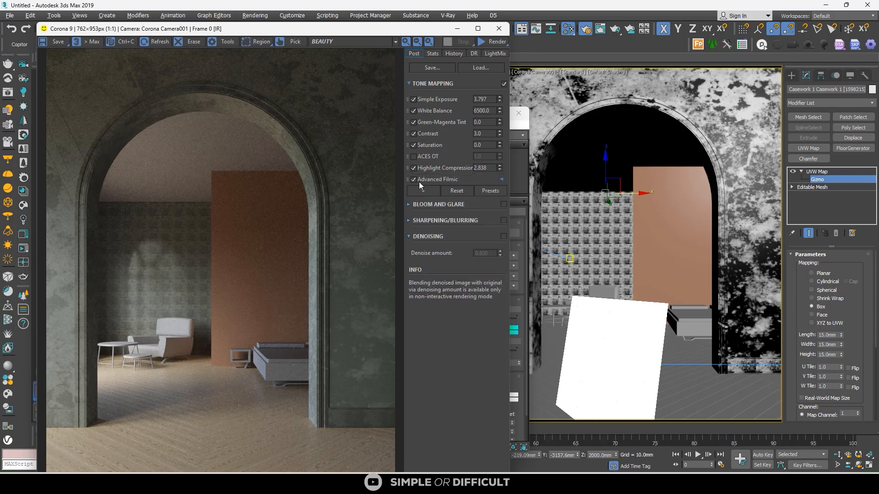
click(501, 179)
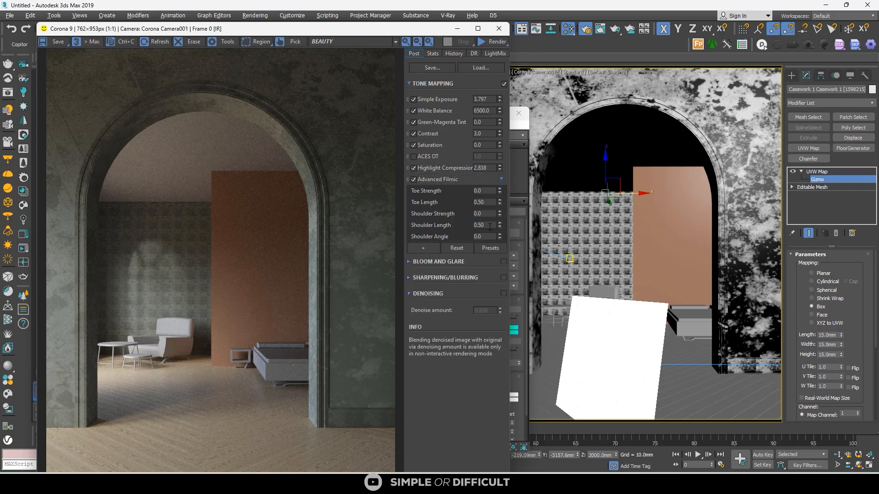
right_click(442, 178)
click(463, 182)
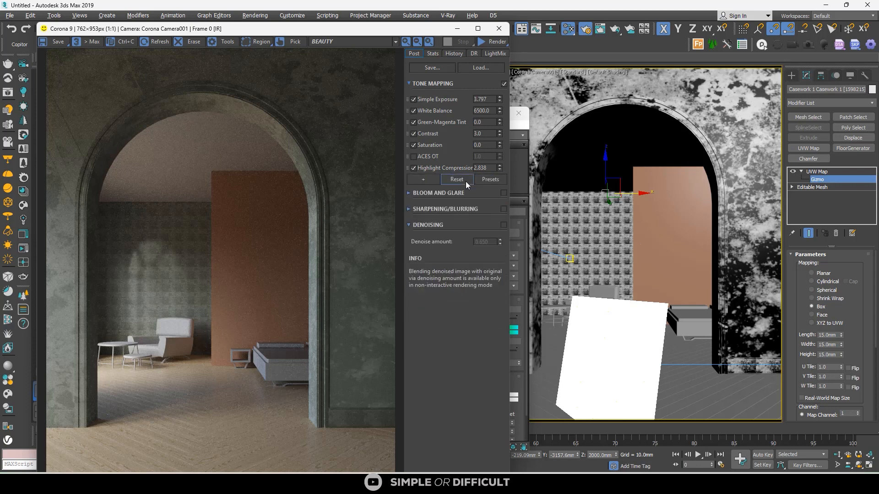
Add Filmic Mapping to the tone mapping with Rich Shadows at 1.0, and set Saturation to -0.064.
click(430, 179)
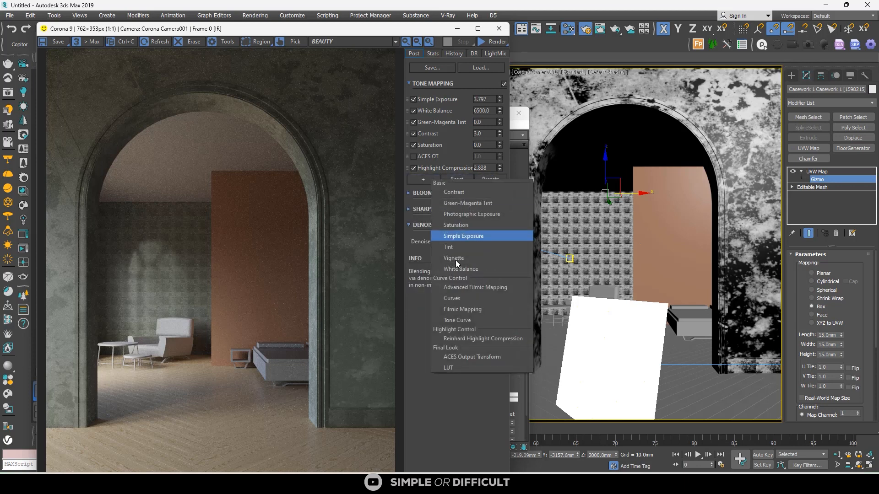
click(479, 312)
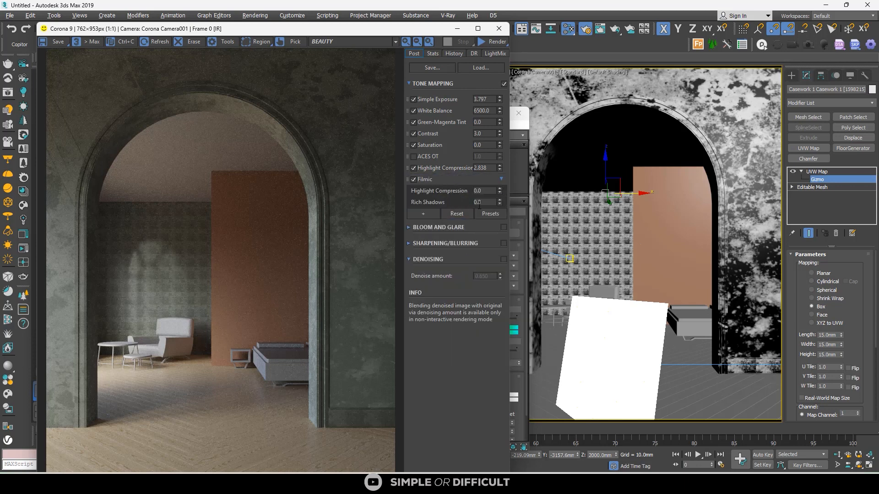
drag(499, 203, 497, 31)
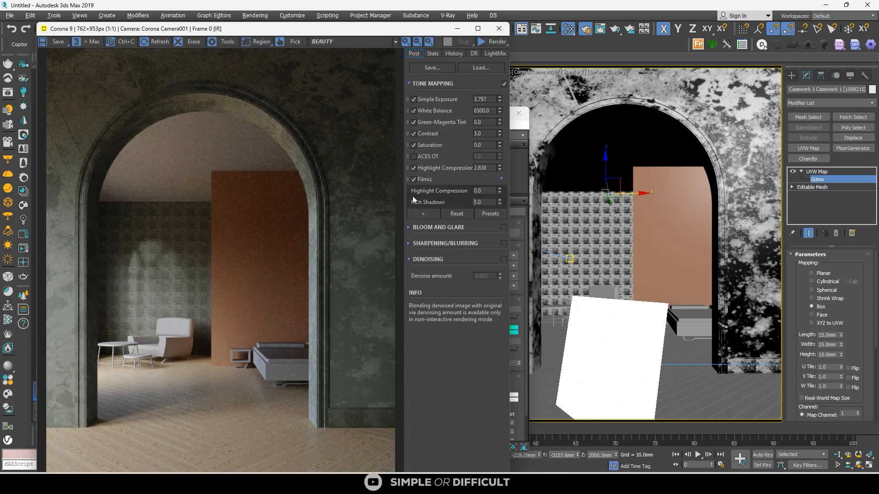
click(502, 178)
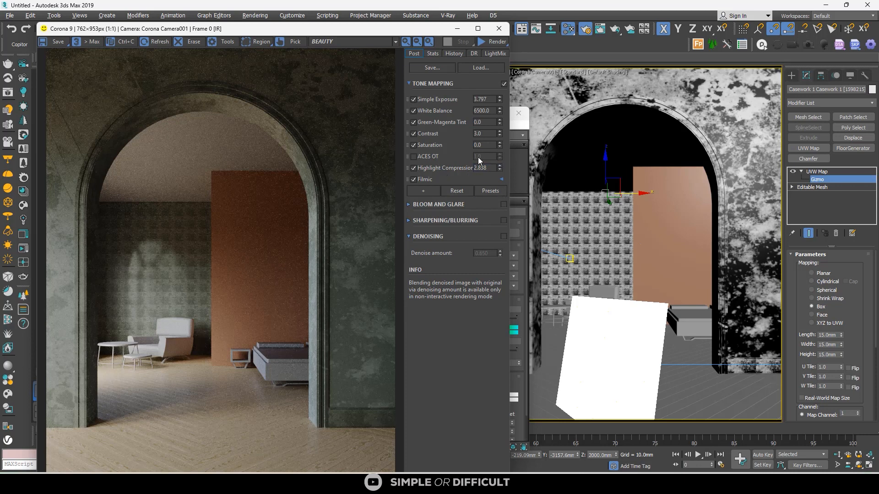
mouse_move(455, 163)
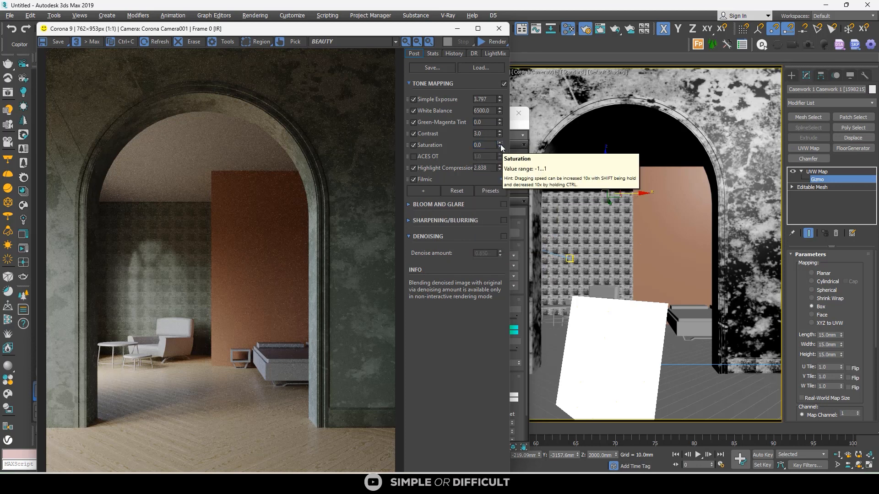
drag(499, 146, 499, 152)
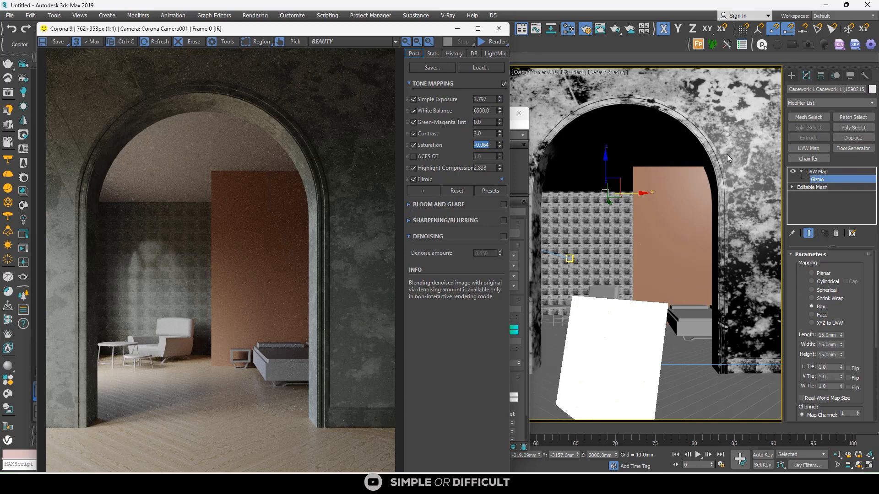
Move the UVW Map gizmo of the arched Basic Wall down about 820 mm along Z.
click(791, 75)
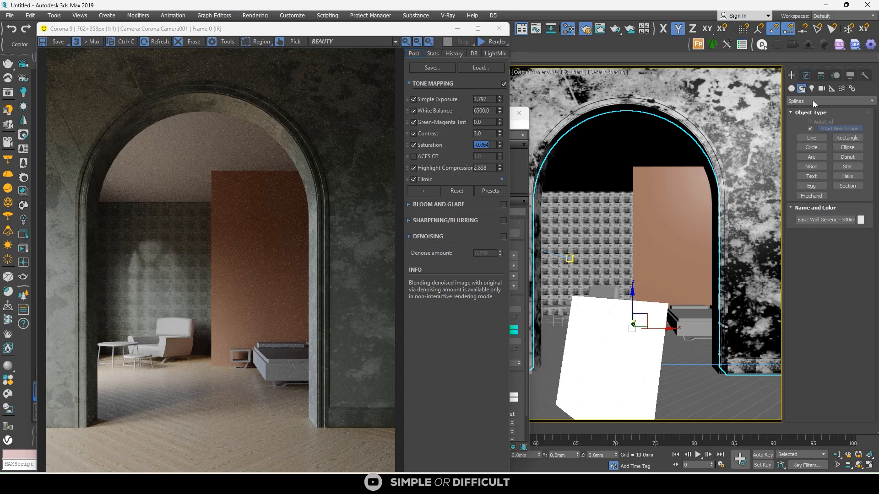
click(806, 75)
click(822, 179)
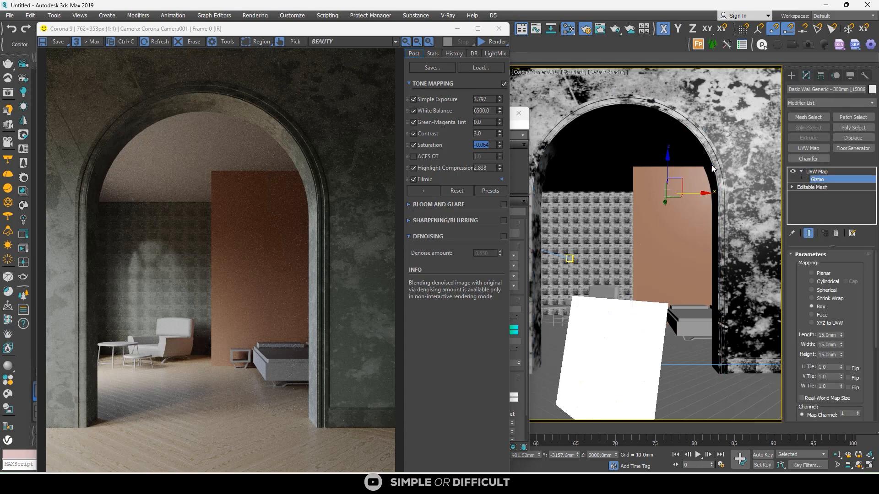
drag(668, 170, 648, 235)
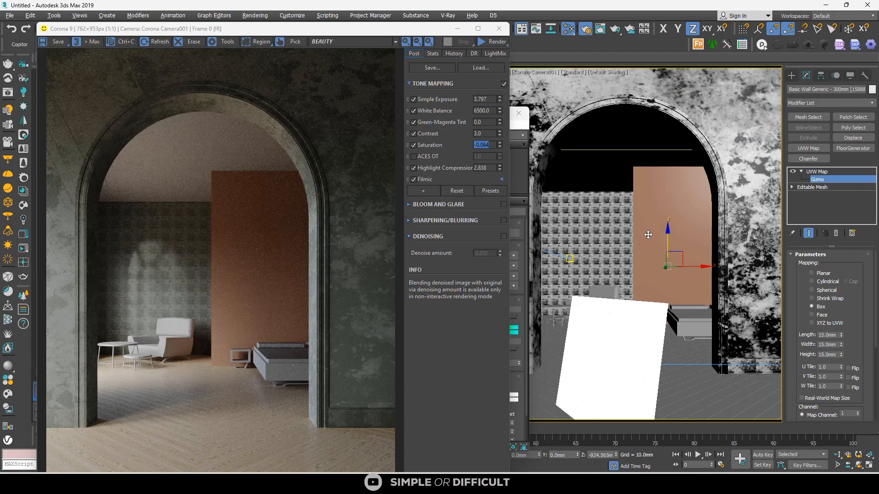
Restart the interactive render, inspect the wall texture, and raise the arched wall's UVW Map gizmo about 175 mm along Z.
click(492, 53)
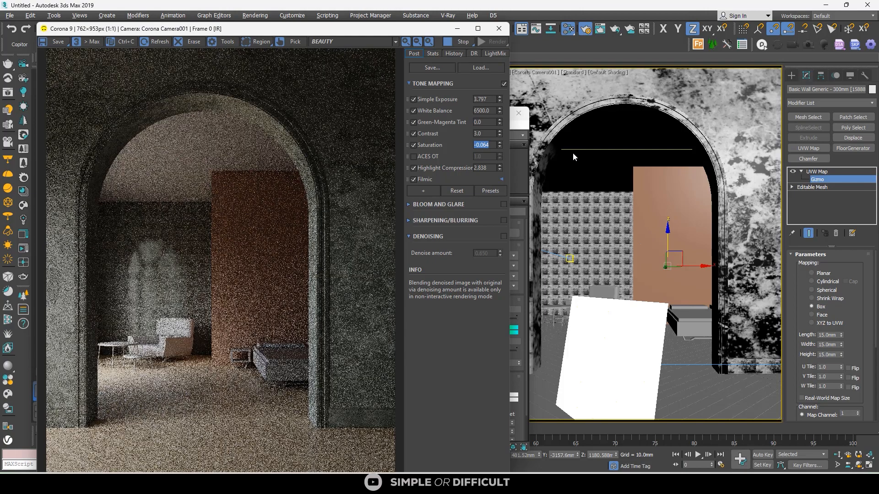
scroll(367, 193, up, 2)
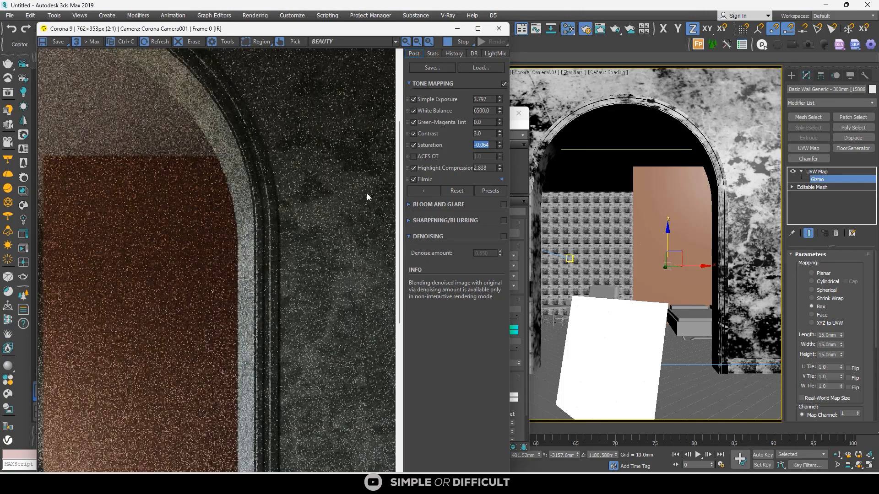
scroll(311, 160, down, 1)
scroll(305, 160, down, 1)
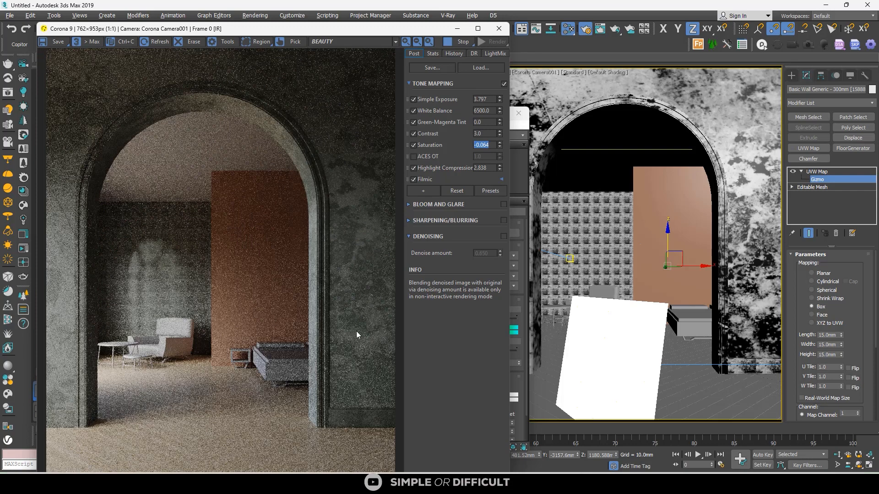
scroll(70, 151, up, 1)
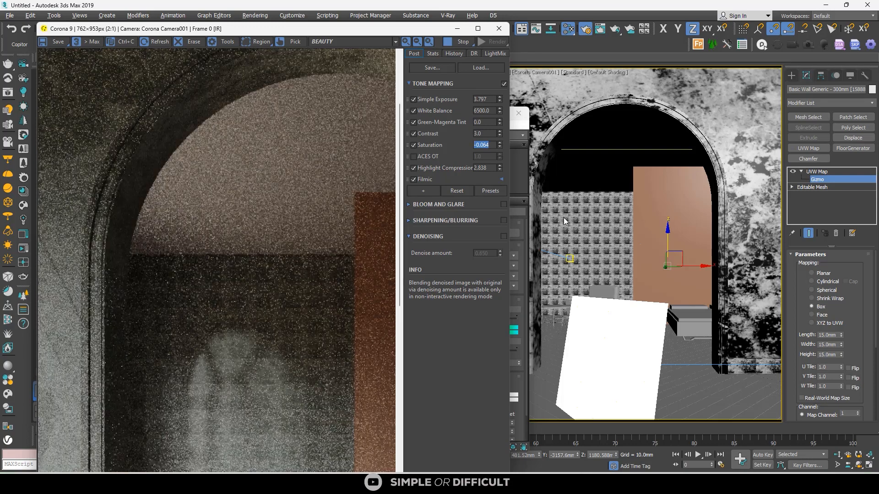
drag(669, 238, 669, 221)
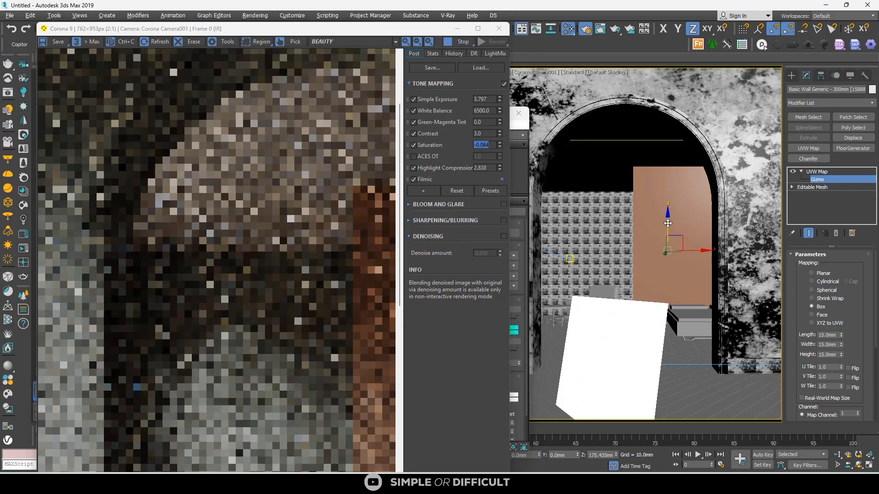
scroll(279, 220, down, 1)
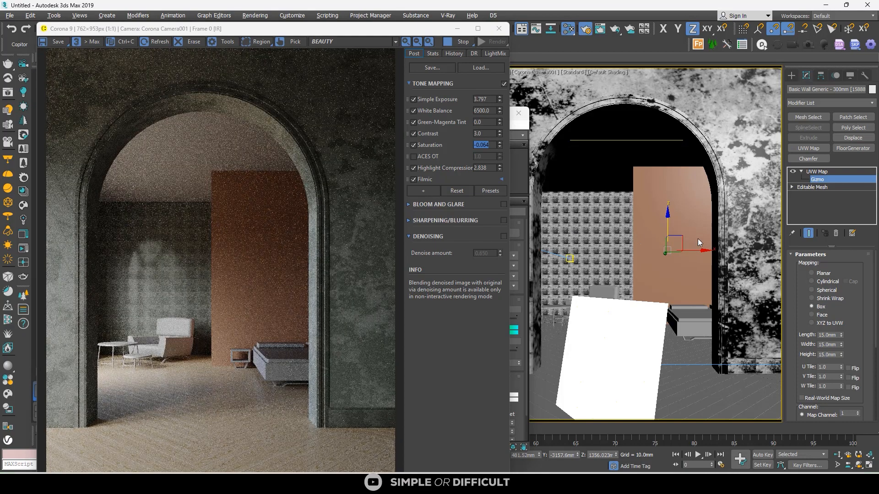
Select the Basic Wall Generic - 200mm object behind the arch and add a UVW Map modifier to it.
click(791, 75)
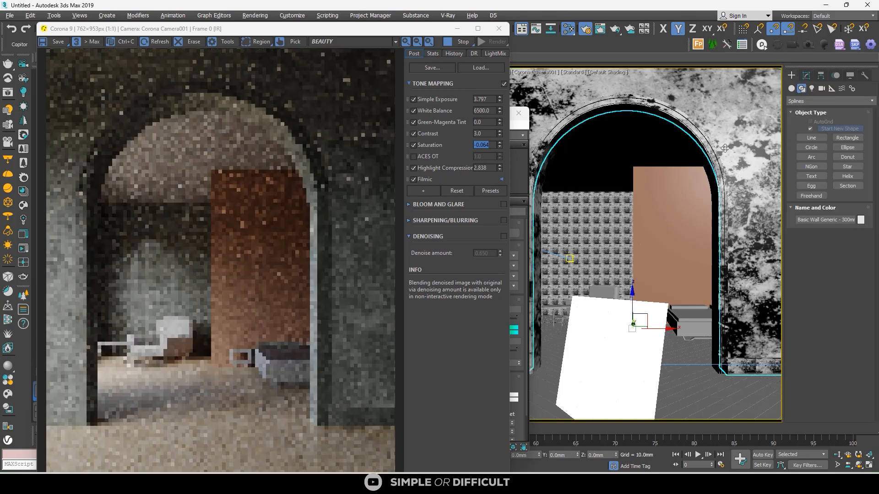
click(725, 147)
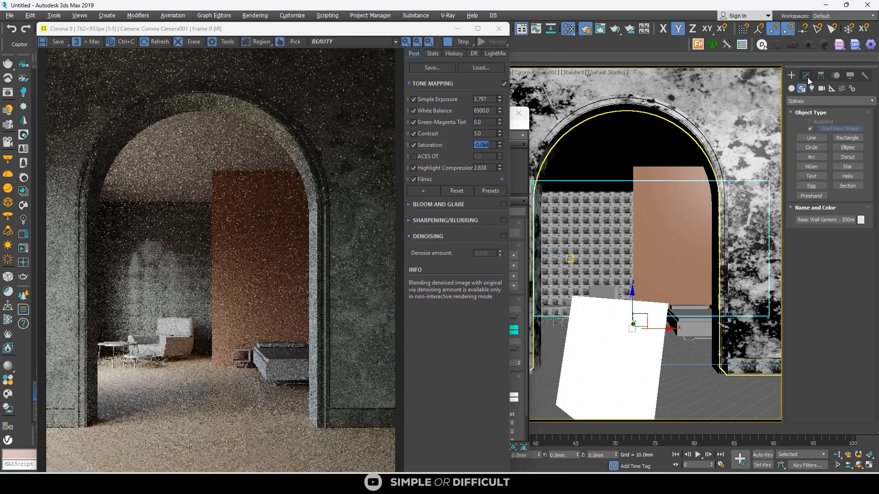
click(806, 75)
click(809, 148)
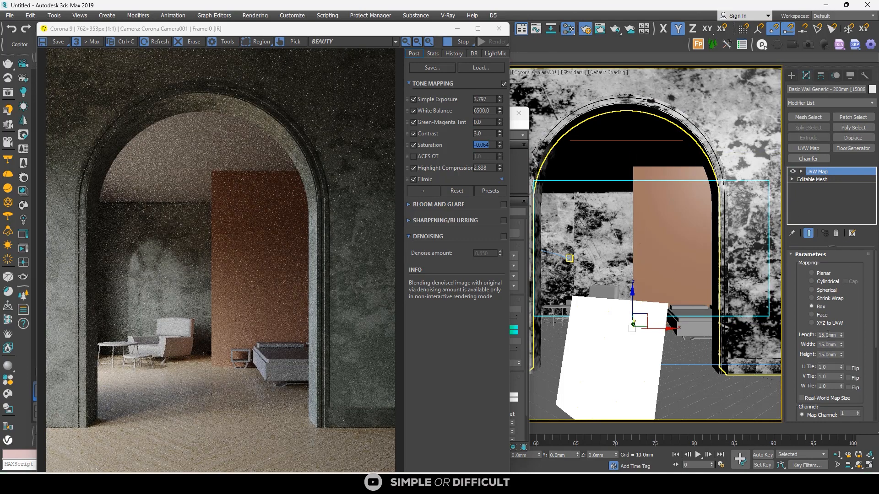
Set the 200mm wall's UVW Map box size to 25 mm in length, width and height.
click(828, 334)
text(25)
key(Return)
double_click(827, 346)
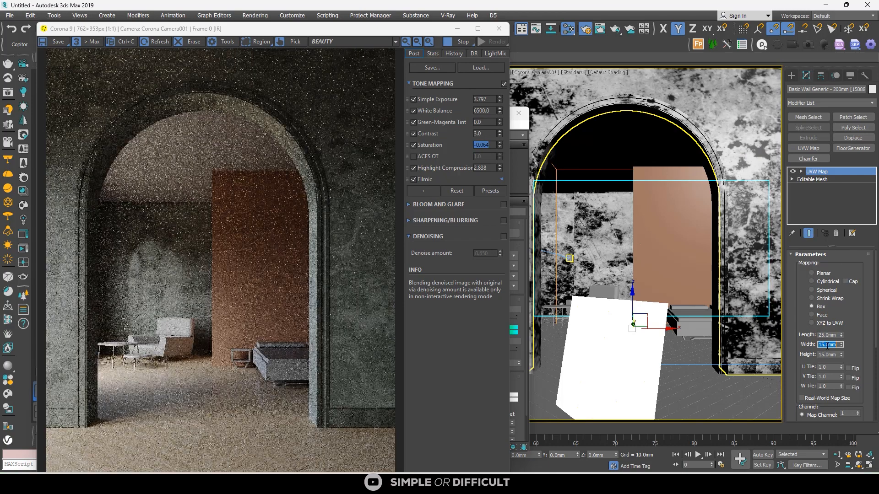
text(25)
key(Return)
double_click(827, 355)
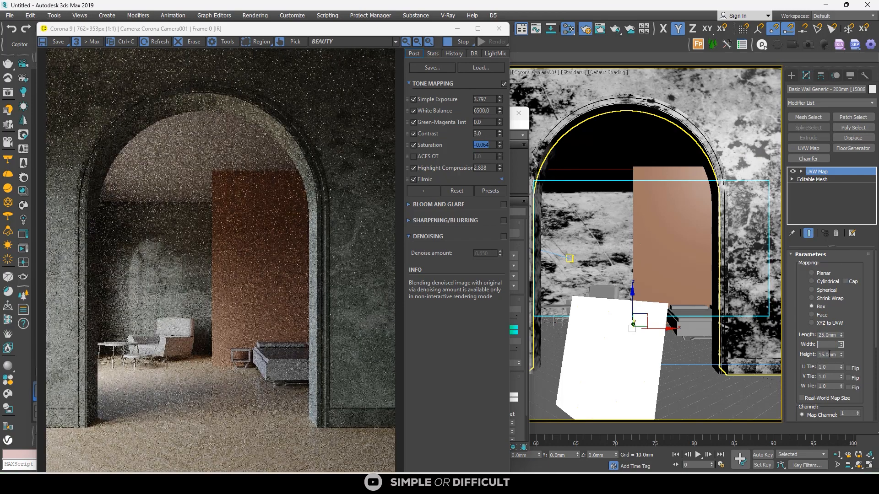
text(25)
key(Return)
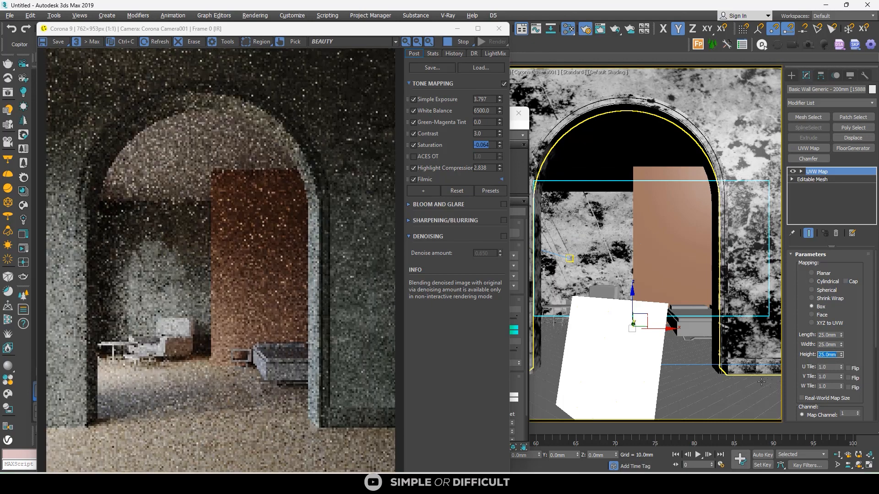
Move the 200mm wall's UVW Map gizmo in the negative X direction, to about X -677 mm.
scroll(133, 256, up, 1)
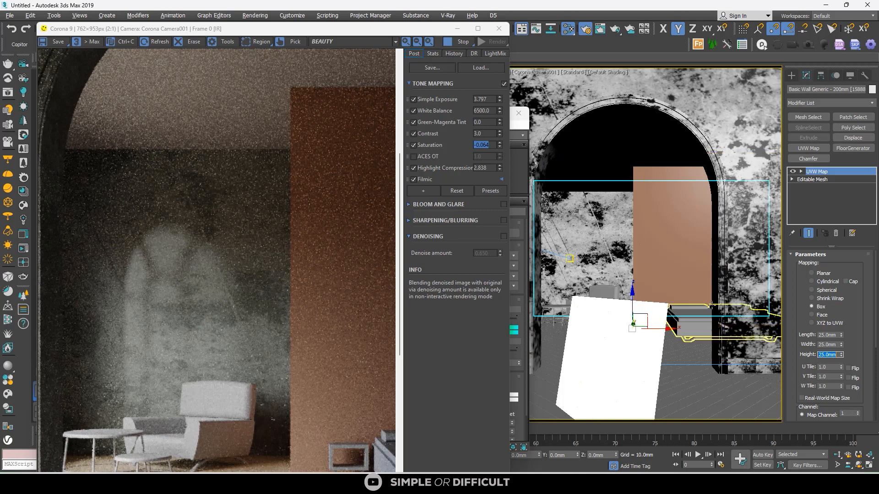
click(801, 172)
click(817, 180)
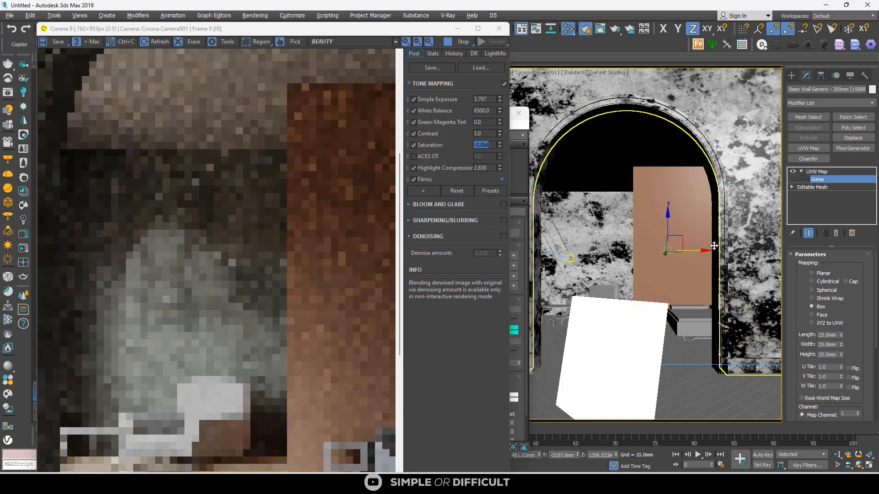
drag(695, 252, 599, 255)
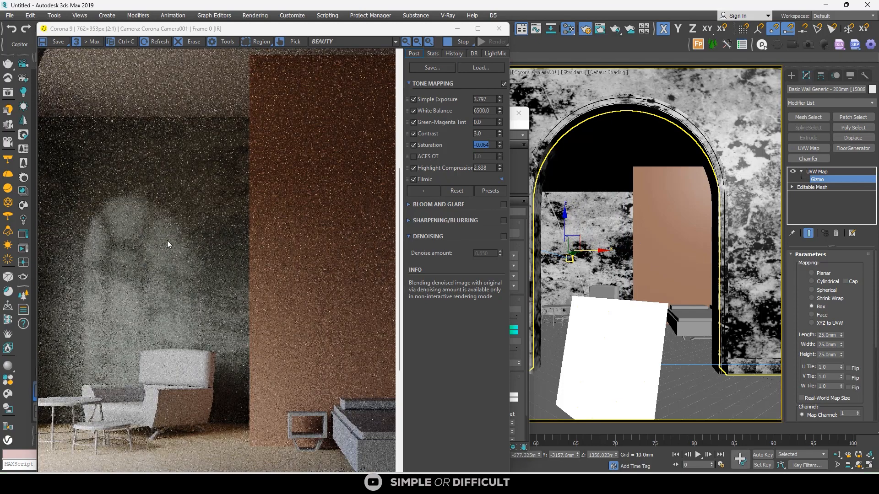
Open the Slate Material Editor, check the green wall in the render, and set Color Correction Map #21's RGB Gamma/Contrast to 1.2.
click(568, 28)
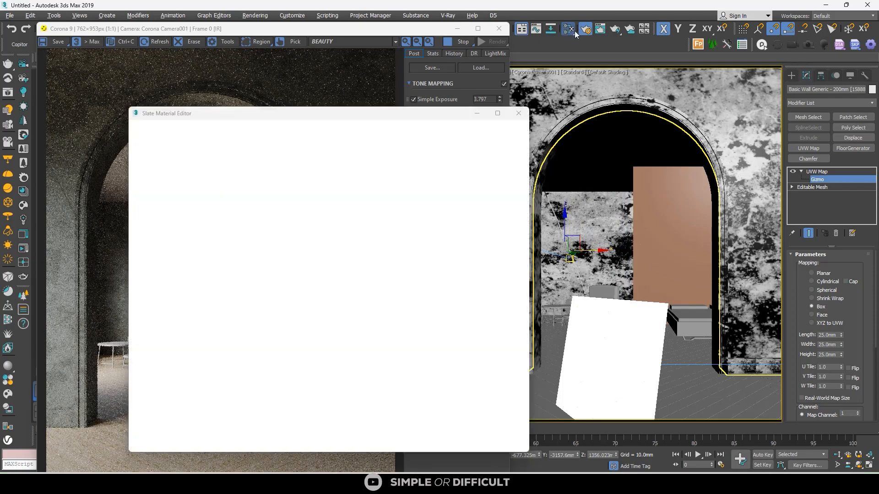
drag(386, 115, 656, 84)
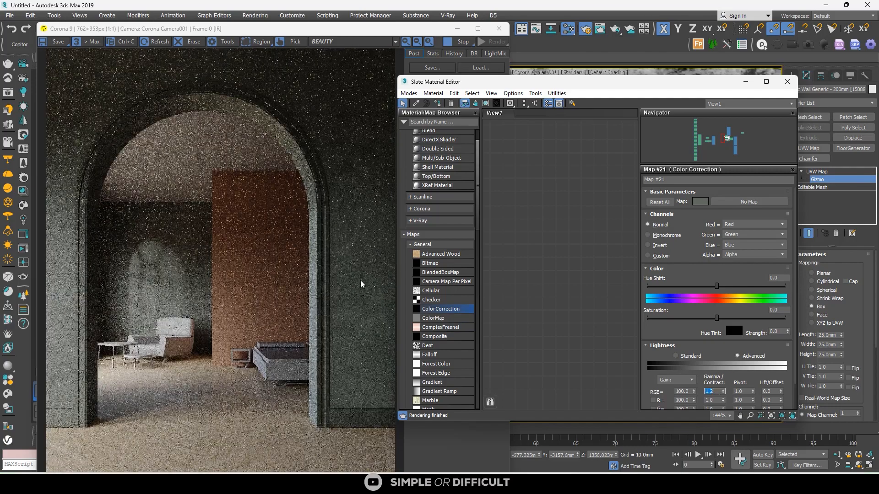
scroll(353, 293, up, 2)
scroll(341, 247, down, 2)
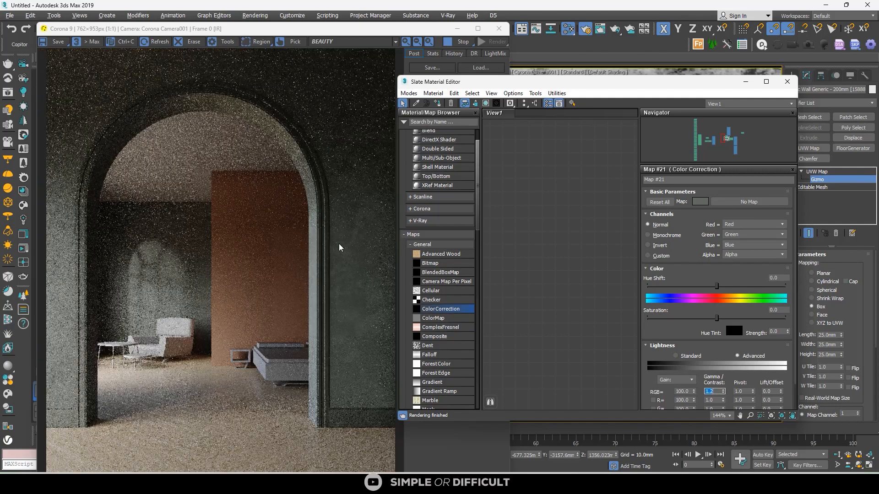
scroll(191, 239, up, 2)
scroll(200, 219, down, 2)
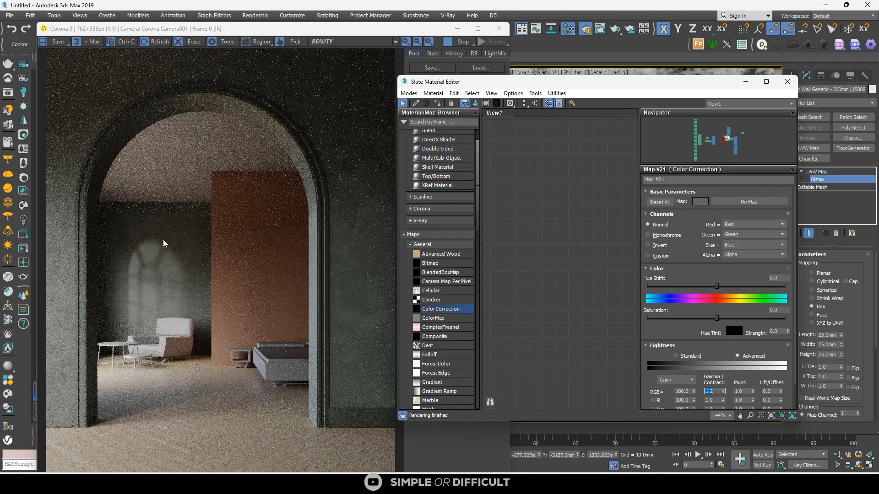
scroll(183, 238, up, 2)
scroll(210, 219, down, 2)
scroll(316, 233, up, 2)
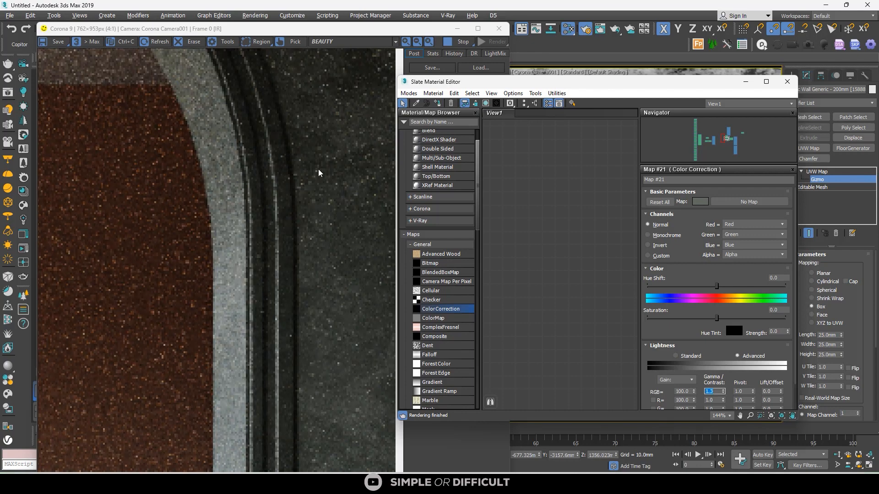
scroll(319, 173, down, 2)
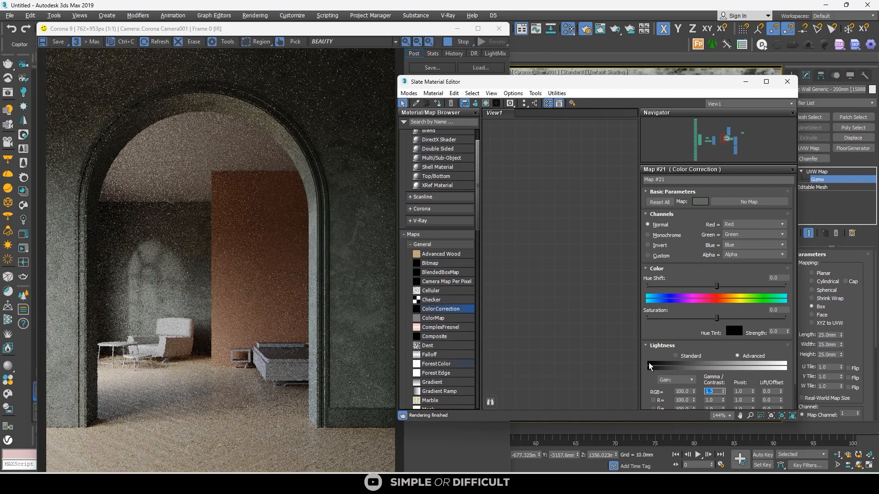
click(723, 393)
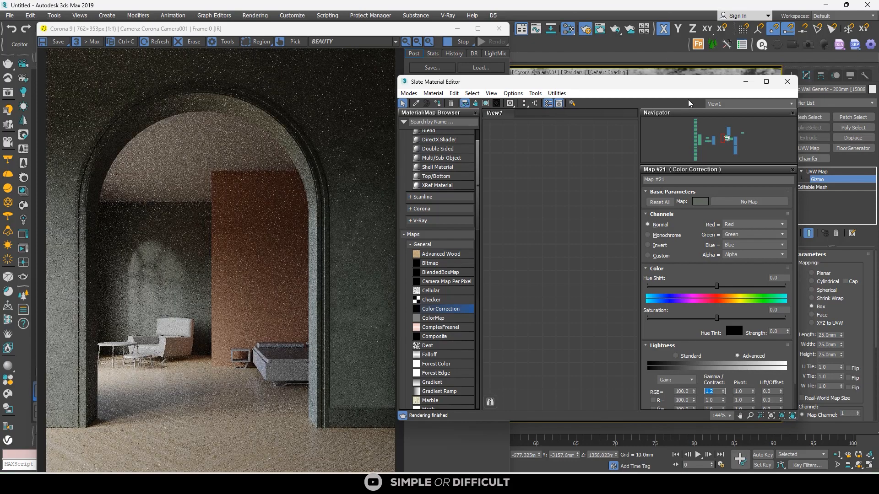
Place the Slate Material Editor clear of the render and locate the Composite map feeding the green wall material.
drag(685, 88, 361, 100)
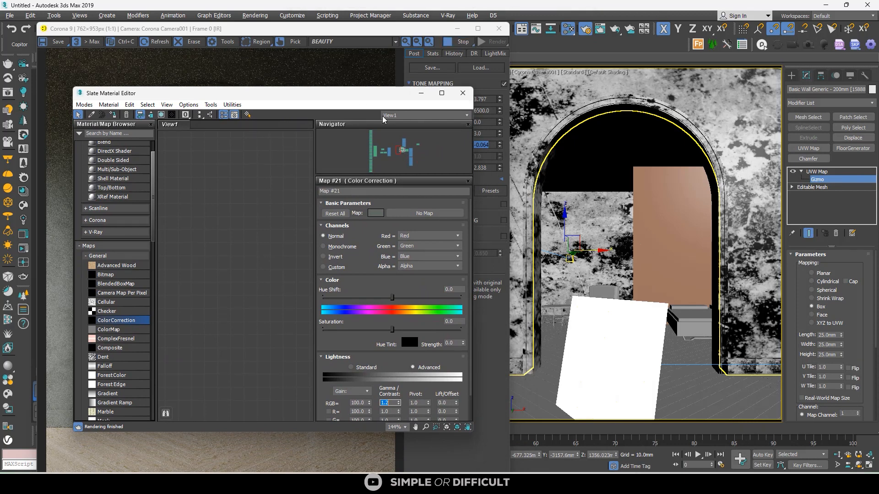
drag(392, 100, 785, 84)
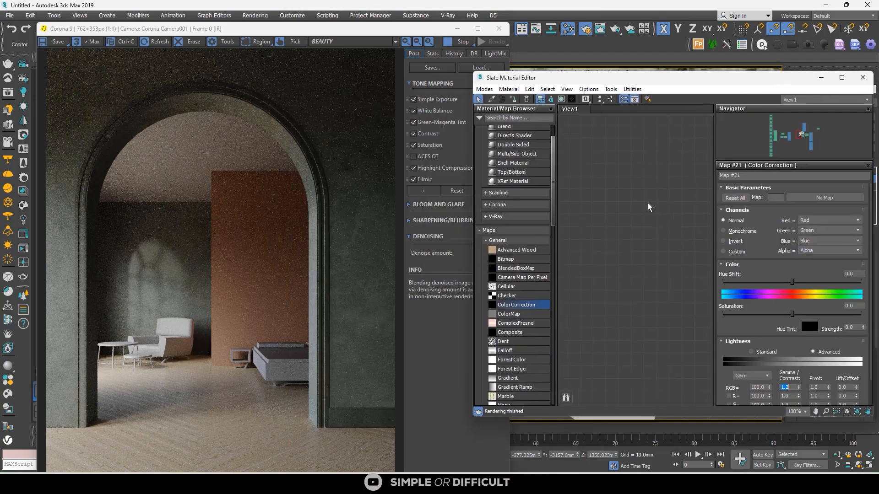
scroll(593, 194, down, 5)
scroll(616, 193, down, 1)
middle_drag(700, 222, 644, 174)
click(630, 189)
scroll(644, 174, down, 1)
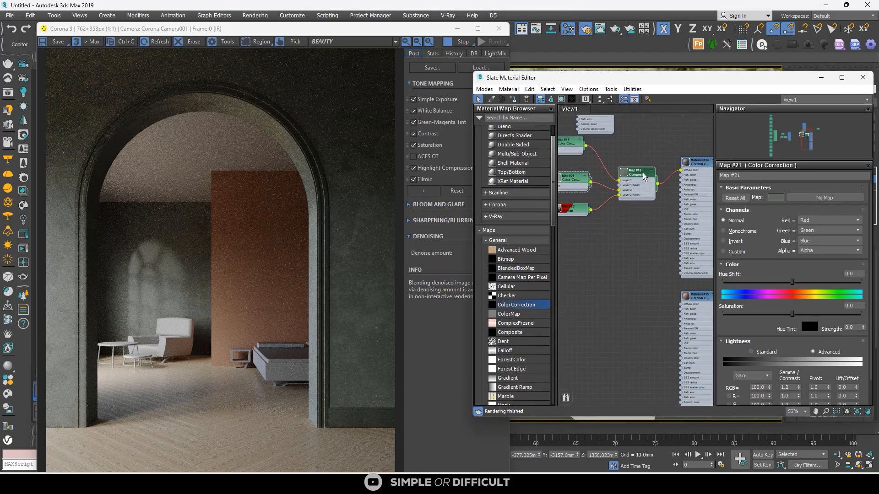
shift+drag(640, 191, 628, 299)
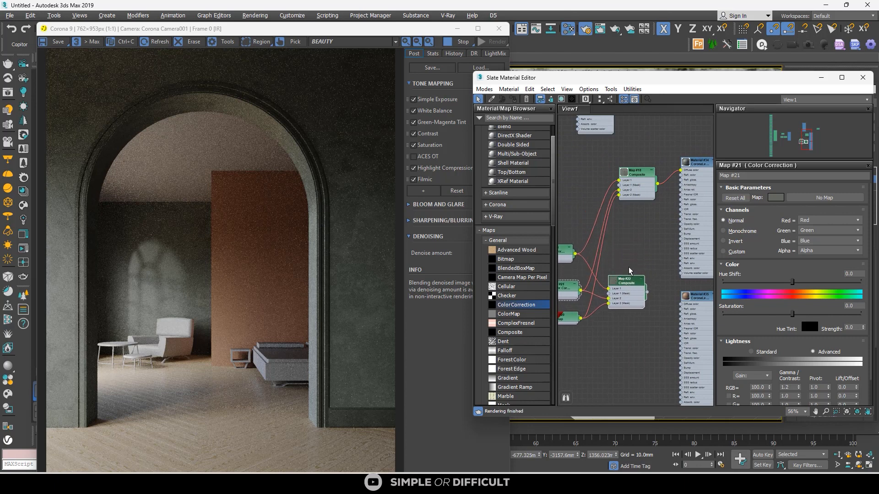
scroll(614, 263, down, 2)
middle_drag(615, 262, 627, 241)
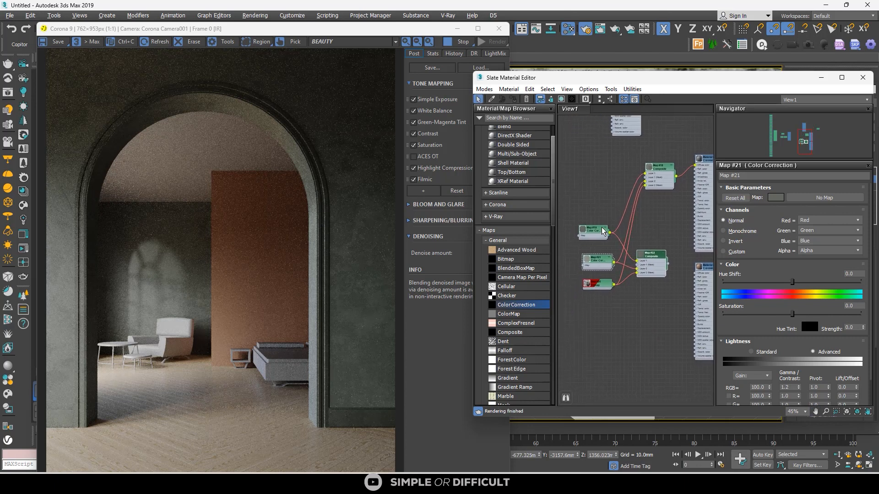
key(Delete)
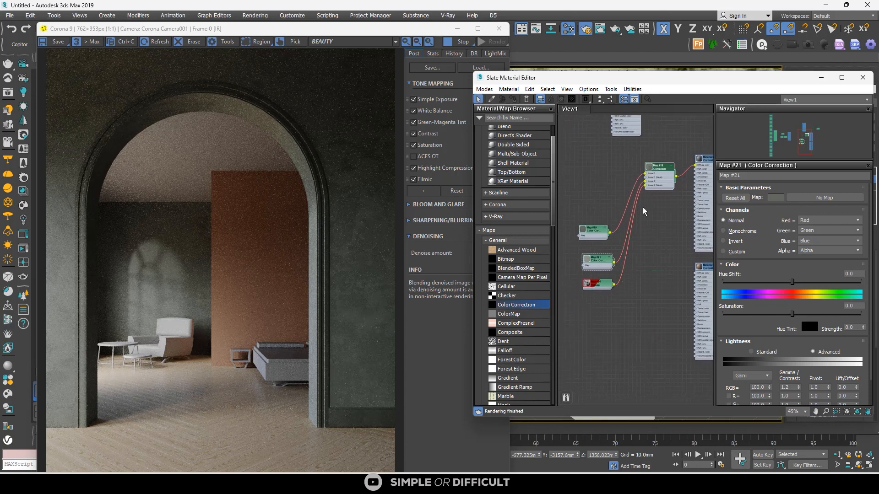
Duplicate the Composite map with its two Color Correction maps and bitmap, and arrange each node set beside its material.
click(590, 310)
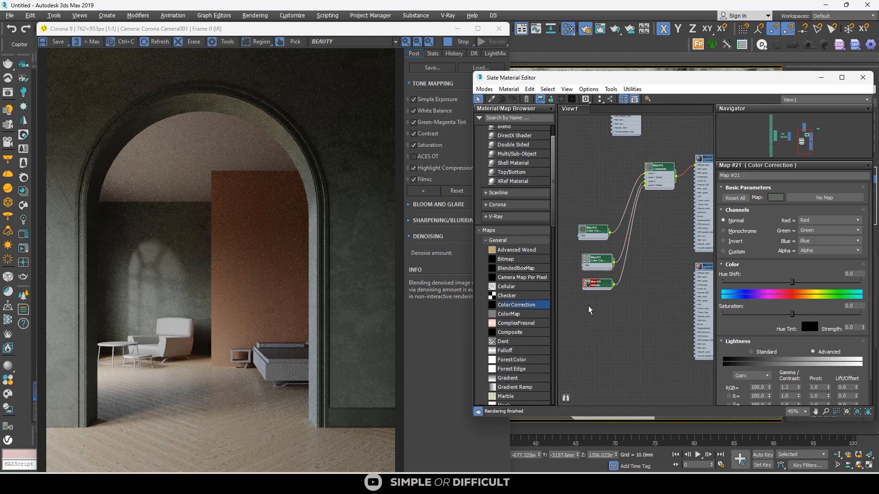
shift+drag(652, 169, 656, 307)
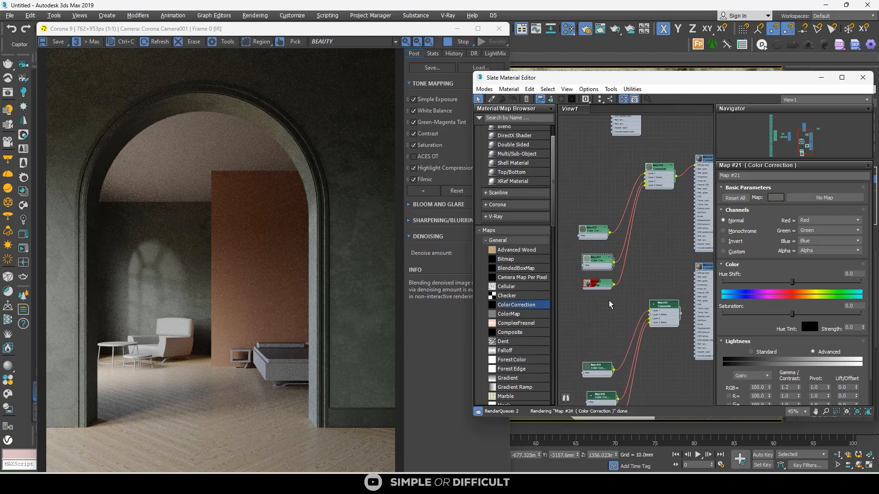
drag(607, 295, 591, 157)
scroll(606, 183, down, 2)
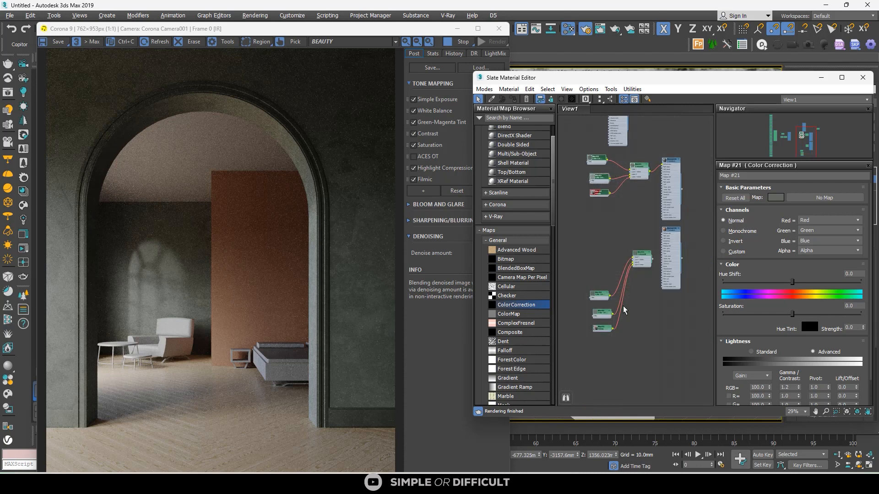
scroll(620, 318, up, 1)
drag(605, 365, 593, 228)
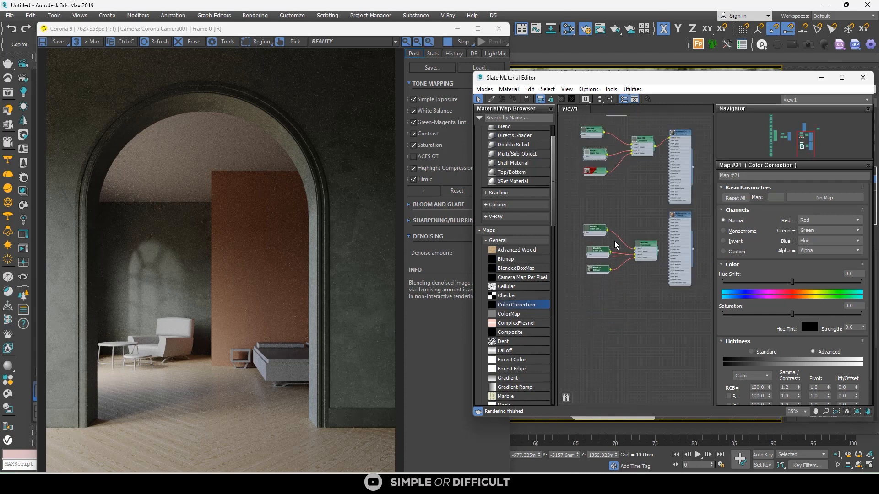
Copy the orange-brown diffuse colour of Material #35.
scroll(614, 239, up, 2)
middle_drag(635, 211, 623, 221)
middle_drag(687, 215, 606, 210)
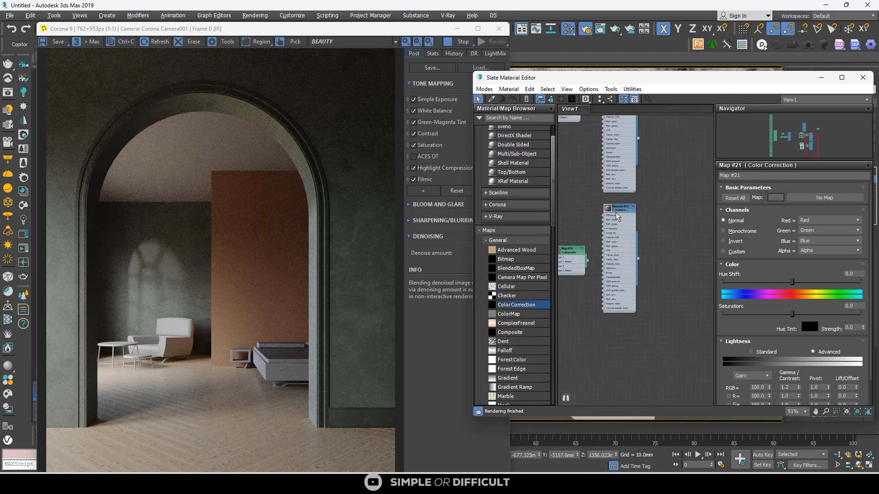
double_click(616, 209)
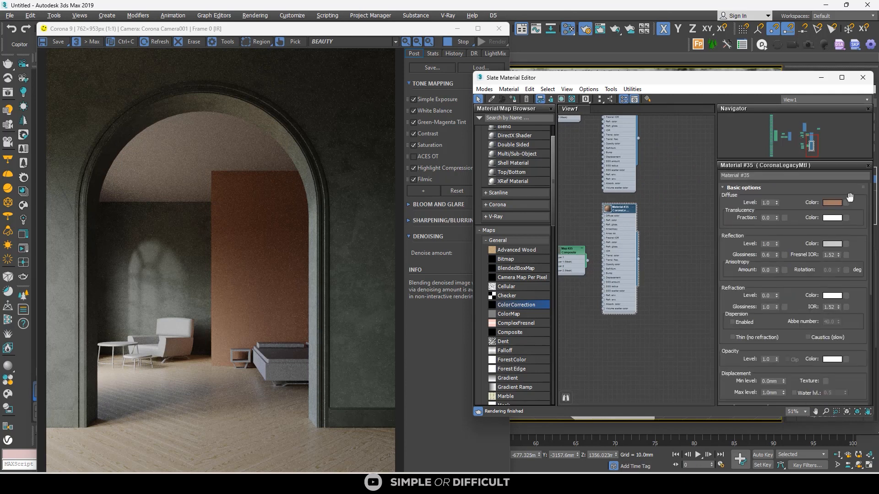
right_click(830, 202)
click(843, 209)
Paste the copied orange-brown colour into both duplicated Color Correction maps, Map #24 and Map #26.
scroll(683, 227, down, 5)
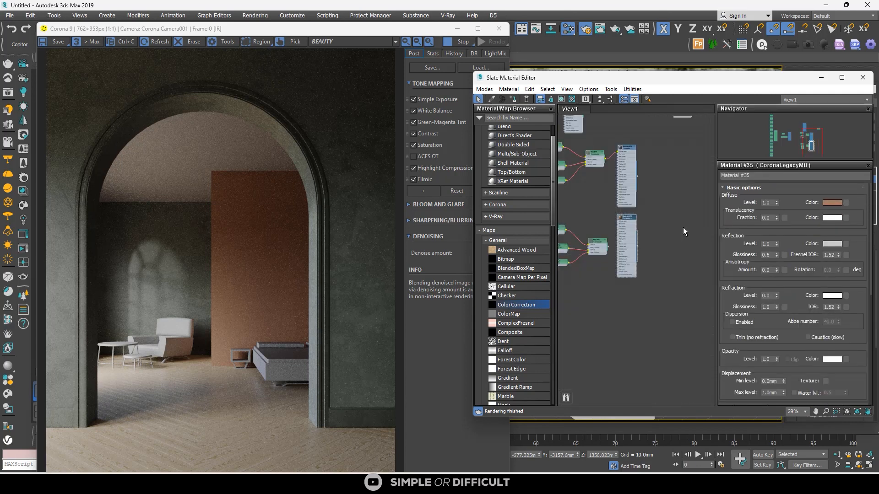
scroll(620, 230, up, 6)
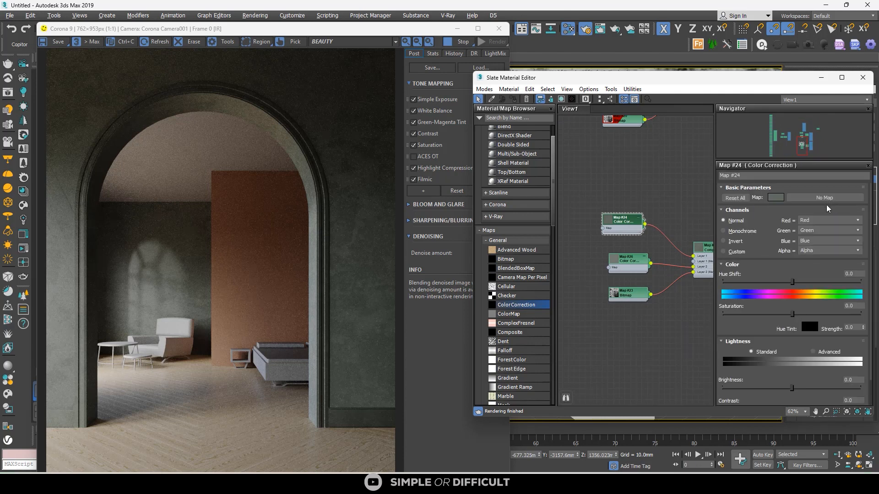
right_click(776, 198)
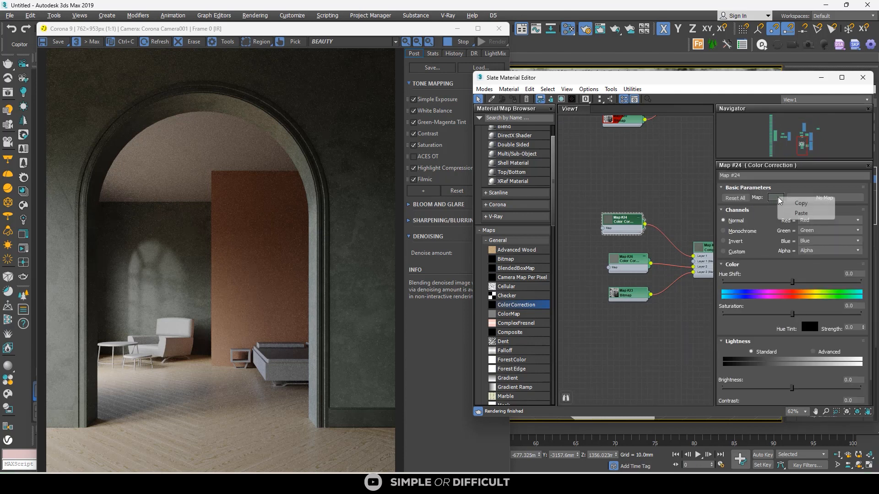
click(800, 213)
scroll(626, 258, up, 1)
double_click(626, 262)
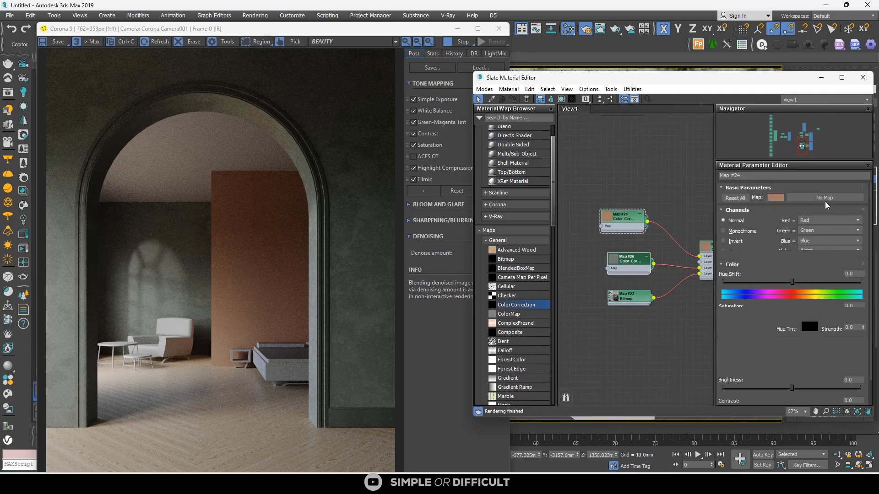
right_click(778, 199)
click(801, 212)
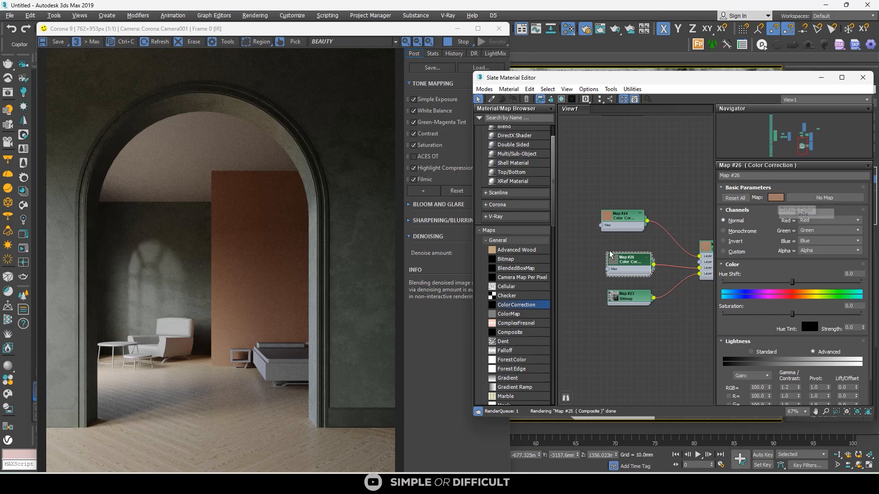
Connect the duplicated orange-brown Composite map, Map #25, to the Diffuse color input of Material #35.
scroll(625, 258, down, 4)
scroll(648, 258, up, 2)
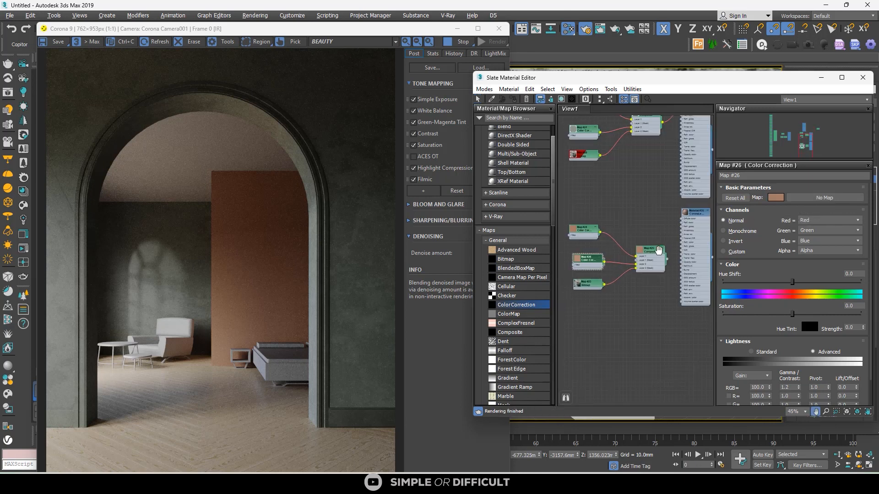
middle_drag(661, 251, 627, 236)
scroll(628, 236, up, 2)
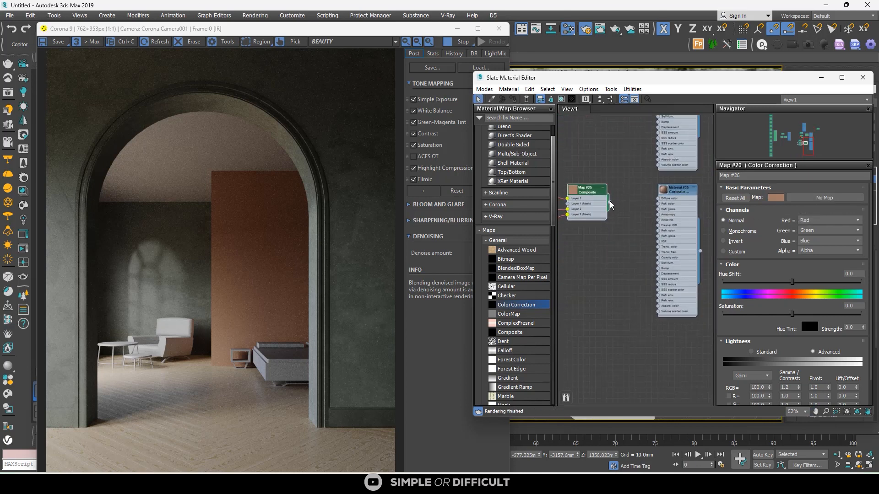
drag(650, 199, 658, 198)
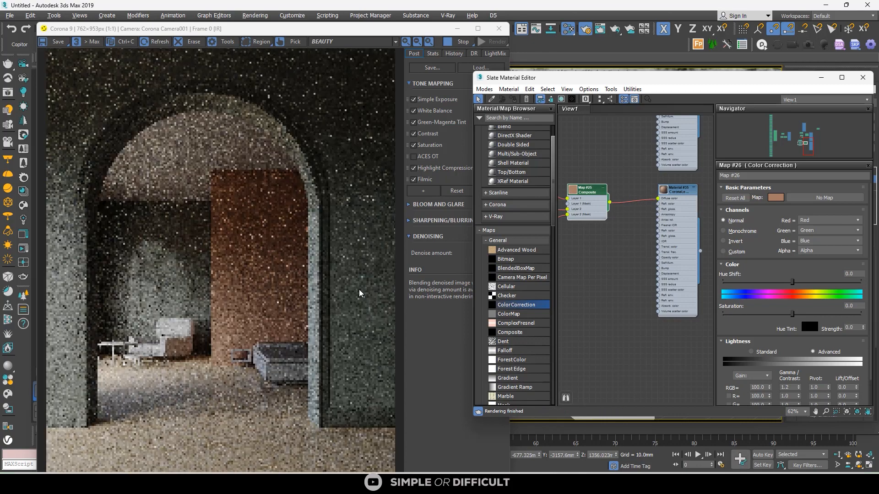
scroll(220, 263, up, 3)
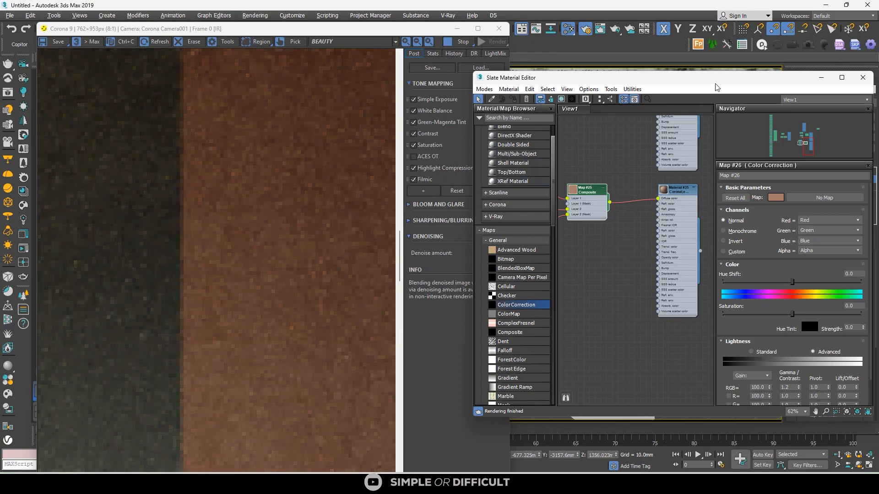
Display the bitmap feeding the orange-brown Composite map as shaded texture in the viewport.
scroll(640, 247, down, 4)
middle_drag(599, 241, 659, 255)
scroll(609, 249, up, 3)
click(618, 251)
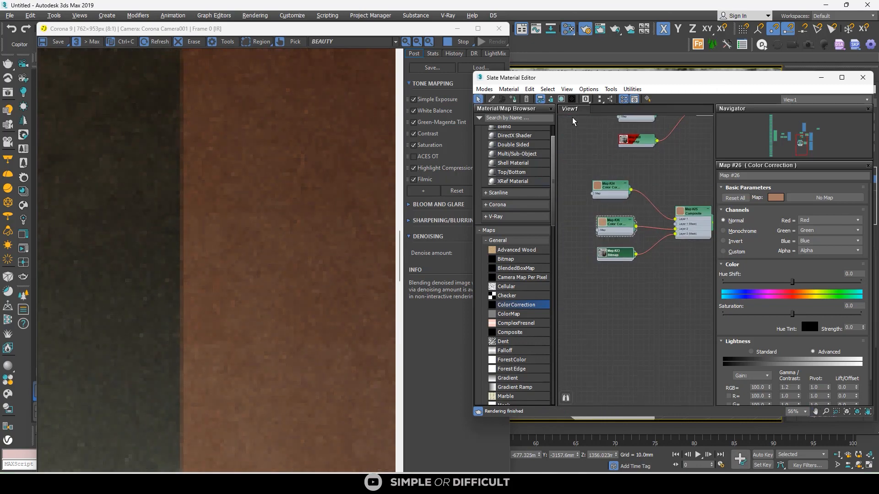
Paste the UVW Map modifier with 15 mm box mapping onto the orange-brown partition's front wall and its narrow end wall.
drag(710, 83, 374, 101)
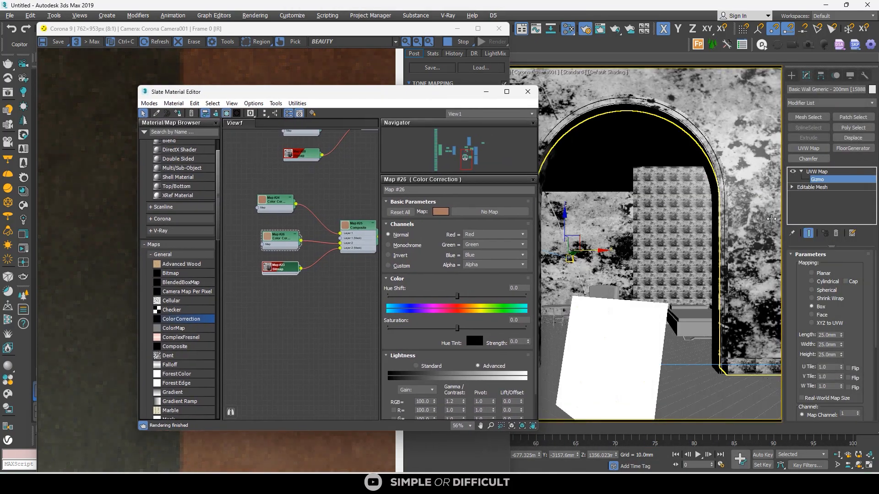
click(675, 228)
click(791, 76)
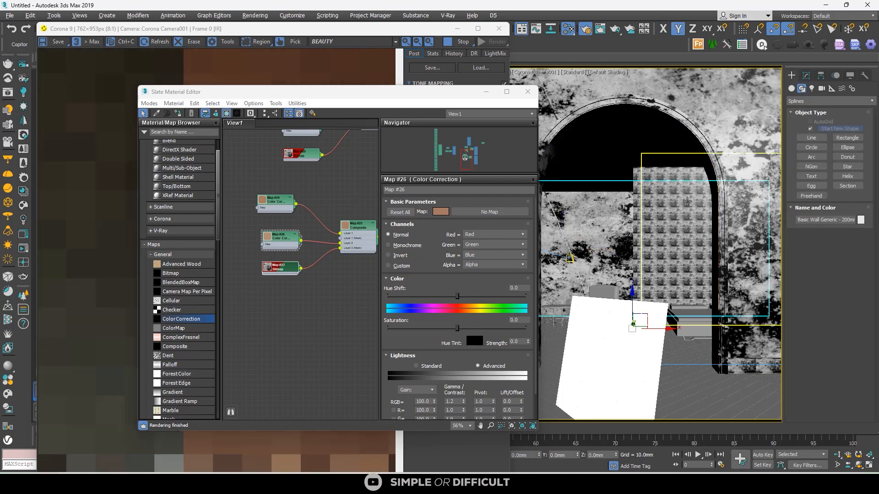
click(805, 76)
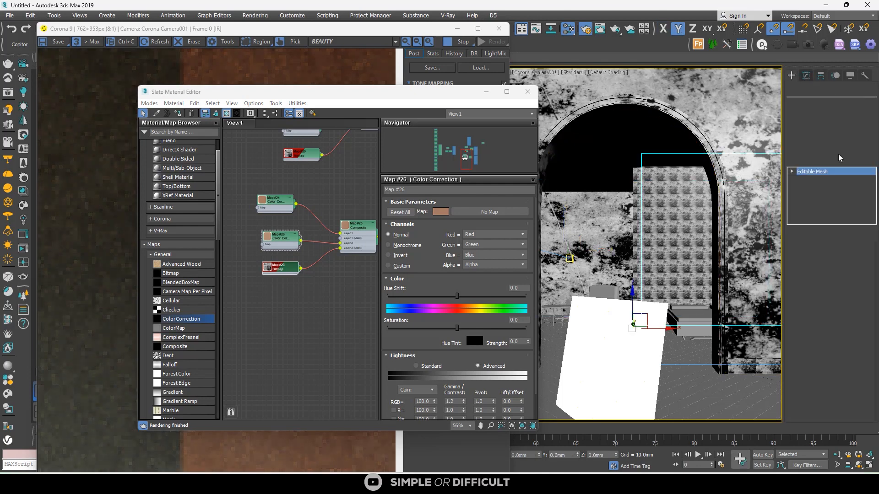
right_click(831, 192)
click(836, 199)
click(637, 228)
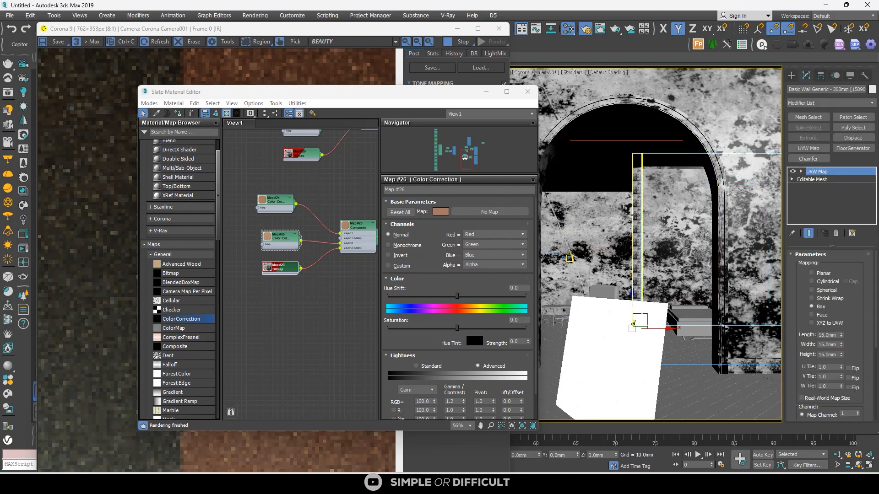
right_click(826, 196)
click(824, 202)
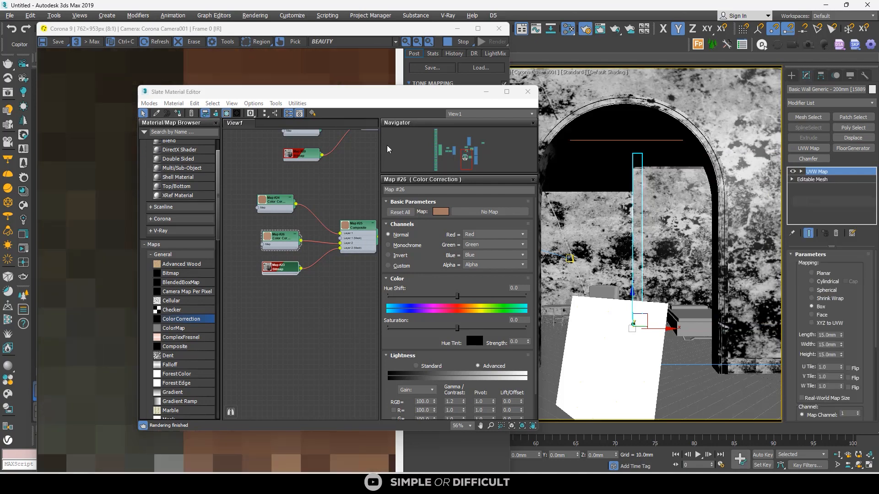
Examine the weathered texture on the orange-brown wall up close in the Corona render.
drag(407, 100, 705, 135)
scroll(255, 255, down, 3)
scroll(264, 303, up, 2)
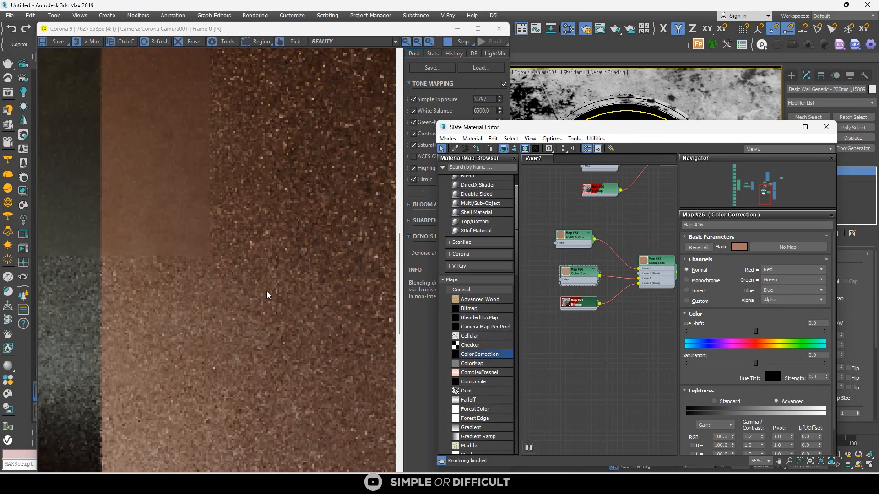
scroll(223, 206, down, 2)
scroll(260, 187, up, 2)
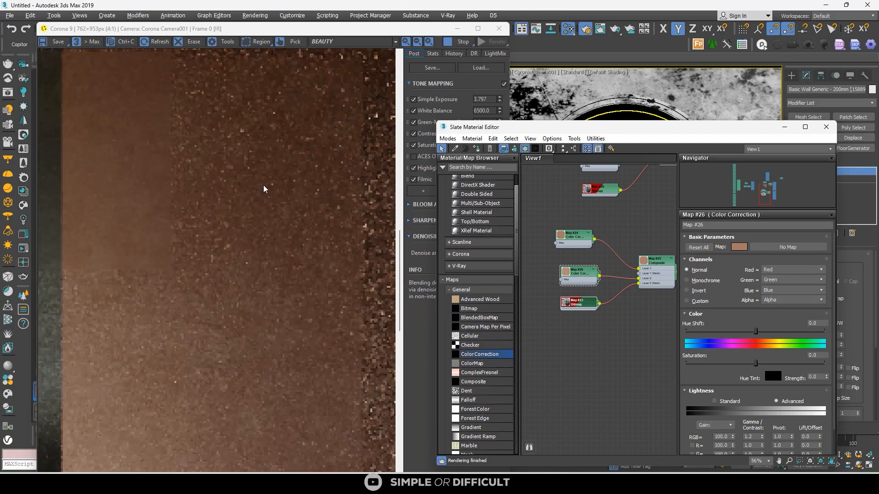
scroll(264, 192, down, 3)
scroll(256, 213, up, 3)
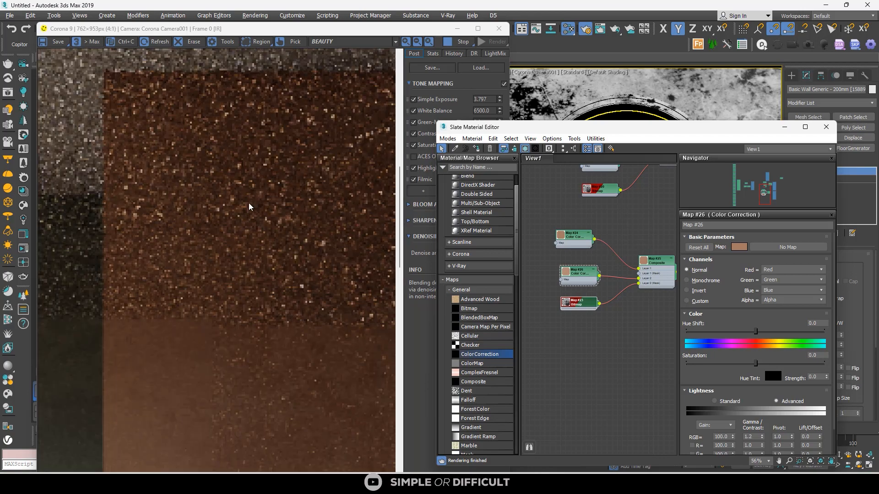
scroll(247, 204, down, 3)
scroll(241, 200, up, 1)
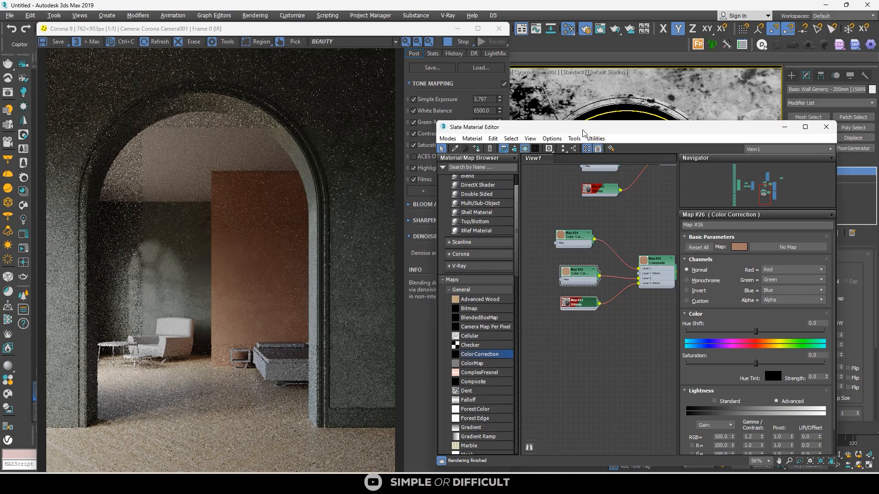
Set the UVW Map length, width and height of the orange-brown partition's front wall to 25 mm each.
drag(583, 130, 473, 93)
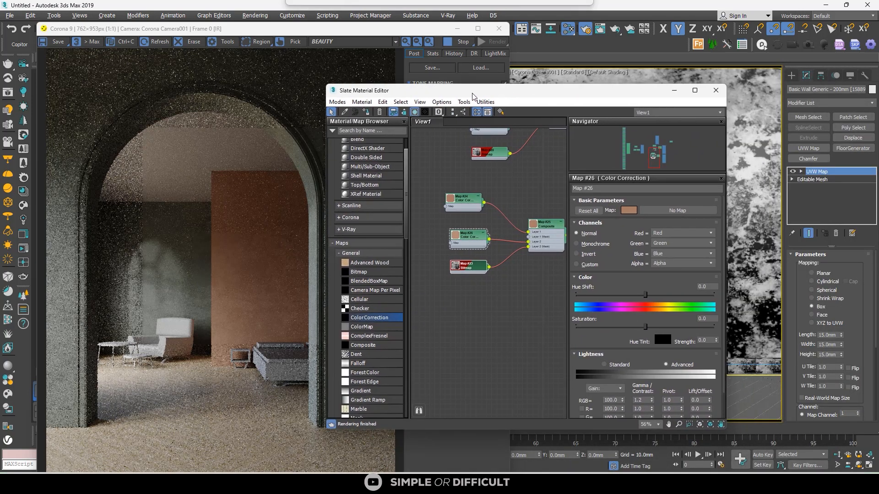
drag(631, 100, 408, 125)
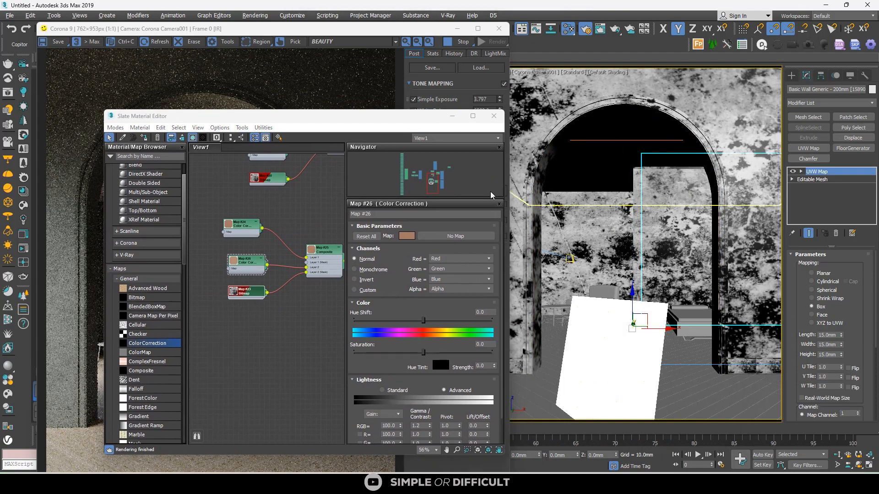
double_click(827, 335)
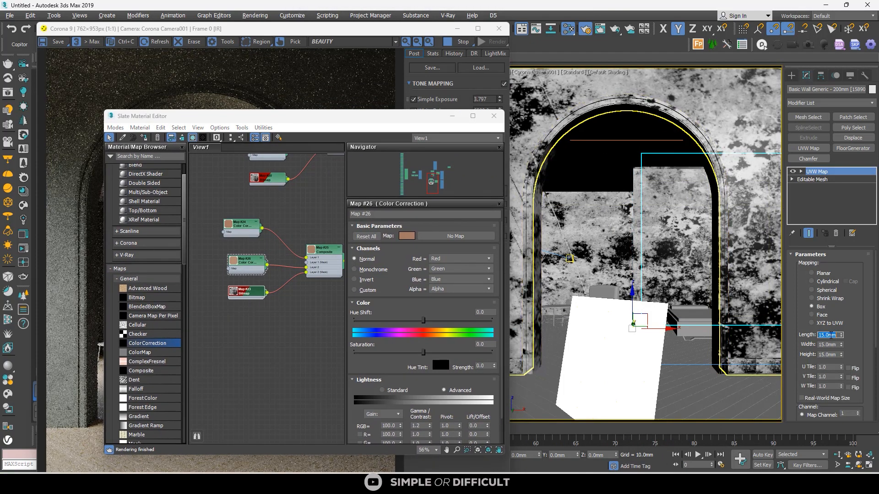
key(Return)
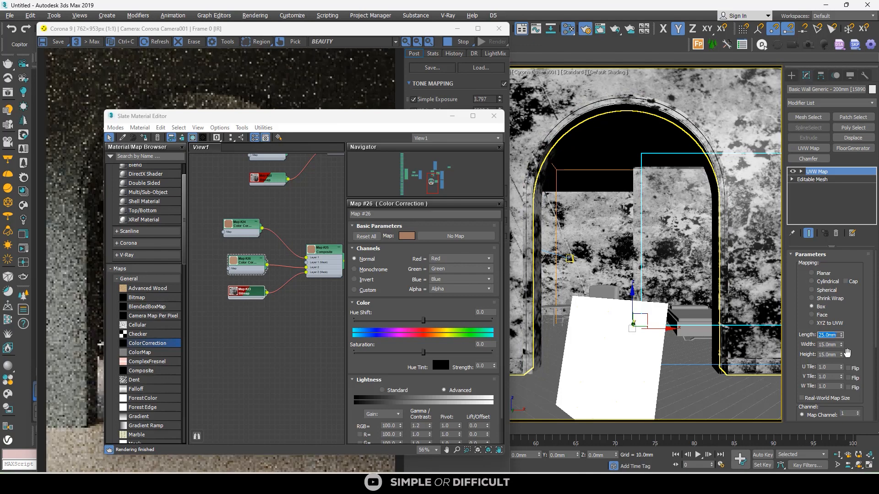
drag(381, 117, 640, 77)
double_click(832, 345)
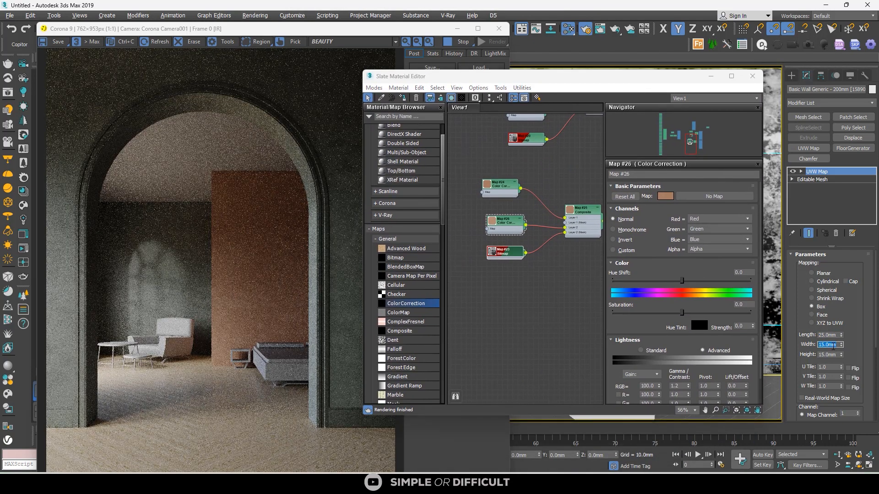
text(25)
key(Return)
double_click(830, 355)
text(25)
key(Return)
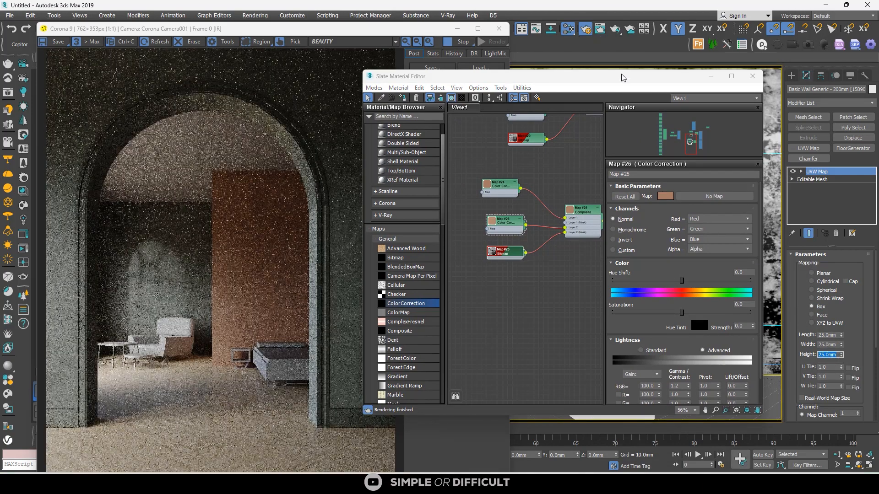
Set the UVW Map length, width and height of the partition's narrow end wall to 25 mm each.
drag(624, 86, 495, 86)
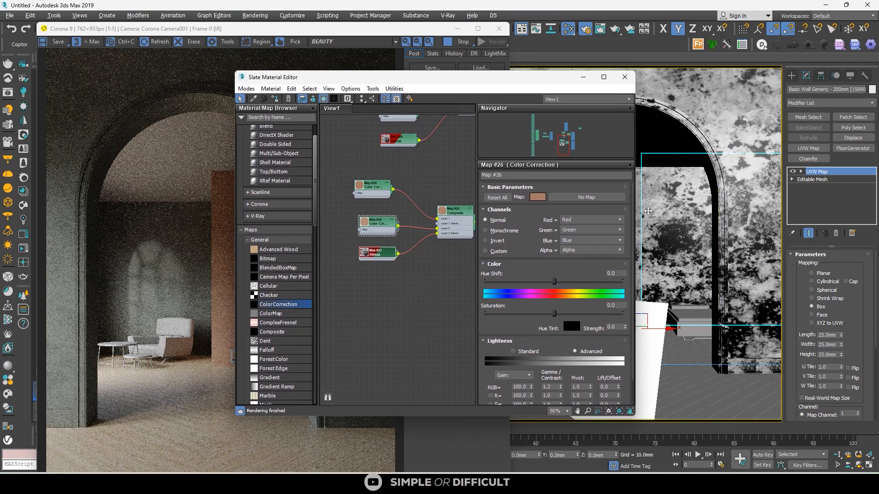
click(640, 201)
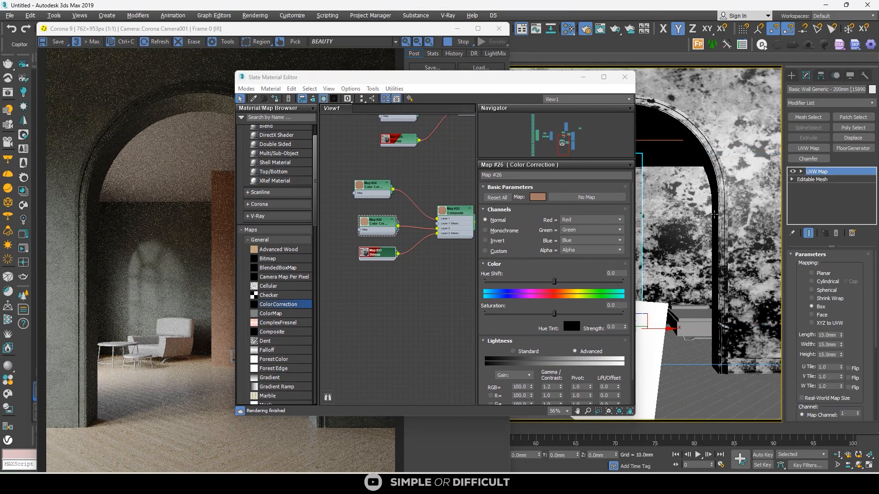
click(828, 335)
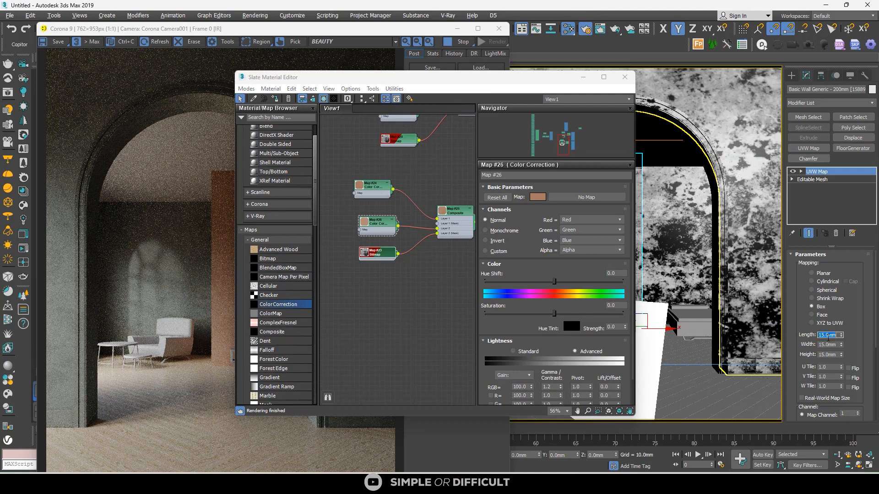
key(Return)
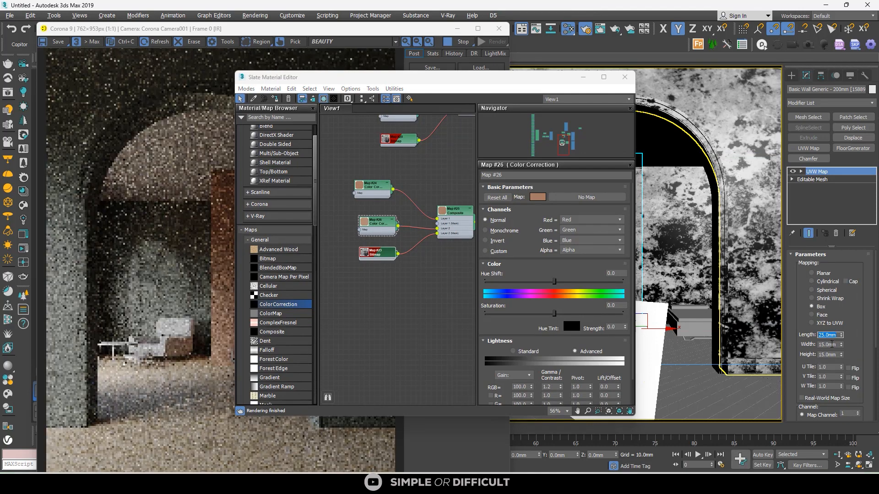
double_click(832, 345)
text(25)
key(Return)
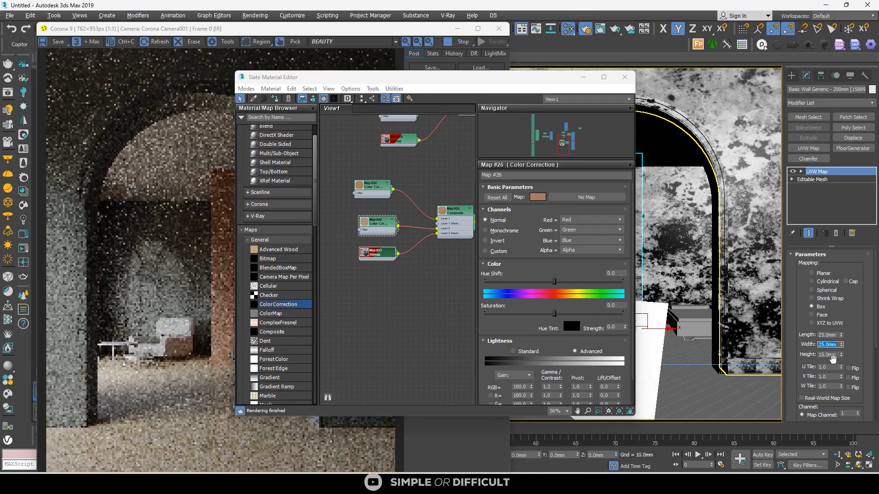
double_click(832, 355)
key(Return)
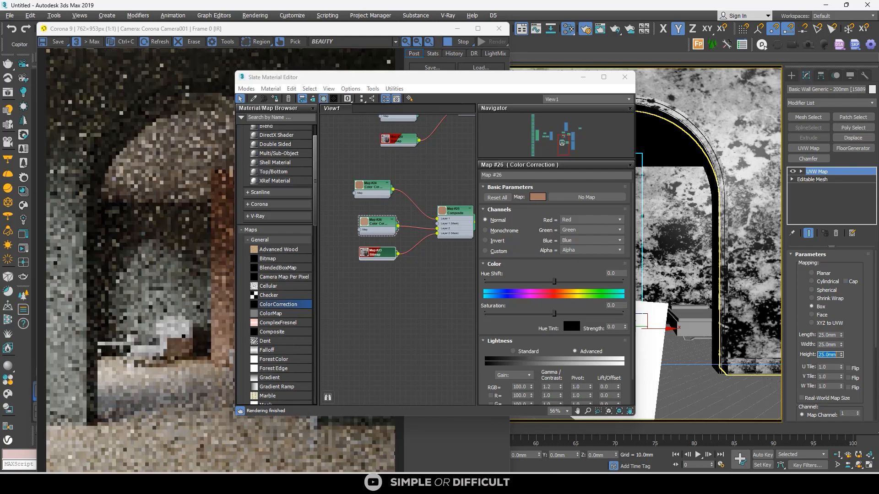
drag(487, 83, 664, 63)
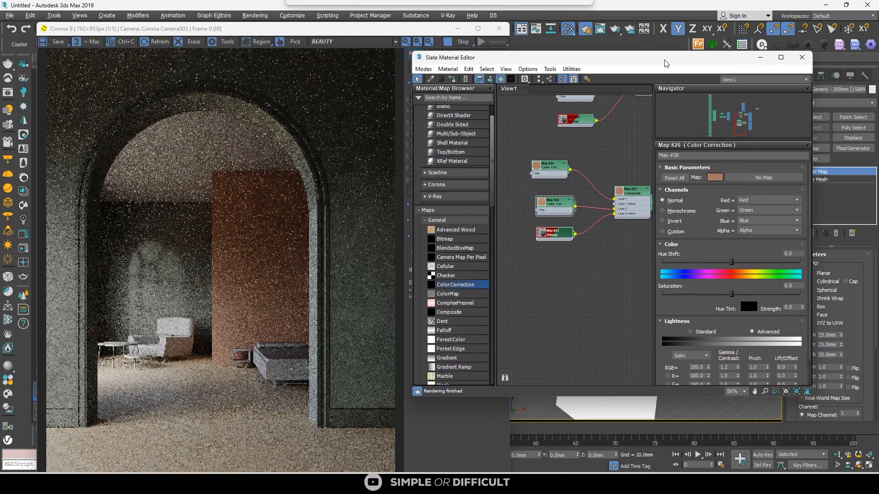
scroll(235, 295, up, 2)
scroll(238, 205, down, 2)
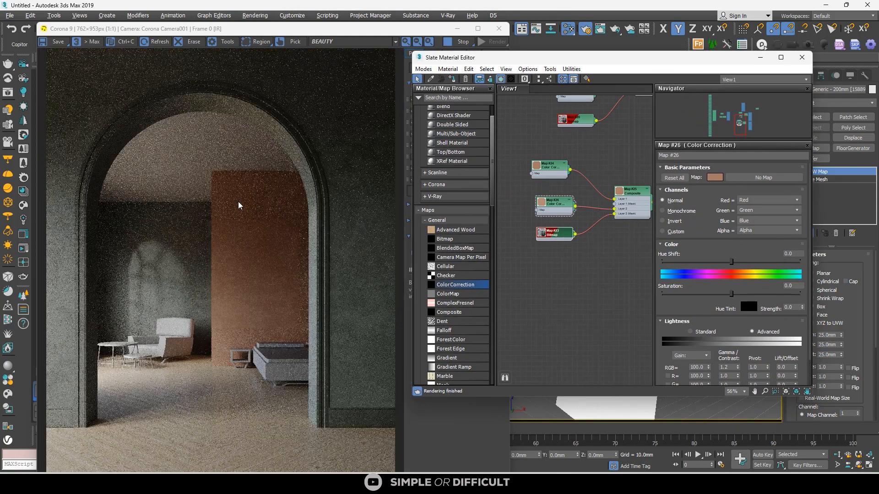
scroll(171, 322, up, 2)
scroll(213, 269, down, 2)
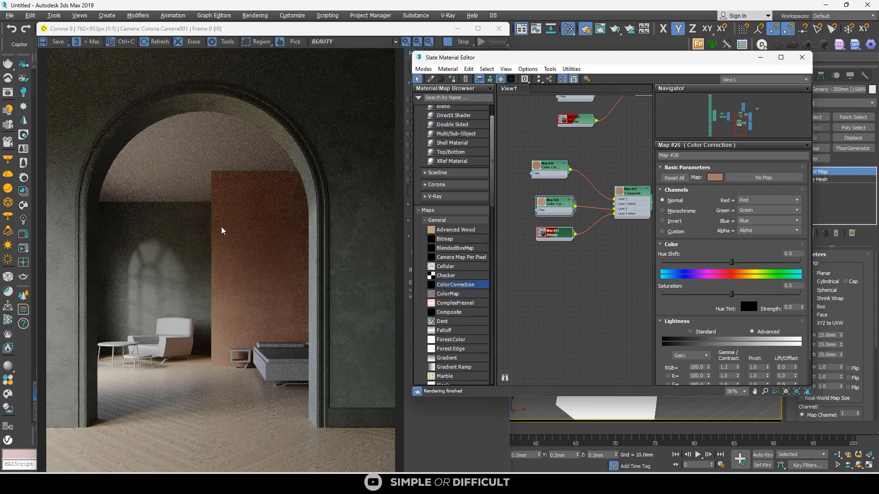
Stop the interactive render and minimize both the Corona render window and the Slate Material Editor.
drag(676, 64, 509, 97)
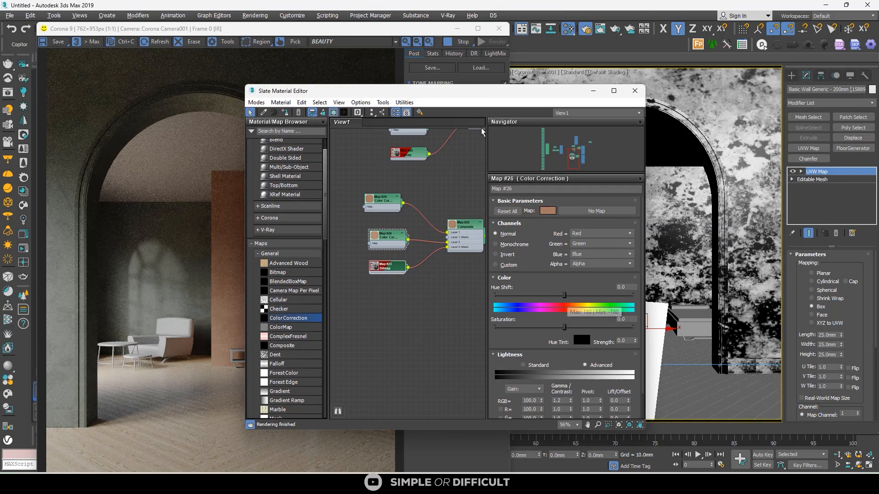
click(485, 51)
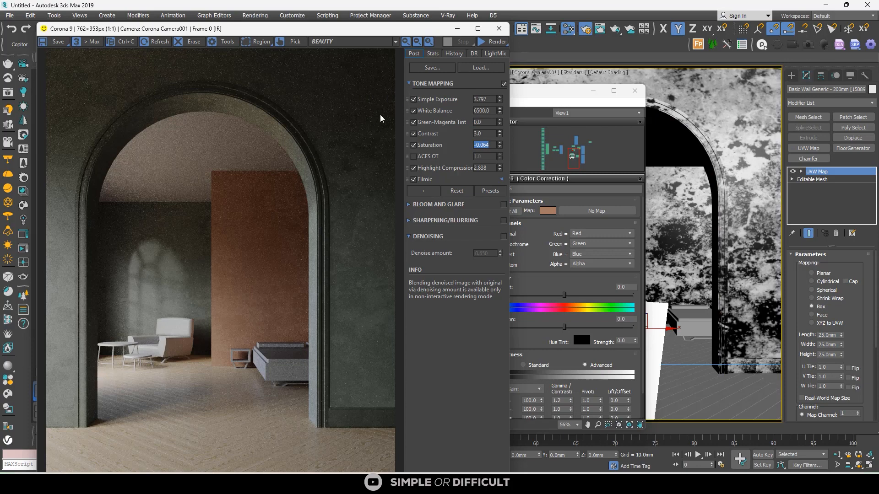
click(458, 30)
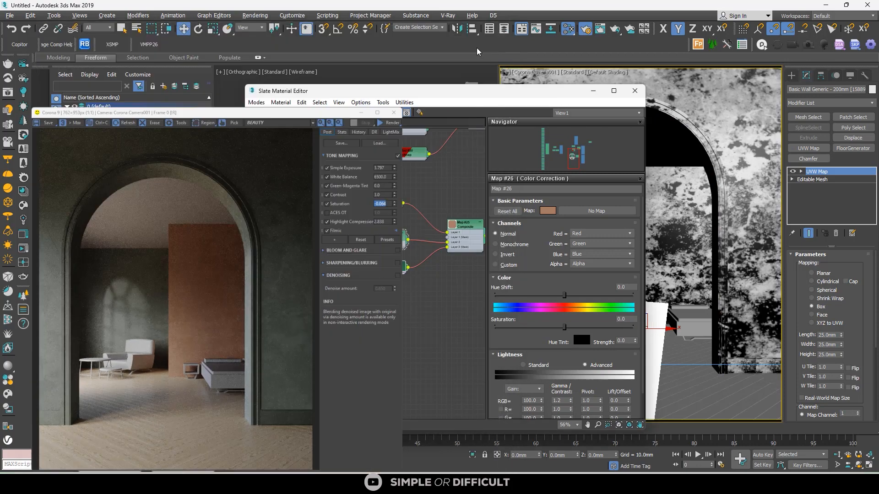
click(593, 93)
Select both aluminium stools, the Viper chair and the modern bed in the top view and delete them.
scroll(431, 186, down, 3)
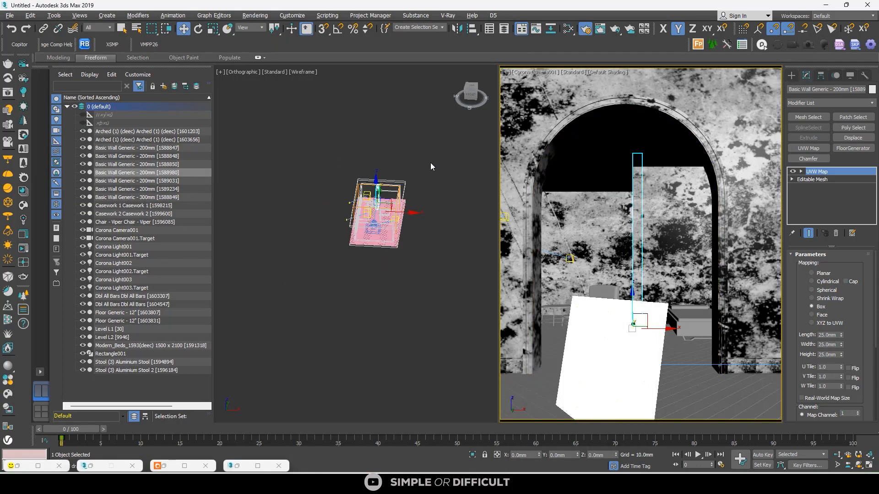
click(430, 164)
click(472, 88)
scroll(388, 206, up, 6)
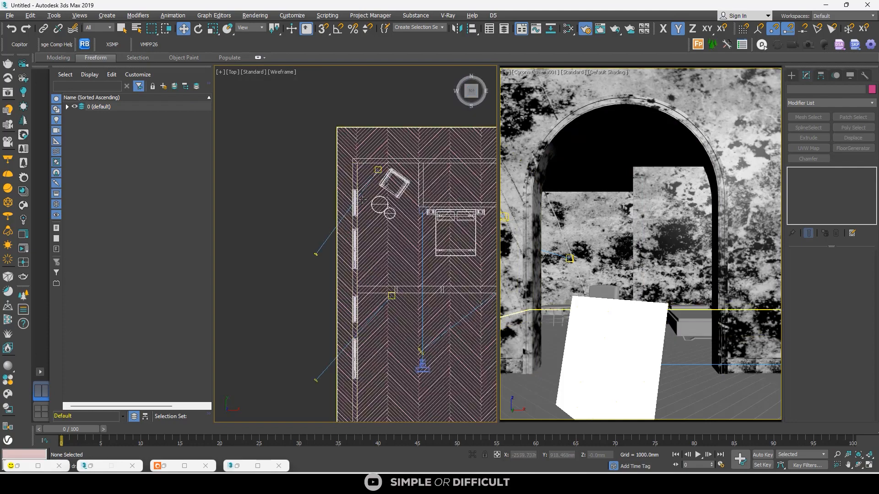
click(388, 204)
click(388, 204)
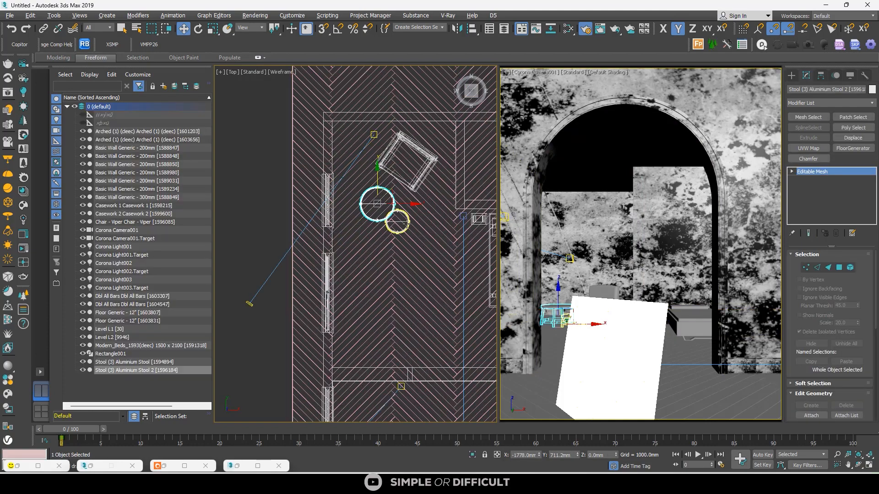
ctrl+click(397, 221)
ctrl+click(419, 173)
scroll(419, 173, down, 5)
scroll(389, 183, up, 5)
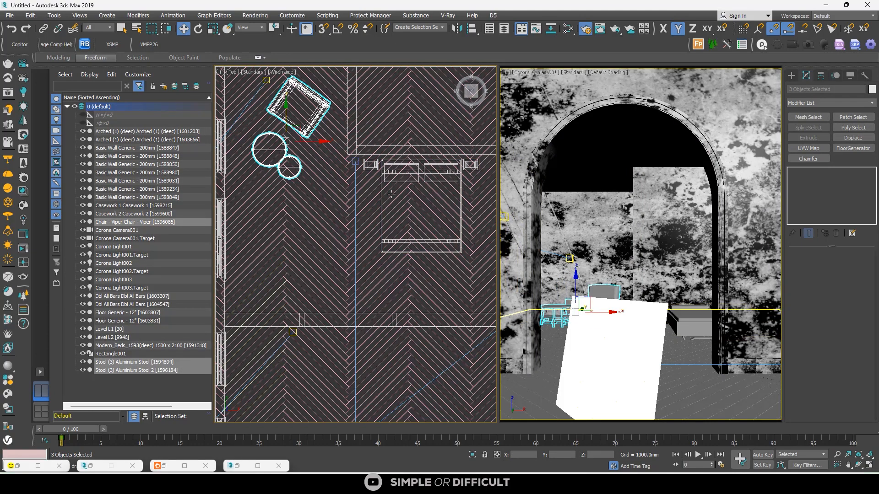
ctrl+click(389, 183)
key(Delete)
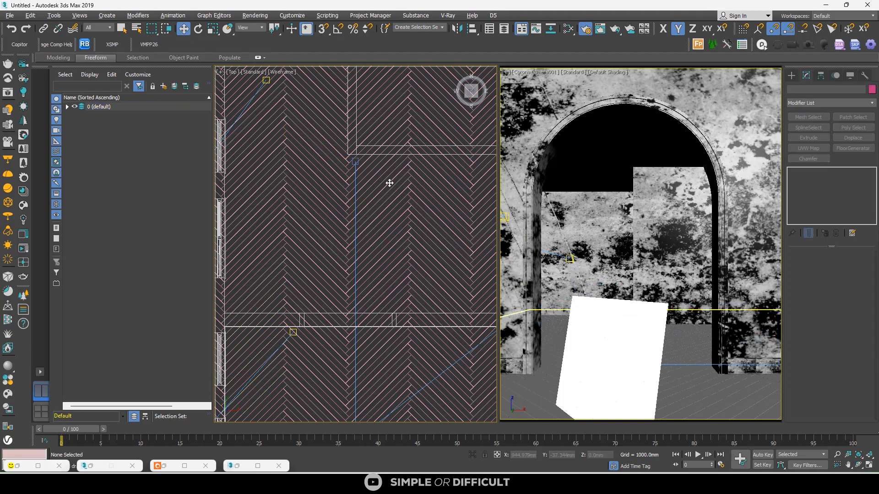
Switch to File Explorer, open the folder Pro 3DSky - Akiko Arm Chair and float its window over the 3ds Max scene.
scroll(434, 196, down, 8)
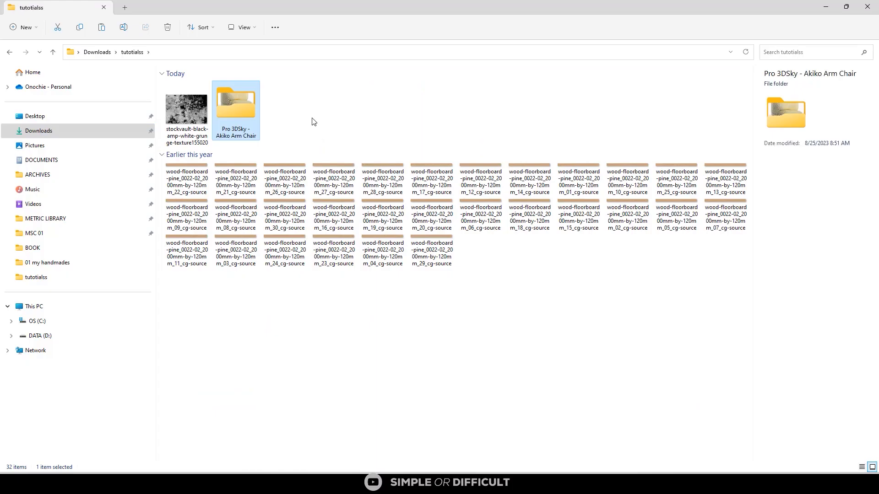
double_click(241, 106)
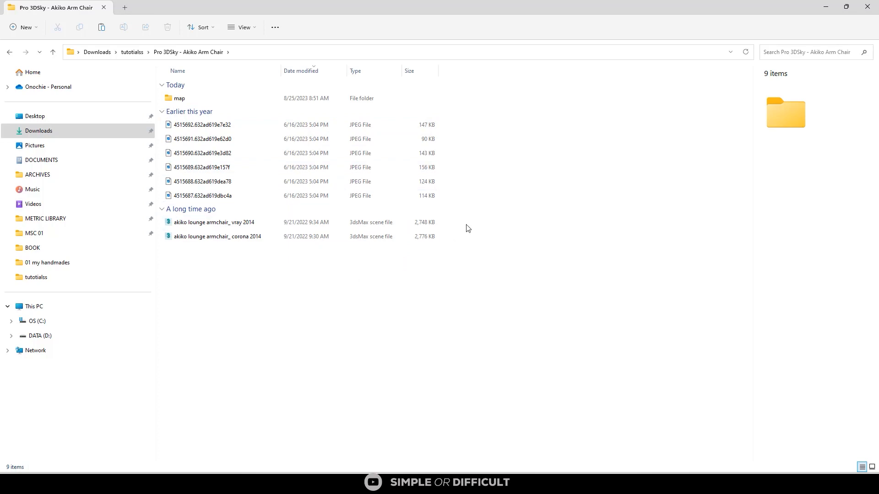
drag(722, 7, 669, 47)
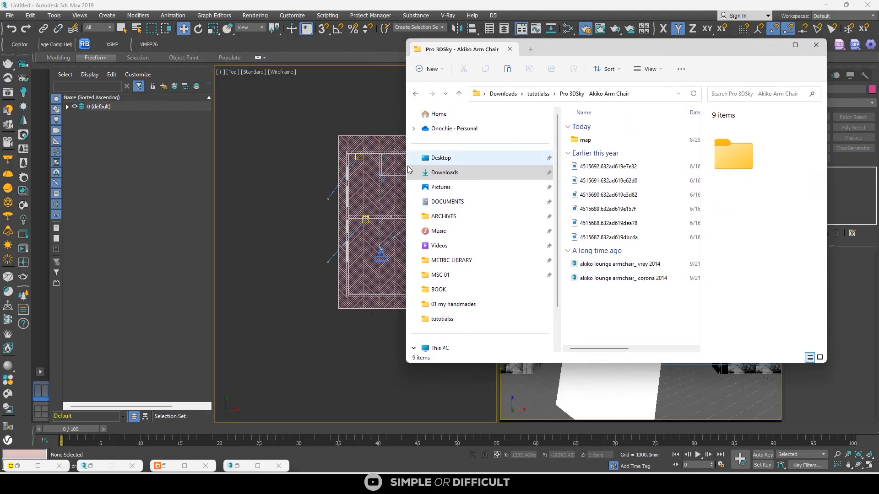
click(775, 46)
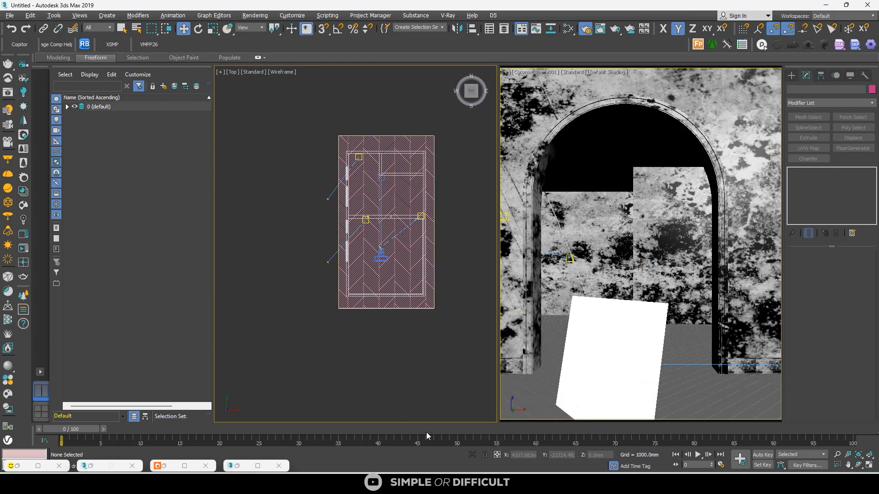
click(398, 484)
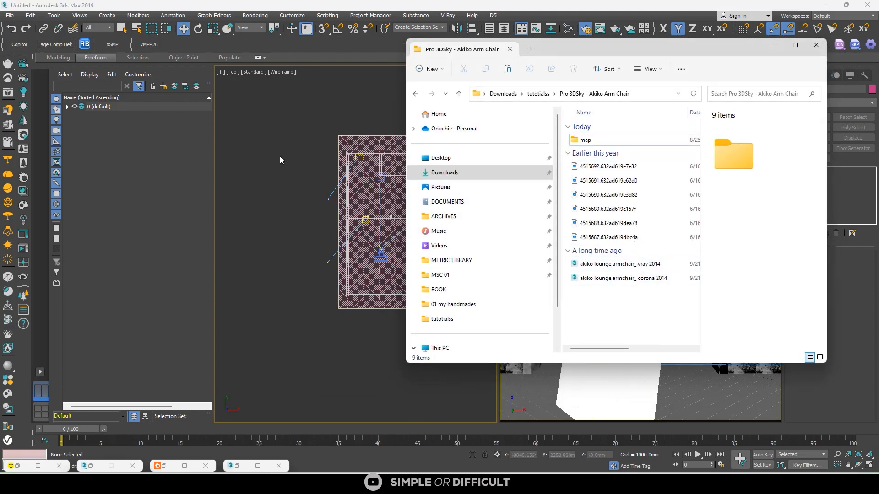
Merge the file akiko lounge armchair_ corona 2014 from the folder into the scene, placing it on the floor plan.
scroll(308, 169, down, 3)
scroll(349, 184, up, 3)
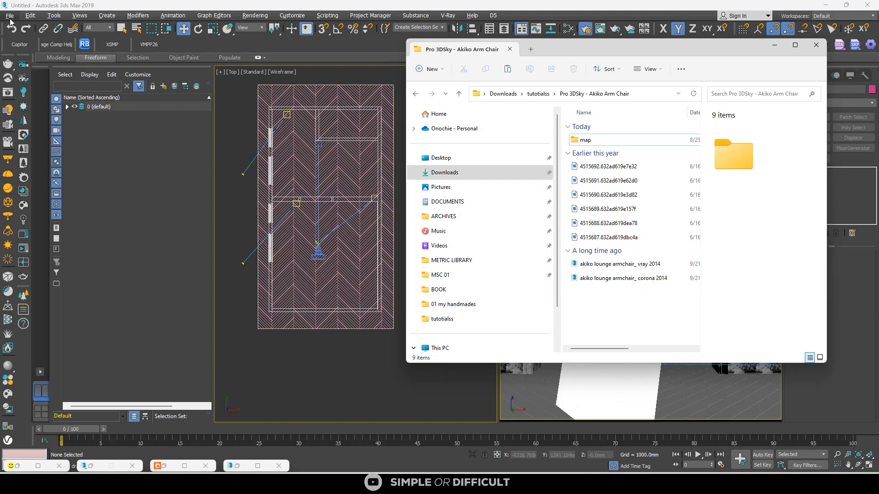
click(299, 149)
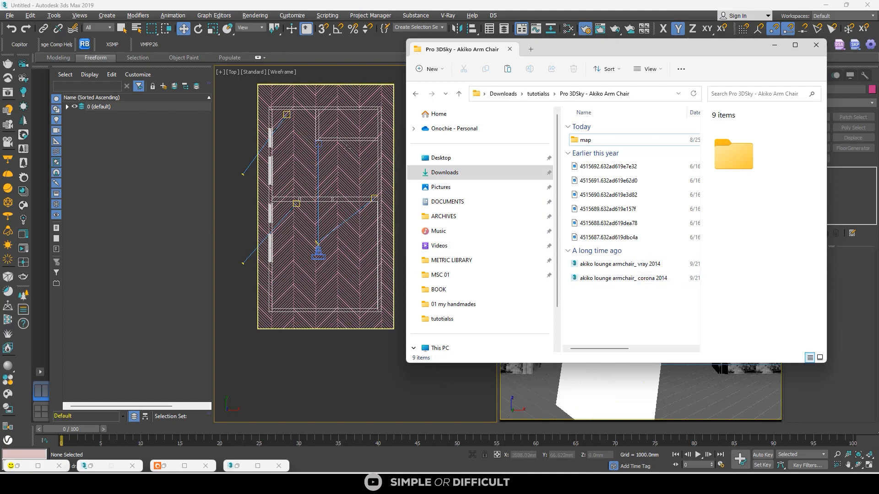
click(615, 280)
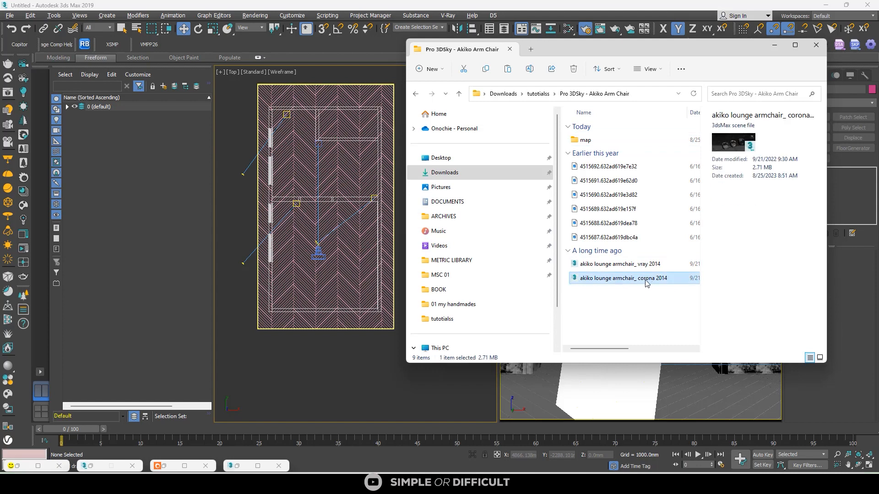
drag(646, 283, 237, 197)
click(266, 213)
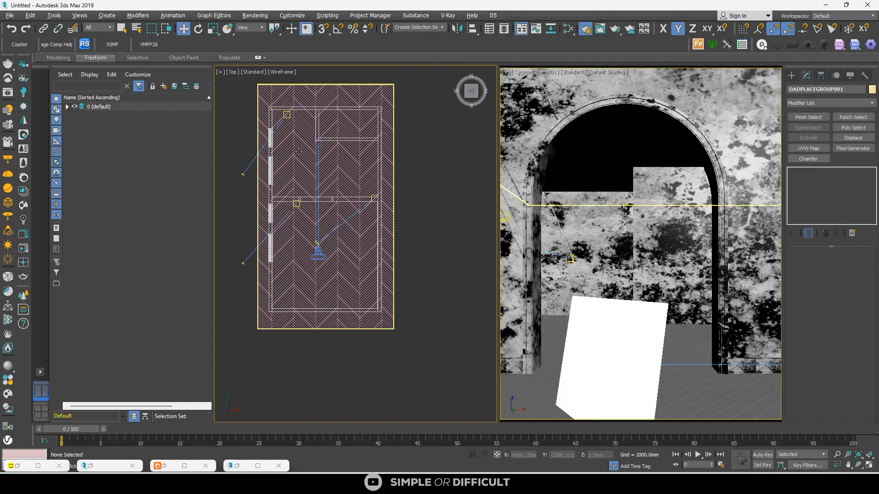
scroll(375, 149, down, 3)
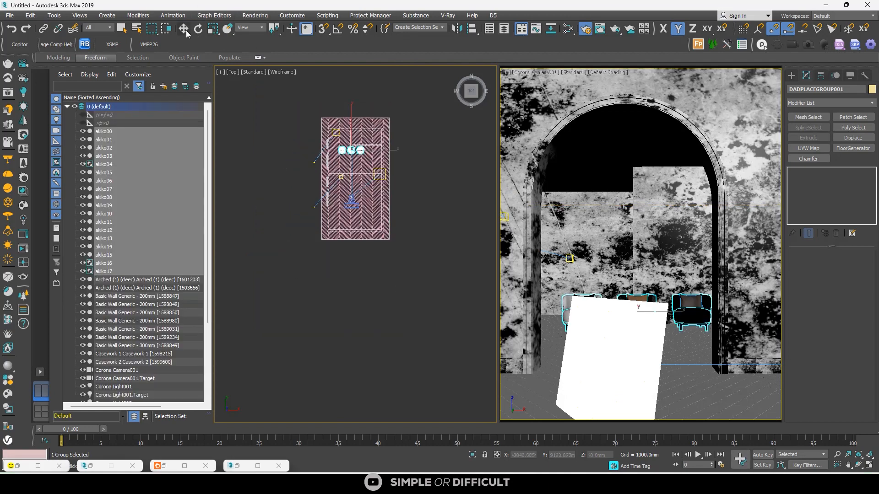
Move the merged group of three armchairs out of the room to the empty area west of the building.
key(w)
drag(364, 141, 277, 146)
click(281, 186)
scroll(277, 156, up, 3)
Select the easternmost armchair on its own and move it north, clear of the other two.
click(267, 151)
scroll(273, 182, down, 3)
middle_drag(280, 163, 279, 186)
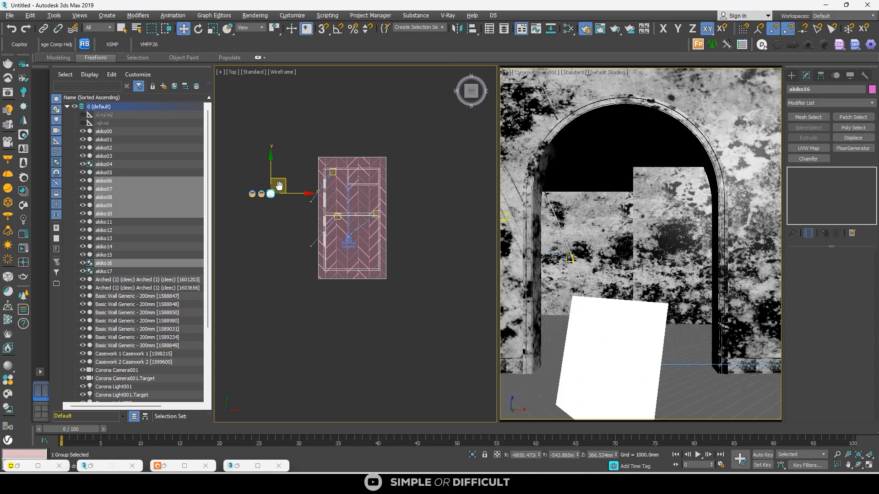
mouse_move(282, 178)
mouse_down()
mouse_move(347, 182)
mouse_move(314, 167)
mouse_move(286, 186)
mouse_up()
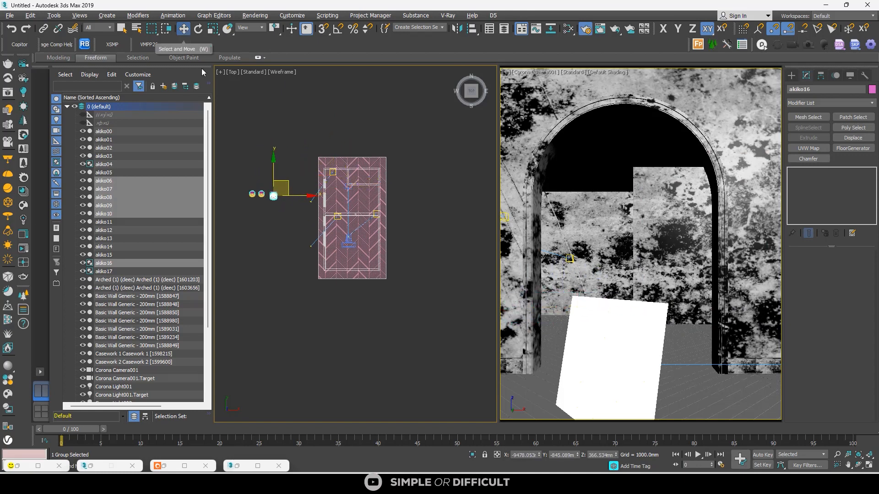
drag(285, 181, 284, 148)
click(287, 142)
click(286, 175)
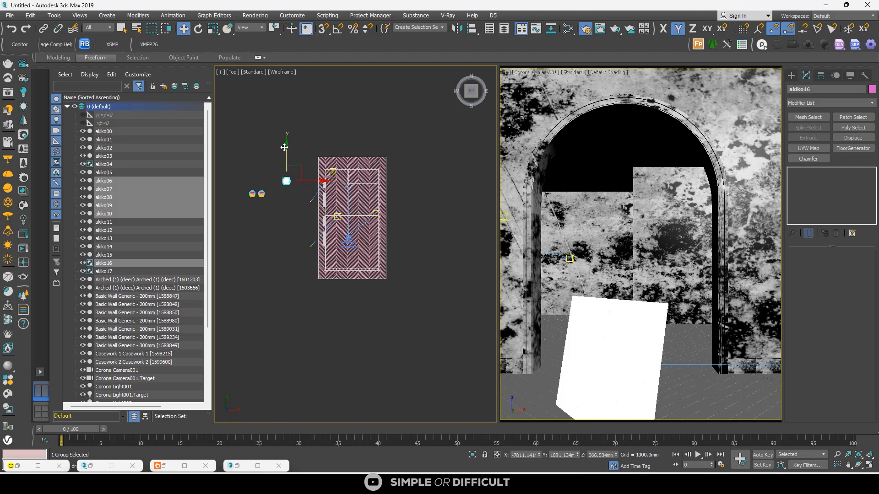
drag(311, 181, 291, 168)
scroll(267, 178, up, 5)
scroll(267, 177, up, 3)
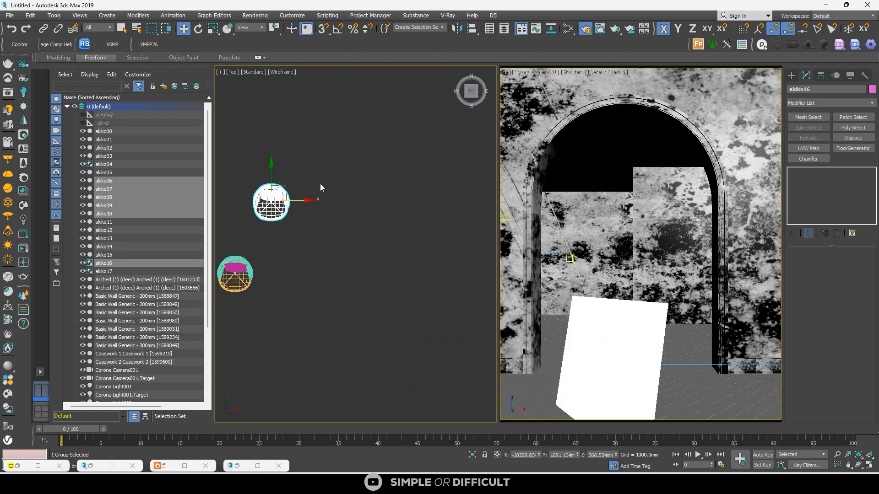
Rotate the separated armchair about 29 degrees counterclockwise around Z and turn on angle snapping.
click(198, 29)
mouse_move(291, 180)
mouse_down()
mouse_move(306, 164)
mouse_move(317, 171)
mouse_move(269, 155)
mouse_move(304, 185)
mouse_up()
click(344, 33)
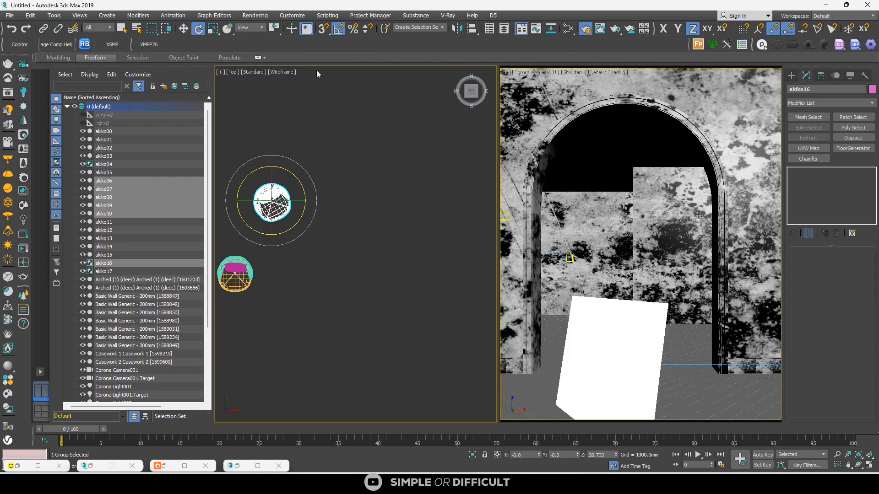
Set the angle snap increment to 90 degrees and rotate the armchair 90 degrees counterclockwise around Z.
right_click(339, 31)
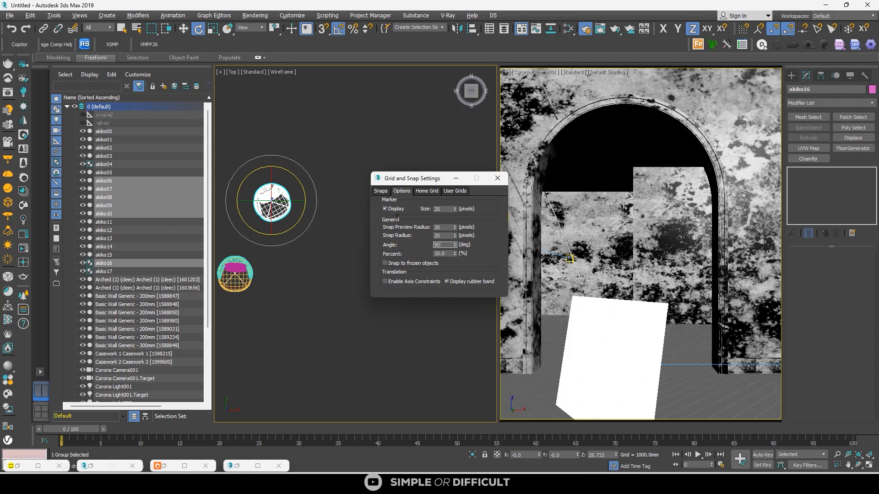
key(Return)
click(497, 178)
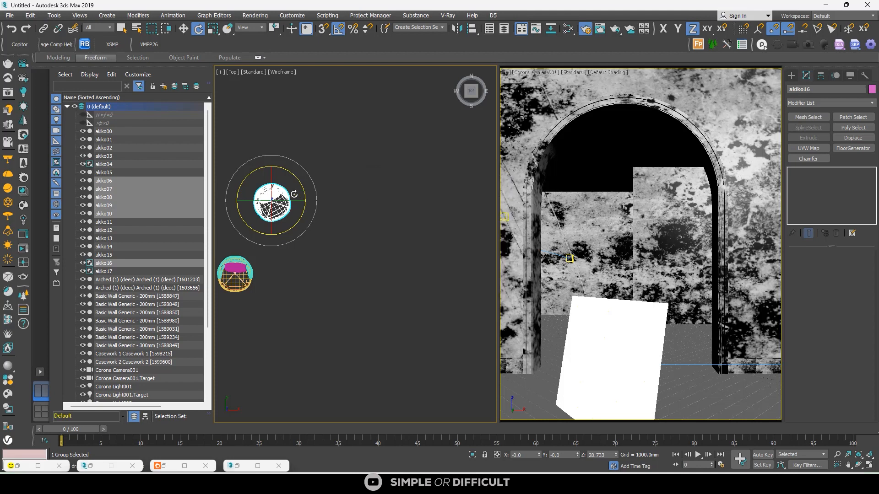
drag(287, 172, 269, 163)
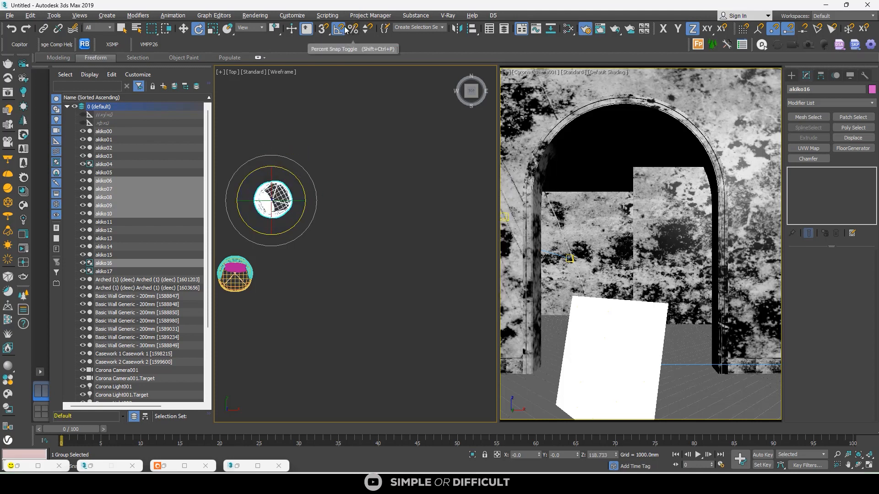
Reduce the angle snap increment and rotate the armchair 55 degrees clockwise around Z so it faces diagonally.
right_click(339, 29)
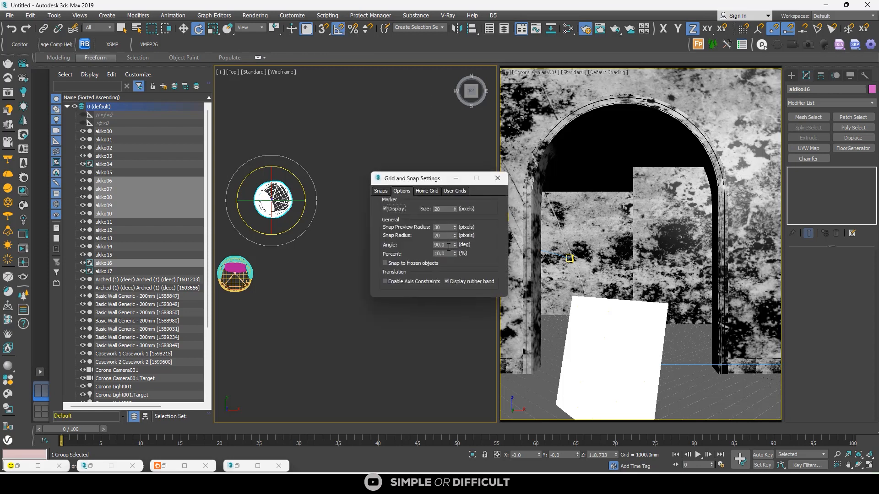
click(497, 178)
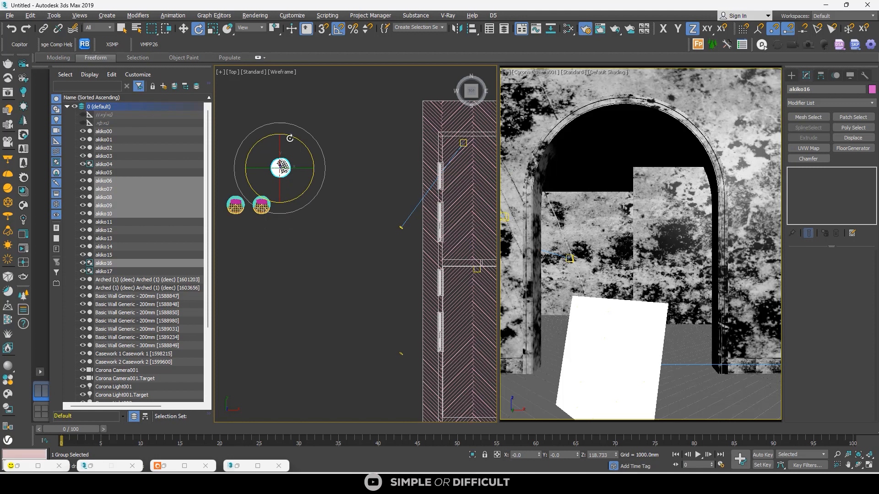
drag(290, 139, 318, 155)
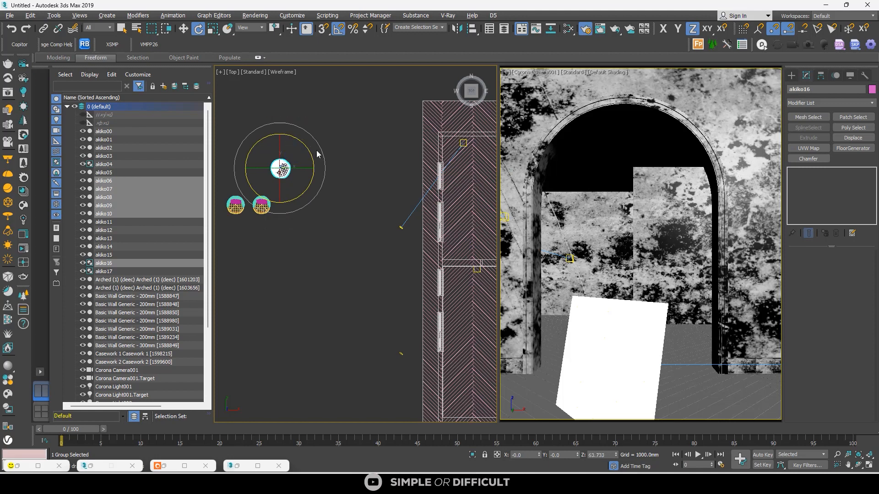
Scale the armchair up uniformly to about 134 percent, undoing the excessive scaling beyond that.
click(213, 29)
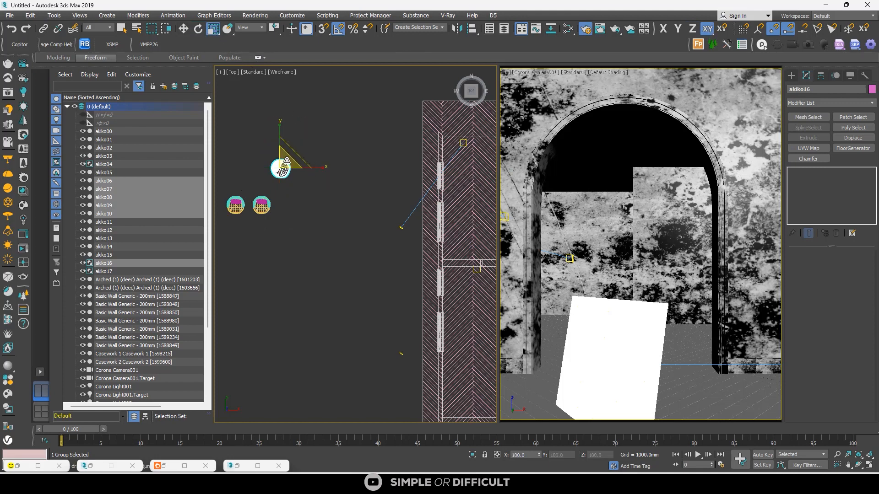
scroll(286, 161, up, 3)
drag(287, 166, 328, 173)
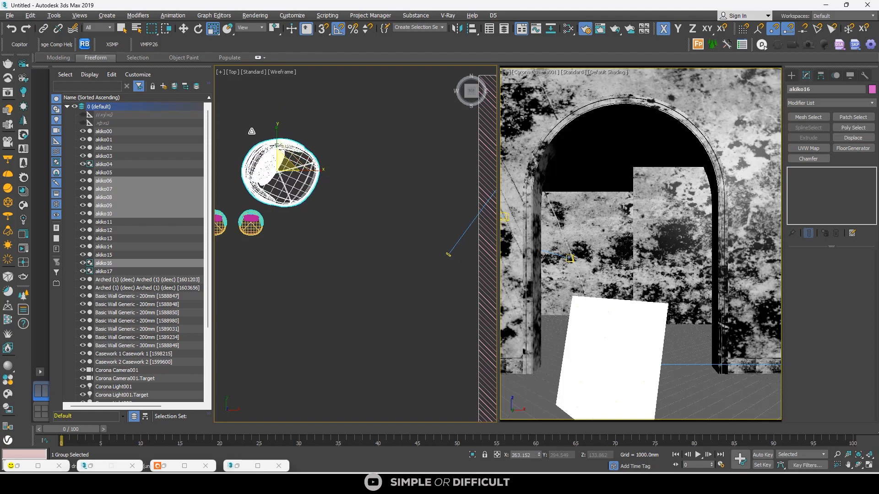
click(11, 30)
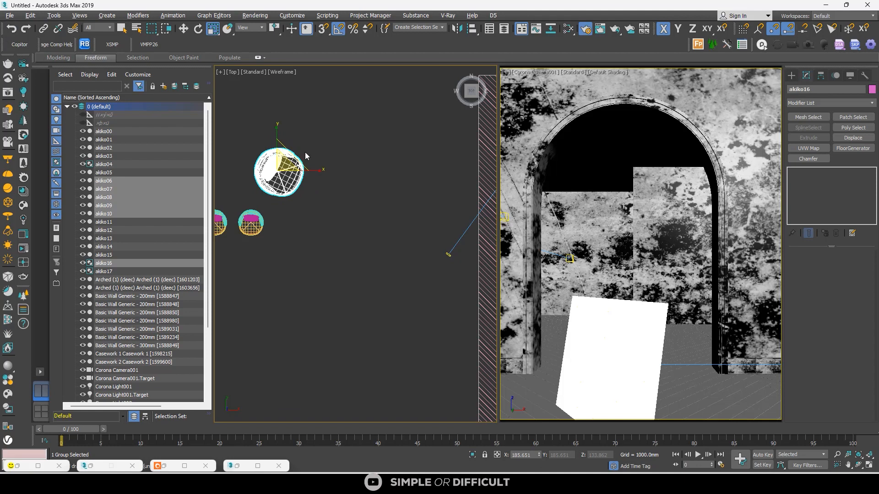
key(shift+z)
click(11, 29)
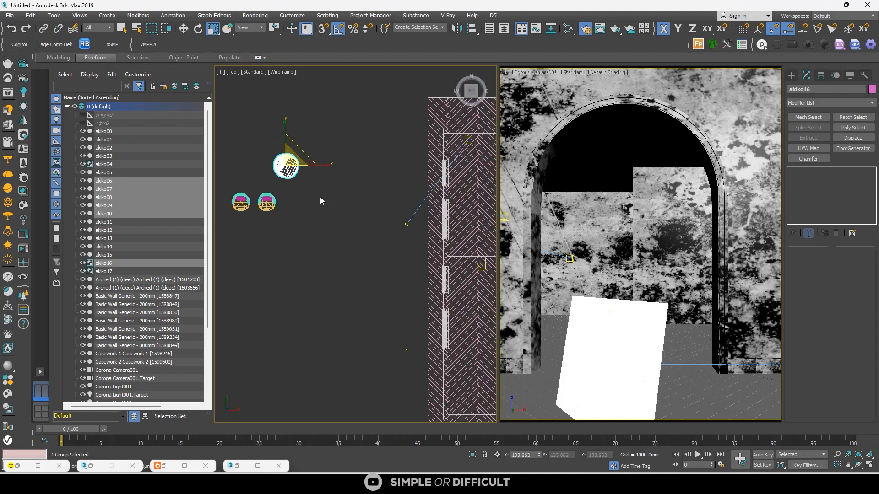
Move the enlarged armchair into the back room beyond the arch, near the window wall.
click(183, 28)
scroll(276, 169, down, 5)
drag(284, 169, 387, 172)
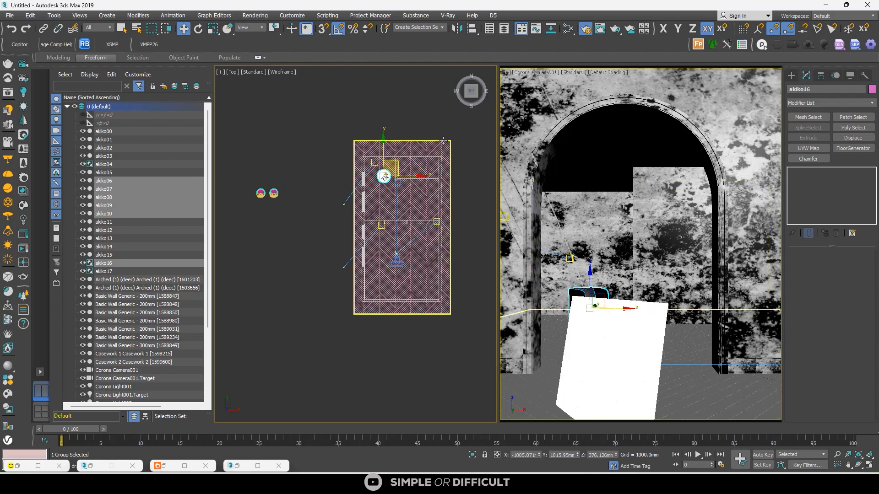
Raise the armchair in the front view by about 129 mm so its legs stand on the floor.
click(470, 104)
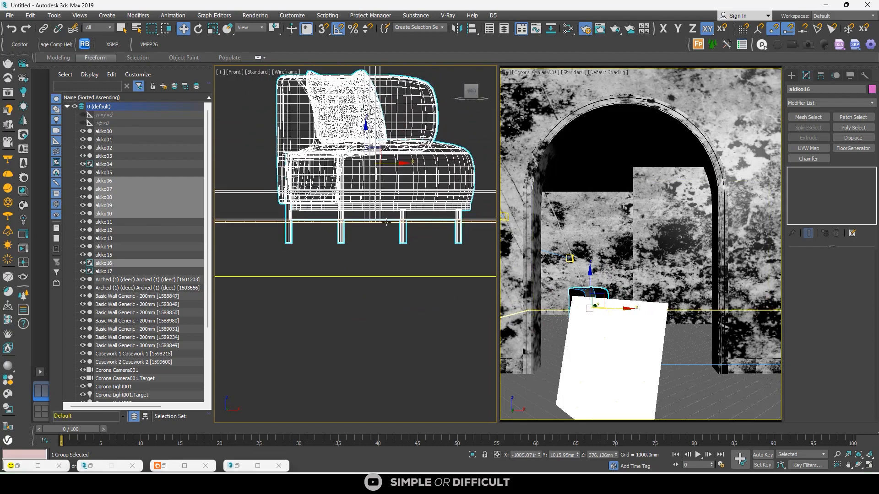
scroll(320, 226, down, 5)
drag(339, 181, 339, 174)
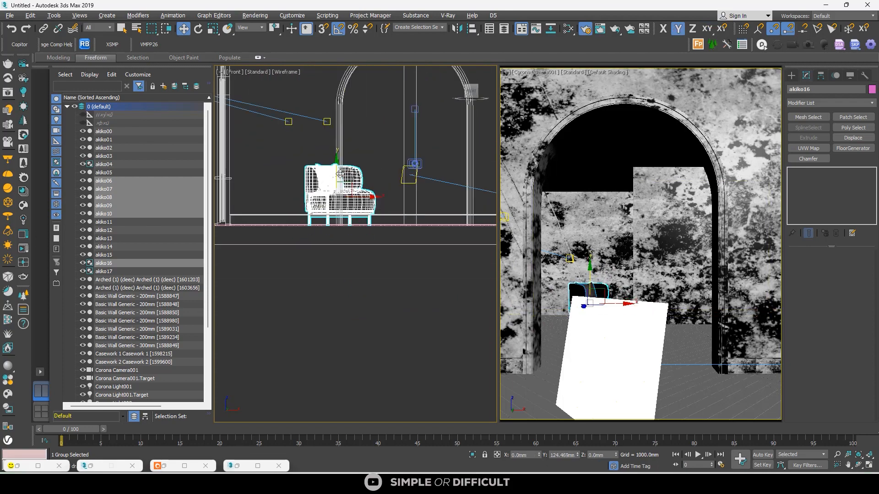
scroll(304, 224, up, 8)
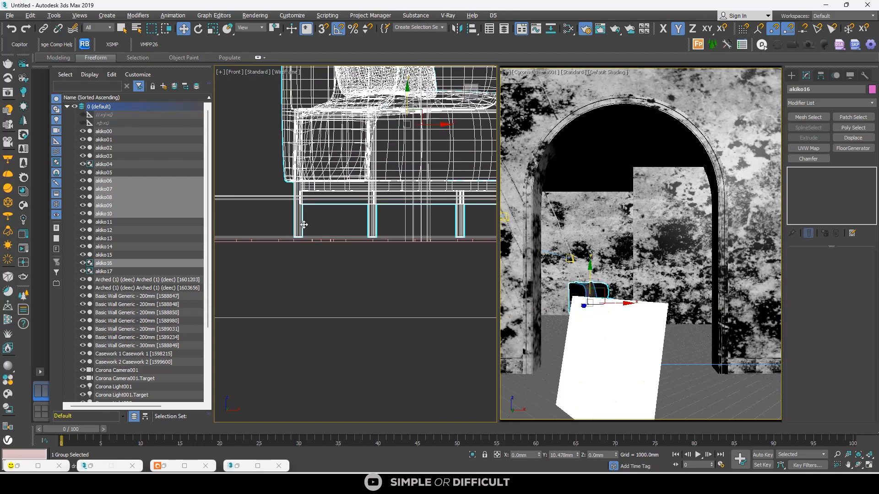
drag(304, 224, 301, 226)
scroll(311, 226, down, 10)
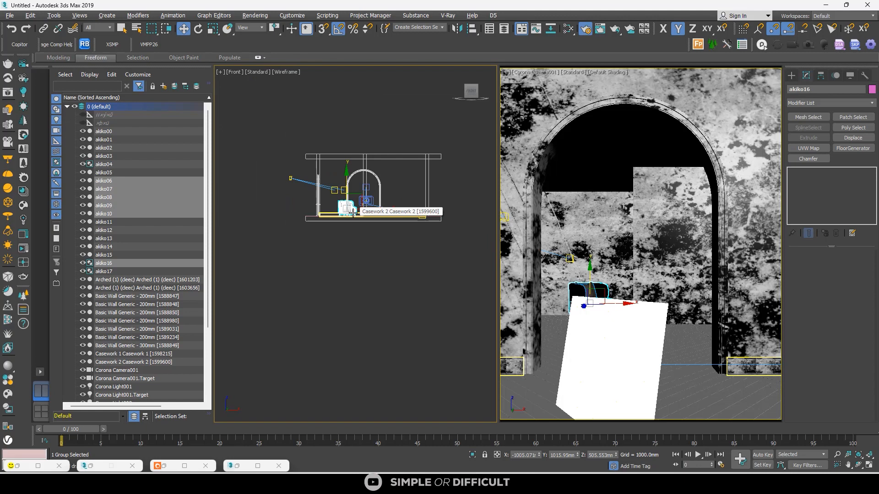
Rotate the armchair clockwise around Z in the top view so it turns away from its previous diagonal orientation.
key(t)
middle_drag(307, 184, 325, 232)
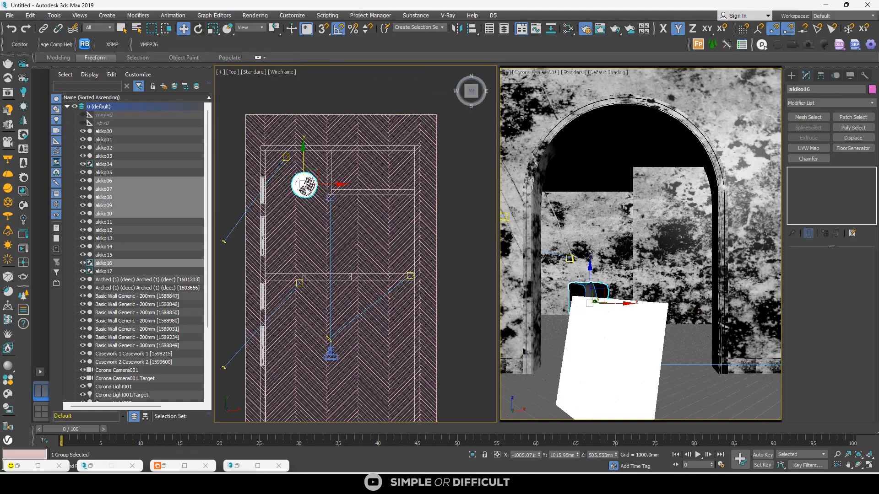
key(e)
drag(322, 158, 321, 206)
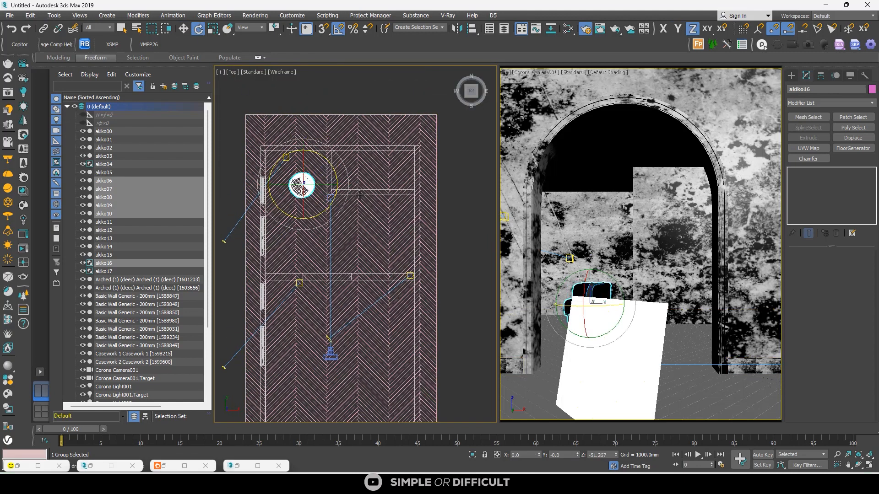
scroll(316, 183, up, 3)
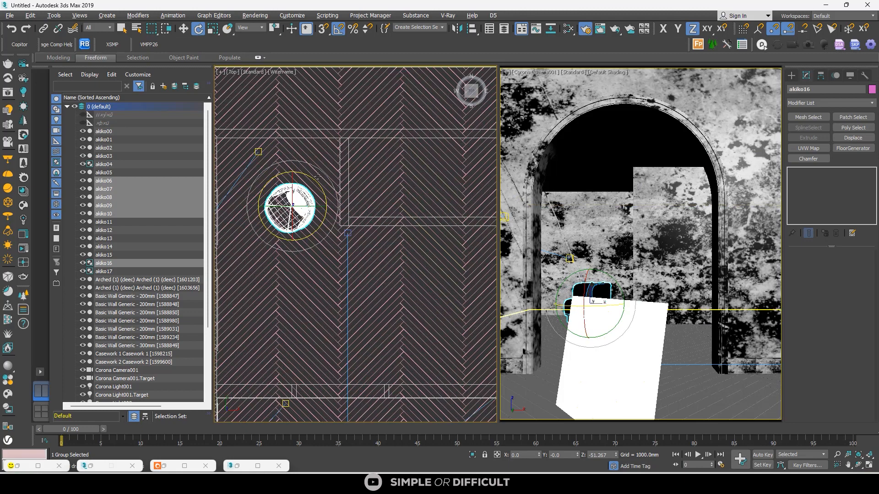
scroll(319, 175, down, 5)
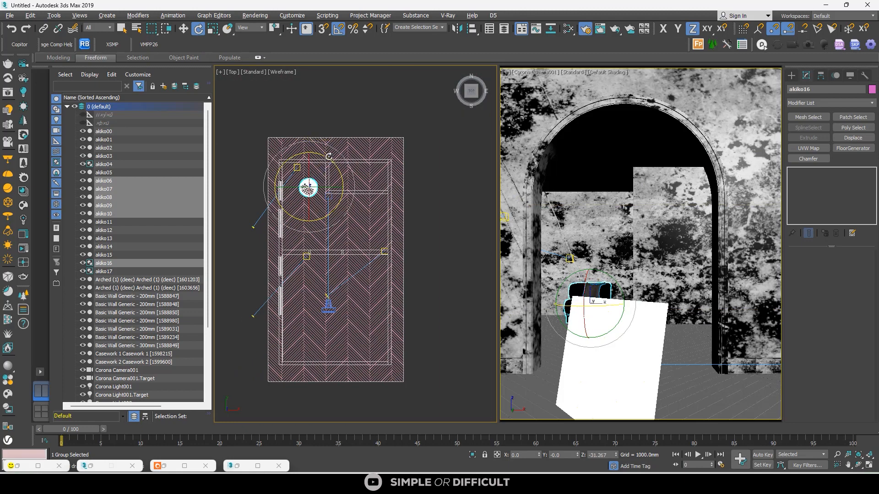
Move the armchair in plan towards the interior partition wall, to about X -781 mm, Y 720 mm.
key(w)
scroll(290, 201, up, 3)
drag(354, 155, 374, 167)
scroll(387, 178, down, 3)
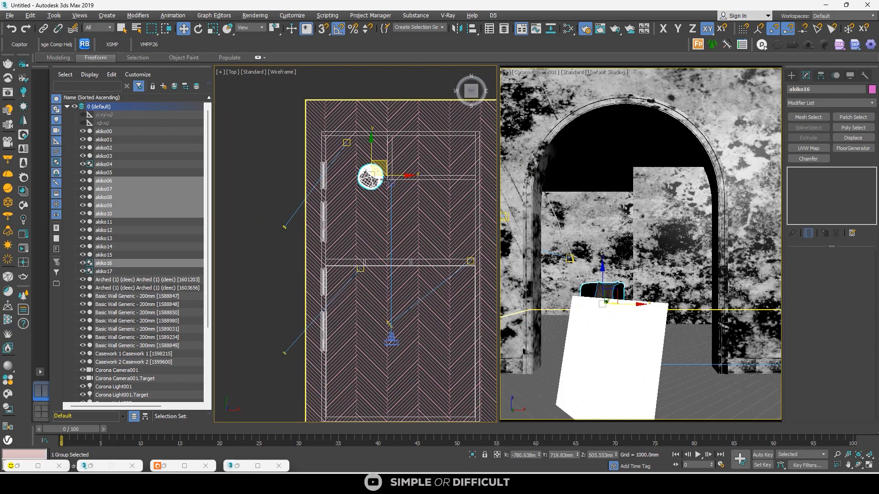
middle_drag(387, 179, 351, 196)
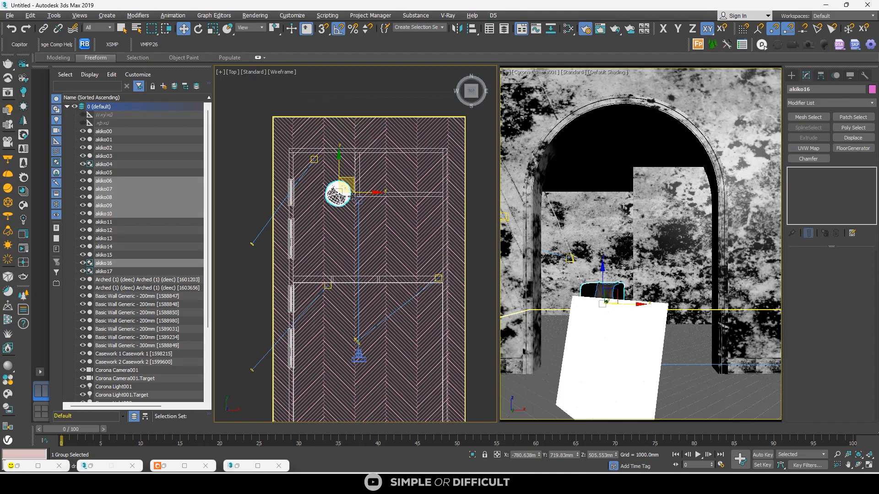
Examine the furnished seating area: sofa, round rug, coffee tables with tray, armchair, branching plant and wall picture.
scroll(361, 200, up, 2)
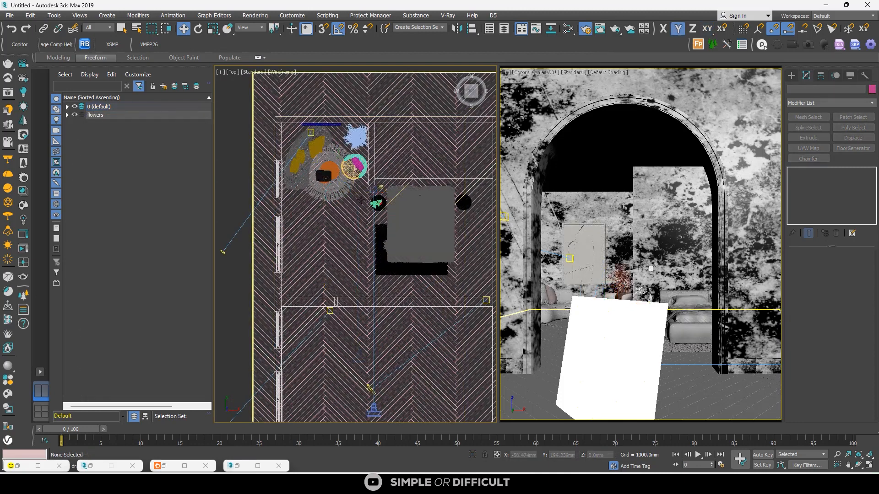
scroll(342, 199, down, 2)
middle_drag(364, 197, 349, 198)
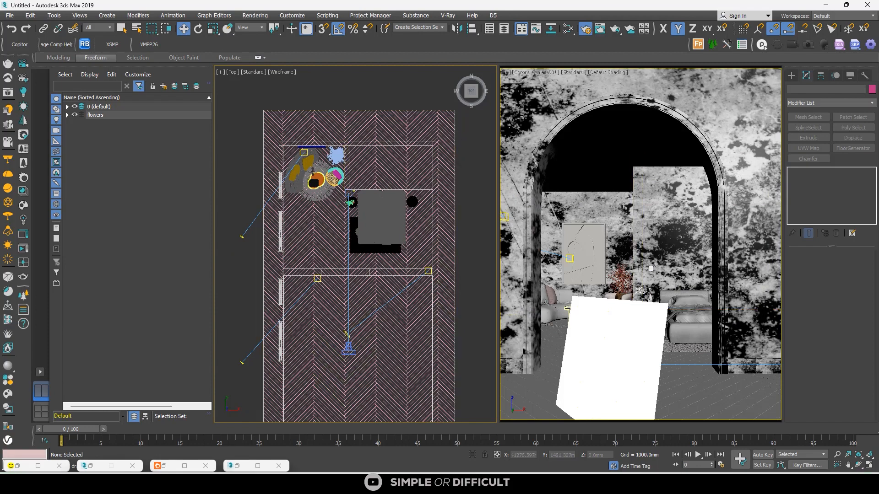
scroll(312, 171, up, 3)
scroll(312, 164, down, 1)
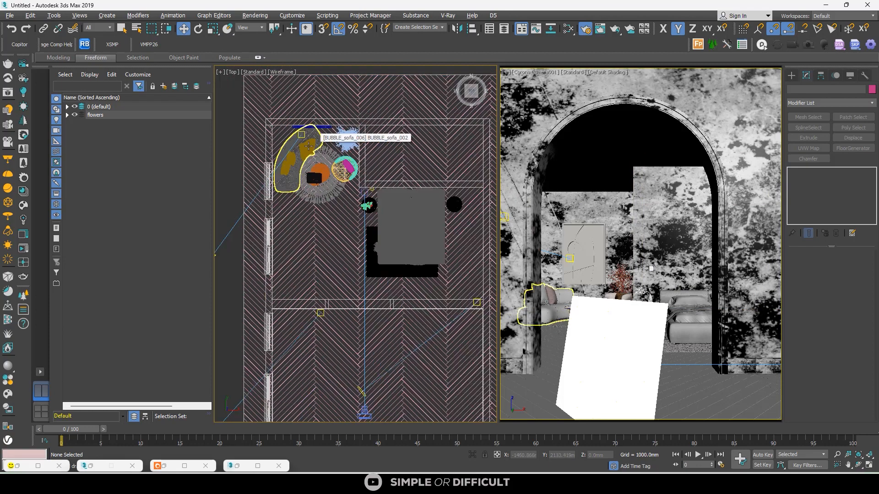
scroll(306, 151, up, 4)
scroll(314, 163, up, 2)
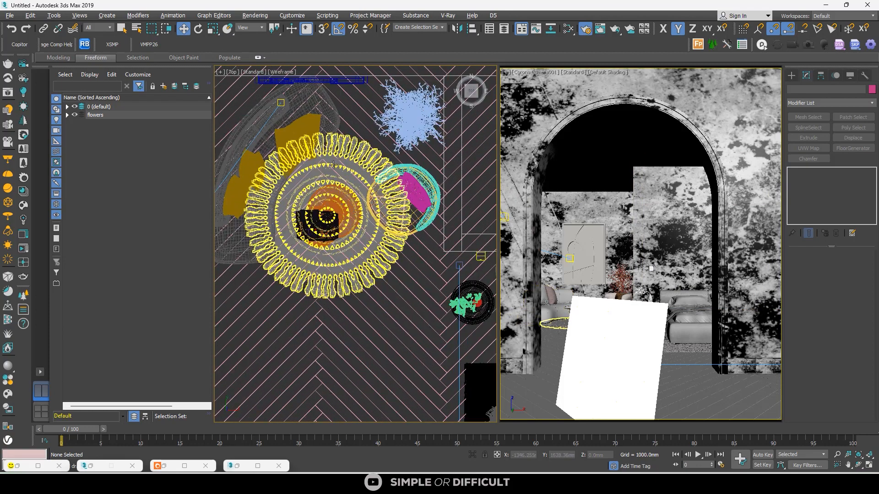
scroll(344, 233, up, 4)
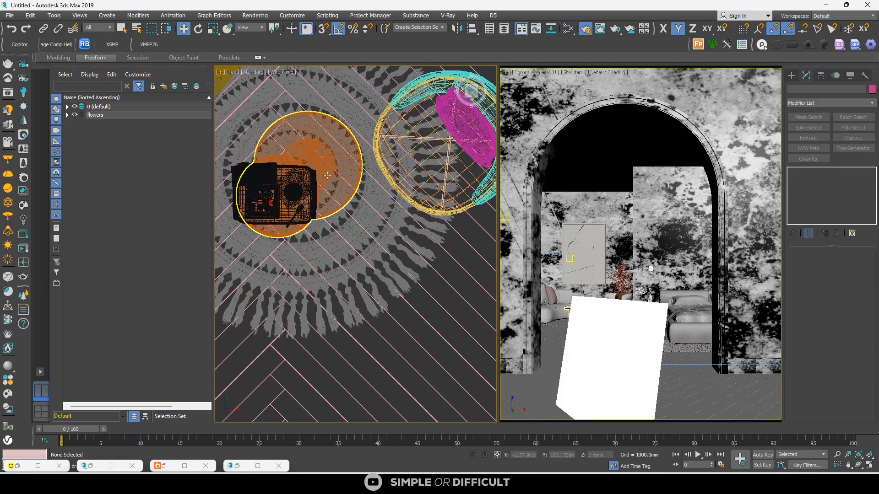
scroll(327, 175, down, 3)
scroll(332, 179, up, 7)
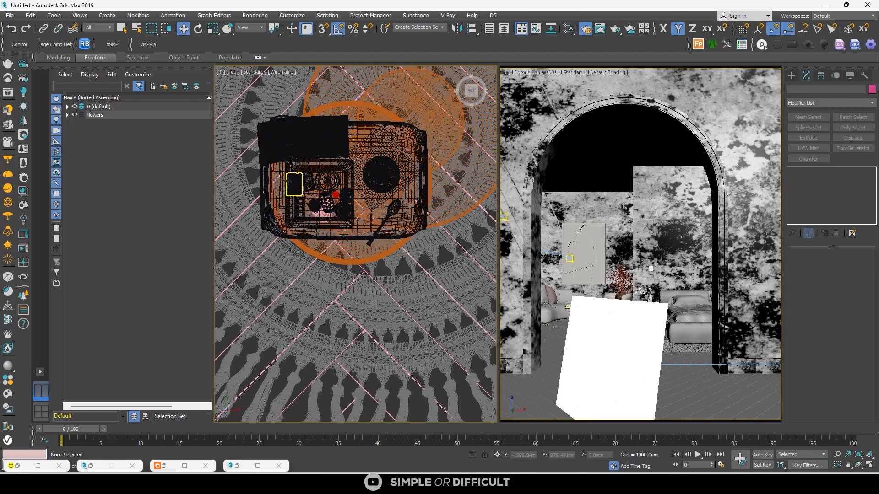
scroll(363, 204, down, 2)
scroll(348, 197, up, 2)
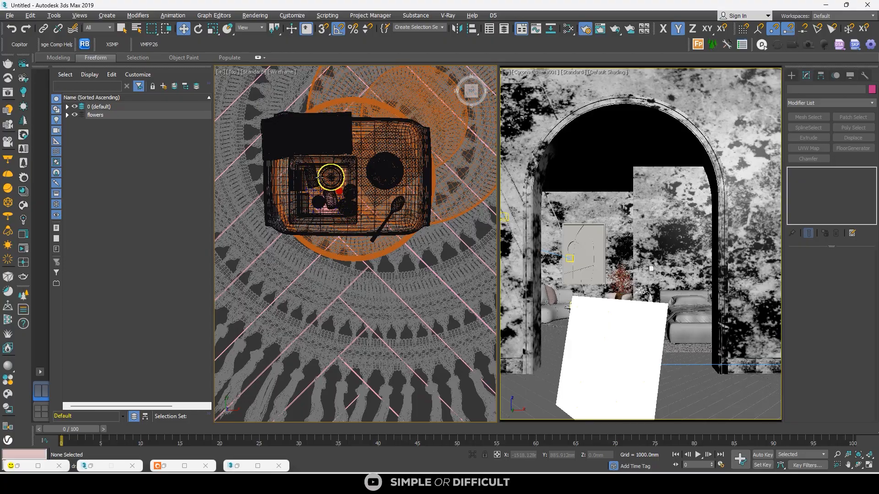
scroll(326, 192, up, 5)
scroll(325, 192, down, 5)
alt+middle_drag(338, 214, 354, 194)
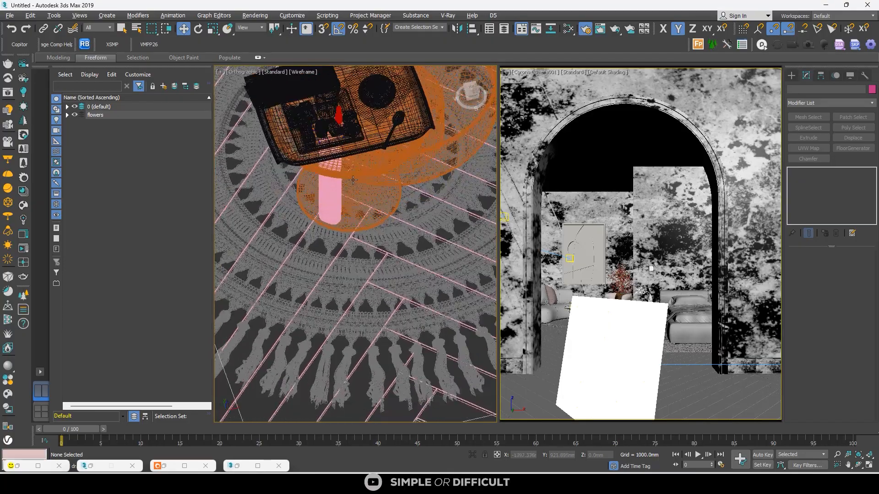
scroll(354, 195, down, 4)
scroll(357, 190, down, 3)
scroll(380, 174, up, 4)
scroll(387, 166, down, 6)
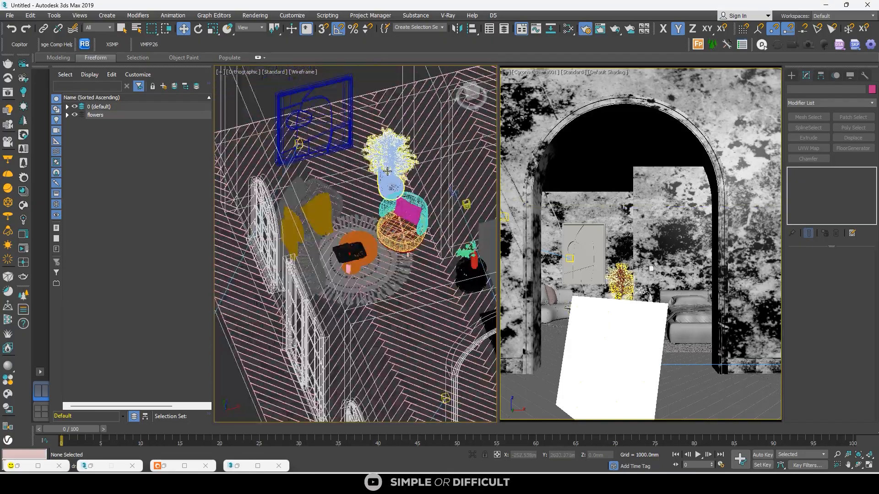
scroll(361, 156, up, 3)
scroll(359, 151, down, 4)
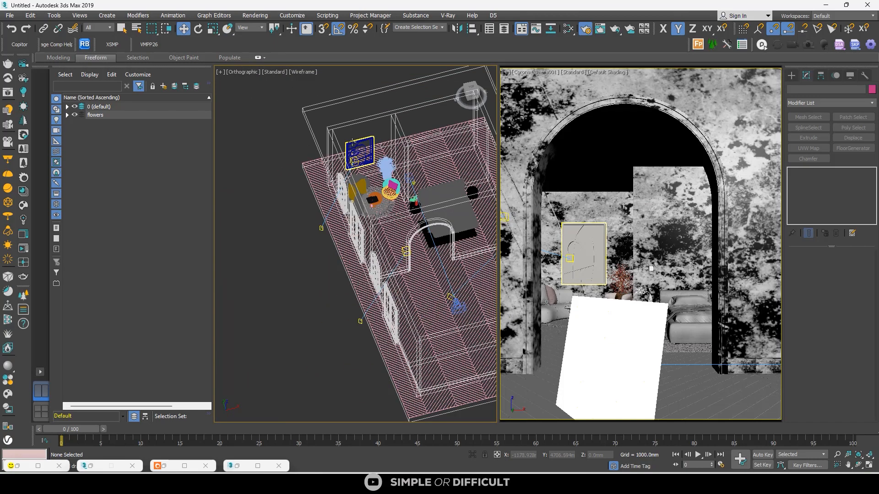
Examine the bed area with its side tables, leafy vase and small wall lamp, and its placement in the room.
scroll(355, 183, up, 8)
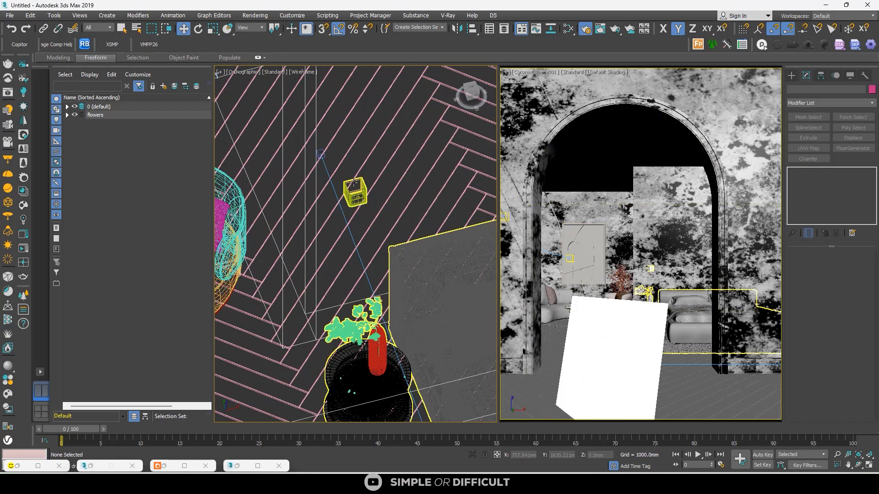
scroll(355, 183, down, 5)
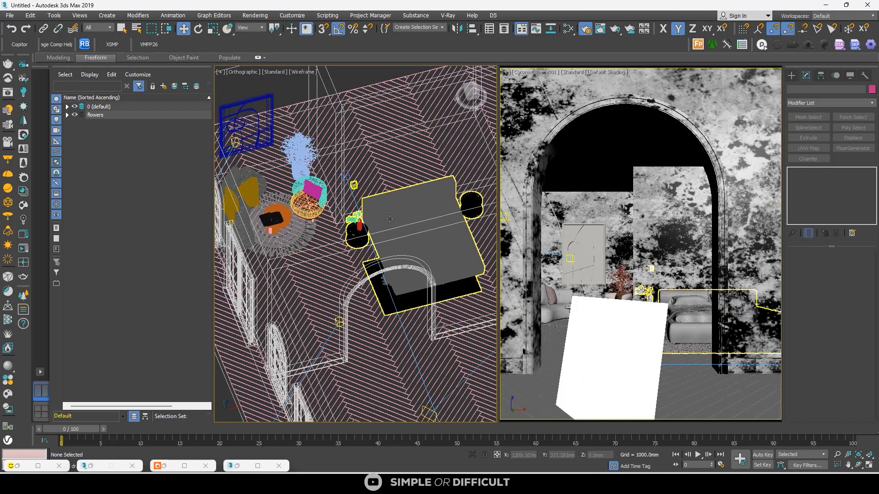
scroll(323, 220, up, 4)
scroll(323, 221, up, 3)
scroll(332, 216, down, 5)
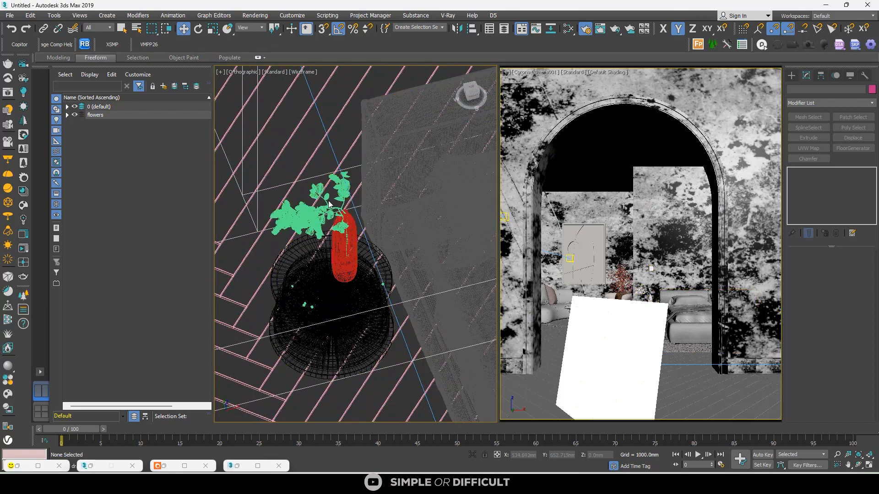
scroll(331, 196, down, 8)
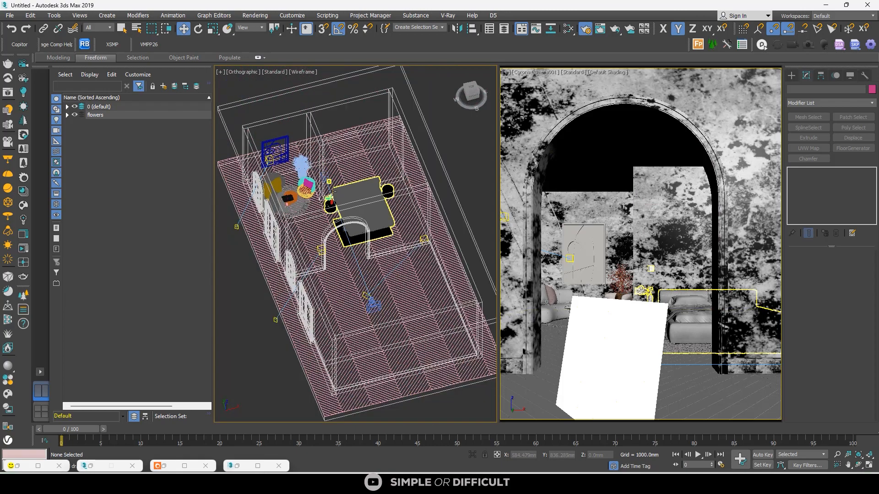
Start an interactive render in the Corona frame buffer and inspect the wall picture and seating group up close.
right_click(269, 129)
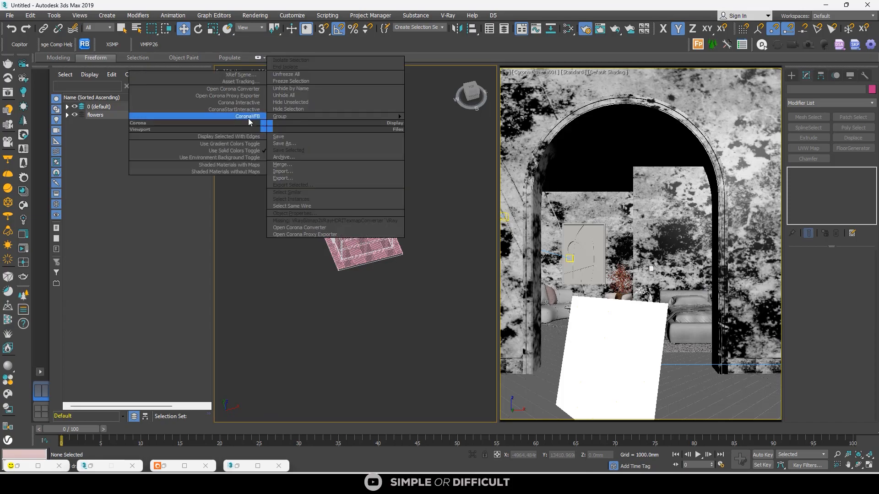
click(247, 117)
click(489, 43)
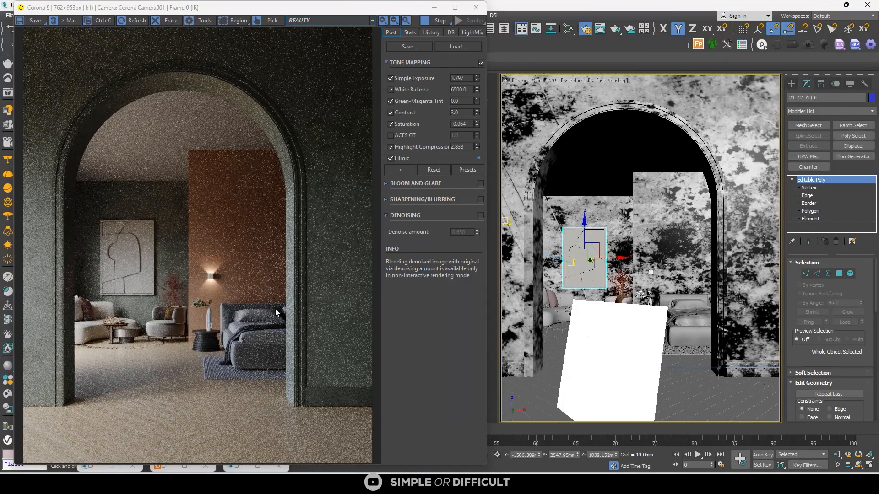
scroll(130, 268, up, 1)
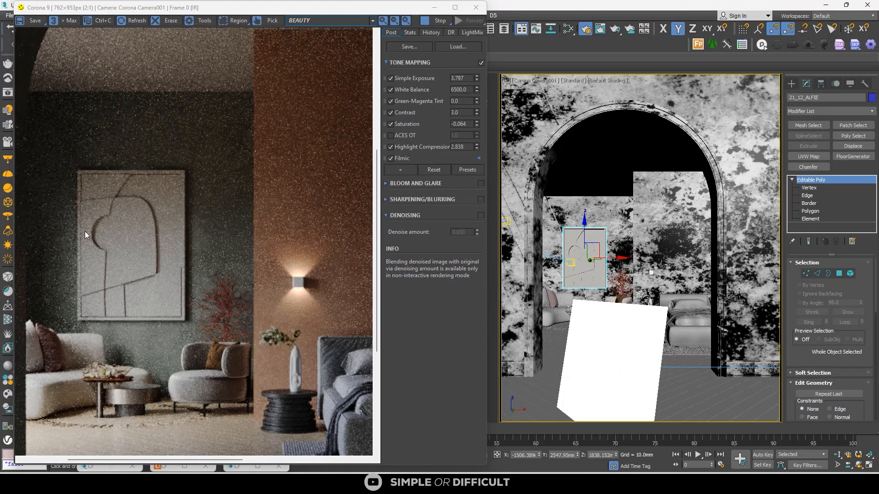
scroll(198, 200, down, 1)
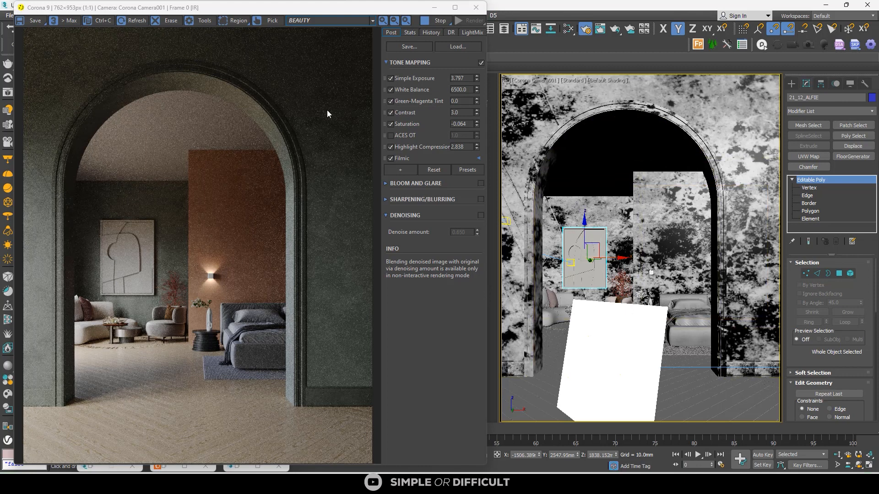
Add the wall picture to the include list of Corona Light001 outside the windows, and check its lighting in the render.
drag(352, 9, 706, 36)
scroll(322, 194, up, 10)
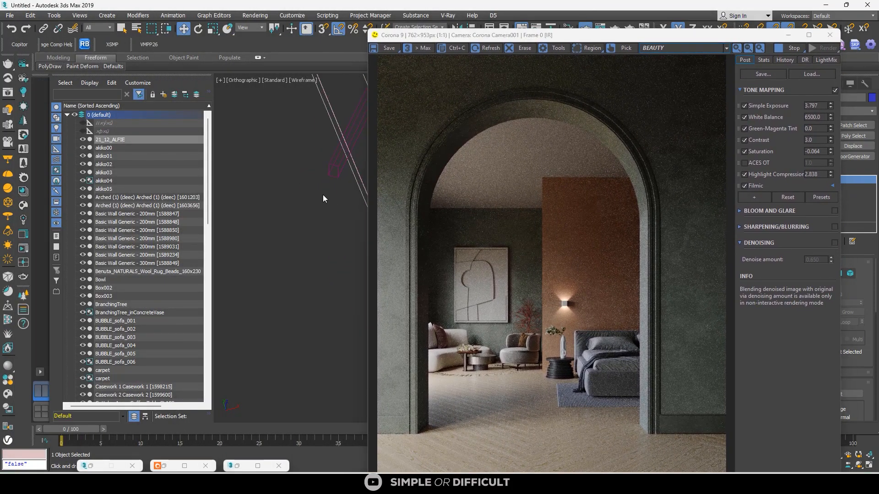
click(264, 229)
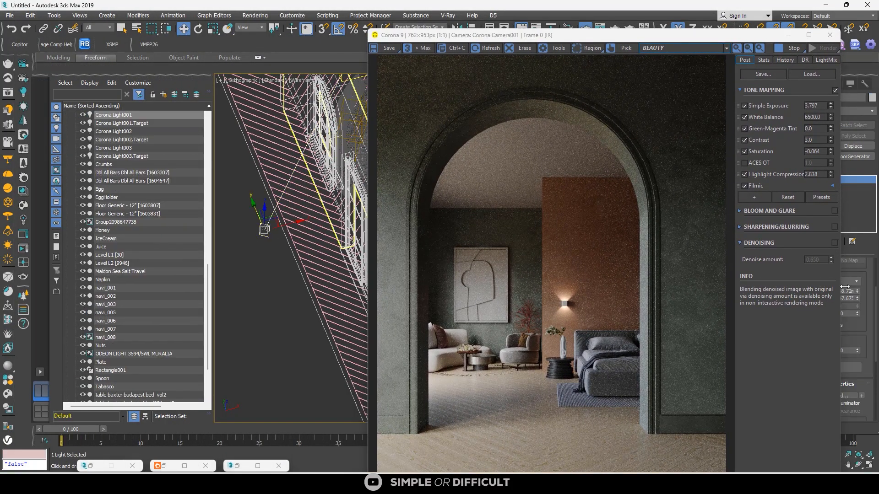
drag(732, 37, 399, 46)
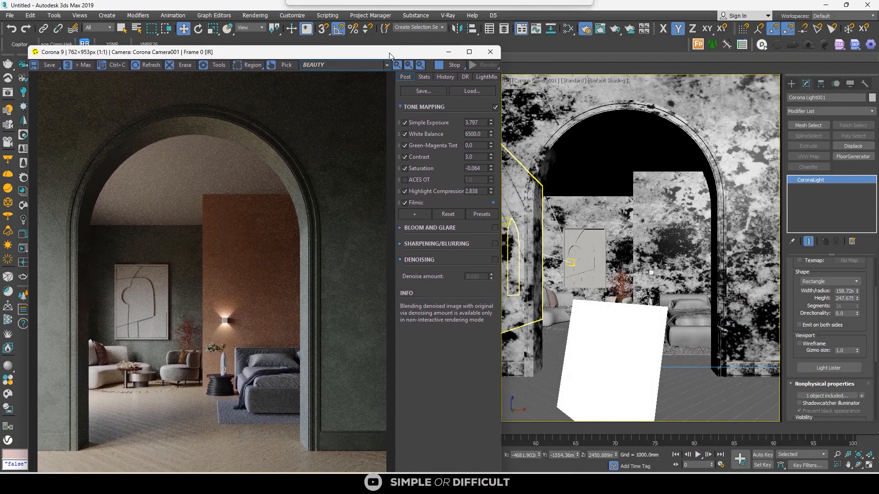
click(859, 396)
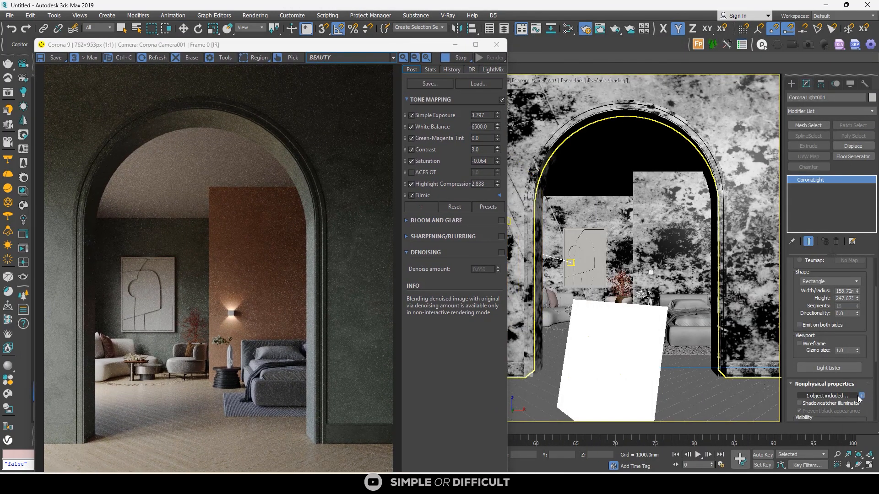
click(577, 250)
scroll(117, 309, up, 1)
scroll(117, 309, up, 1)
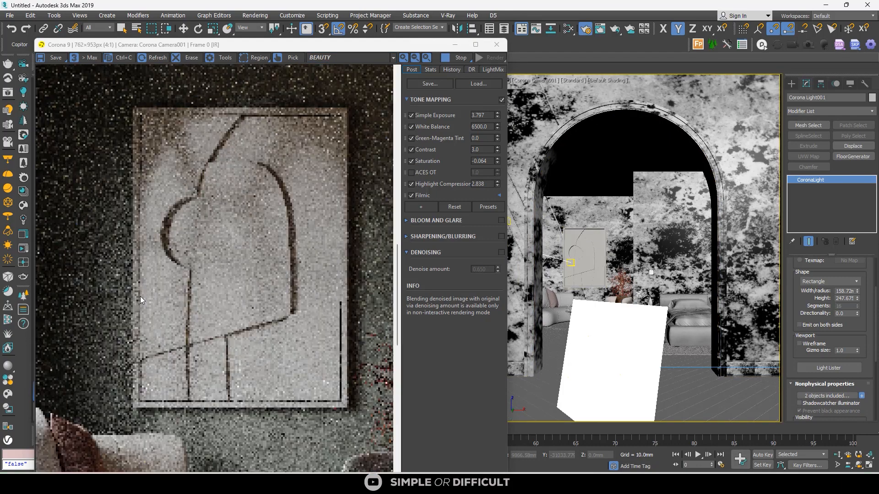
scroll(155, 249, down, 1)
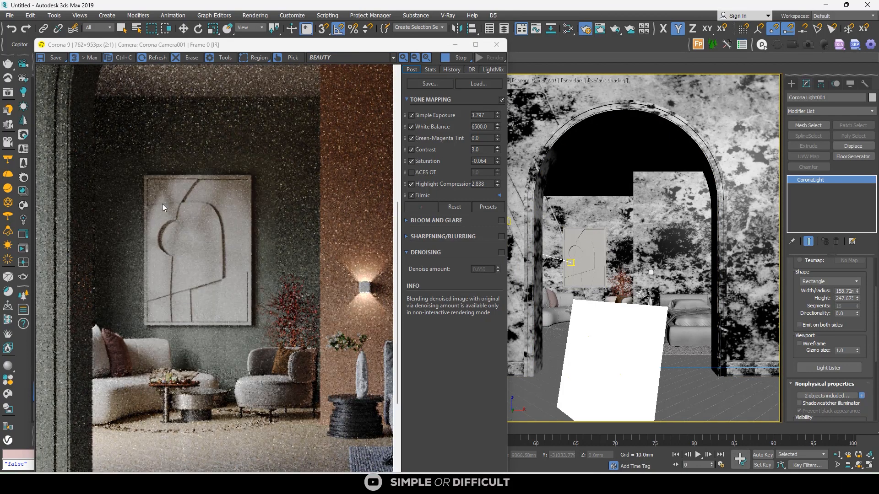
scroll(163, 215, up, 1)
scroll(166, 215, down, 1)
scroll(181, 222, down, 1)
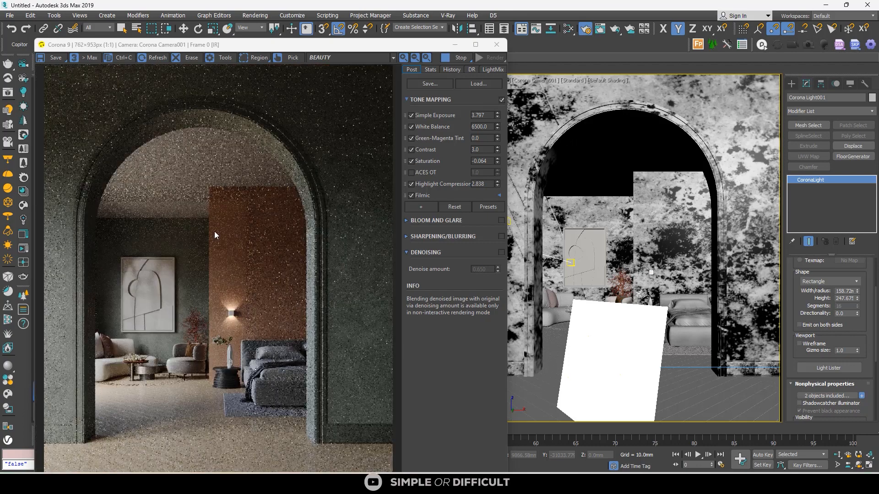
Set the intensity of Corona Light001 to 10 and check the wall picture in the render.
scroll(859, 319, up, 3)
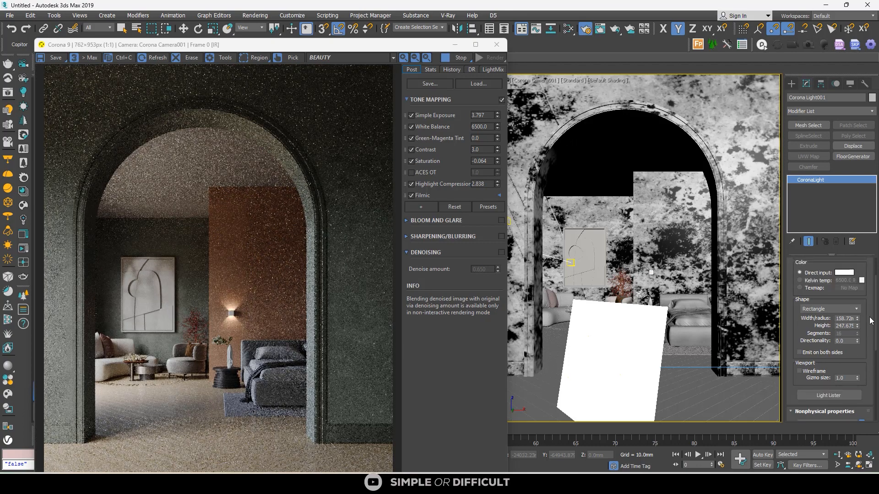
drag(816, 295, 792, 284)
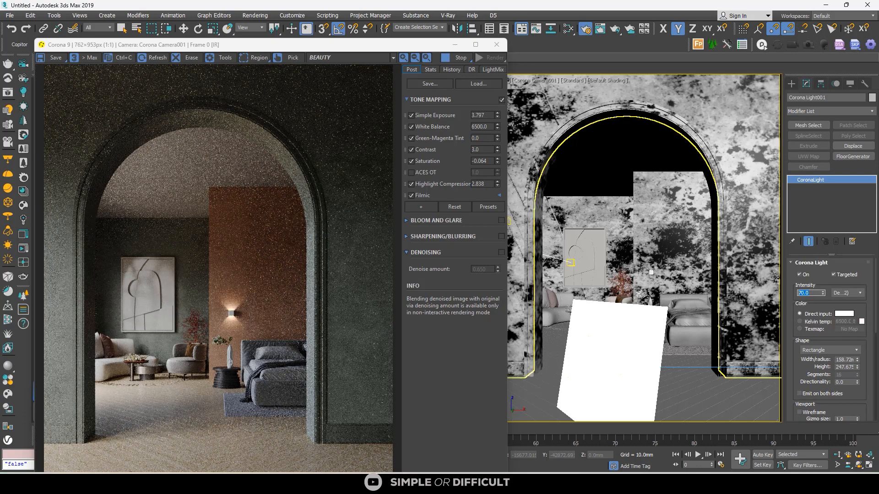
text(10)
key(Return)
scroll(137, 295, up, 4)
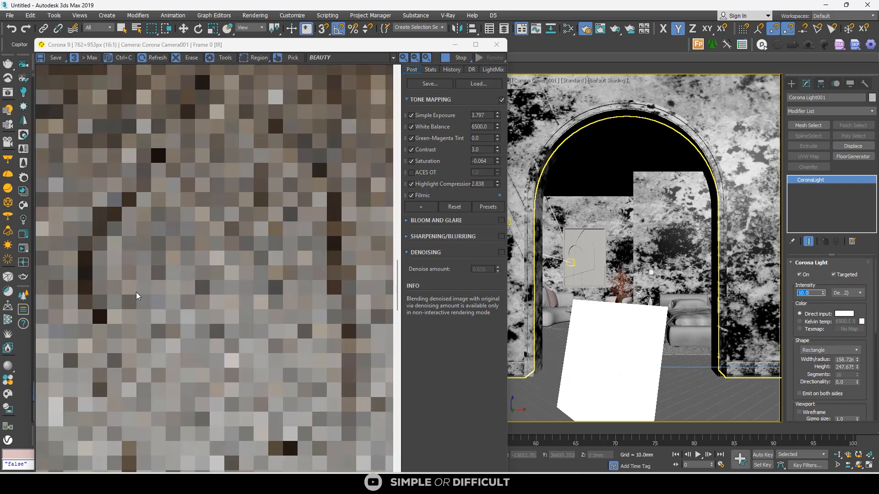
scroll(192, 270, down, 3)
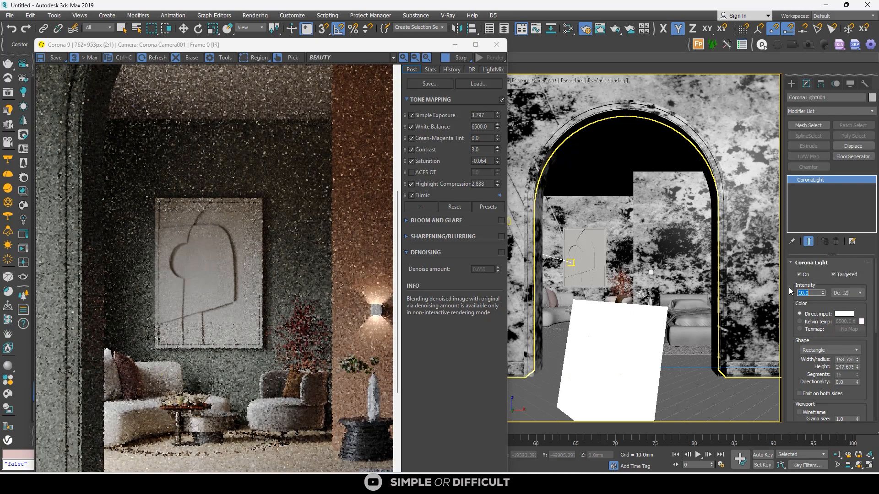
Set the intensity of Corona Light001 to 100 and check the wall picture in the interactive render.
key(Return)
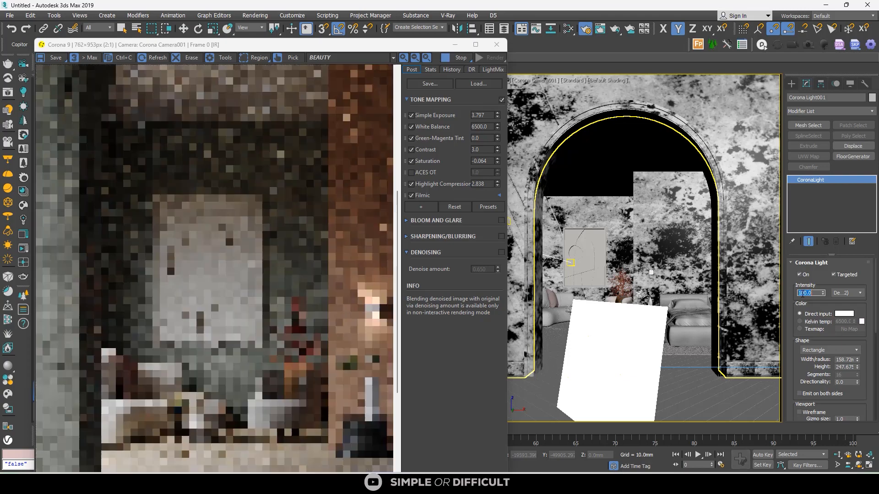
scroll(213, 254, up, 2)
scroll(211, 251, down, 3)
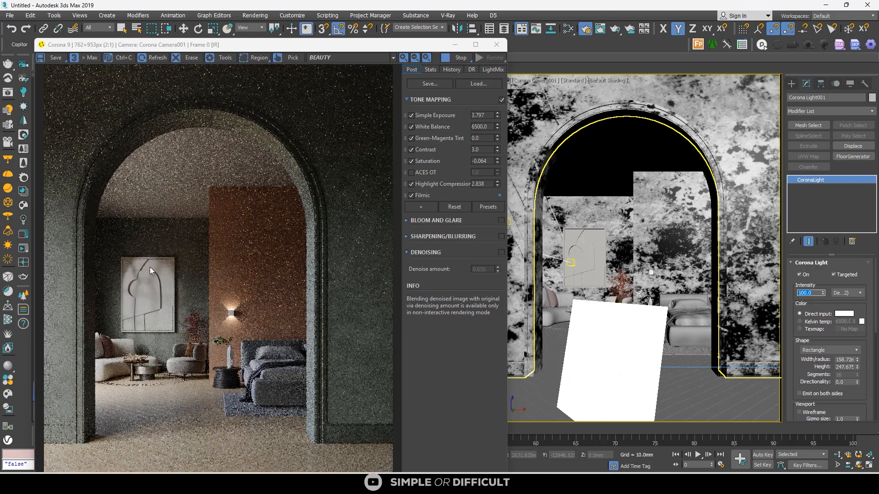
scroll(149, 267, up, 2)
scroll(213, 229, down, 3)
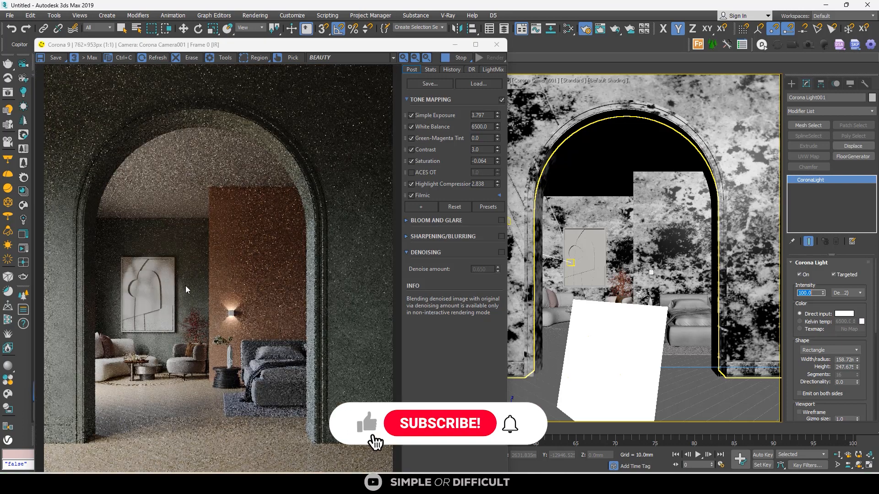
scroll(227, 224, up, 3)
scroll(227, 223, down, 3)
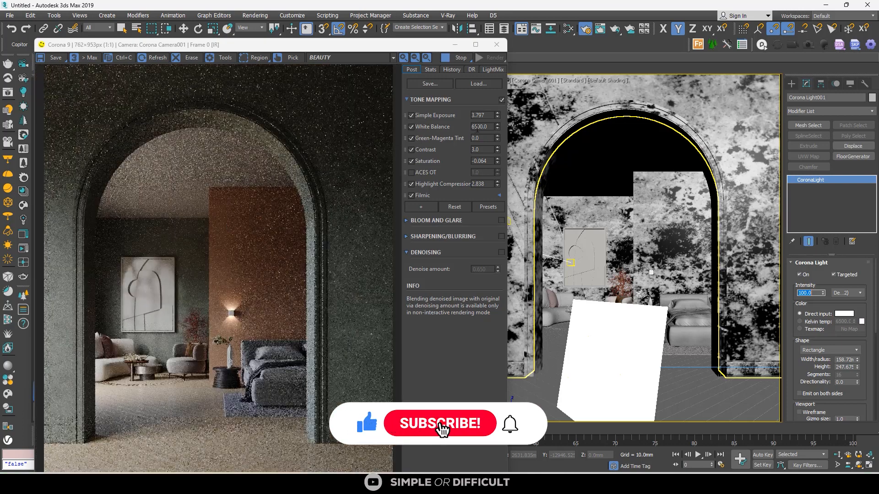
Maximize the Corona frame buffer, set Simple Exposure to about 3.933, and check the brightness of the room.
mouse_move(497, 113)
mouse_down()
mouse_move(499, 105)
mouse_move(504, 119)
mouse_up()
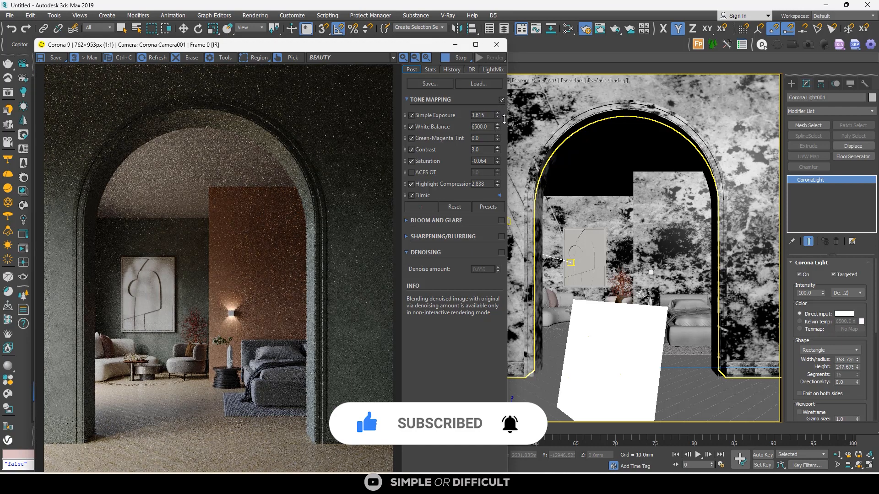
click(476, 45)
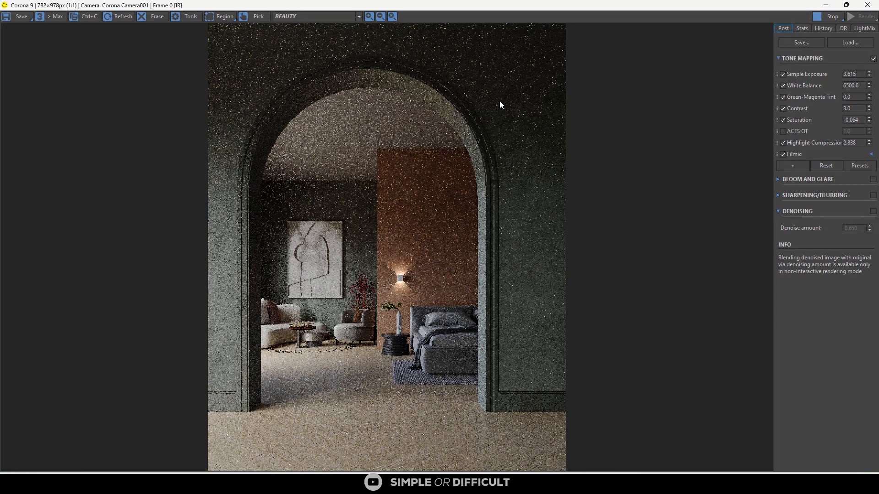
drag(869, 75, 869, 61)
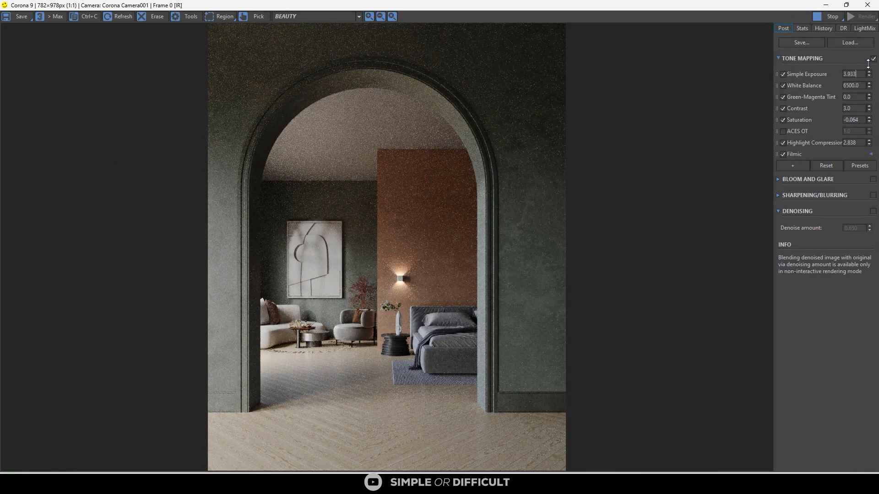
scroll(372, 371, up, 1)
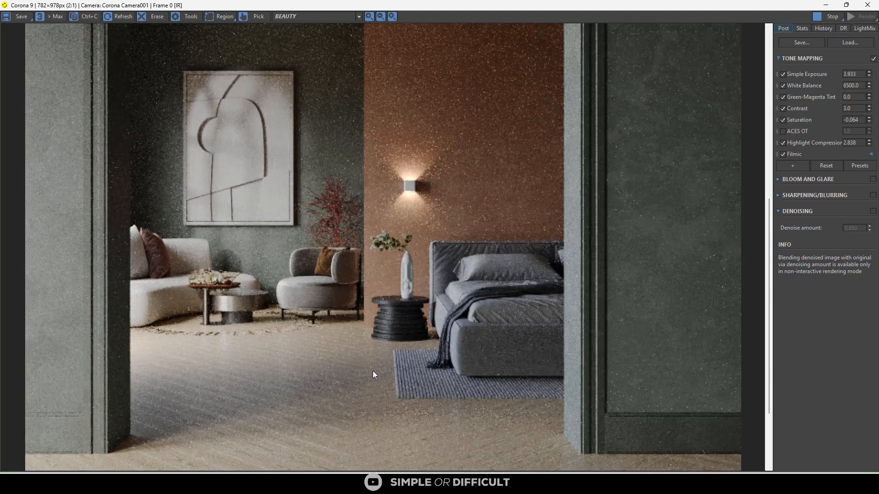
scroll(365, 359, down, 1)
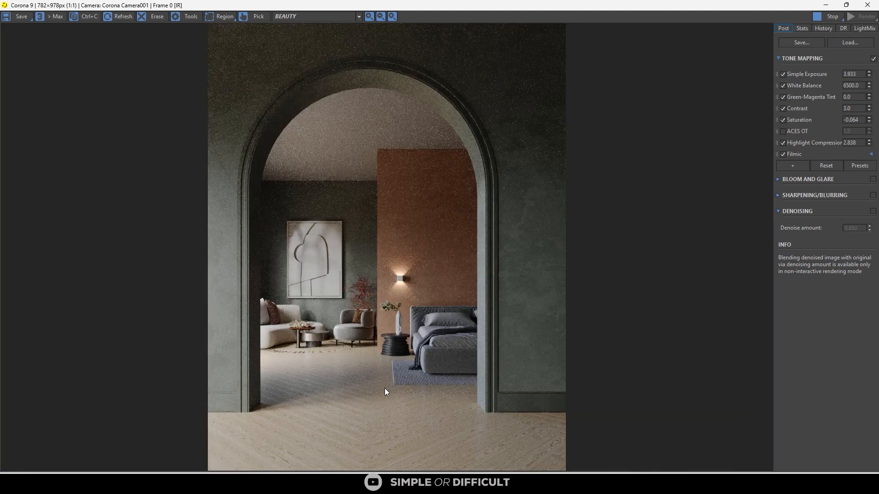
Run Relink Bitmaps with the saved path D:\Downloads to relink the scene's missing maps, and close the tool.
click(826, 5)
click(85, 44)
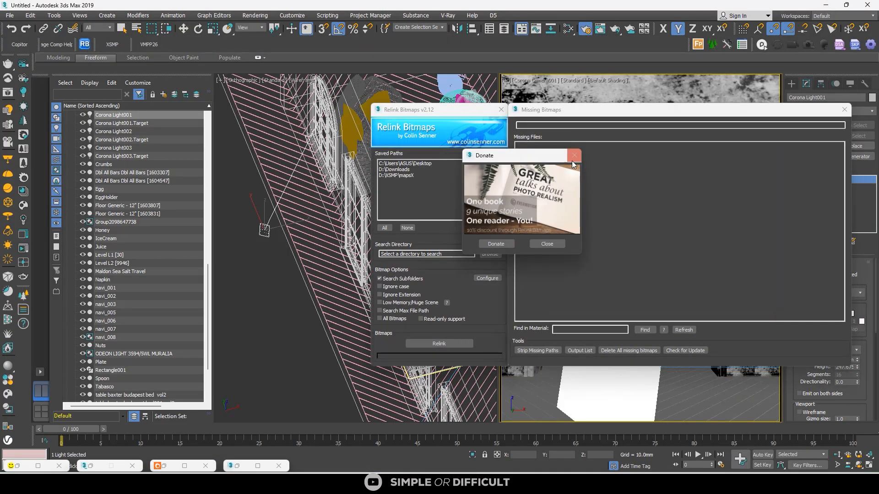
click(575, 156)
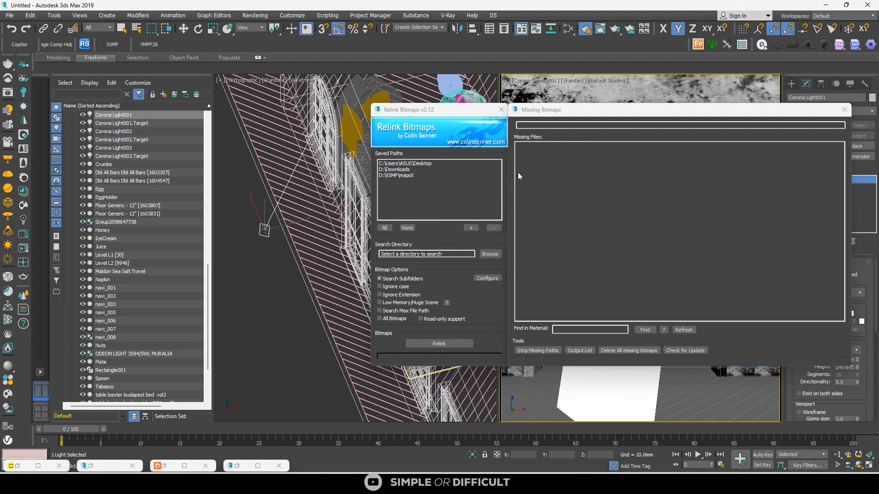
click(401, 170)
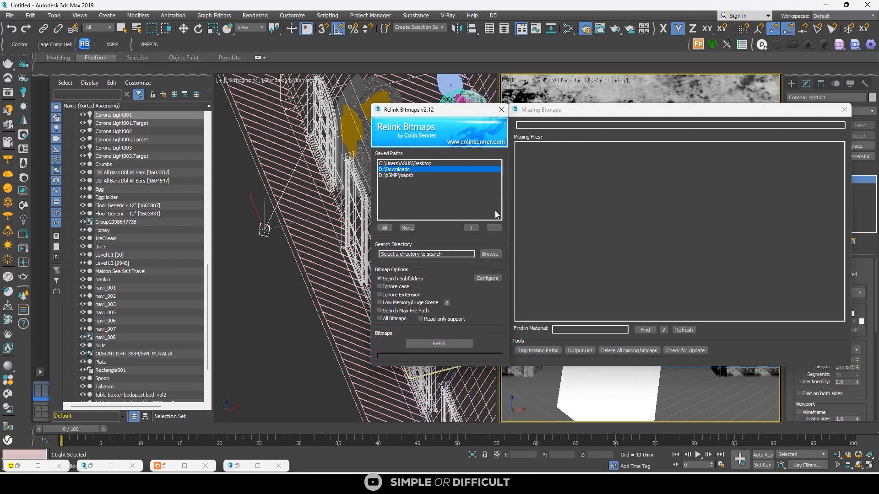
click(423, 340)
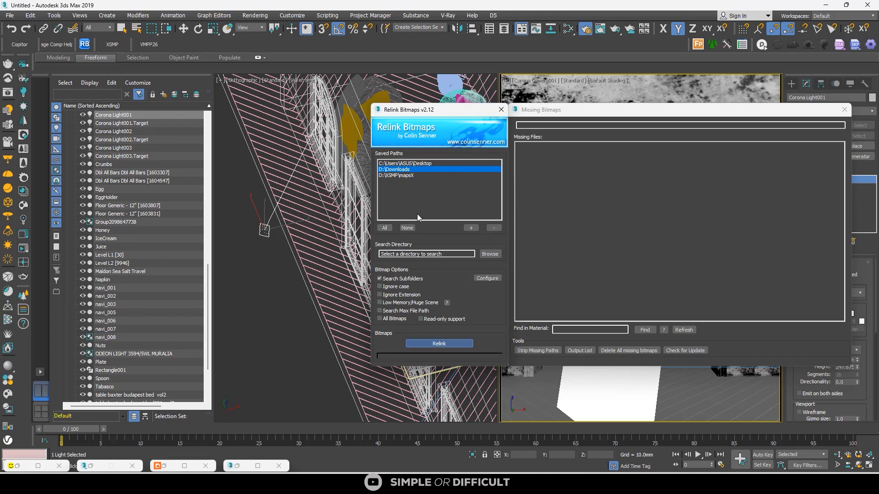
click(401, 177)
click(414, 164)
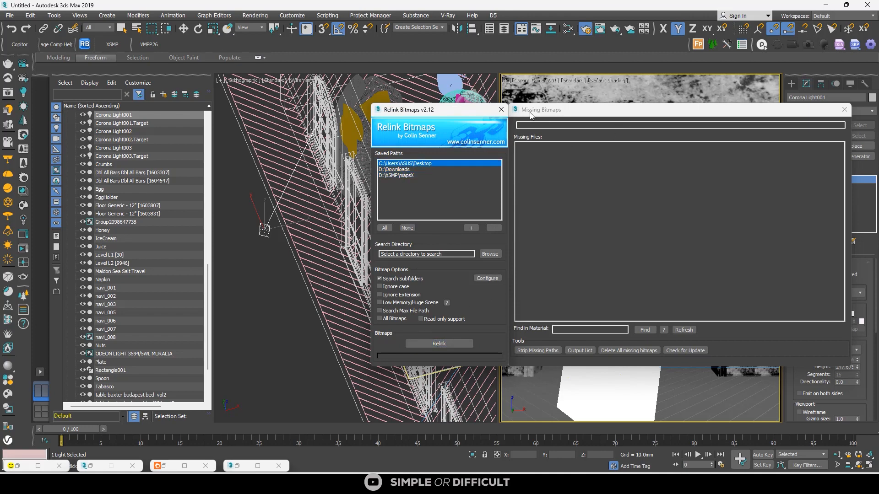
click(501, 109)
Examine the rendered seating group, bed area, wall picture and wooden floor up close and in the full frame.
scroll(300, 220, down, 5)
scroll(290, 222, down, 2)
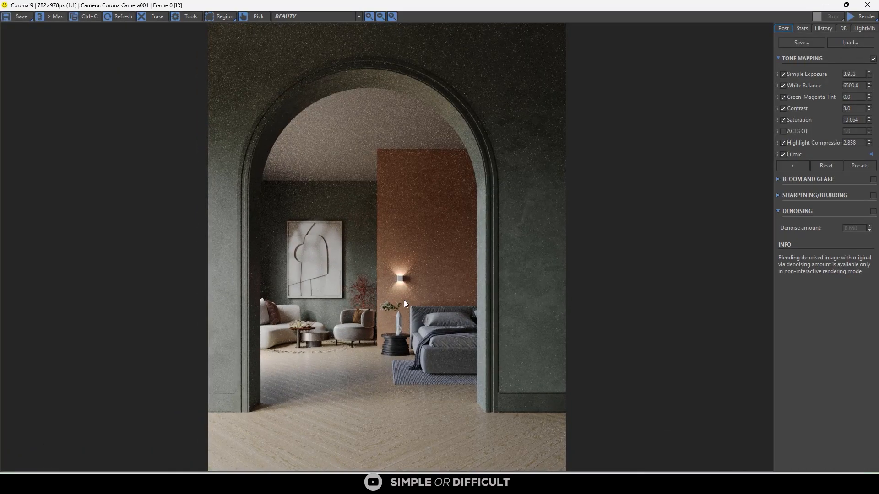
scroll(385, 359, up, 2)
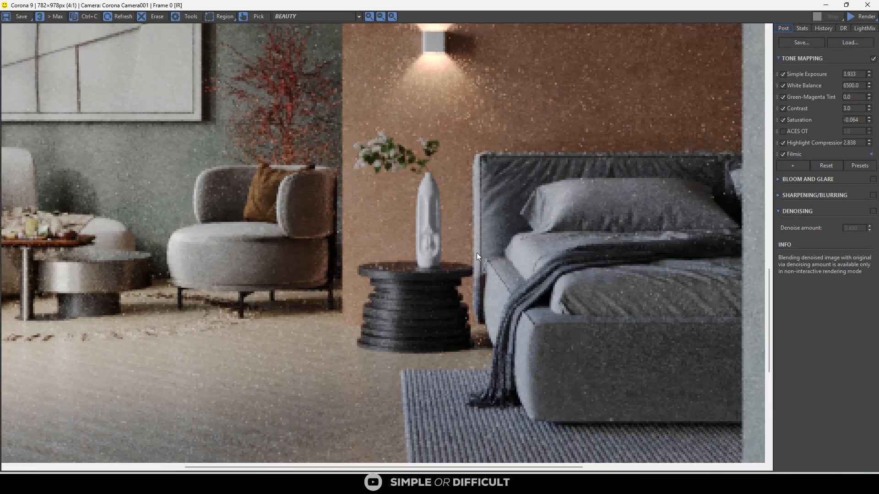
scroll(477, 253, down, 2)
scroll(301, 353, up, 2)
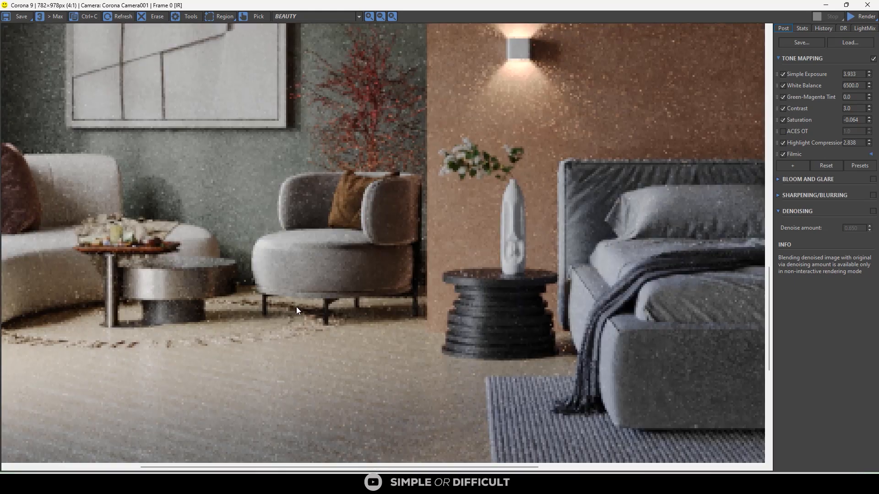
scroll(295, 307, down, 1)
scroll(314, 273, down, 1)
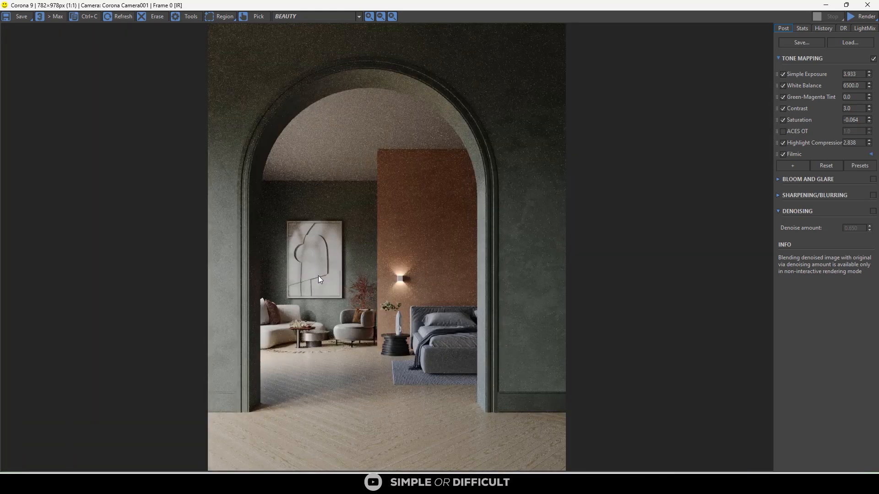
scroll(335, 419, up, 1)
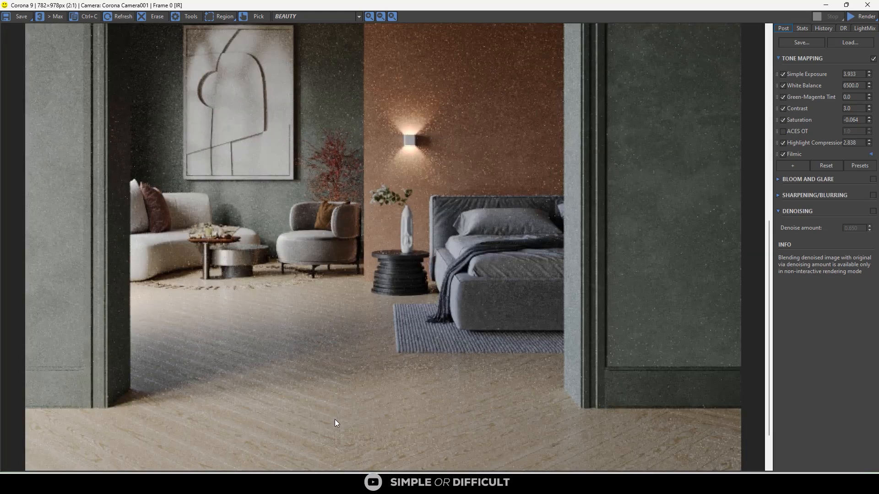
scroll(336, 420, down, 1)
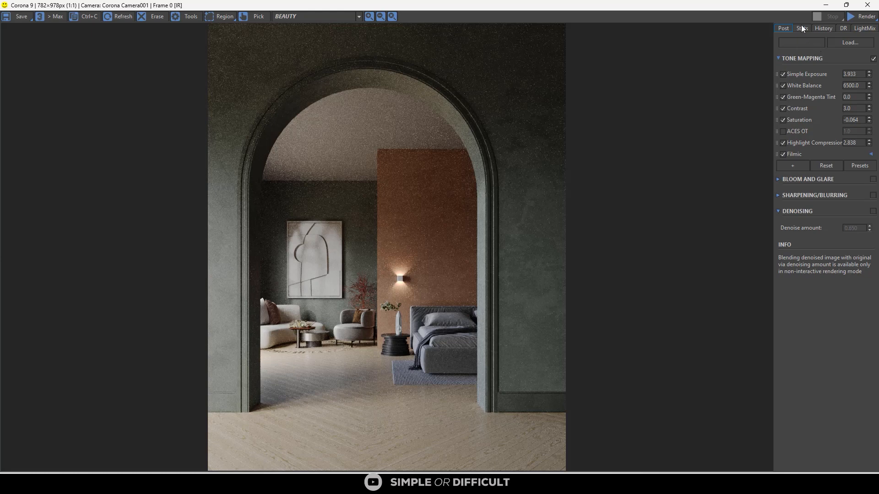
Restore the frame buffer to a smaller window and open the floor material's diffuse Color Correction map in the Slate Material Editor.
drag(778, 6, 424, 26)
click(568, 28)
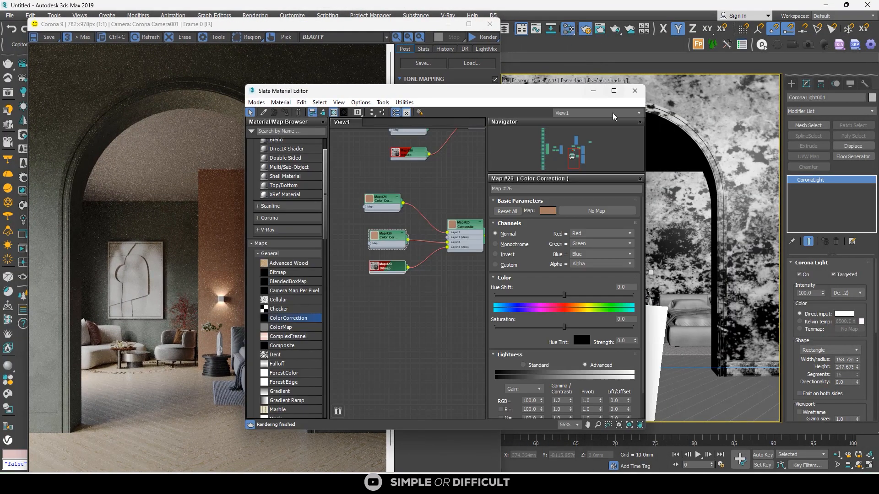
scroll(432, 221, down, 8)
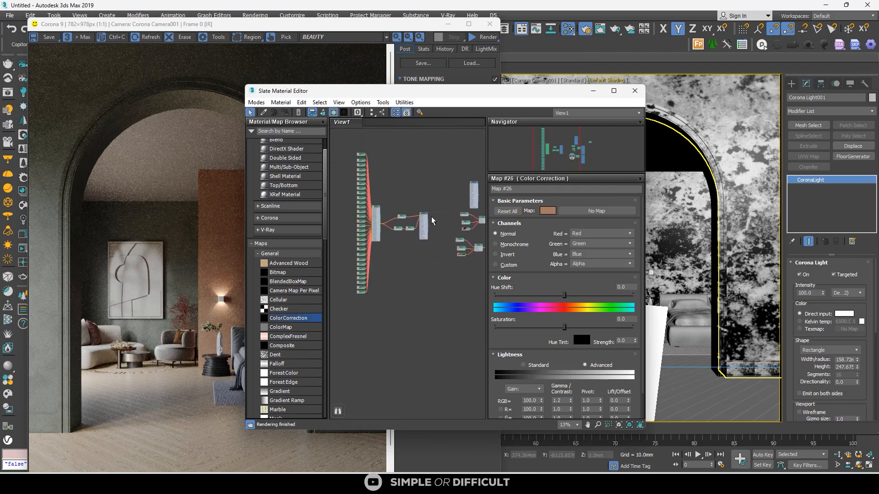
scroll(428, 218, up, 6)
double_click(419, 212)
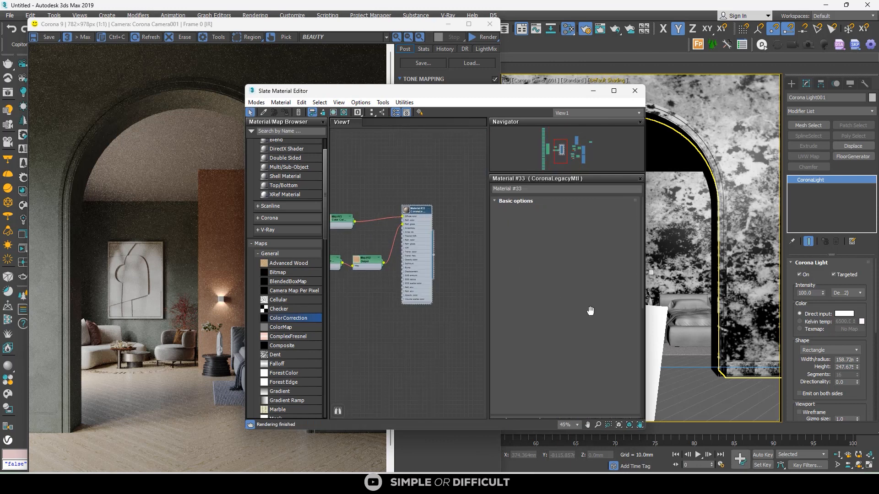
double_click(342, 219)
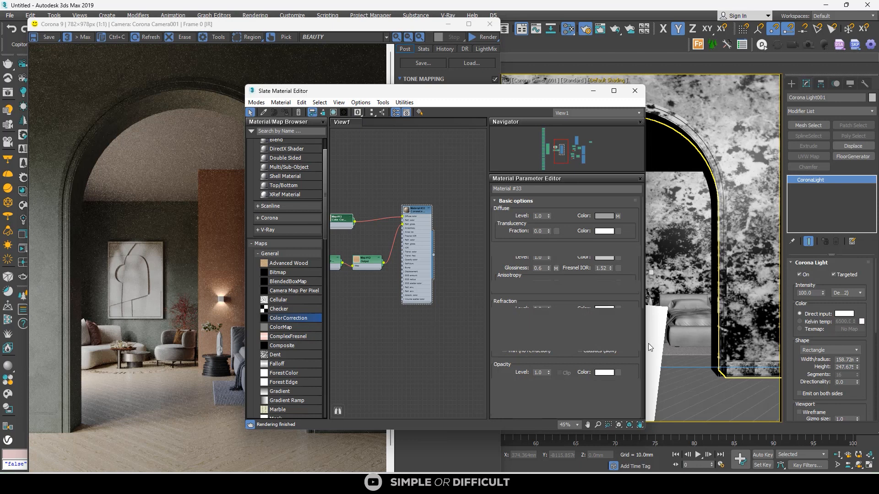
Switch the floor Color Correction map's lightness to Advanced and set its RGB Gamma/Contrast to 0.8.
drag(514, 343, 515, 316)
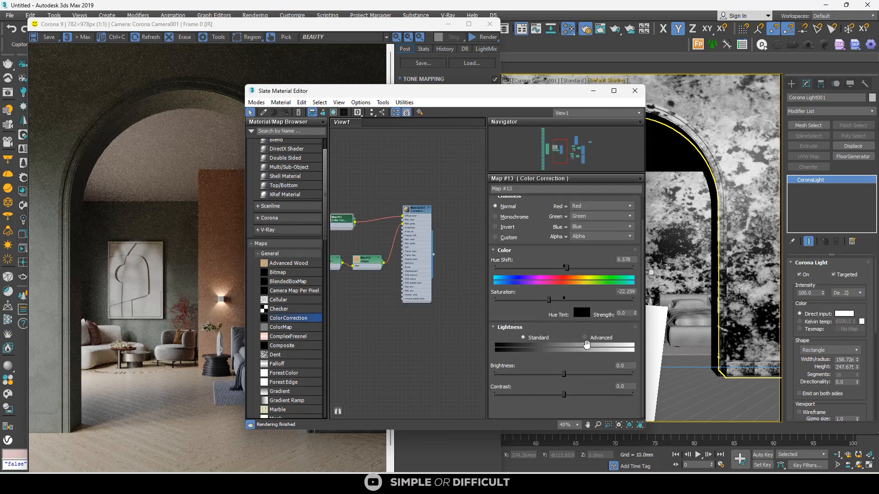
click(590, 339)
drag(565, 374, 539, 372)
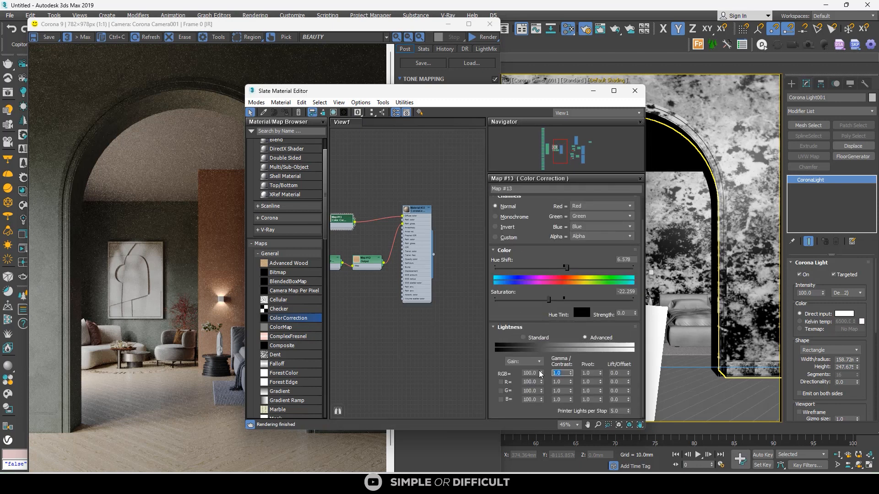
text(.8)
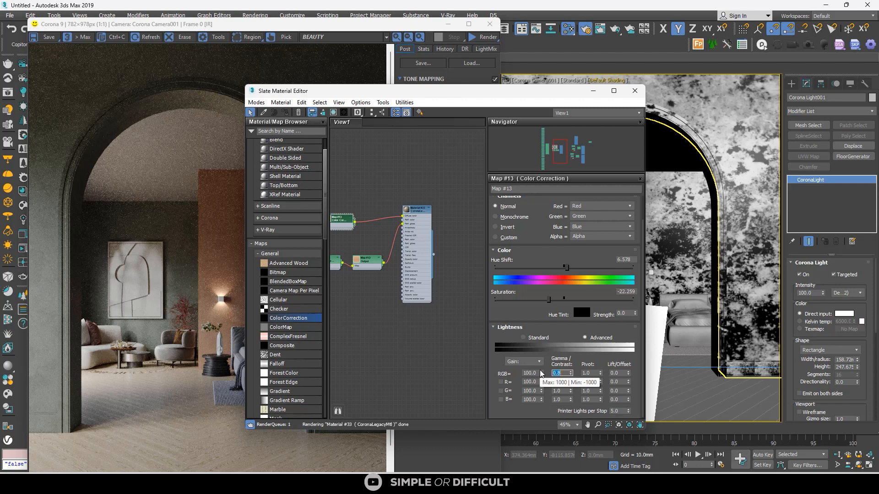
key(Return)
Move the material editor clear of the frame buffer, start an interactive render, and check the floor color.
drag(490, 90, 686, 89)
click(486, 36)
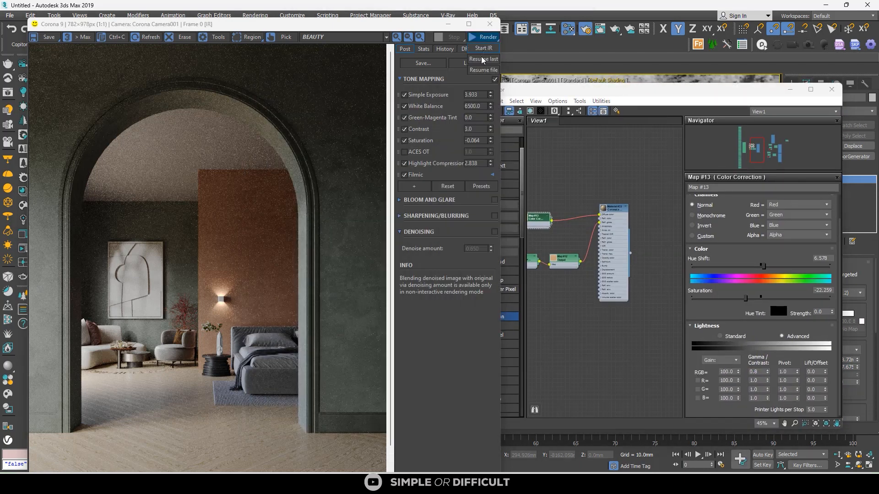
click(484, 47)
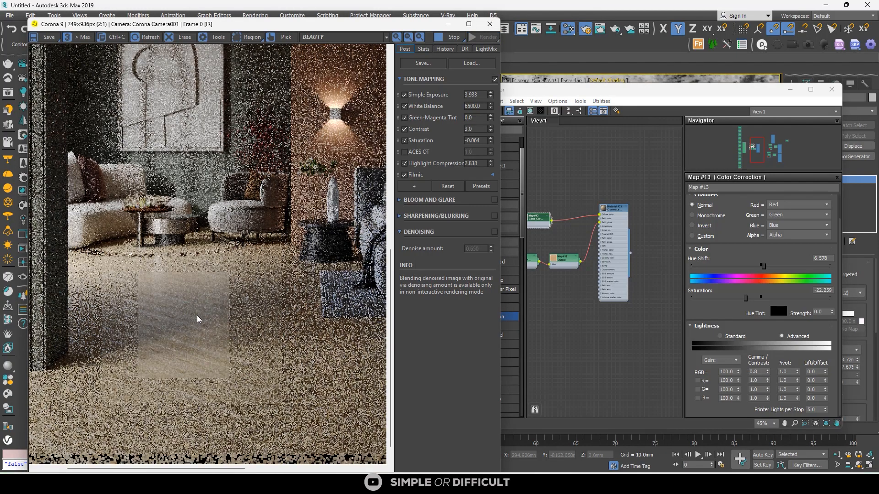
scroll(142, 272, up, 1)
scroll(196, 254, down, 3)
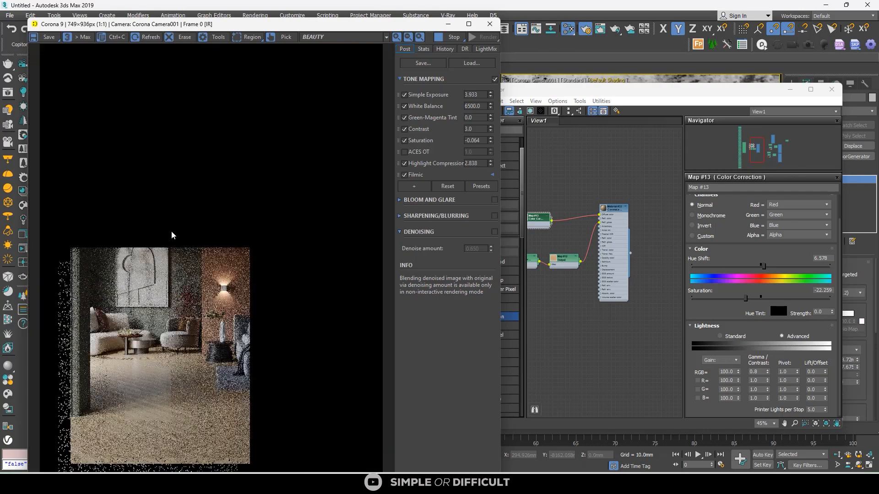
scroll(189, 418, up, 2)
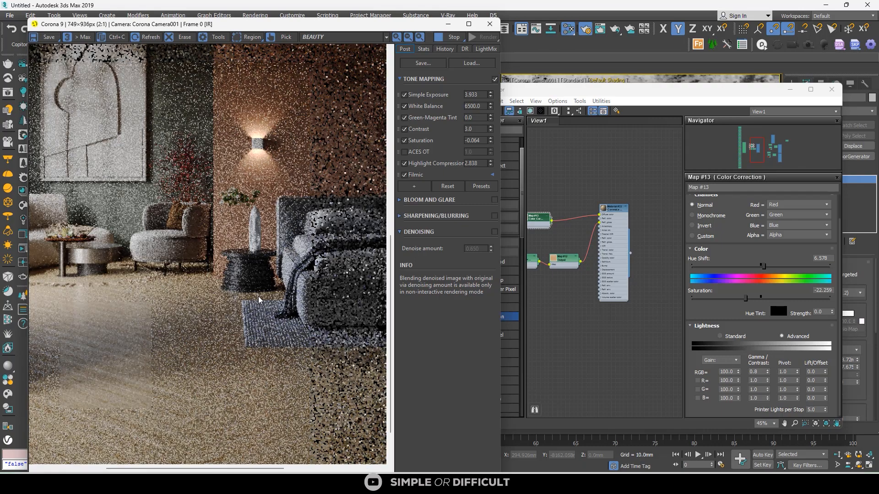
scroll(259, 299, down, 2)
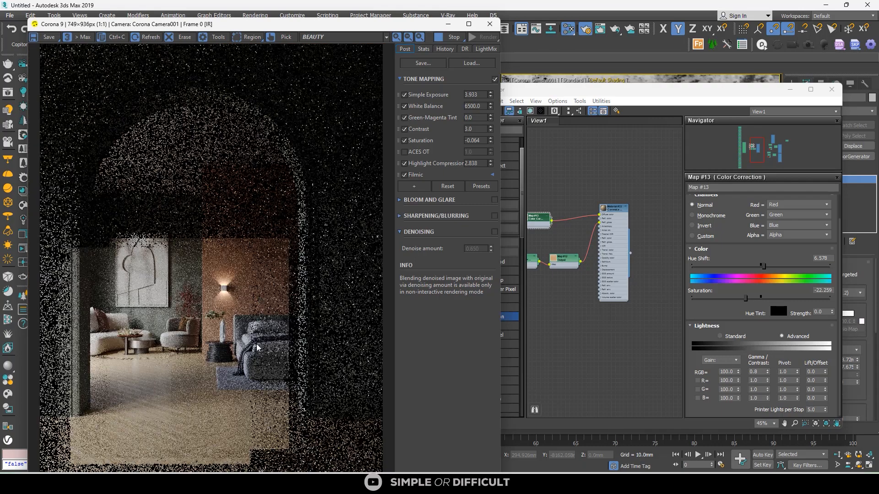
Set the floor Color Correction map's RGB Gamma/Contrast to 0.6 and check the floor in the render.
double_click(762, 372)
text(.)
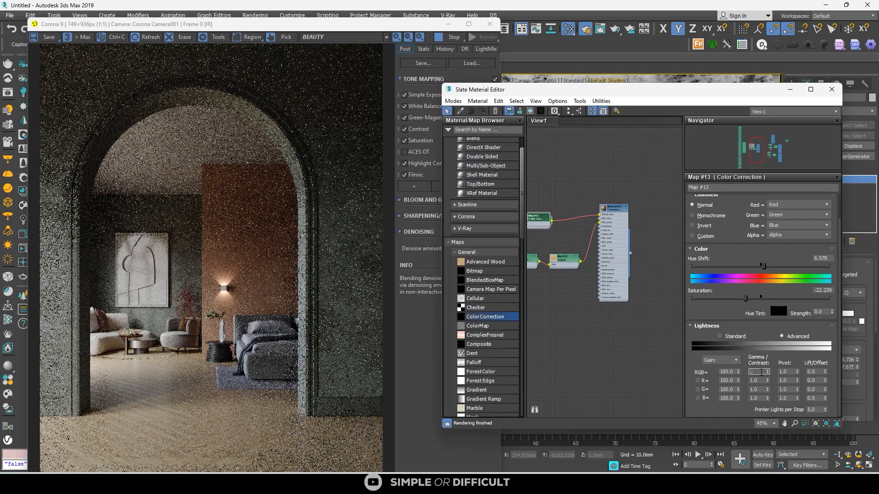
text(6)
key(Return)
scroll(175, 342, up, 3)
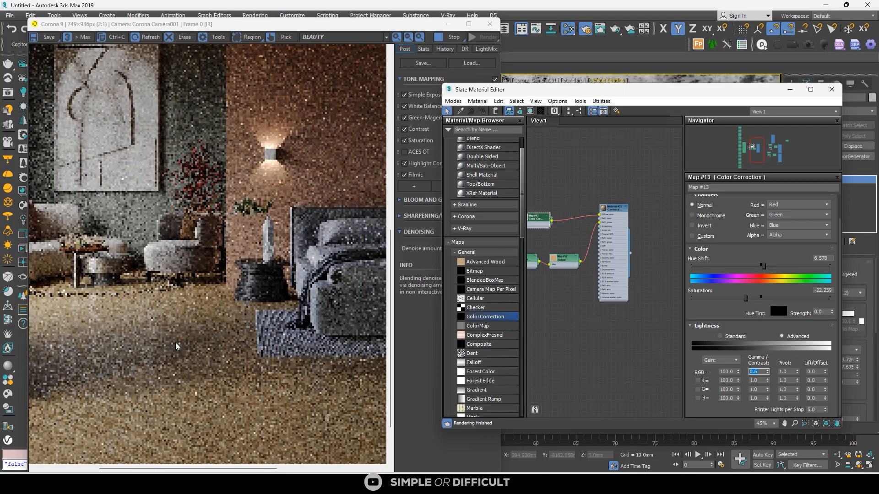
scroll(197, 194, down, 3)
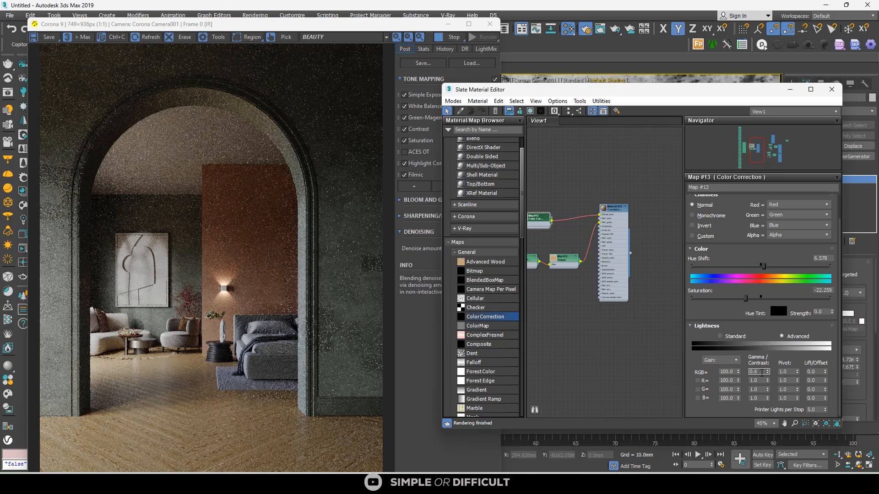
Set the floor Color Correction map's RGB Gamma/Contrast to 0.8 and its saturation to about -20.27, checking the floor in the render.
key(Return)
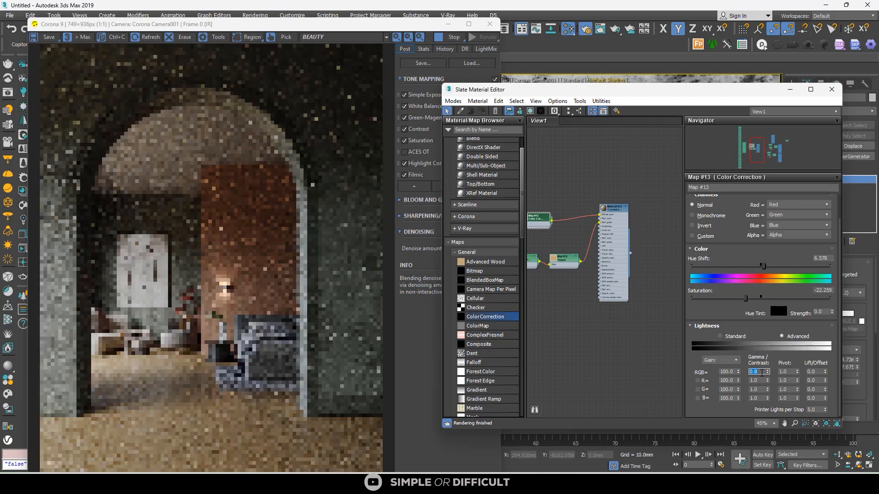
scroll(182, 422, up, 1)
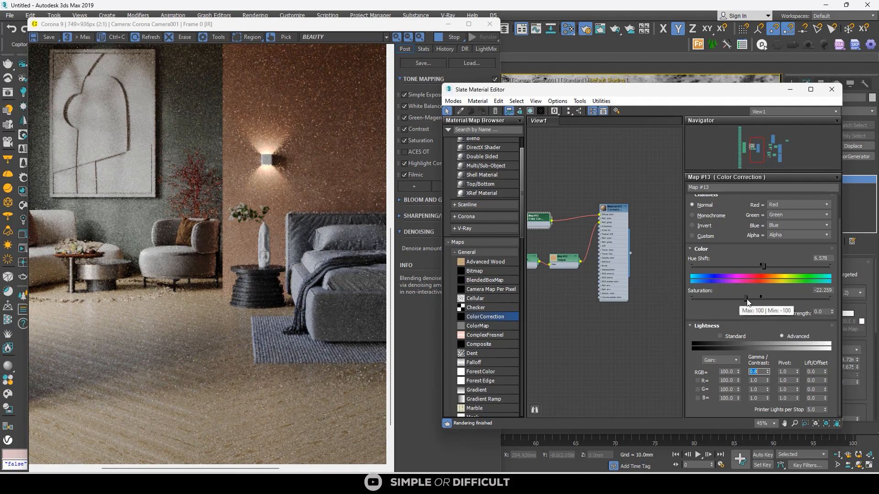
drag(747, 298, 747, 300)
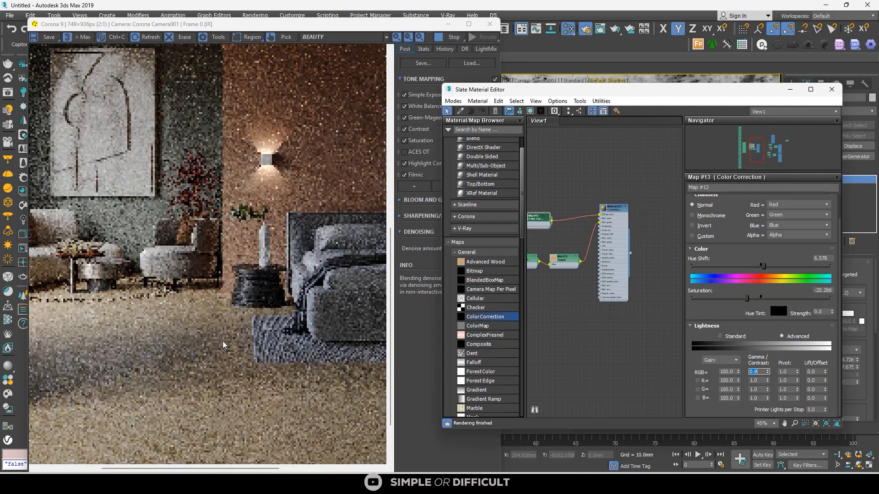
scroll(223, 344, down, 1)
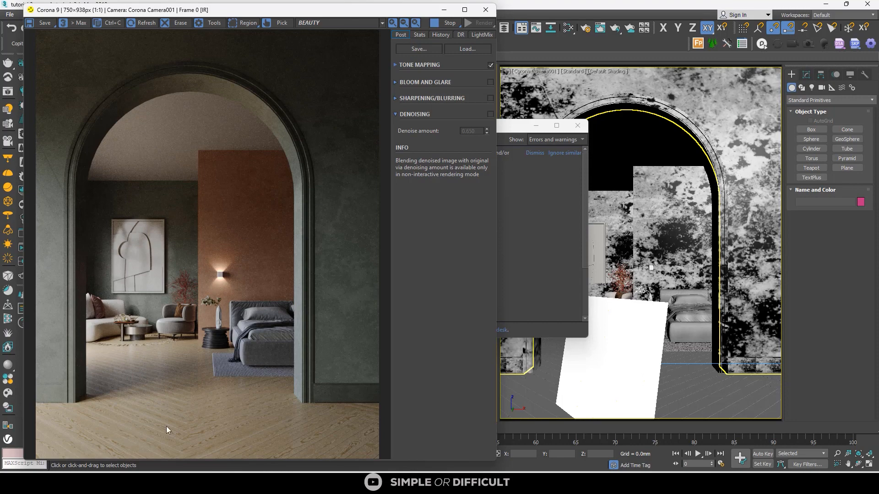
Add a LUT operator to the frame buffer's tone mapping, enable it and expand its settings.
click(395, 65)
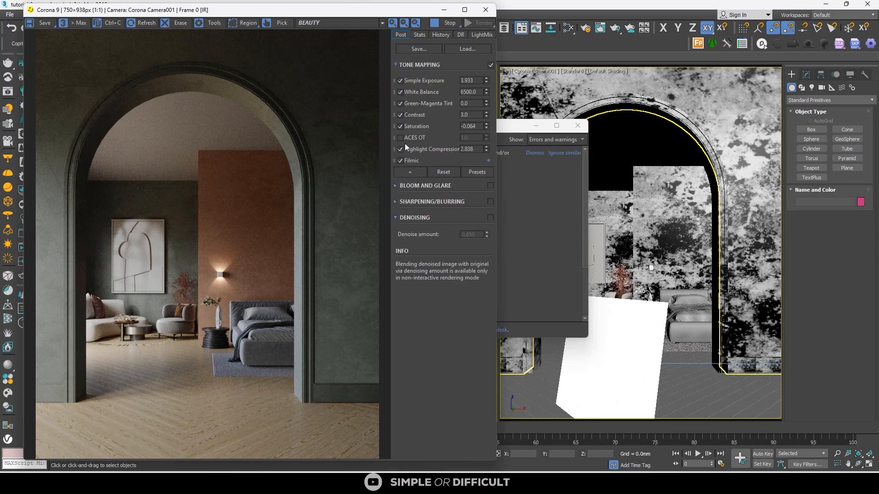
click(409, 174)
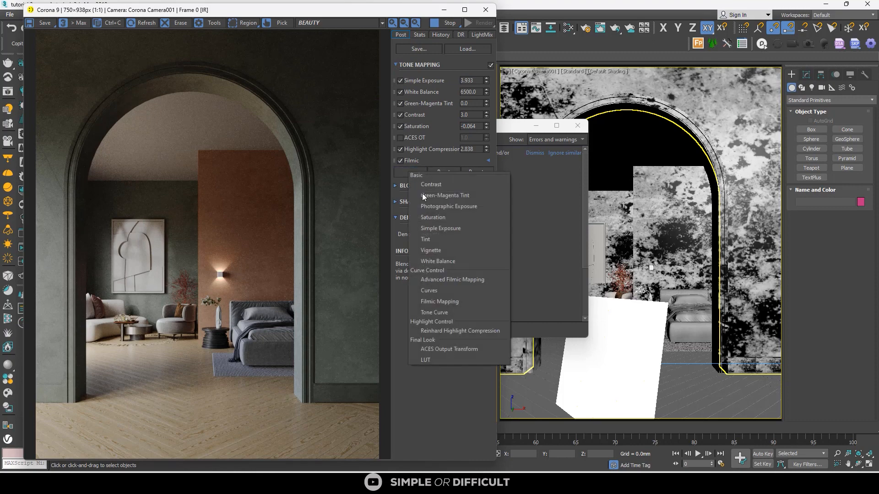
click(433, 359)
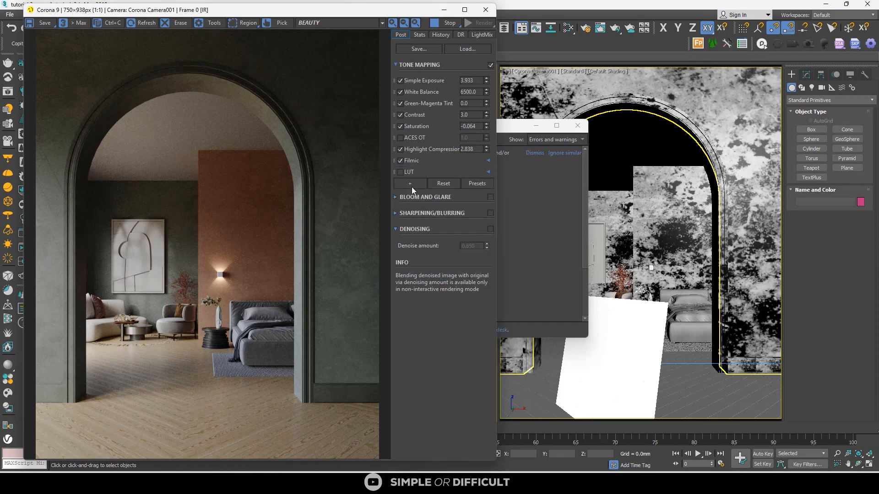
click(401, 172)
click(488, 172)
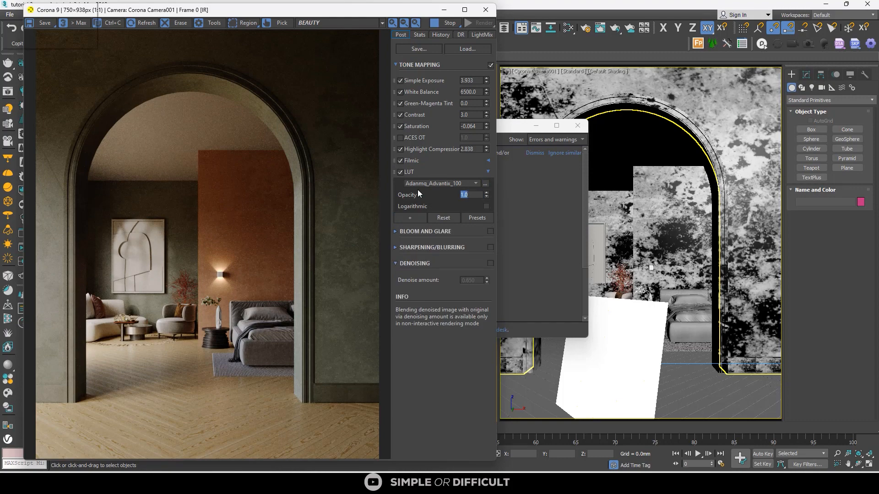
Set the opacity of the tone mapping LUT to 0.4 and collapse its settings.
text(.4)
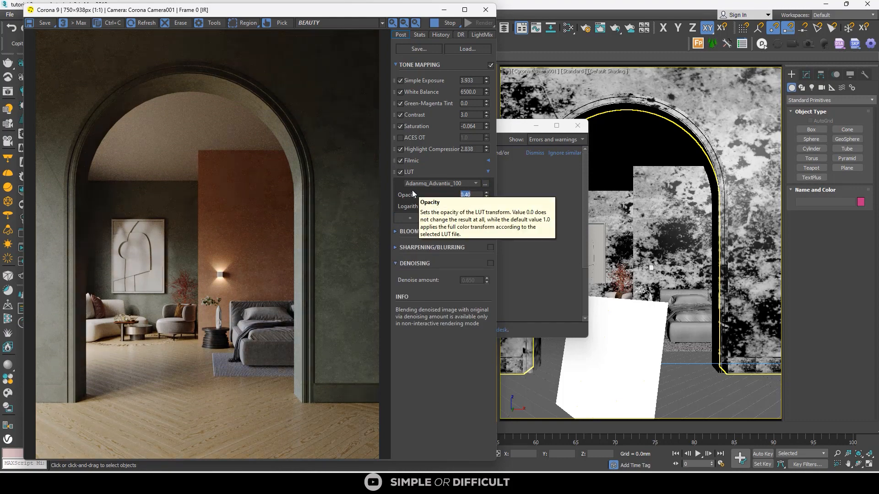
click(472, 194)
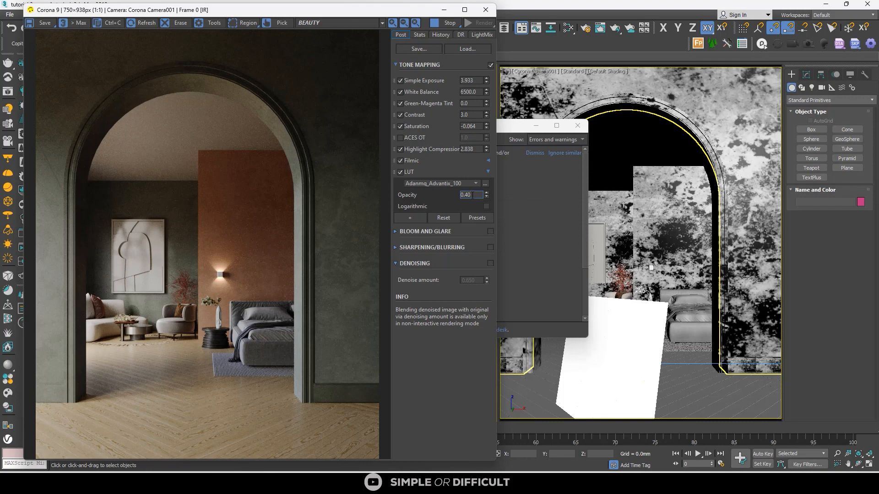
text(3)
key(Return)
key(BackSpace)
text(.4)
key(Return)
click(488, 172)
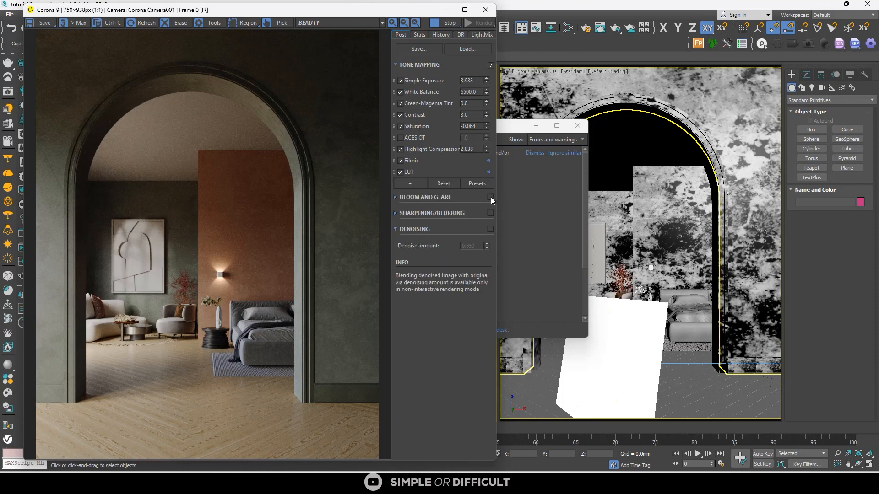
Enable Bloom and Glare and Sharpening/Blurring for the render, with a sharpen amount of 3.0.
click(396, 213)
double_click(468, 229)
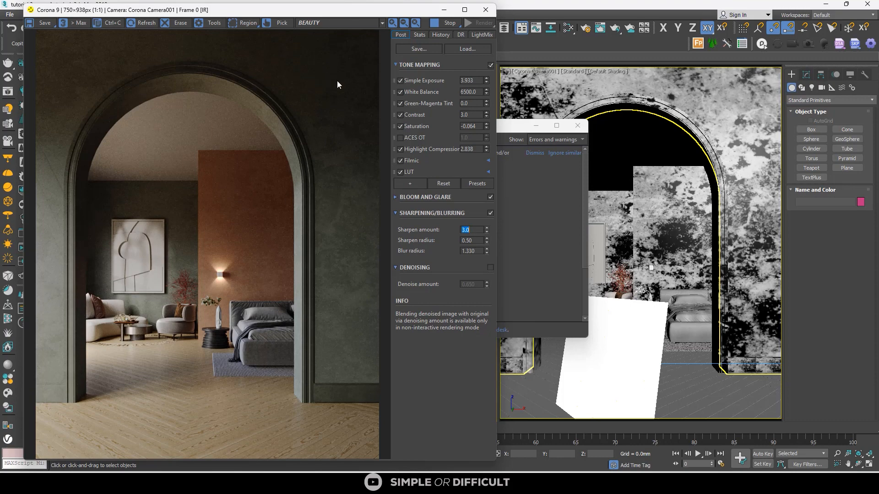
Compare the furniture and wall lamp close up with Sharpening/Blurring switched off and on.
scroll(257, 356, up, 1)
scroll(264, 294, down, 2)
scroll(207, 328, up, 2)
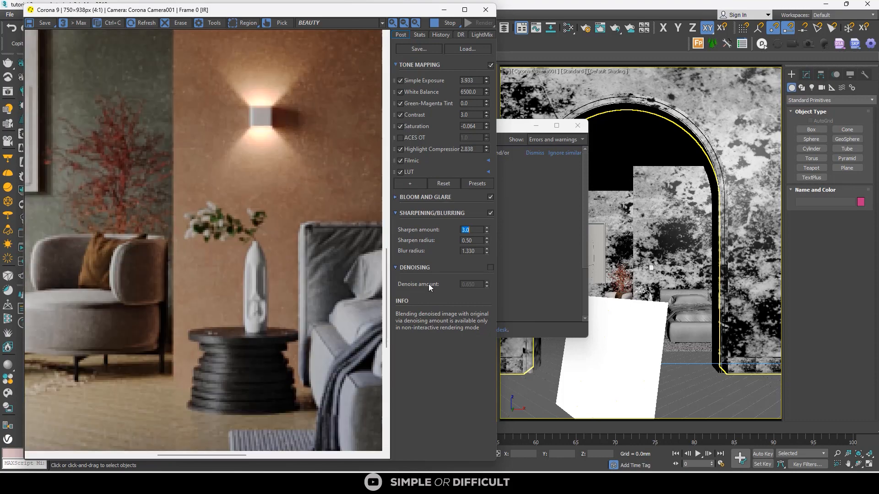
click(490, 212)
click(490, 212)
click(490, 211)
click(490, 212)
click(490, 212)
click(490, 212)
click(490, 213)
scroll(289, 212, down, 2)
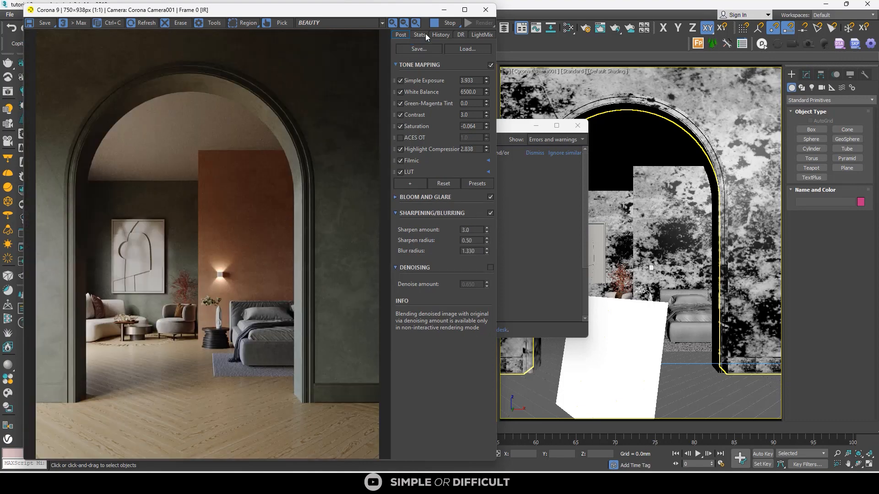
Minimize the frame buffer, open Render Setup and set the output width to 3000.
click(443, 9)
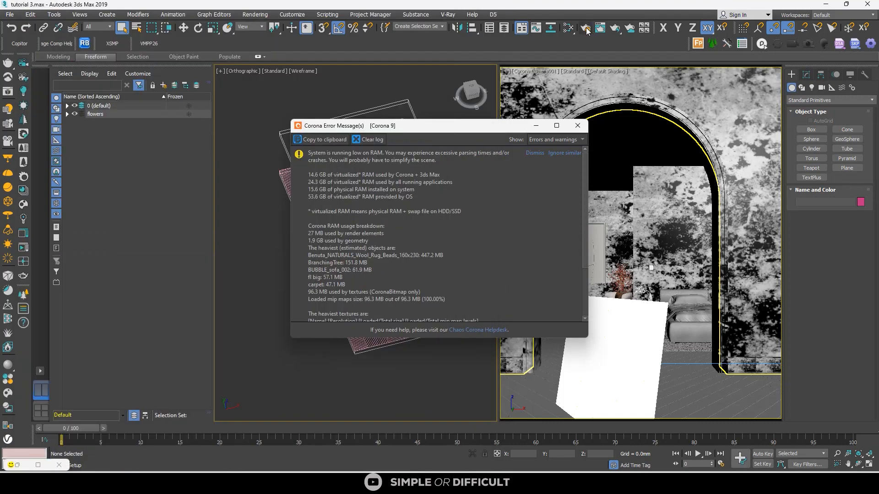
click(585, 28)
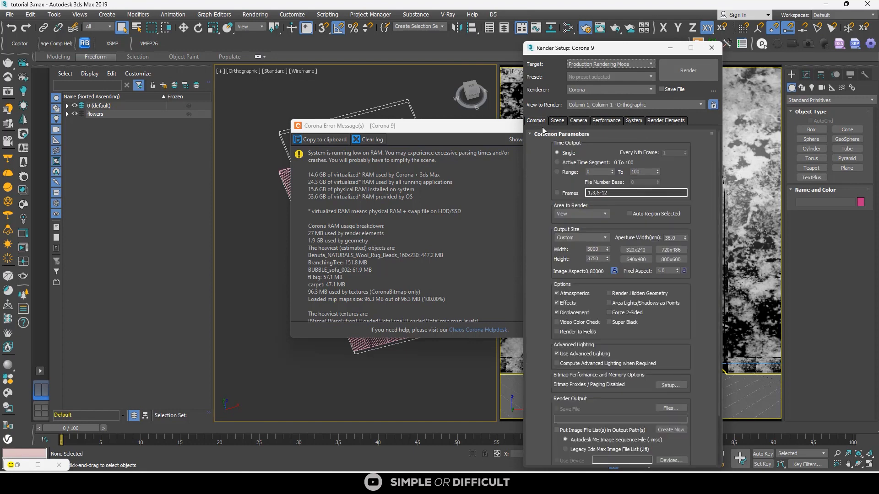
drag(600, 250, 568, 247)
text(30)
Check the denoising and Render Selected modes in the Corona scene settings and close Render Setup.
click(557, 120)
click(584, 287)
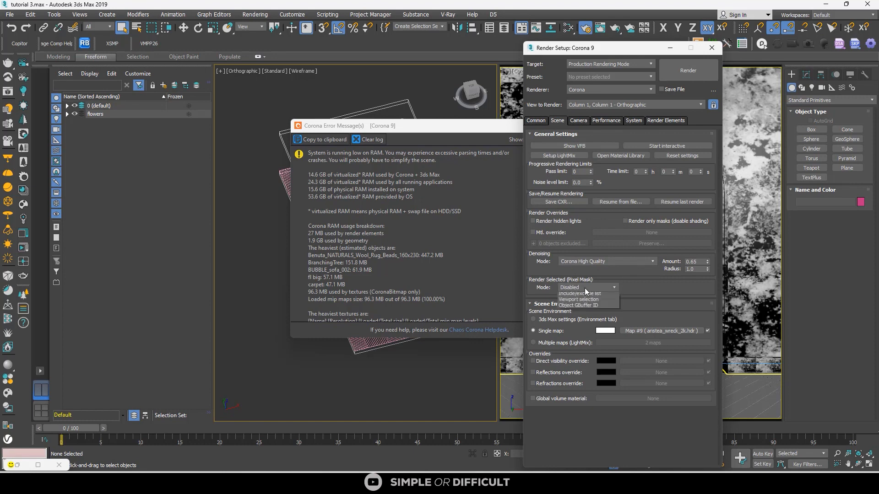
click(591, 257)
click(588, 260)
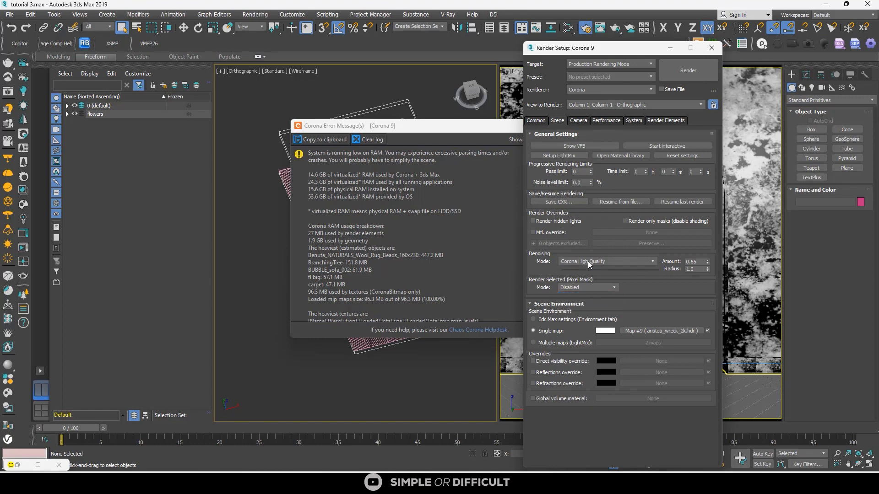
click(584, 292)
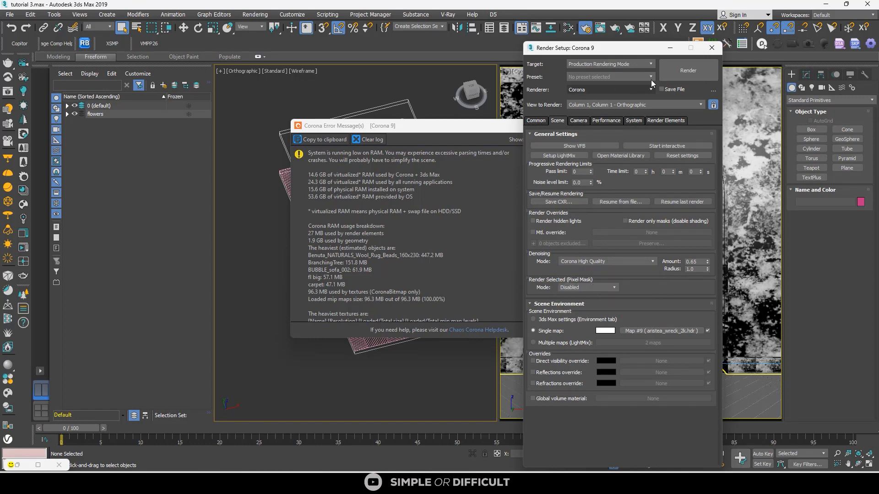
click(711, 49)
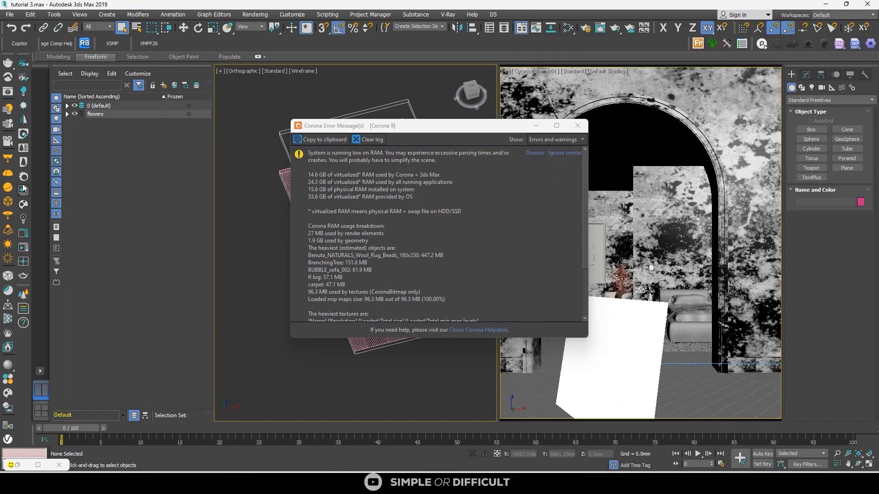
Save the scene file and close the Corona error message window.
click(9, 14)
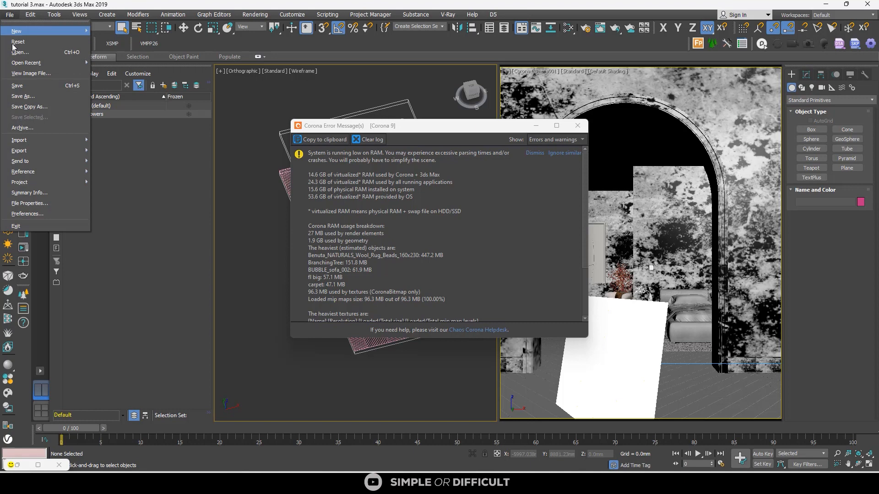
click(31, 87)
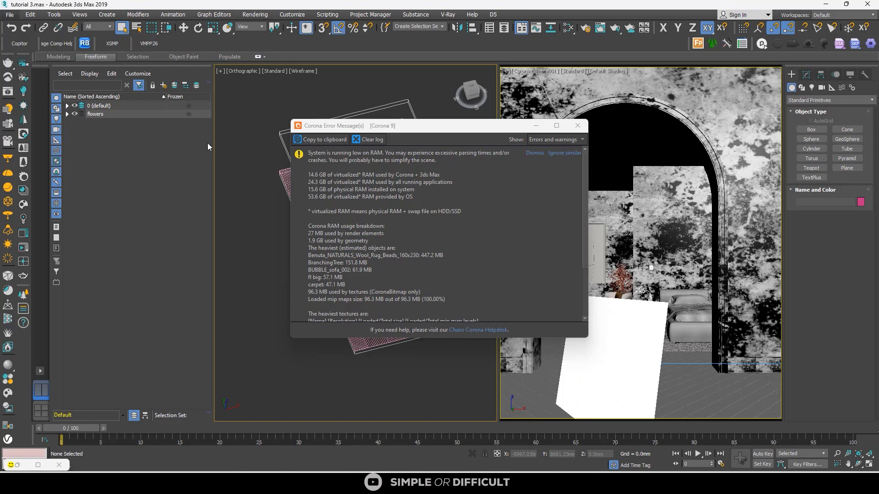
drag(541, 126, 544, 128)
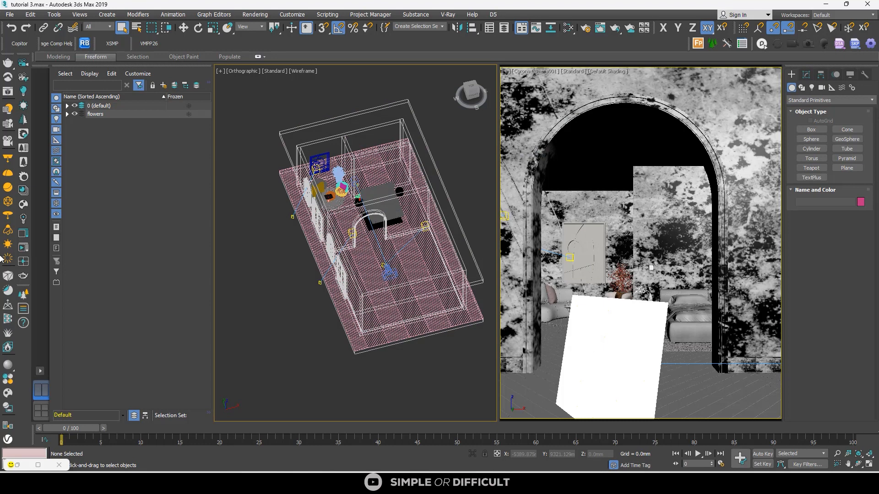
Reopen the frame buffer, maximize it and run the final production render of the camera view.
click(24, 234)
click(464, 9)
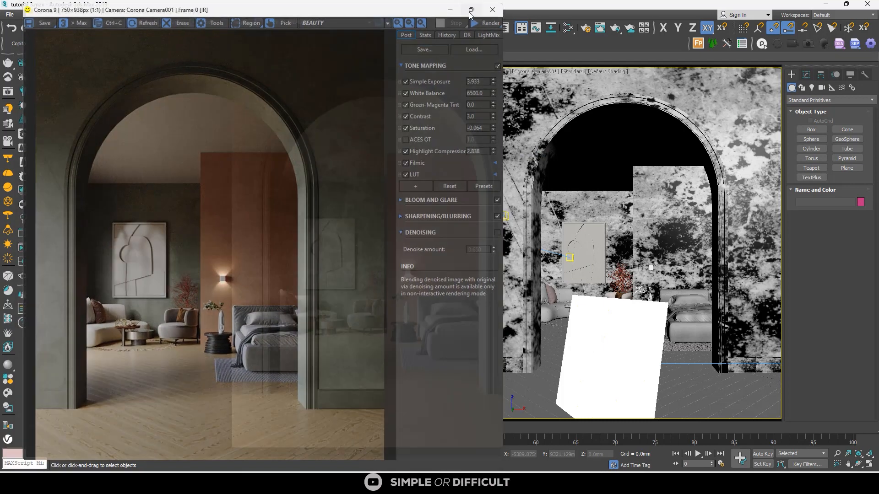
click(859, 16)
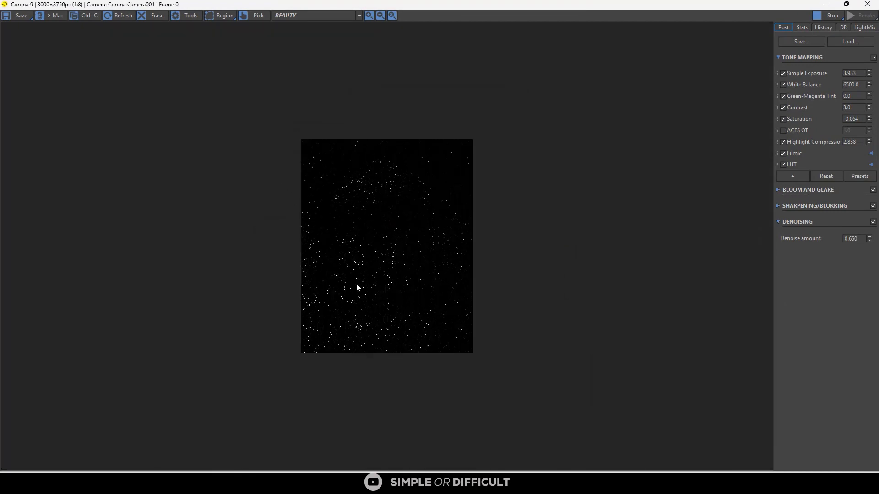
scroll(355, 284, up, 1)
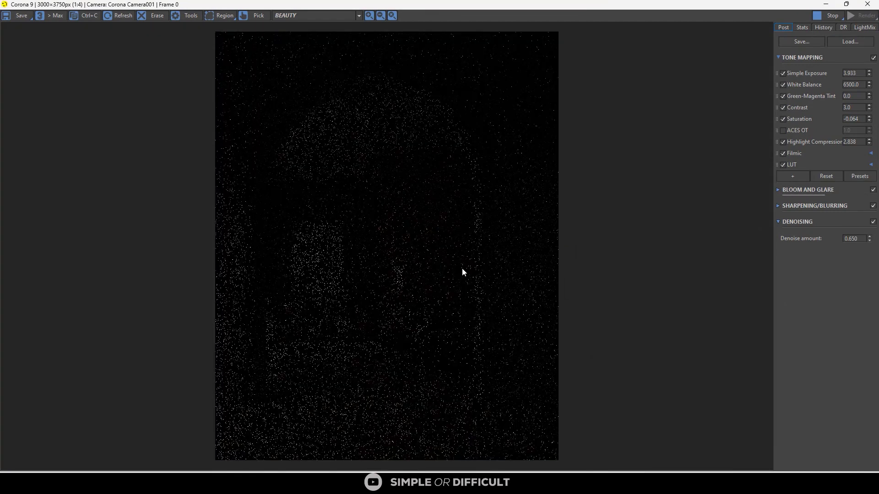
scroll(462, 272, down, 1)
scroll(437, 284, up, 1)
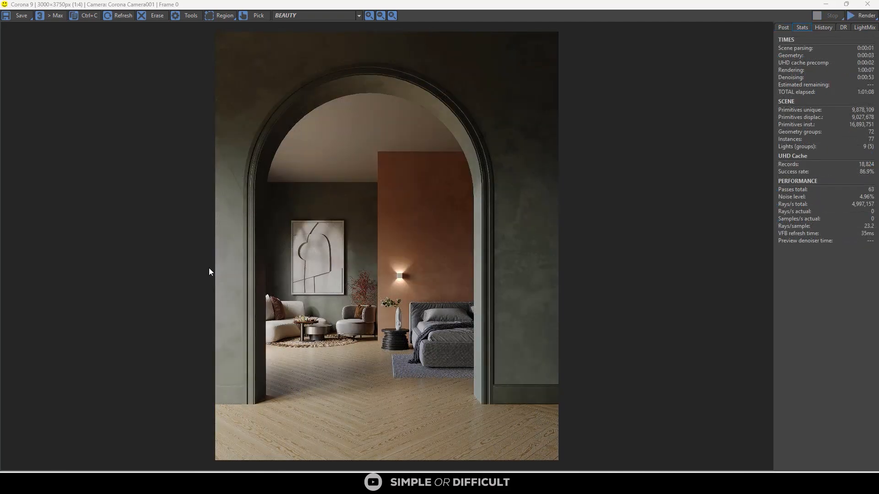
Save the finished render to the Desktop as a PNG image named "bedroom render tut" with the gamma override set to 2.2.
click(16, 15)
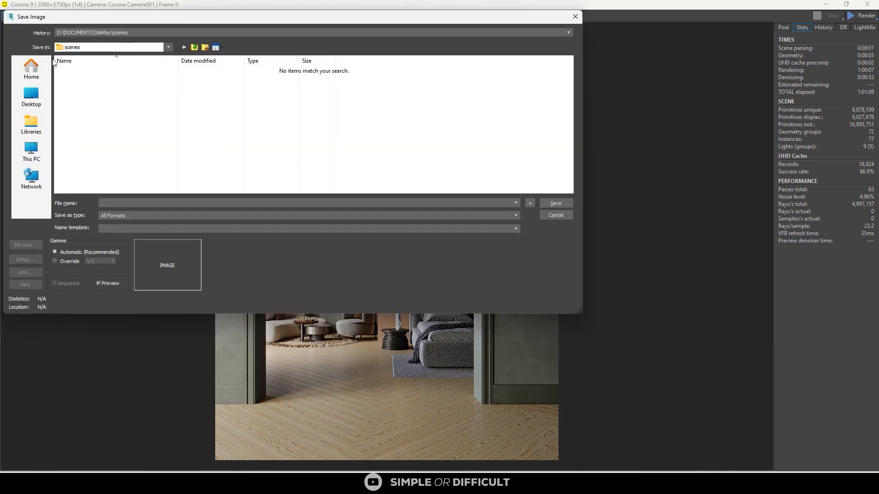
click(32, 95)
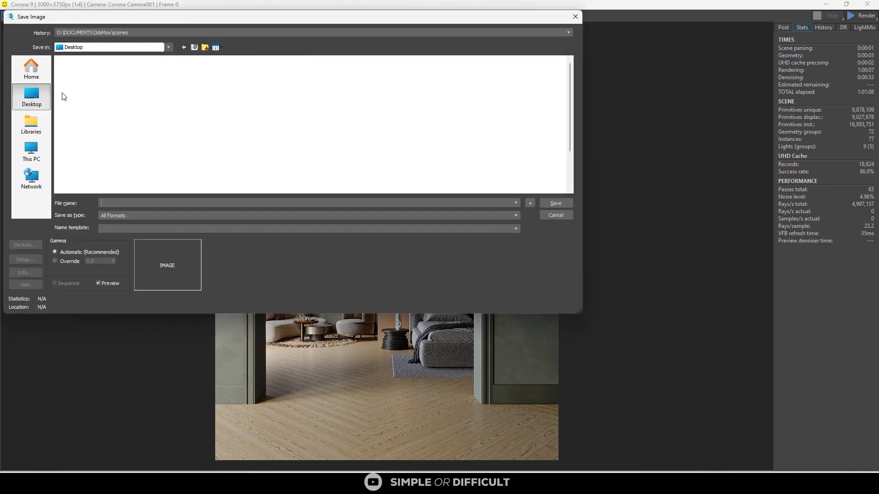
click(117, 202)
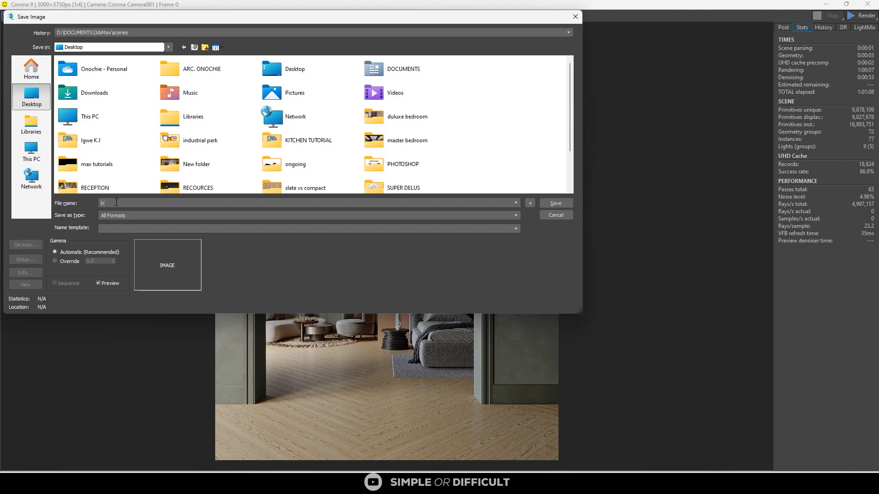
text(bedroom render tut)
click(111, 218)
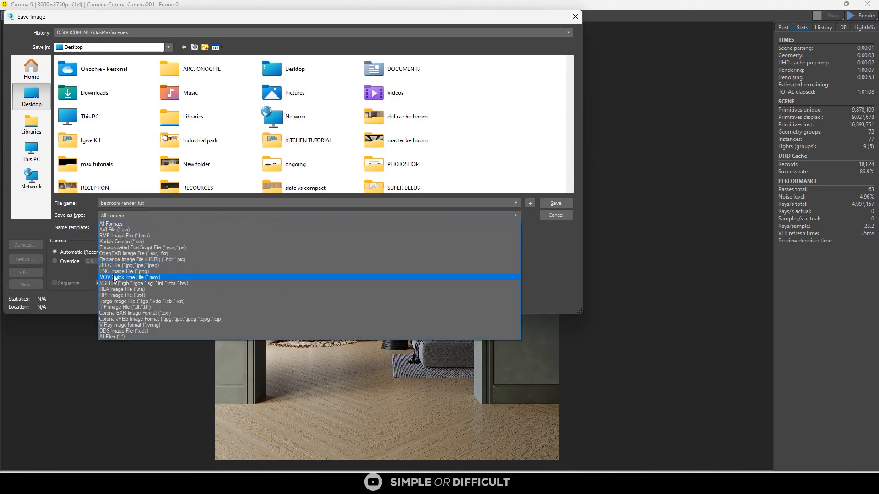
click(115, 272)
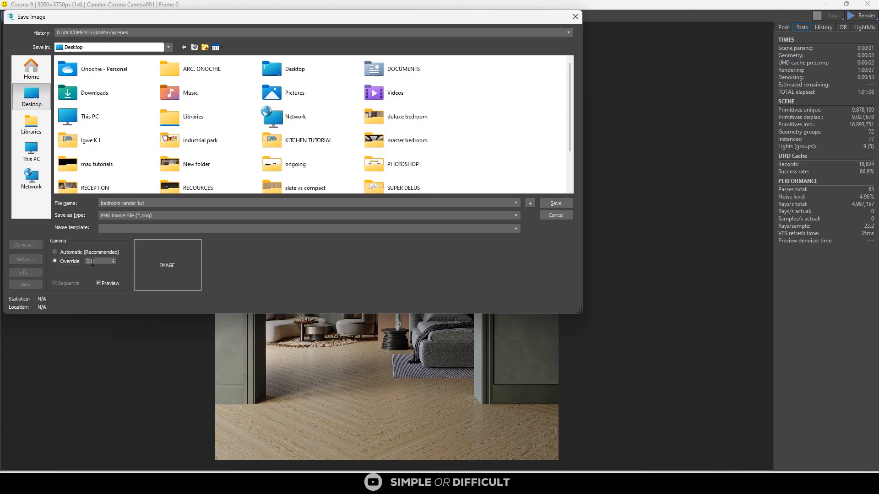
click(67, 262)
text(2.2)
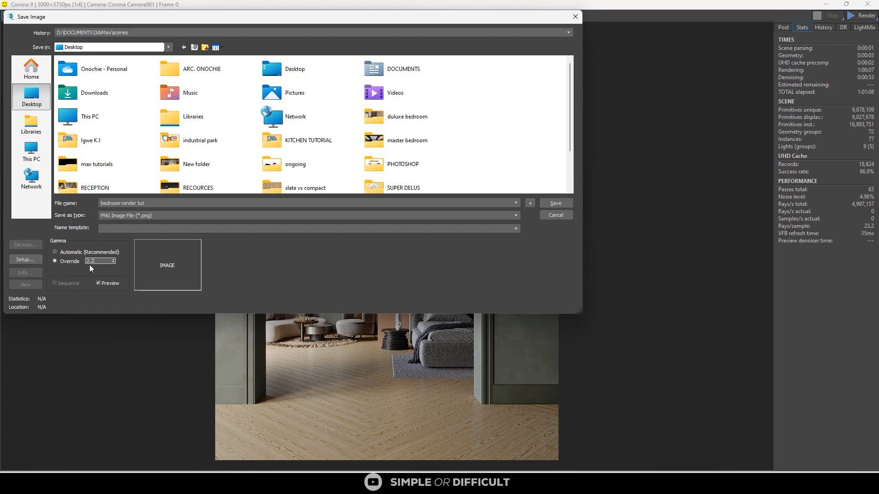
click(555, 204)
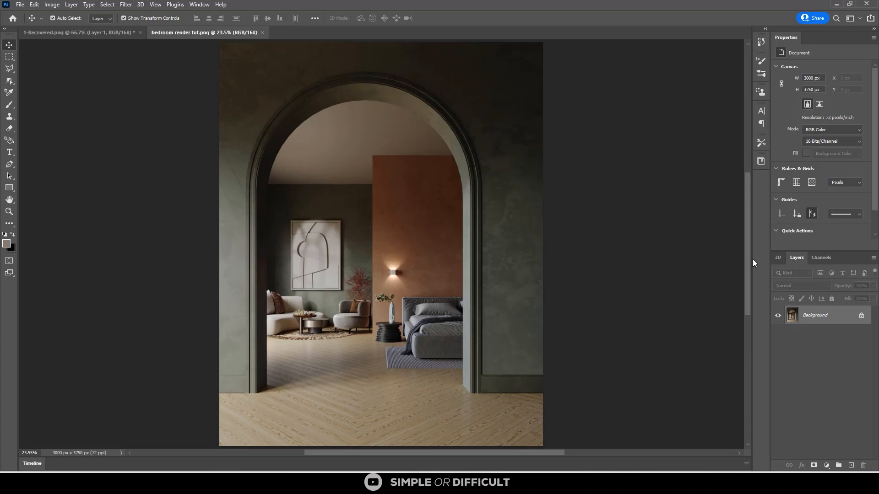
Convert the Background layer to a smart object and duplicate it.
right_click(819, 315)
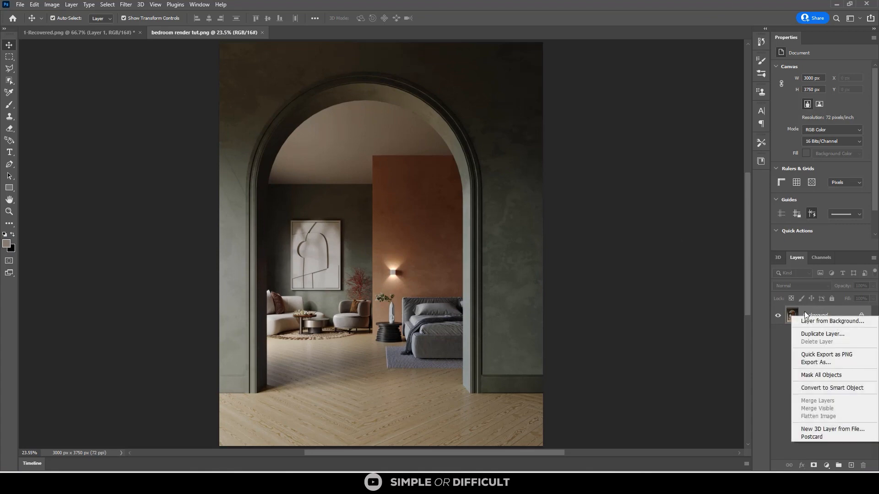
click(815, 387)
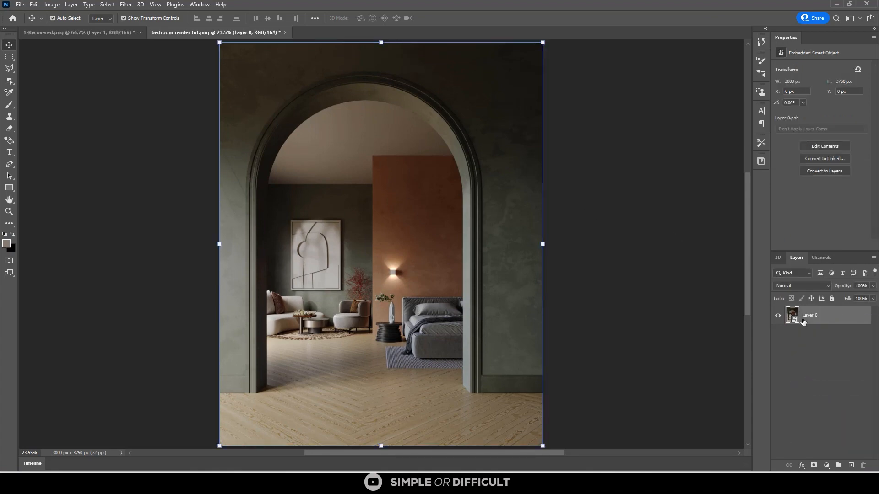
key(ctrl+j)
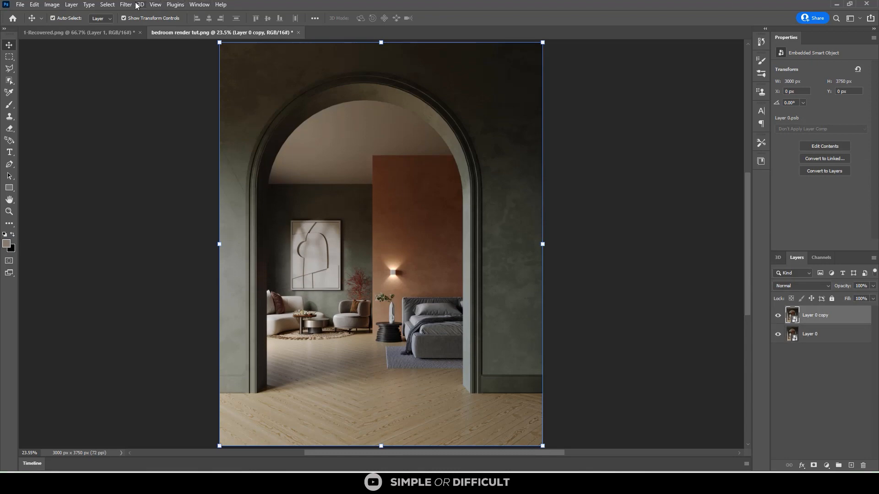
Open the Camera Raw Filter on the duplicated layer and preview the automatic tone correction, switching it back off.
click(127, 4)
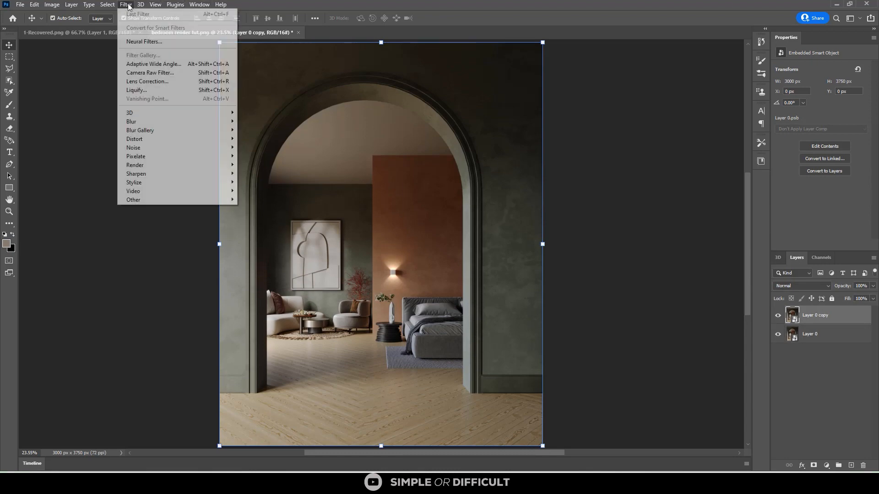
click(155, 73)
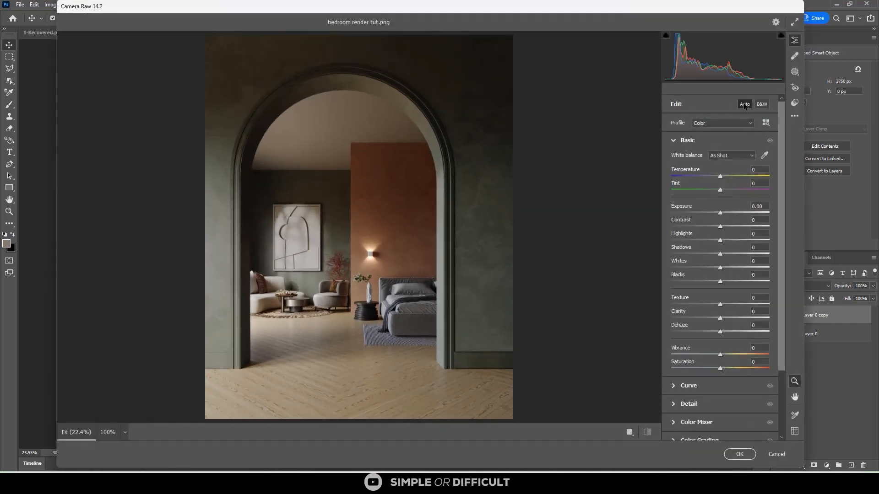
click(744, 104)
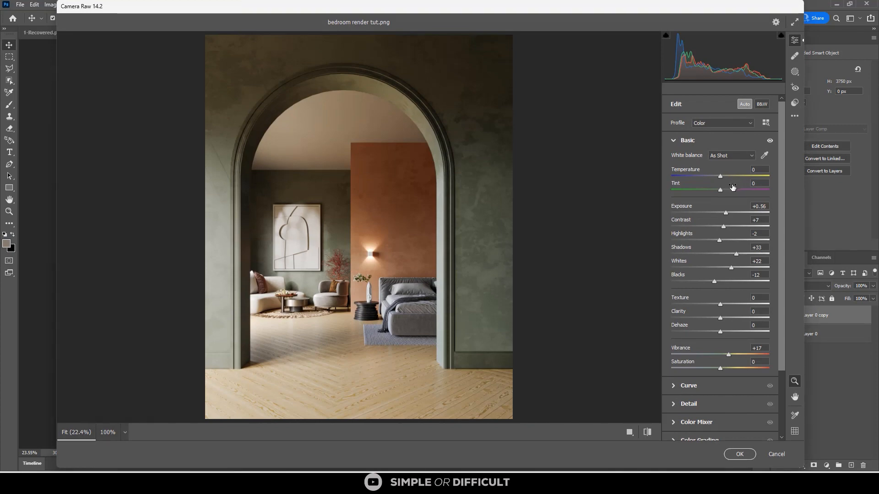
click(745, 104)
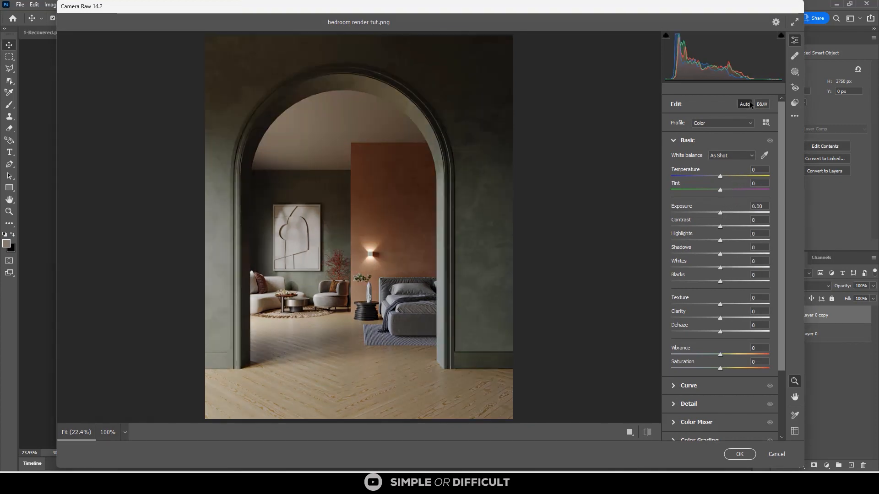
Set exposure to +0.10, contrast to +6, highlights to +4, shadows to -8, whites to +7, blacks to +11, and texture and clarity to +13.
drag(721, 213, 723, 213)
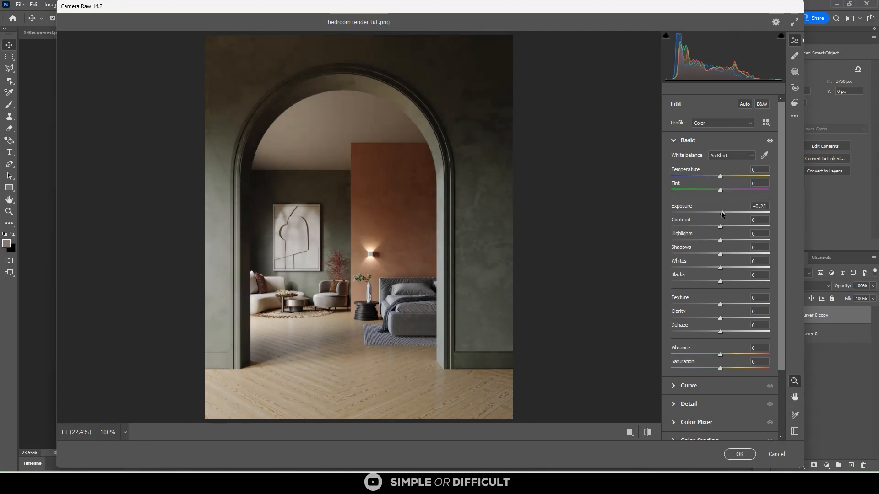
drag(722, 213, 720, 214)
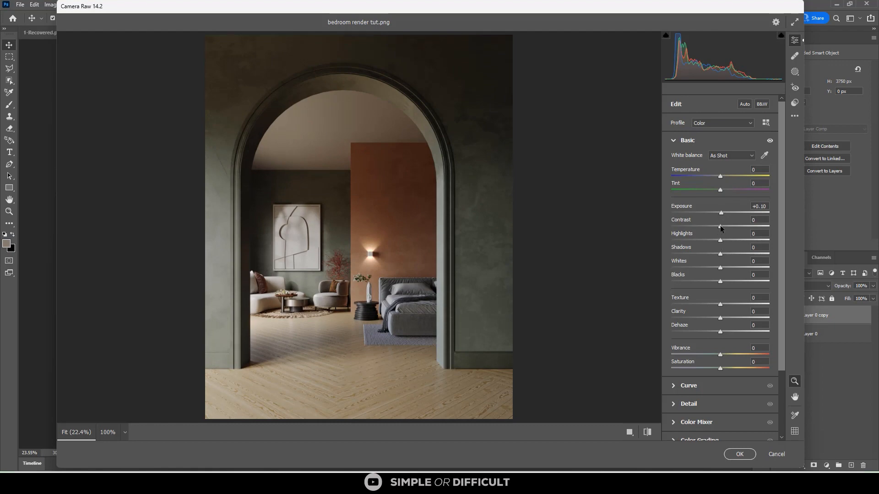
drag(720, 225, 726, 319)
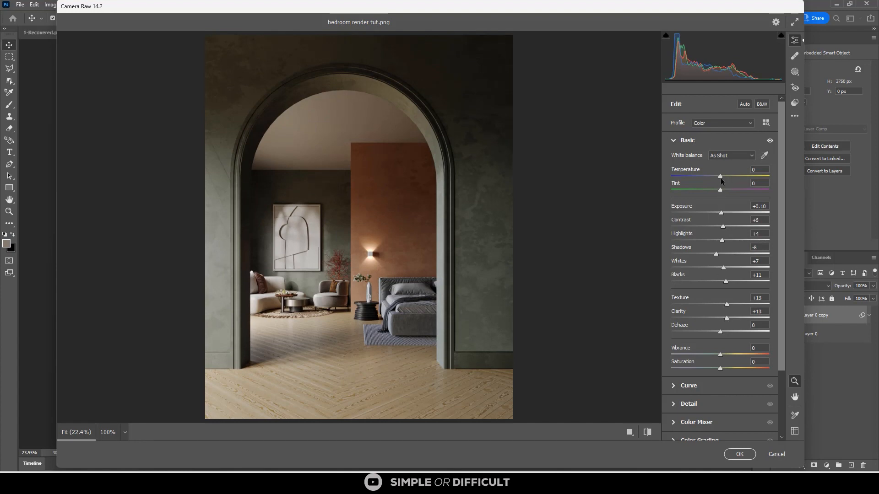
Set the temperature to -3 and the tint to +2, and compare the edited image with its default settings.
drag(720, 176, 718, 178)
drag(721, 193, 722, 193)
click(646, 433)
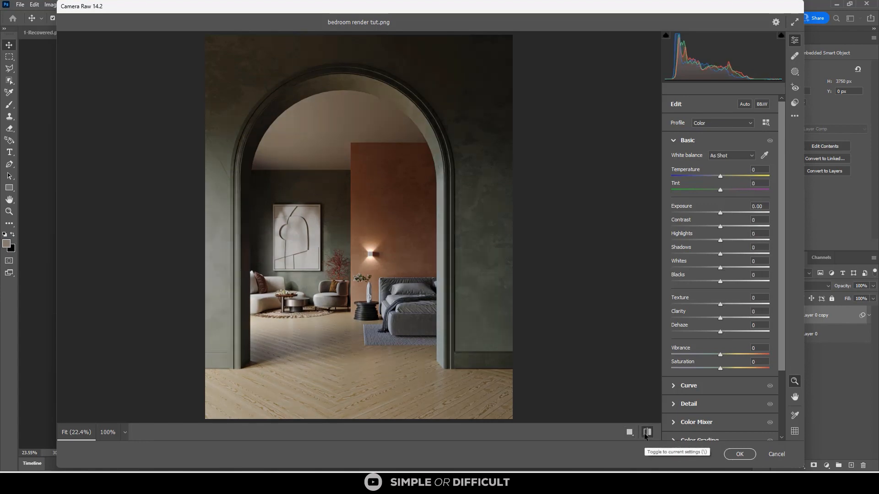
click(646, 433)
click(647, 433)
click(647, 433)
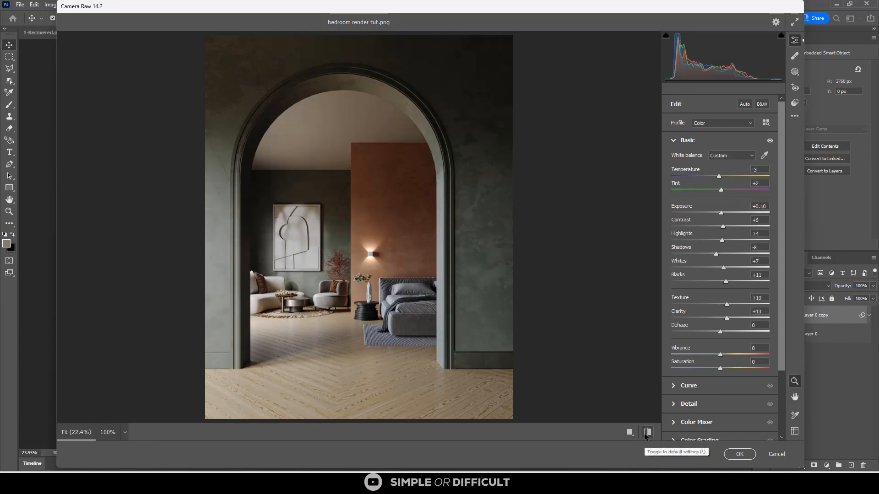
click(646, 434)
click(645, 433)
Set sharpening to 8, noise reduction to 10 and color noise reduction to 8, and compare the image without these detail edits.
key(ctrl+plus)
scroll(703, 364, down, 2)
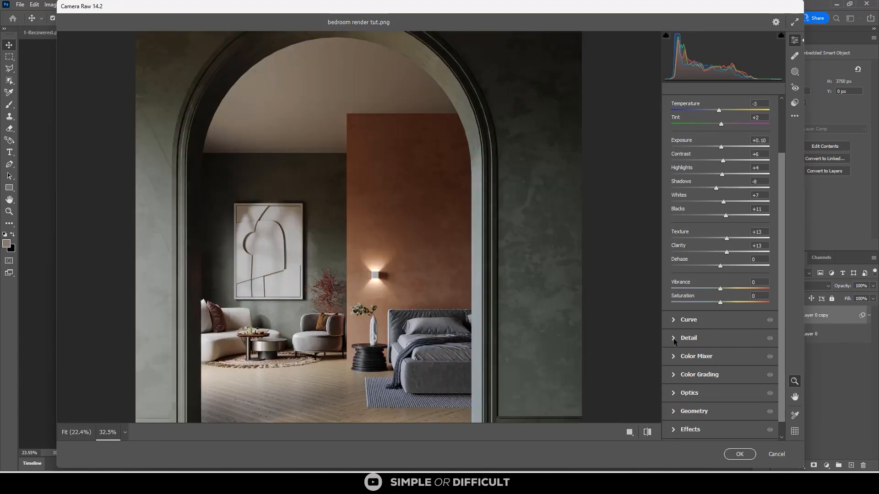
click(673, 338)
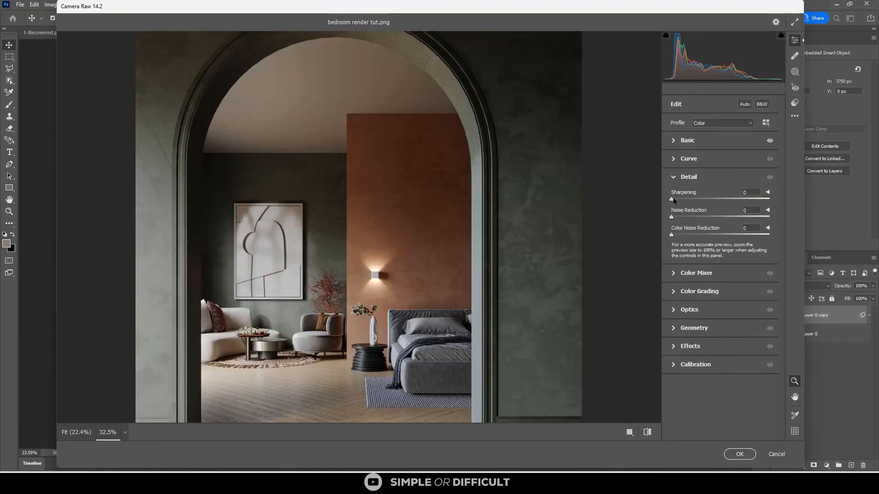
drag(672, 199, 677, 235)
click(770, 178)
click(770, 178)
Commit the Camera Raw edits and compare the image with the filtered layer hidden and shown.
scroll(468, 234, down, 4)
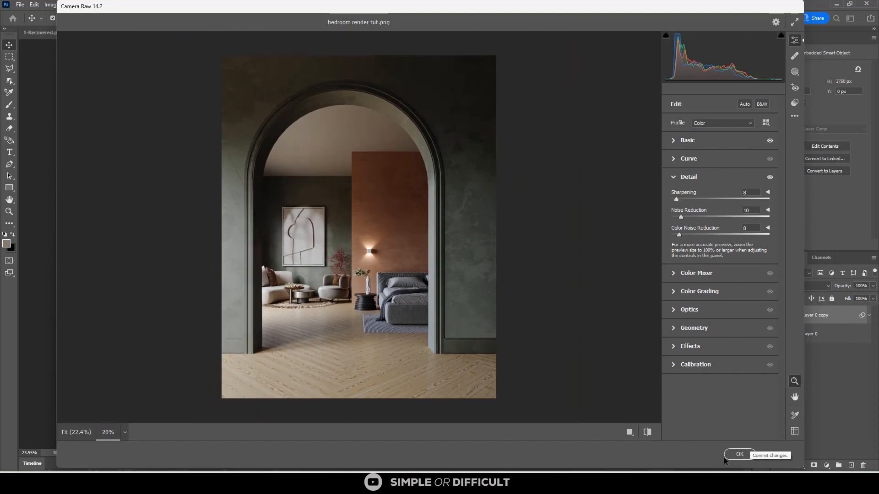
scroll(421, 405, up, 2)
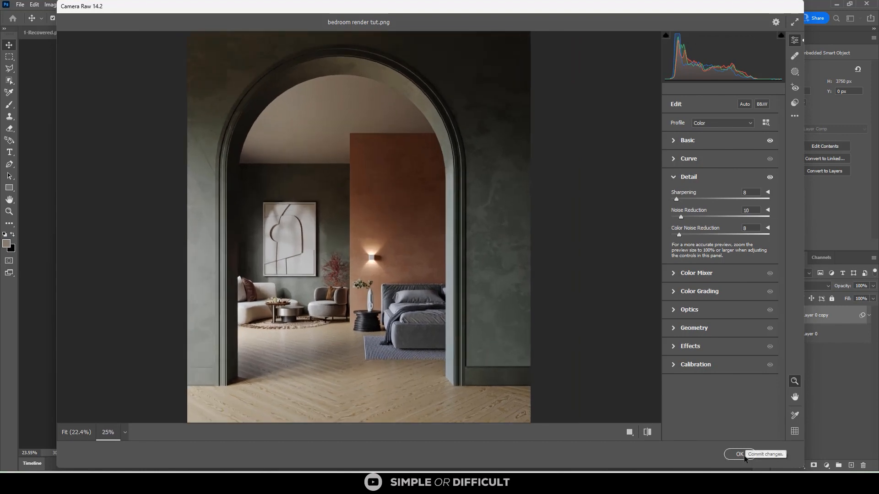
click(743, 456)
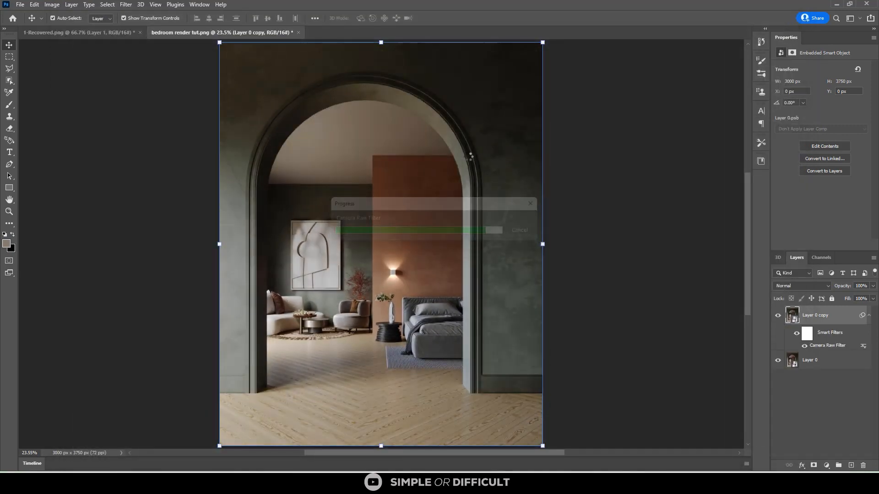
click(778, 315)
click(778, 315)
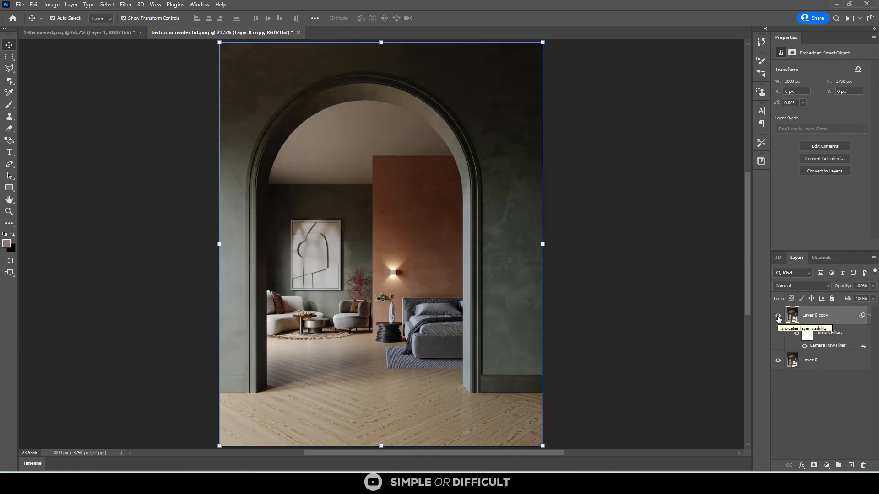
click(778, 315)
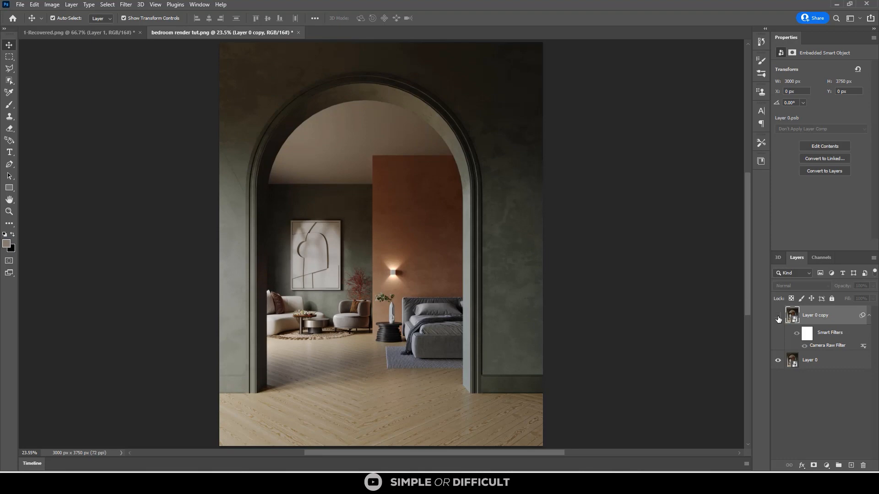
click(779, 318)
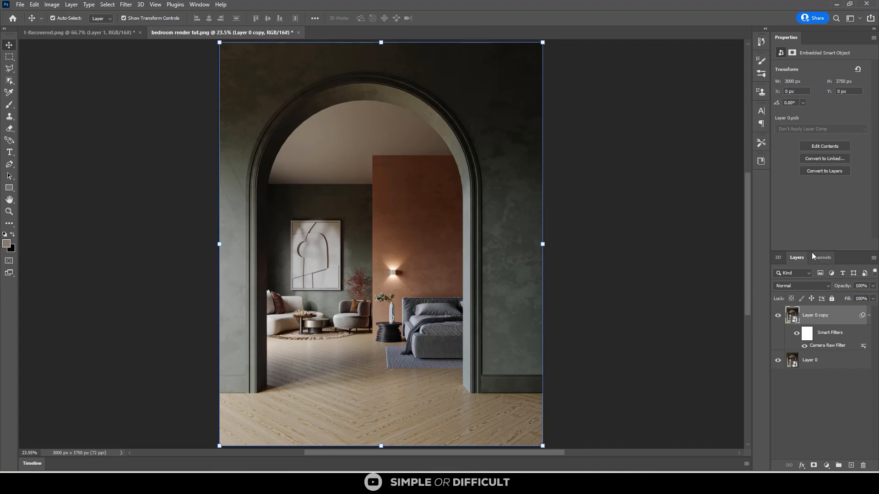
Add a Hue/Saturation adjustment layer above the filtered layer with hue -2 and saturation -5.
click(126, 4)
click(199, 4)
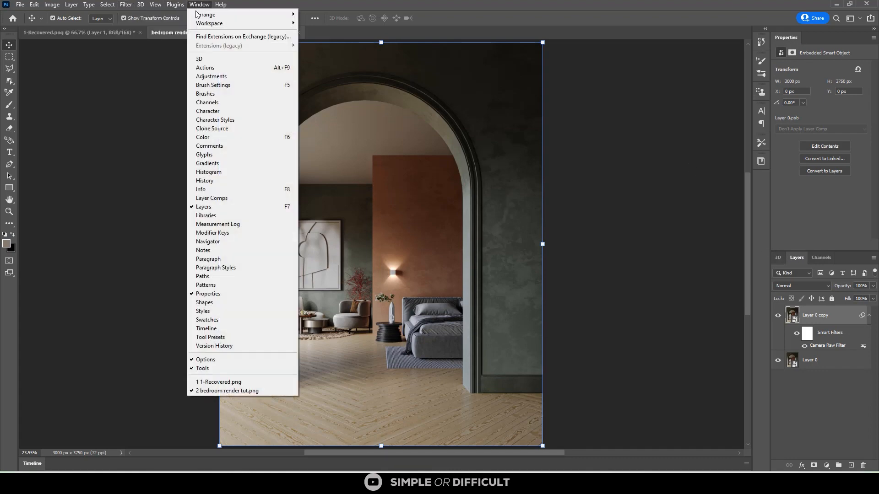
click(212, 76)
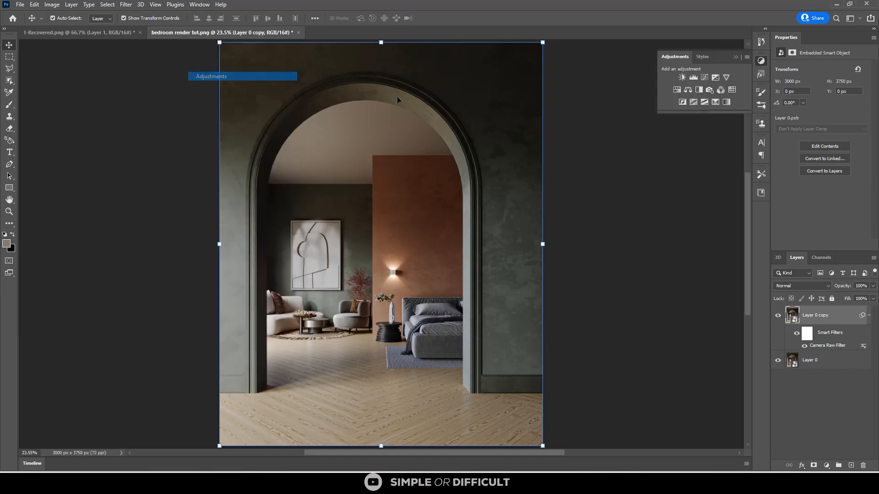
click(677, 88)
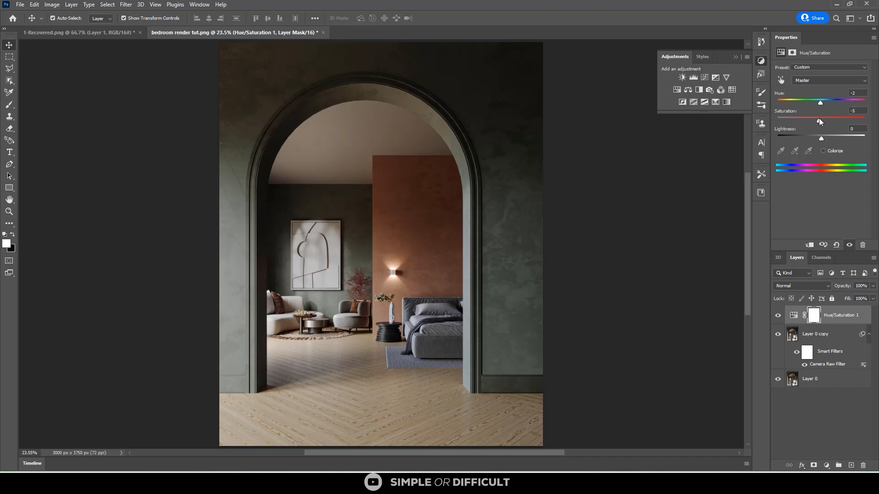
Compare the render with the Hue/Saturation adjustment on and off, both as a whole and close up on the room interior.
click(849, 245)
click(848, 247)
click(848, 247)
click(848, 246)
click(848, 246)
click(848, 246)
alt+scroll(330, 235, up, 5)
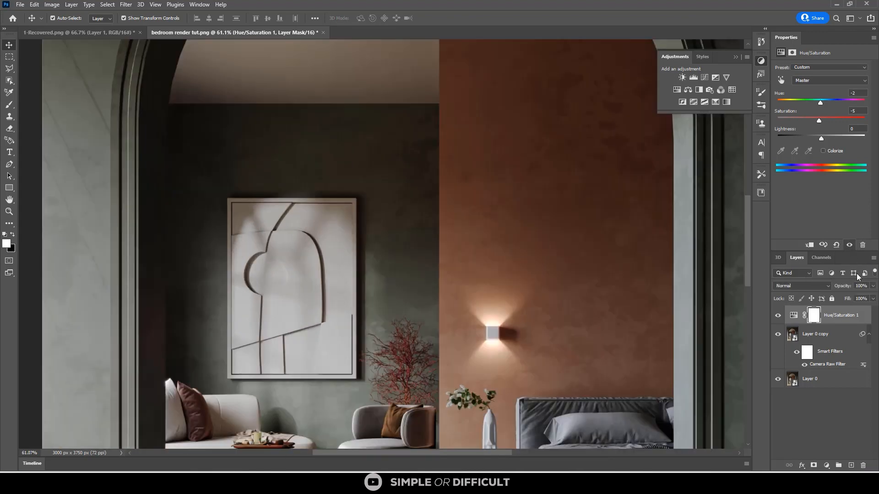
click(849, 250)
click(849, 250)
click(849, 250)
click(849, 250)
click(849, 250)
click(849, 250)
alt+scroll(438, 288, down, 5)
alt+scroll(412, 382, up, 5)
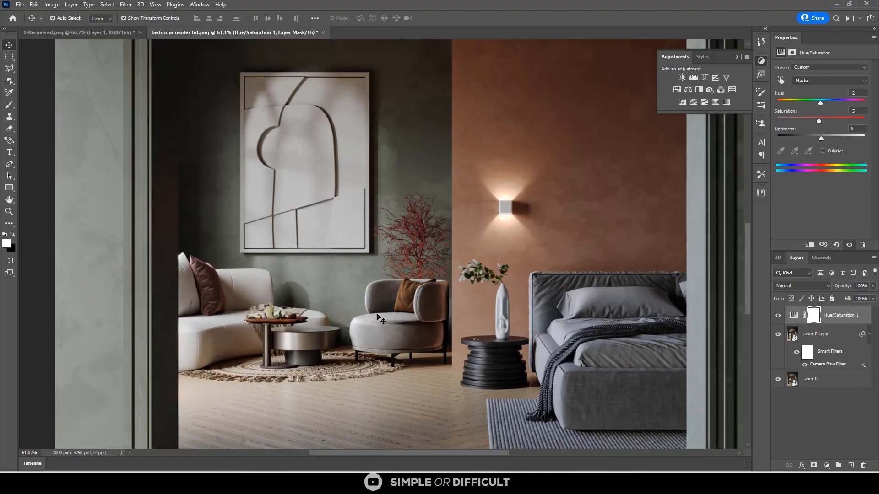
alt+scroll(391, 316, down, 4)
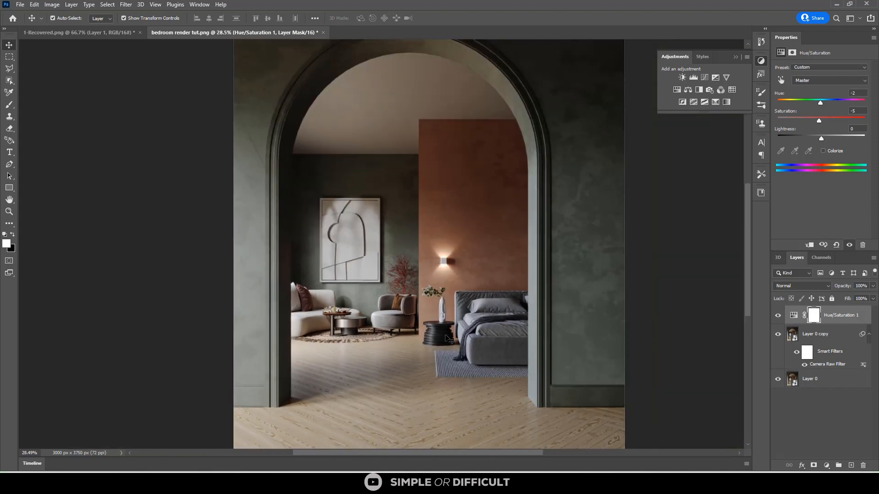
alt+scroll(448, 350, down, 1)
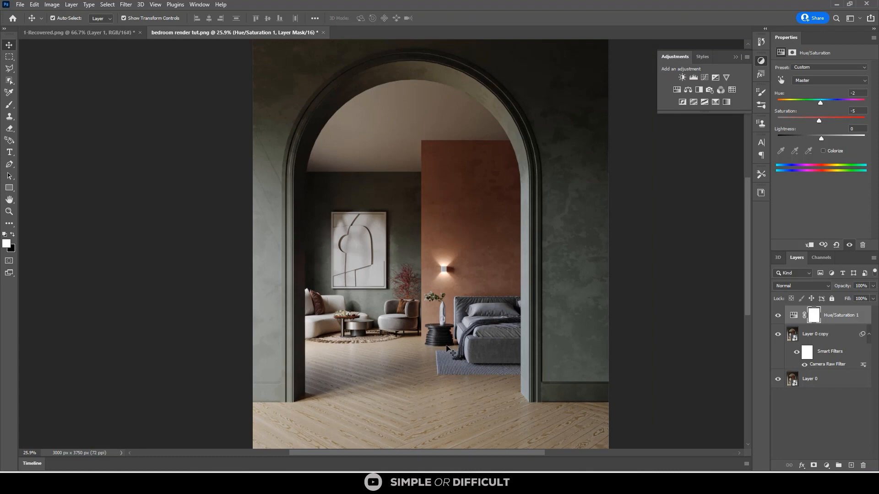
Export the edited render to the Desktop as a PNG named "bedroom render tut edited".
click(14, 6)
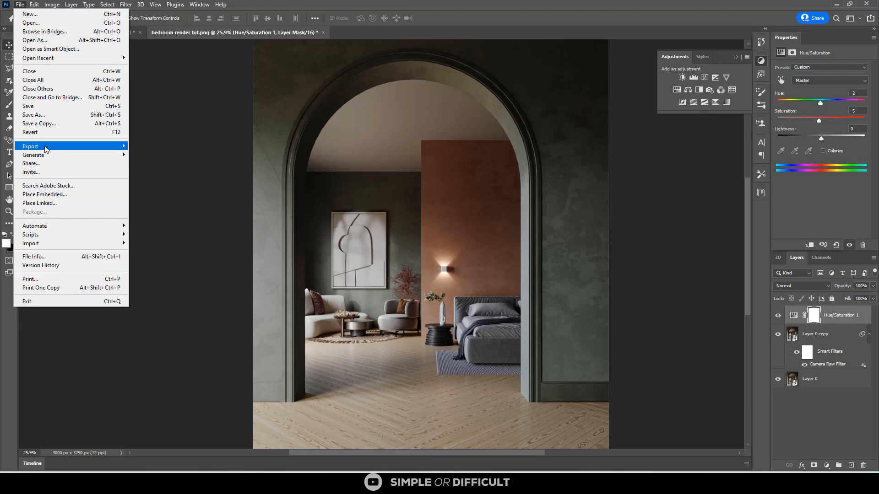
mouse_move(46, 149)
click(200, 147)
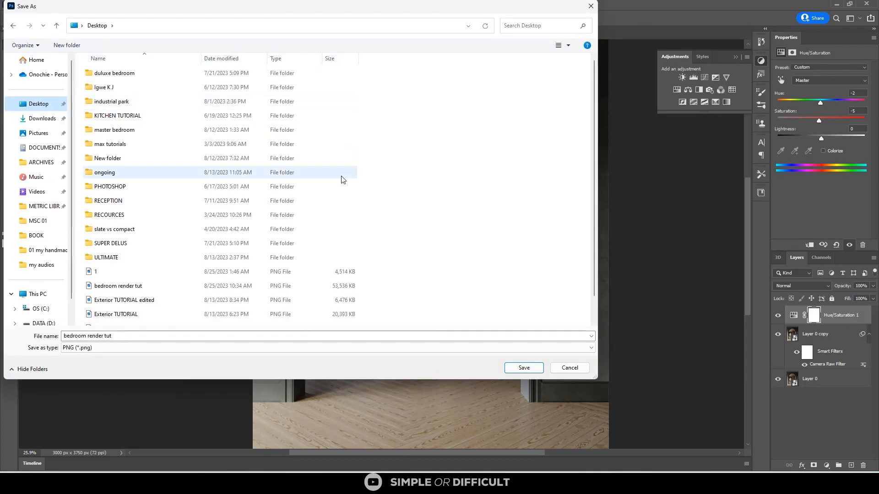
scroll(130, 313, down, 1)
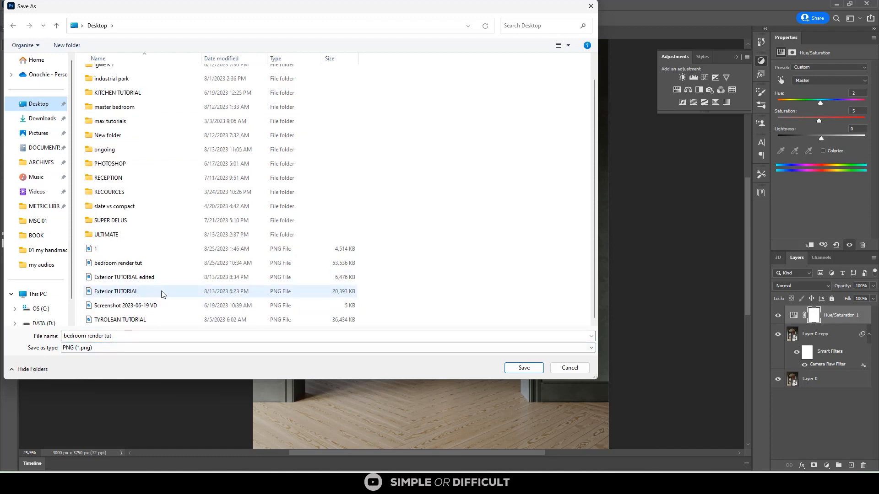
click(137, 263)
click(127, 337)
click(126, 337)
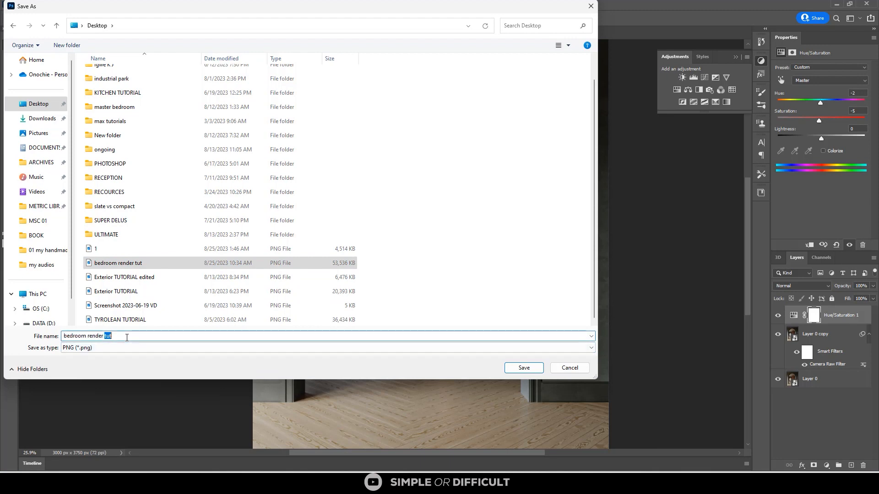
text(edi)
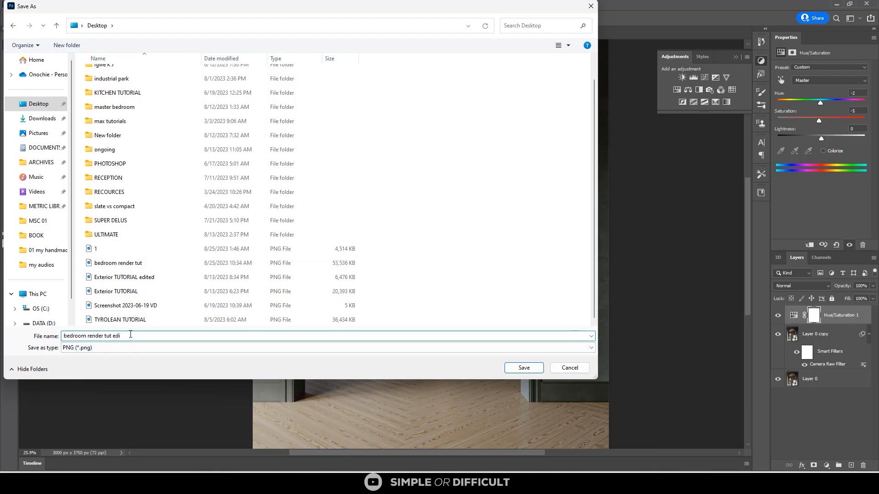
text(ted)
click(523, 368)
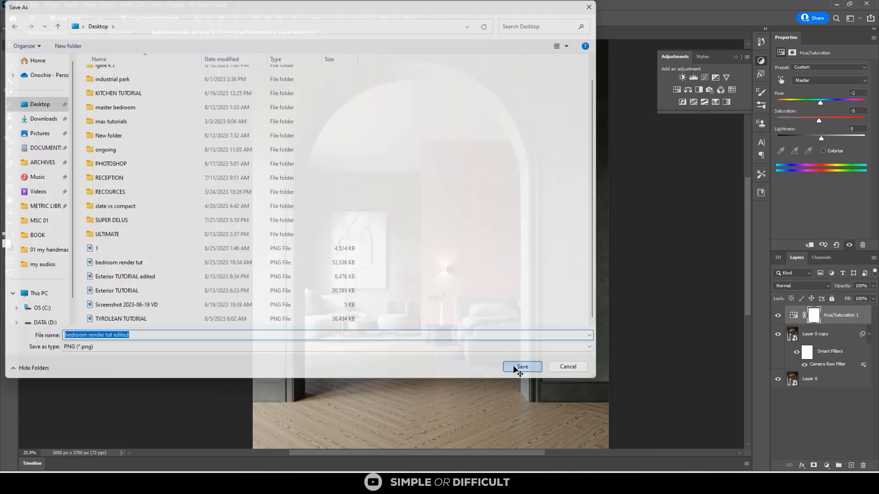
scroll(394, 222, down, 2)
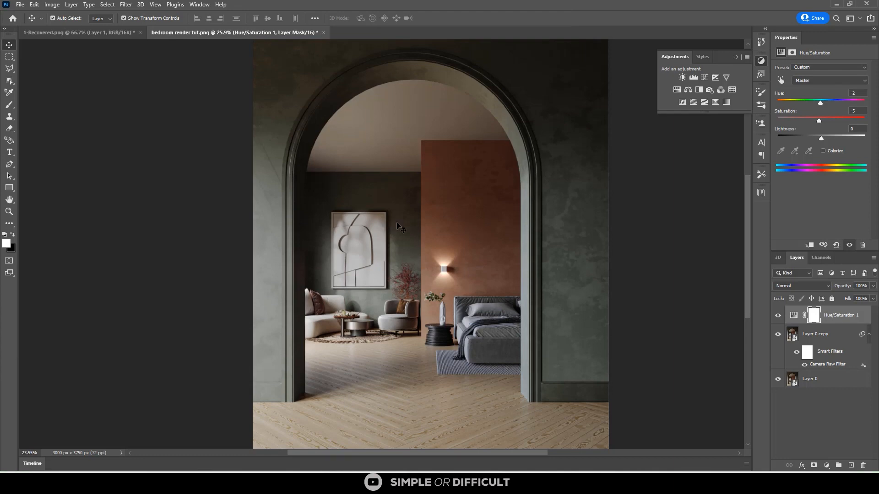
scroll(444, 269, up, 1)
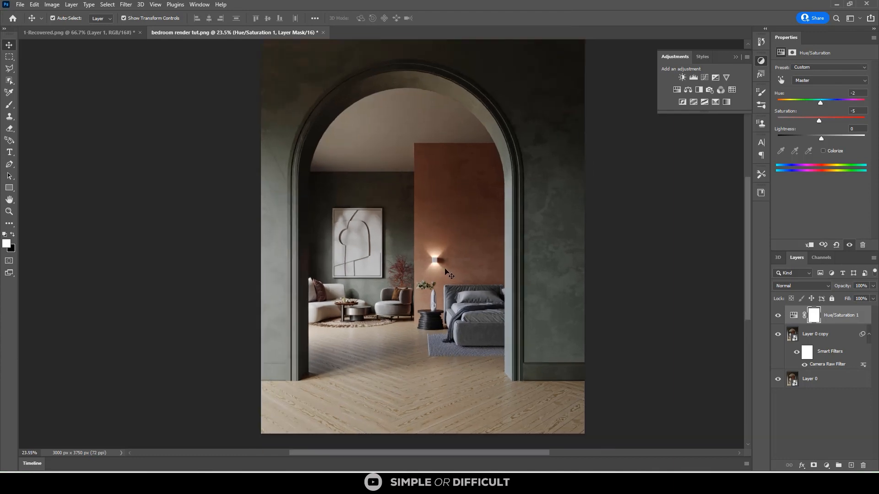